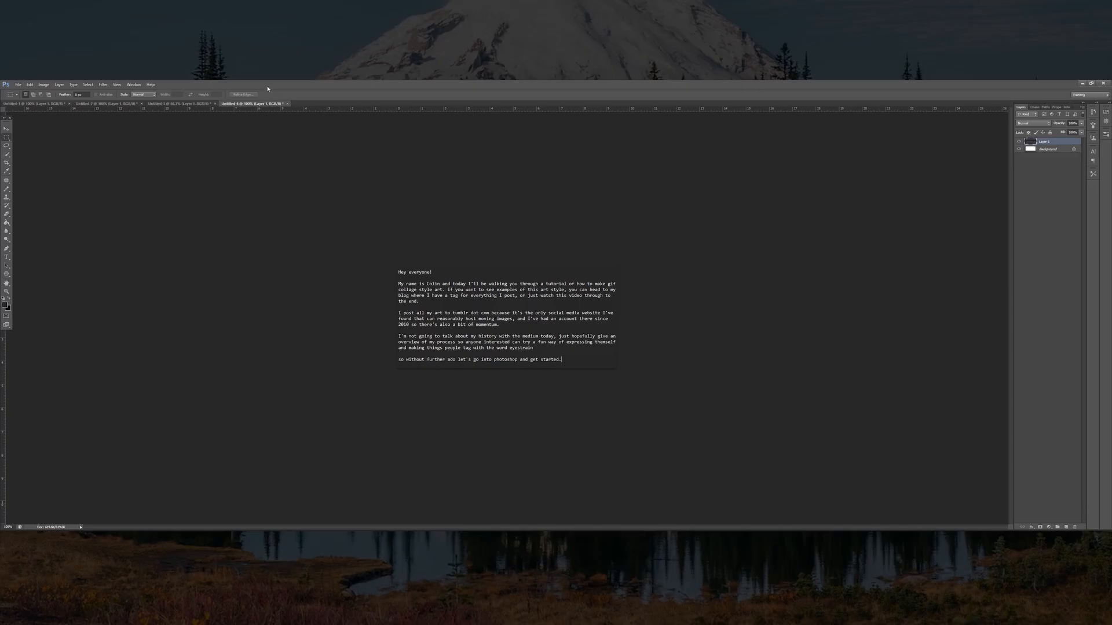
Create a new document 540 pixels wide and 666 pixels high
left_click(38, 105)
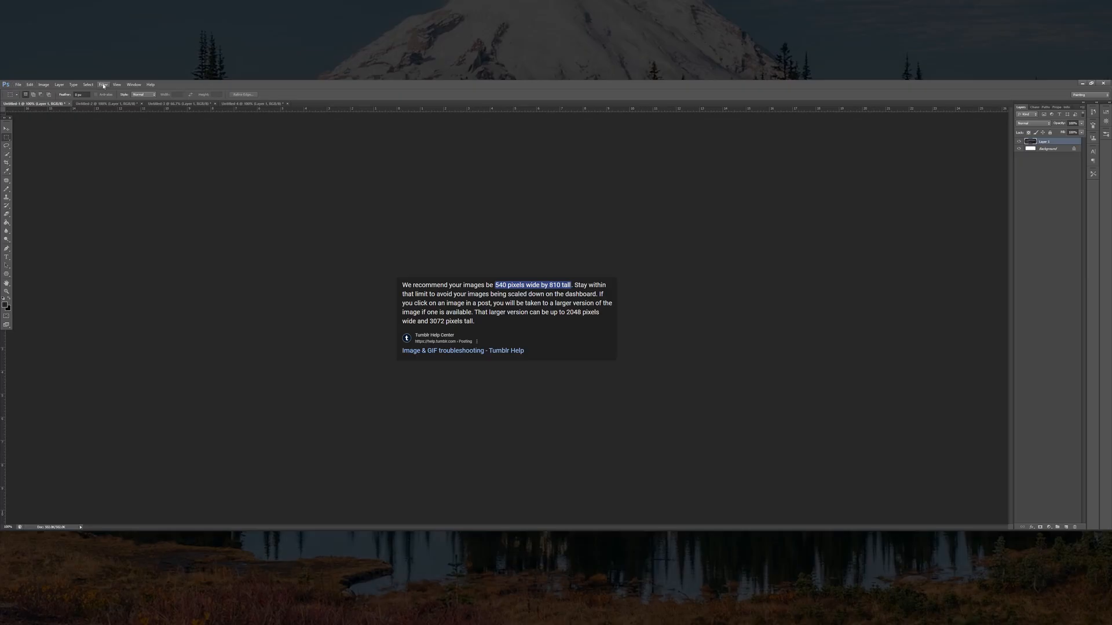
left_click(17, 84)
left_click(23, 92)
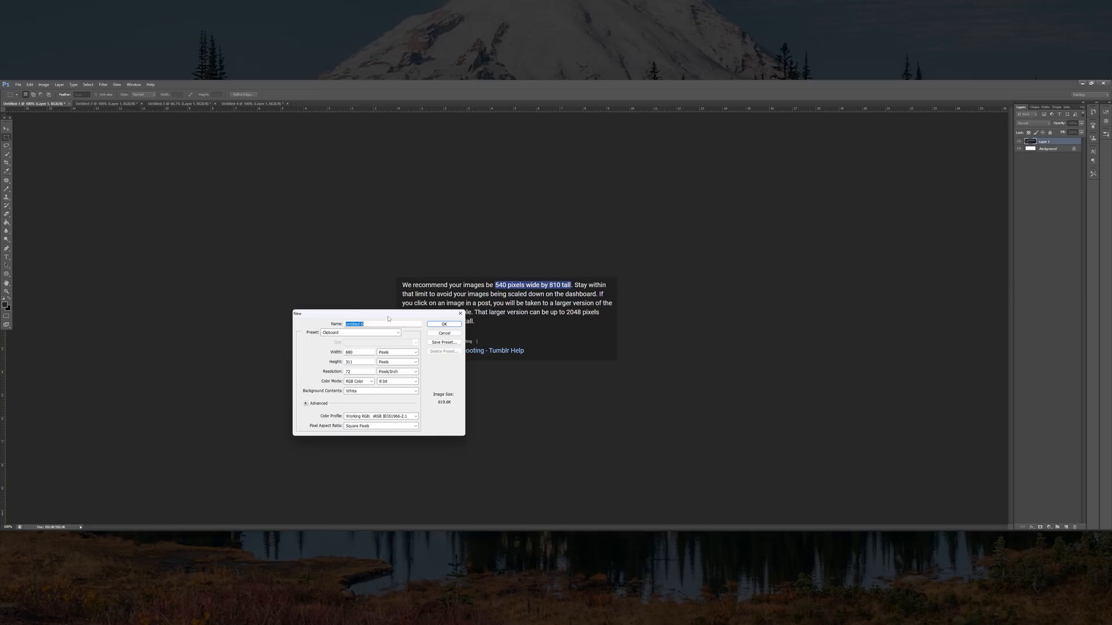
left_click_drag(388, 318, 321, 270)
key("Tab")
key("Tab")
type("540")
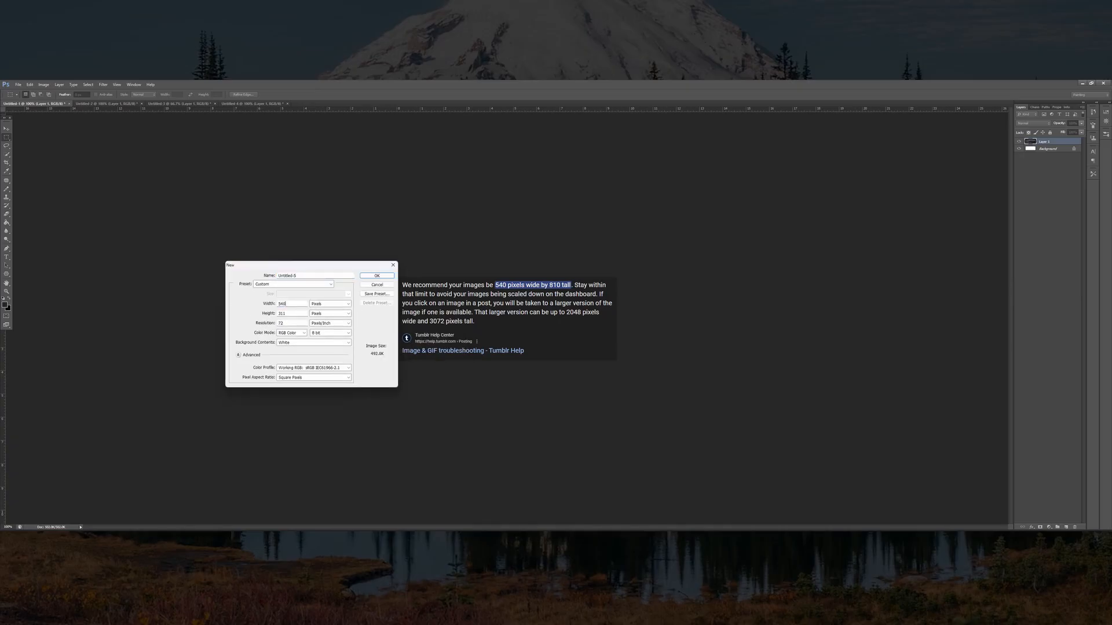
key("Tab")
type("666")
left_click(373, 277)
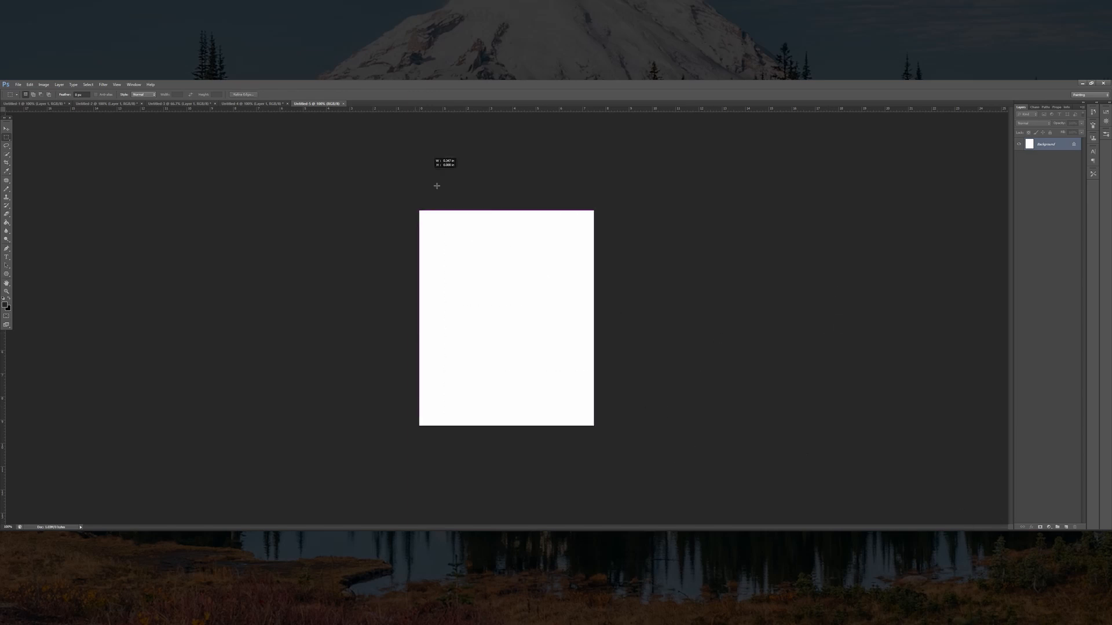
key("ctrl+a")
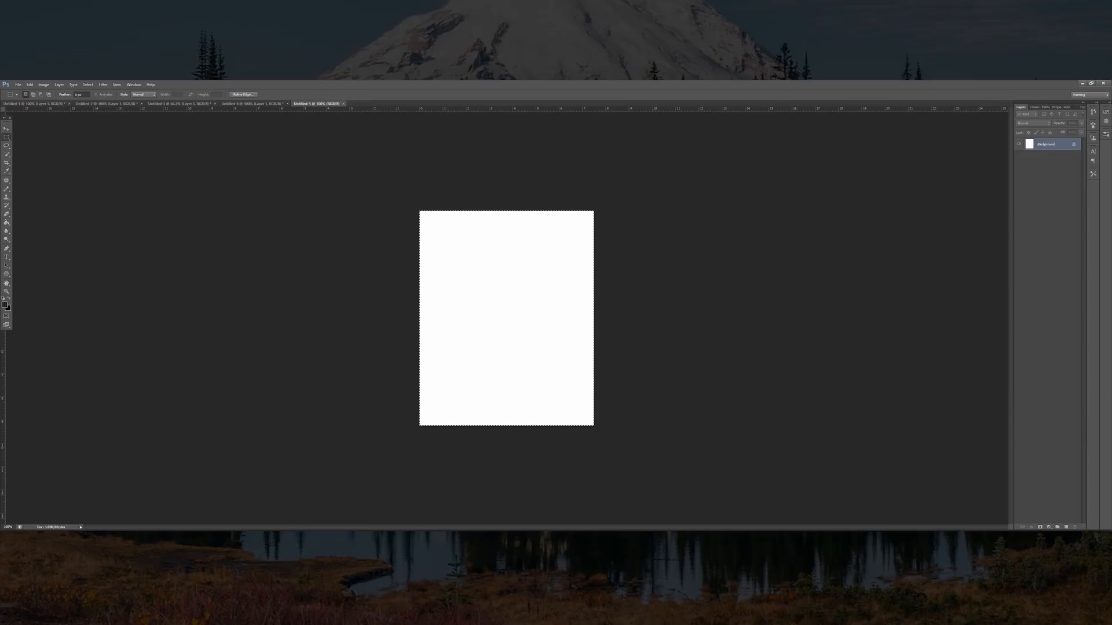
left_click(18, 84)
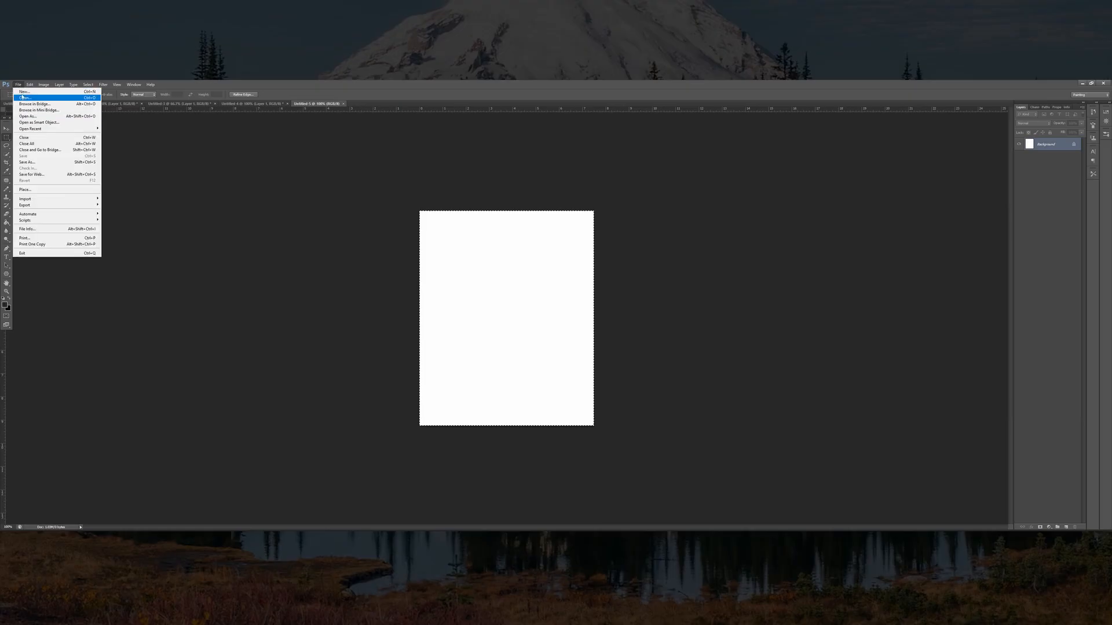
left_click(362, 245)
left_click(372, 166)
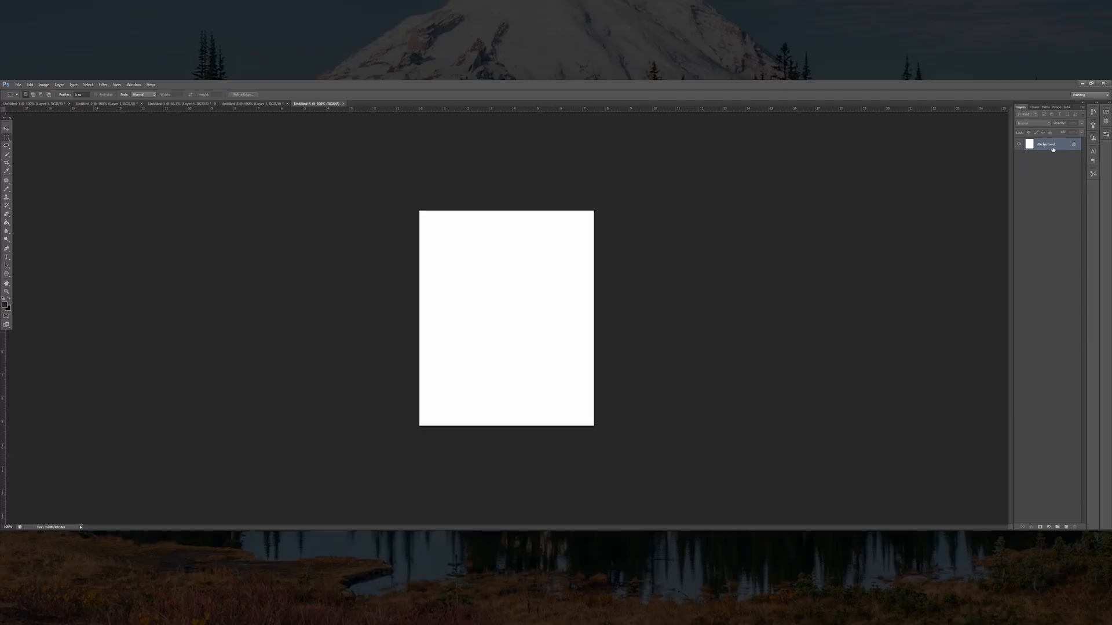
Add a new layer and paint a thick dark zigzag stroke on it while the background layer is temporarily hidden
left_click(1066, 527)
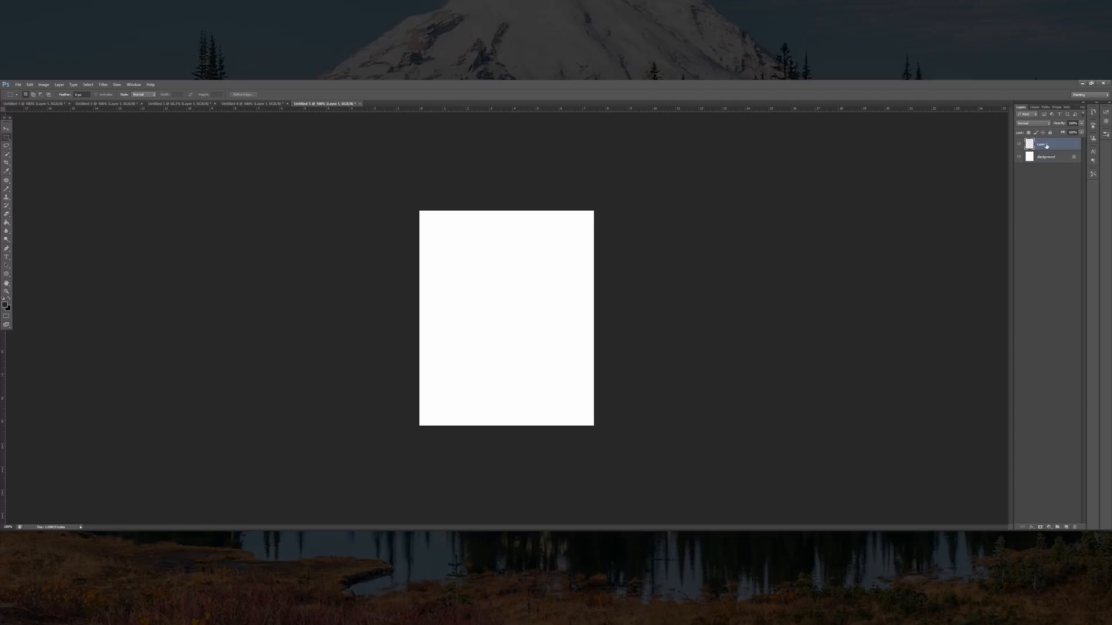
left_click(1019, 157)
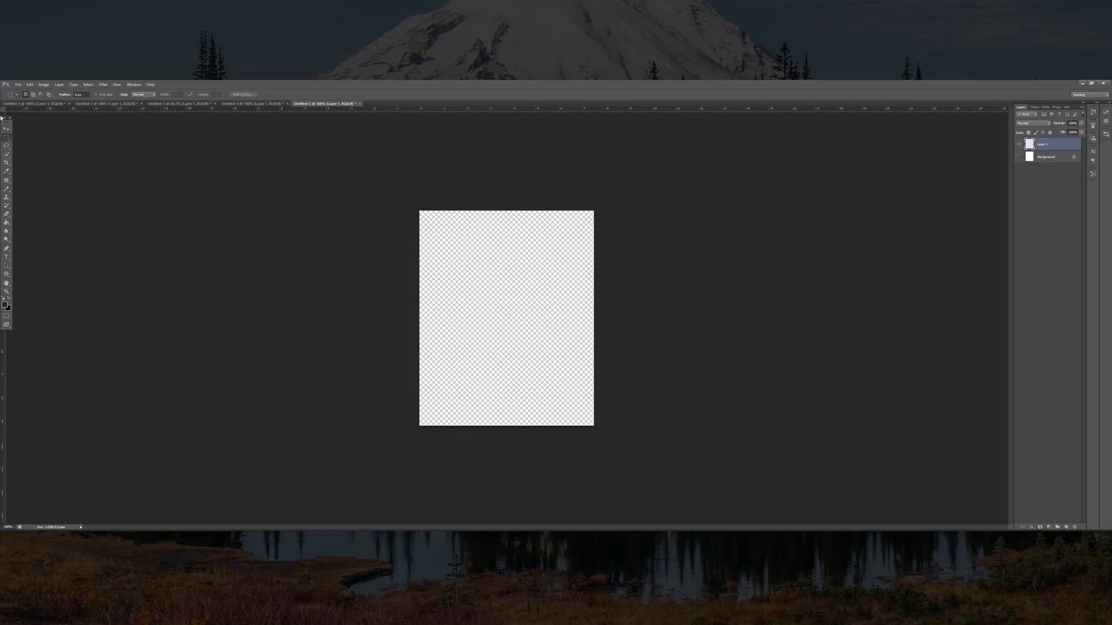
left_click(6, 189)
mouse_move(445, 276)
left_mouse_down()
mouse_move(552, 308)
mouse_move(453, 342)
mouse_move(548, 391)
left_mouse_up()
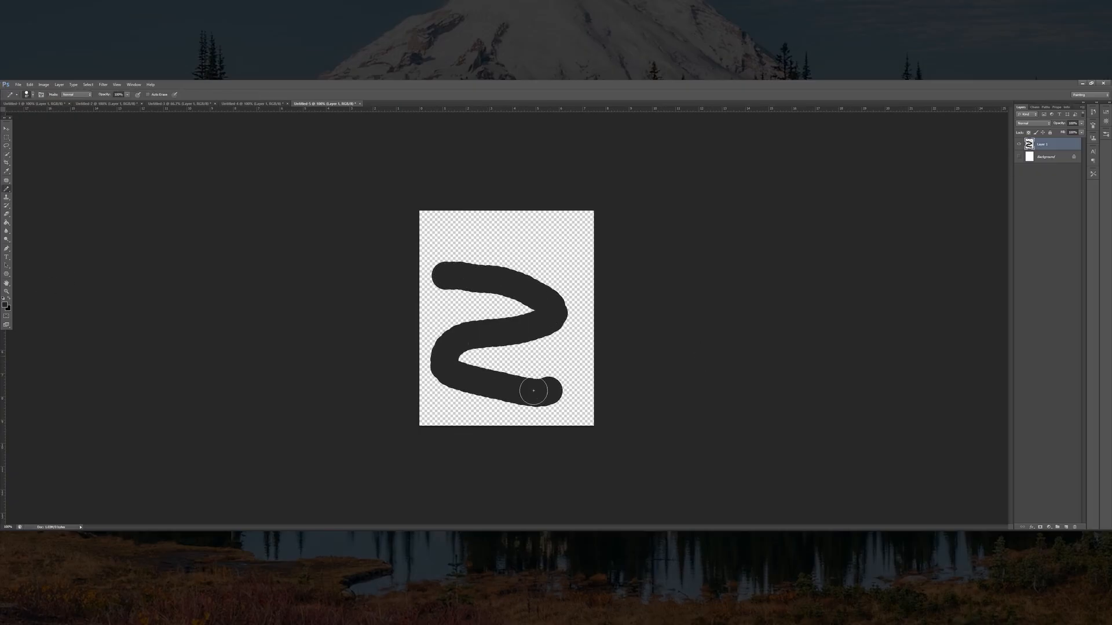
left_click(1018, 157)
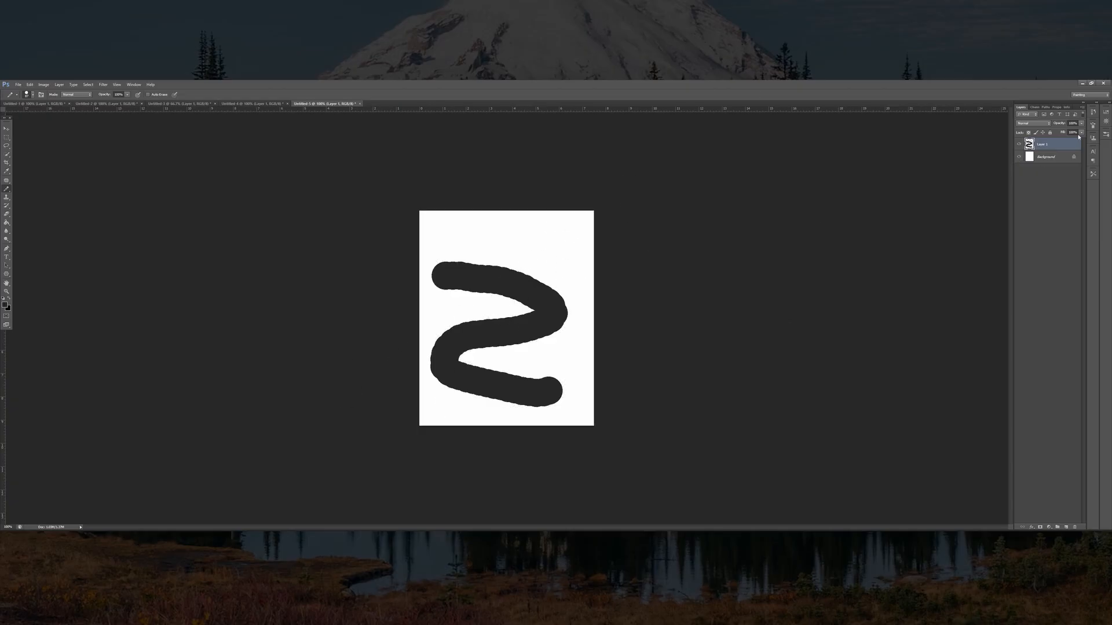
Delete the layer that holds the zigzag stroke
right_click(1034, 146)
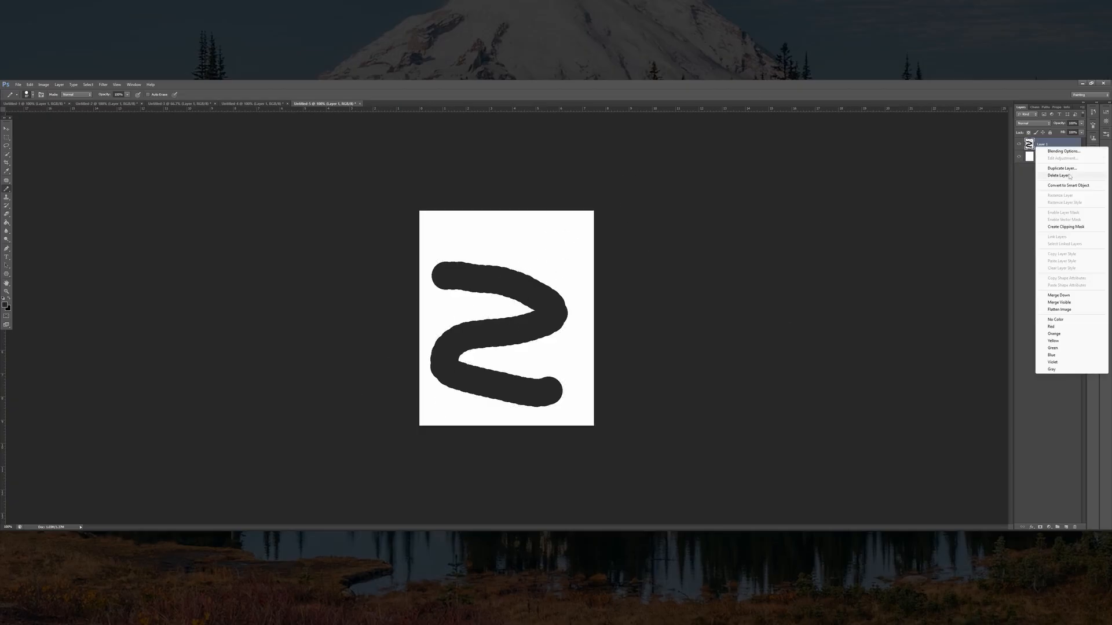
left_click(1027, 184)
right_click(1045, 146)
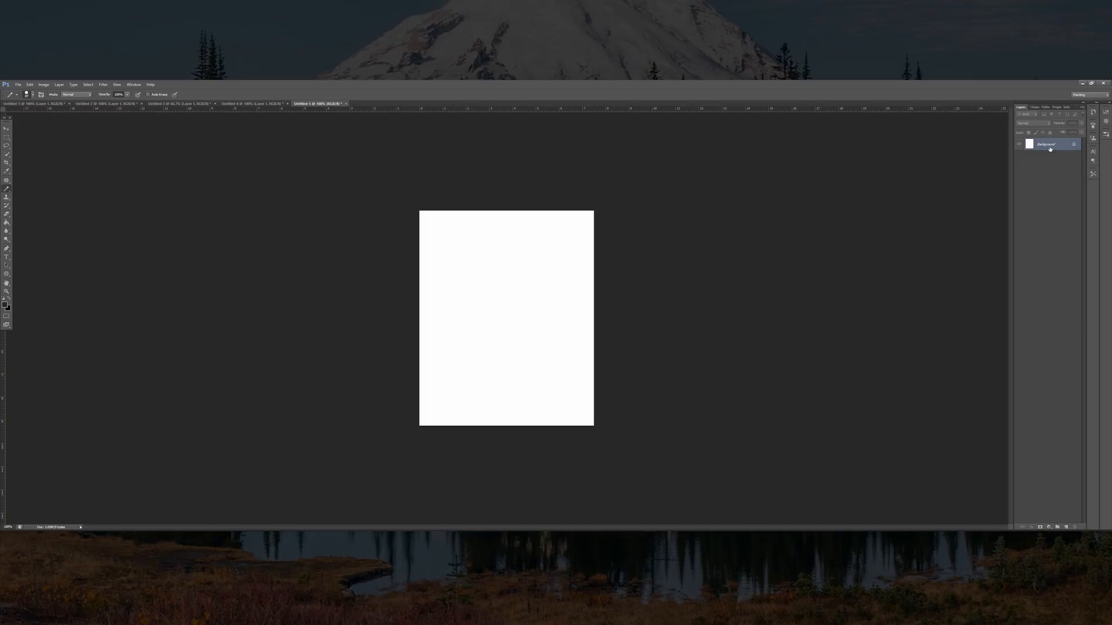
Add a new layer above the background, duplicate it and delete the duplicate
key("ctrl+shift+alt+n")
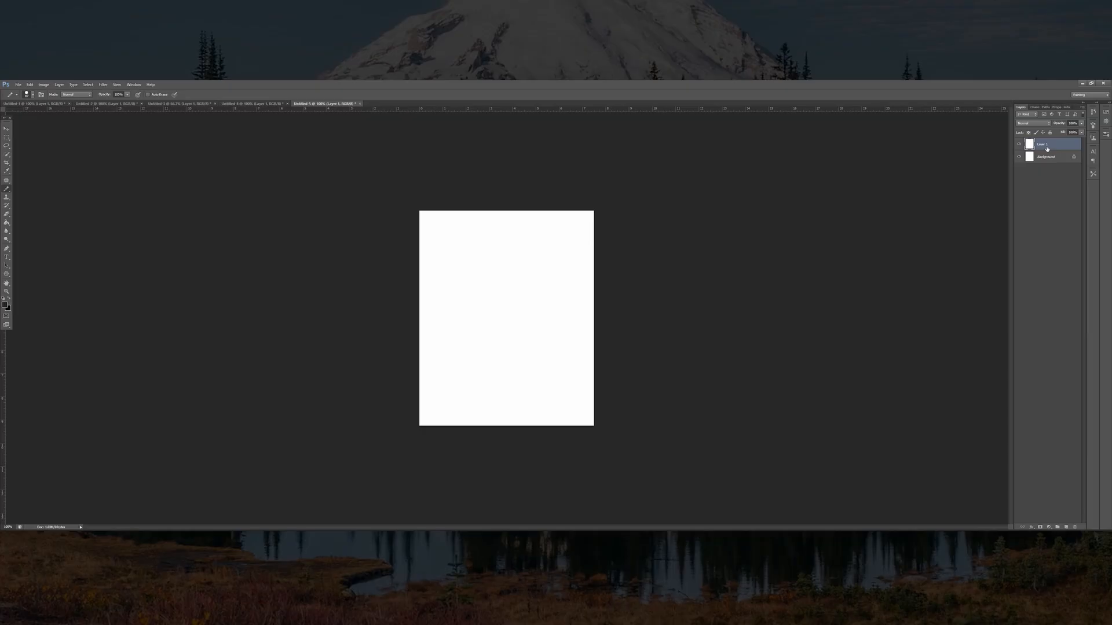
key("ctrl+j")
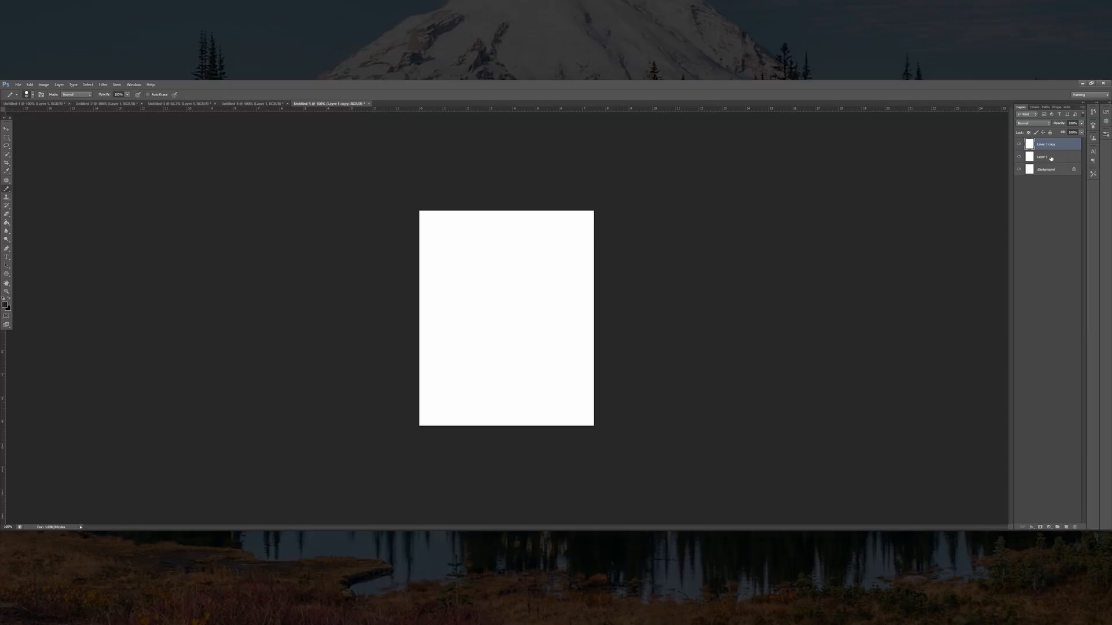
right_click(1038, 143)
left_click(1089, 173)
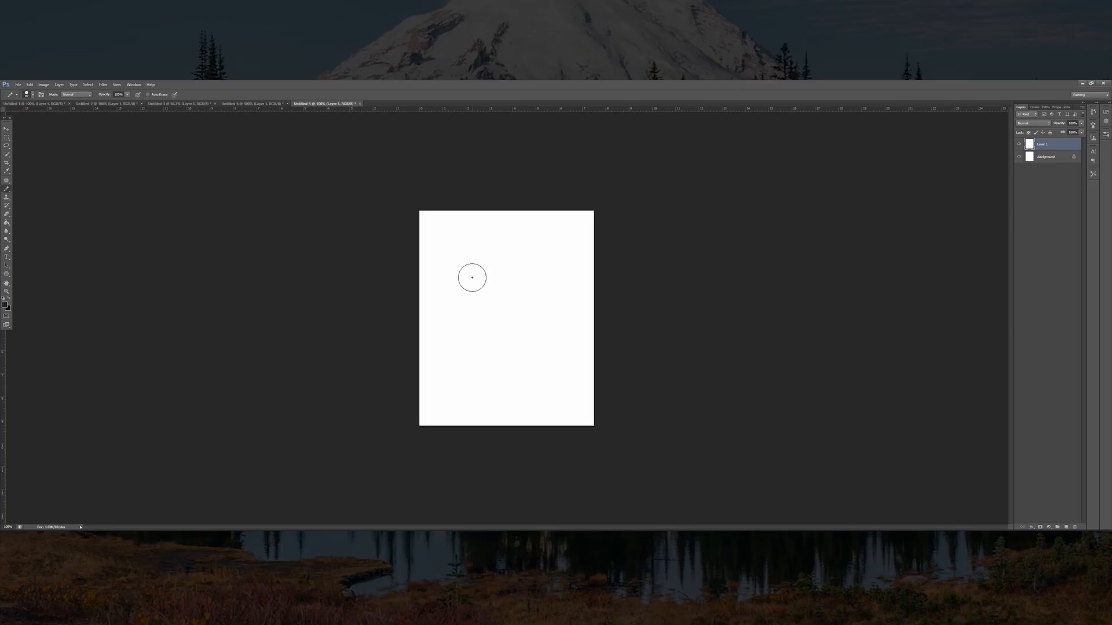
Paint a simple smiley face on the new layer with two eye strokes and a curved mouth
left_click_drag(464, 268, 468, 296)
left_click_drag(527, 275, 534, 317)
mouse_move(463, 330)
left_mouse_down()
mouse_move(566, 384)
mouse_move(571, 373)
left_mouse_up()
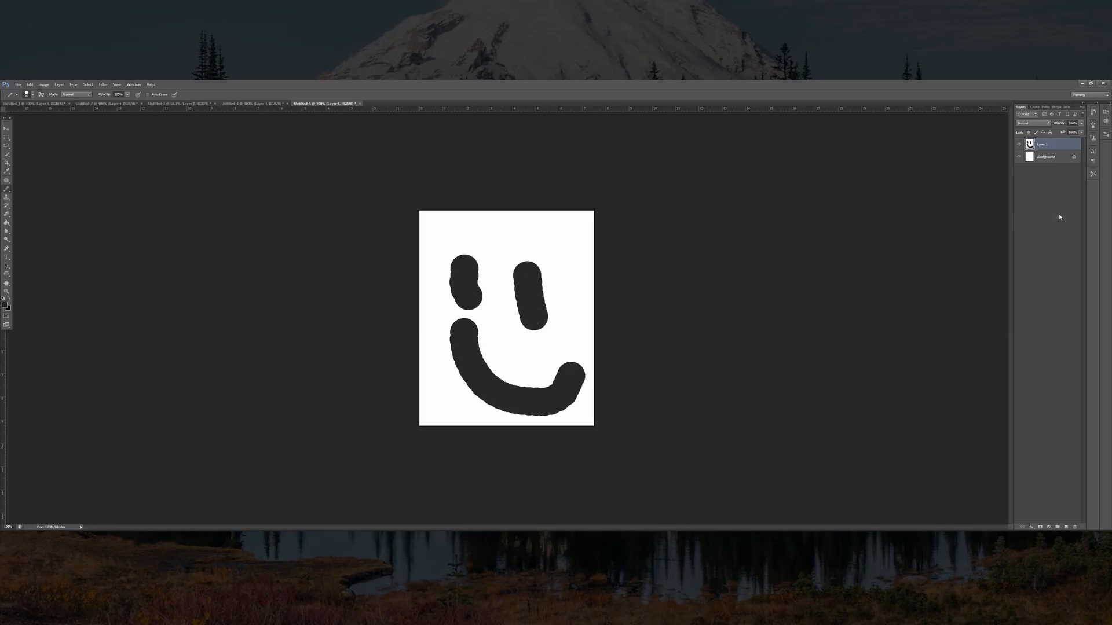
Duplicate the smiley face layer and delete both the copy and the original
key("ctrl+j")
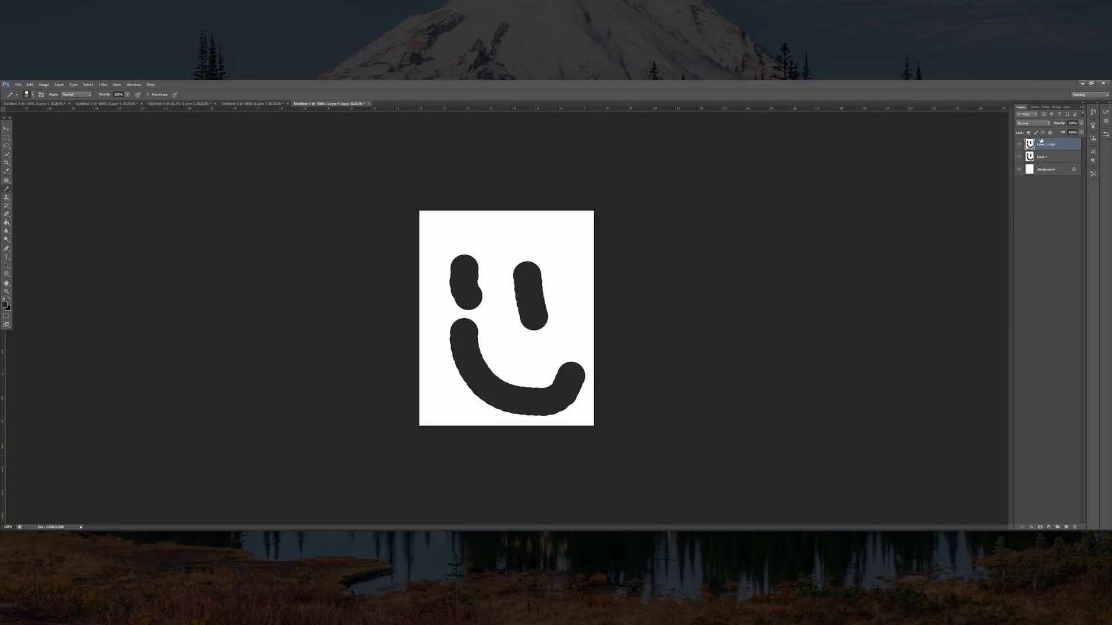
right_click(1048, 143)
left_click(1051, 169)
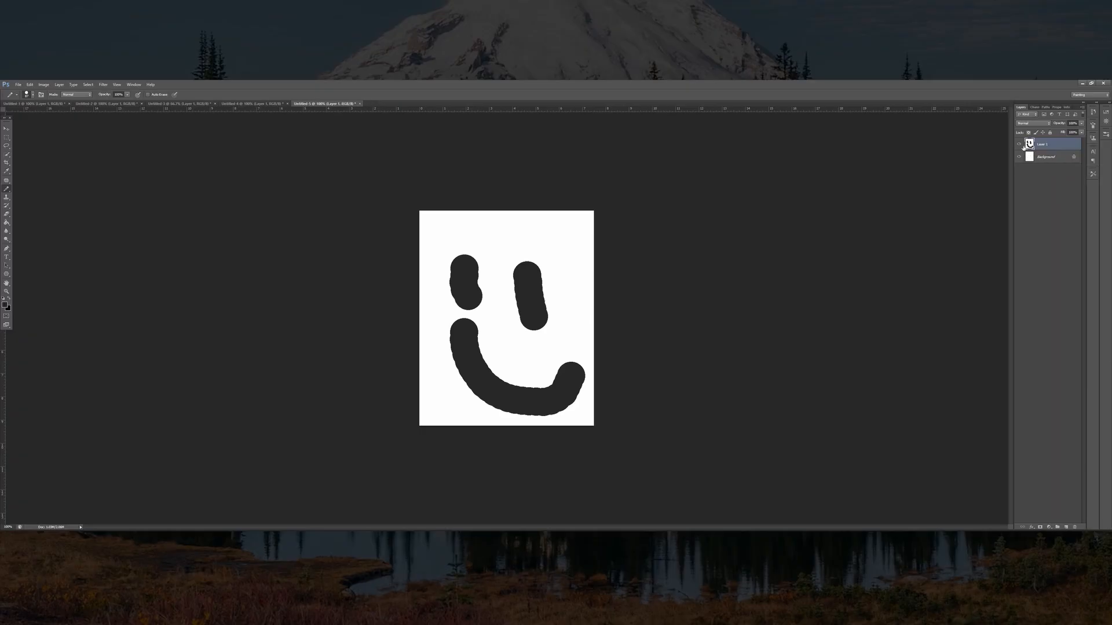
key("Delete")
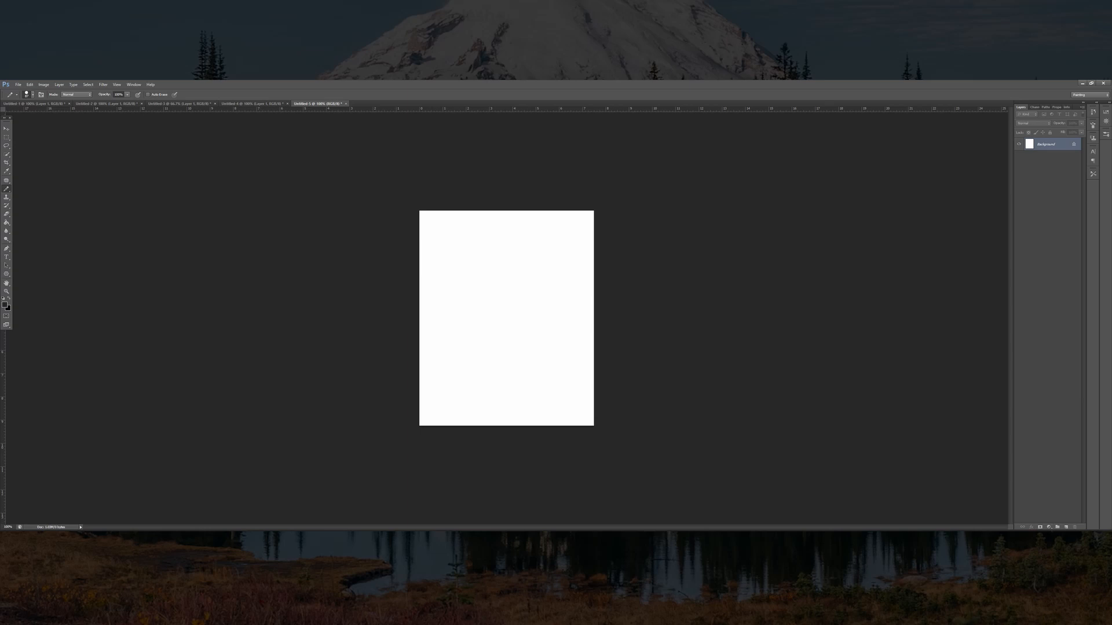
left_click(1049, 527)
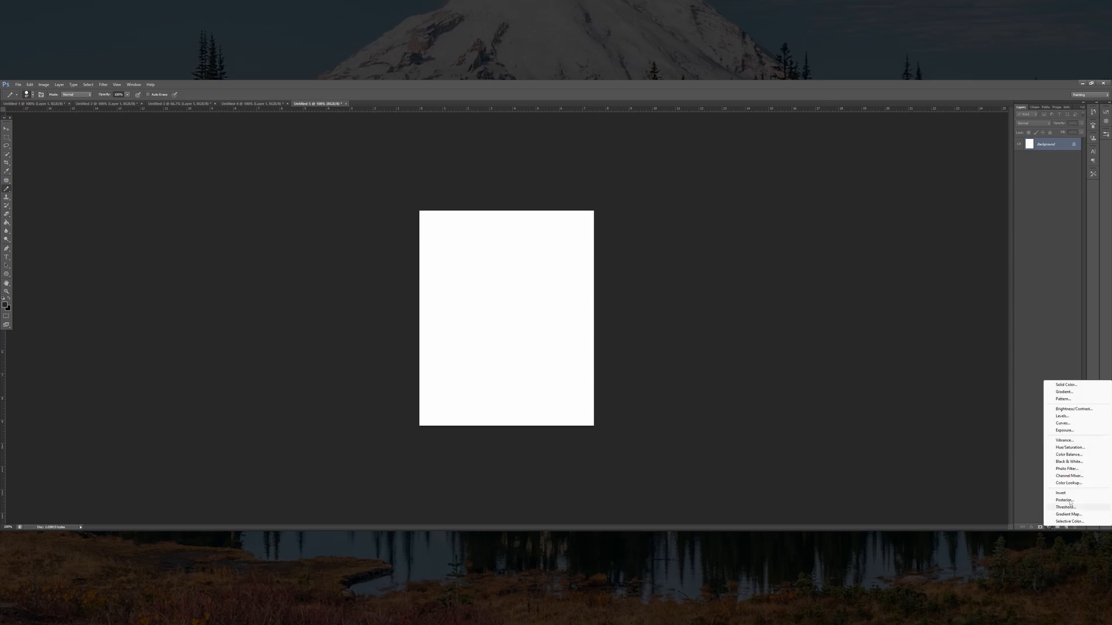
left_click(1020, 399)
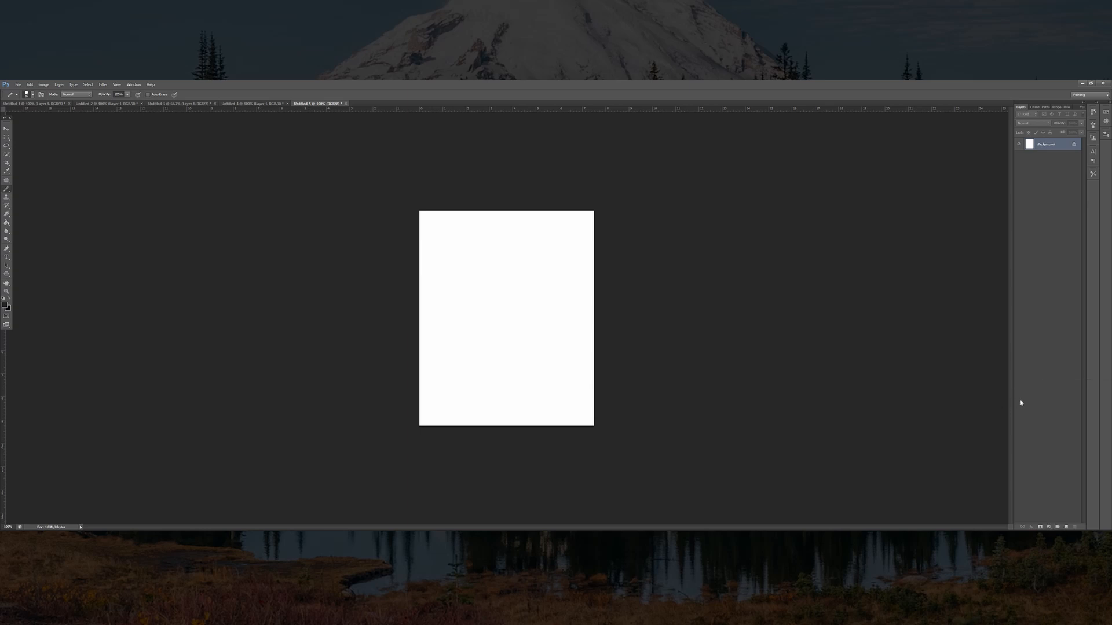
Try to shift the background layer with the Move tool
left_click(7, 131)
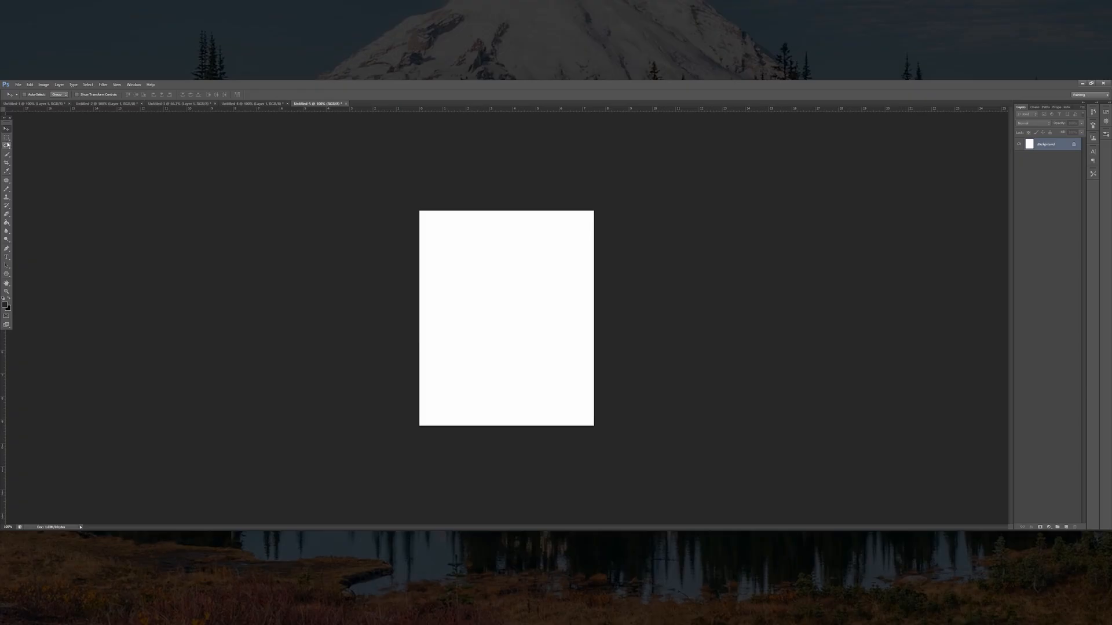
left_click_drag(471, 248, 480, 290)
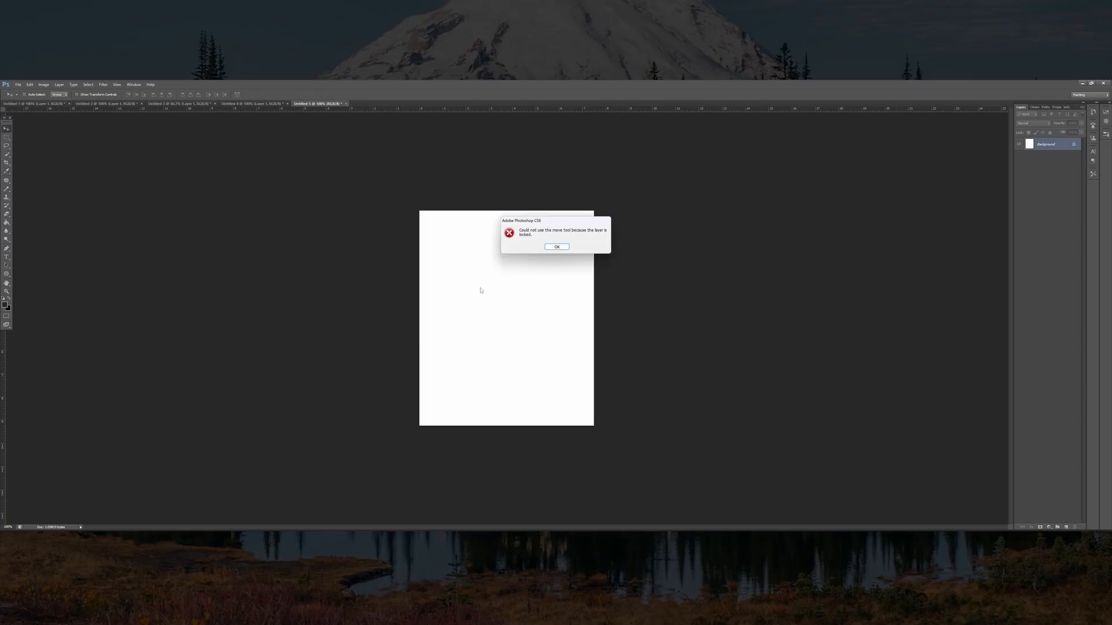
left_click(557, 247)
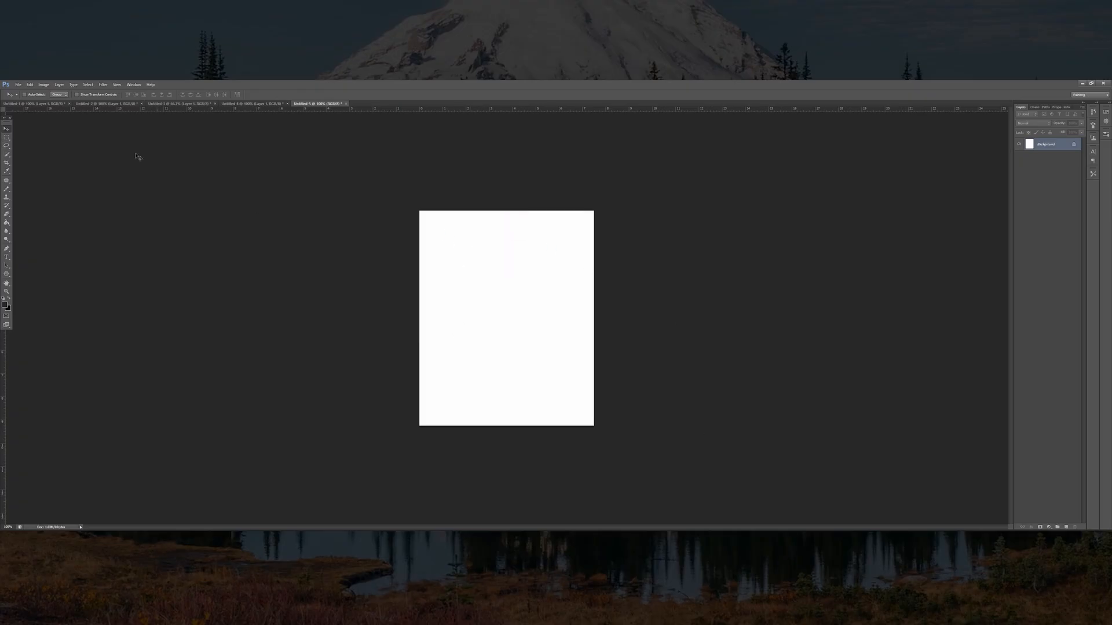
Make a rectangular marquee selection on the canvas and clear it
left_click(6, 138)
left_click_drag(497, 246, 542, 340)
left_click(399, 258)
Draw a freehand Lasso selection on the canvas, switch to the Magic Wand tool and clear the selection
key("l")
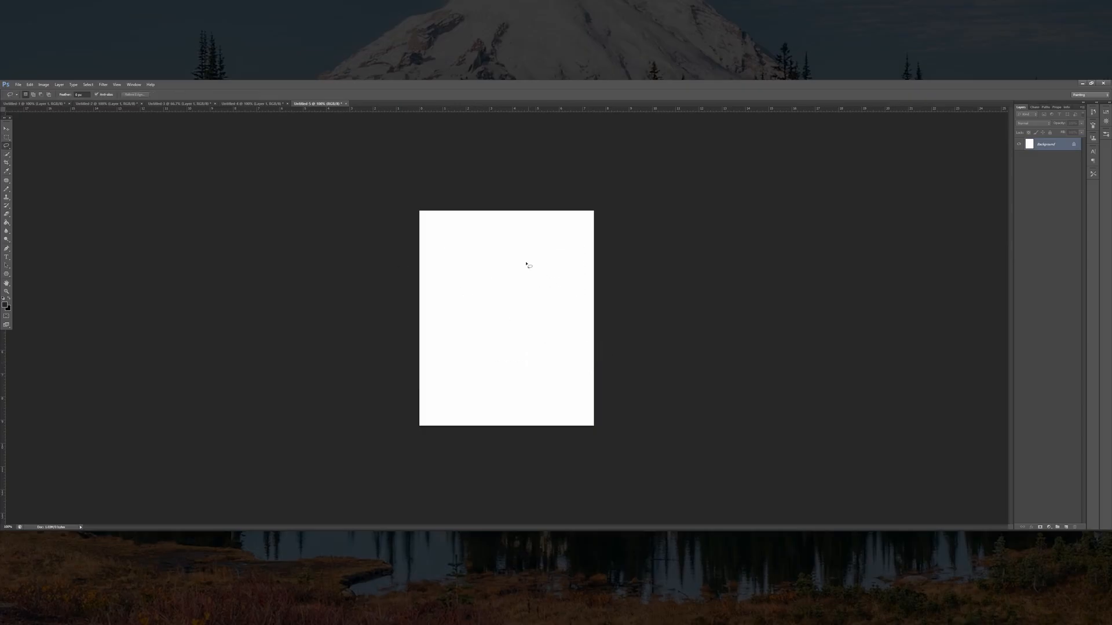
left_click_drag(526, 263, 505, 243)
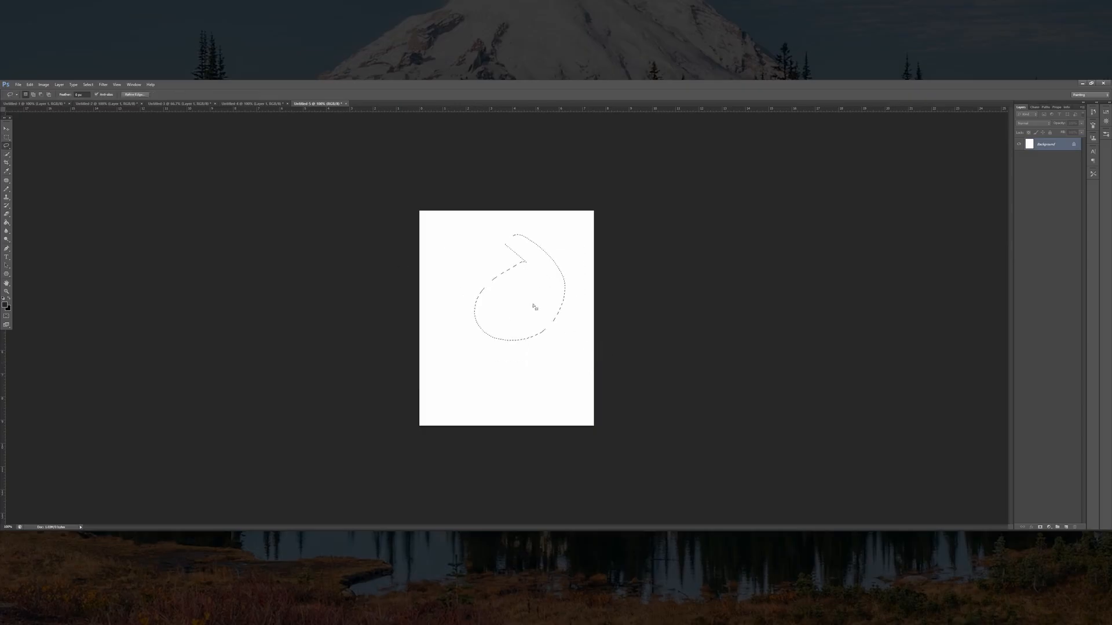
right_click(6, 154)
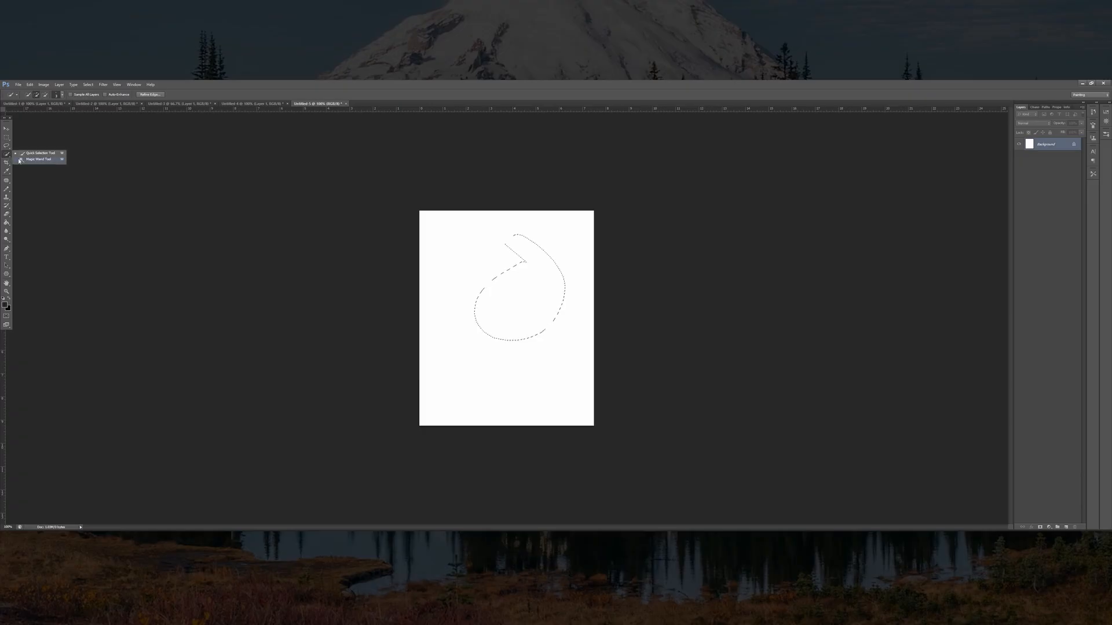
left_click(35, 161)
key("ctrl+d")
Choose the Gradient tool and try diagonal, vertical and horizontal gradients on the background, undoing each one
left_click(7, 137)
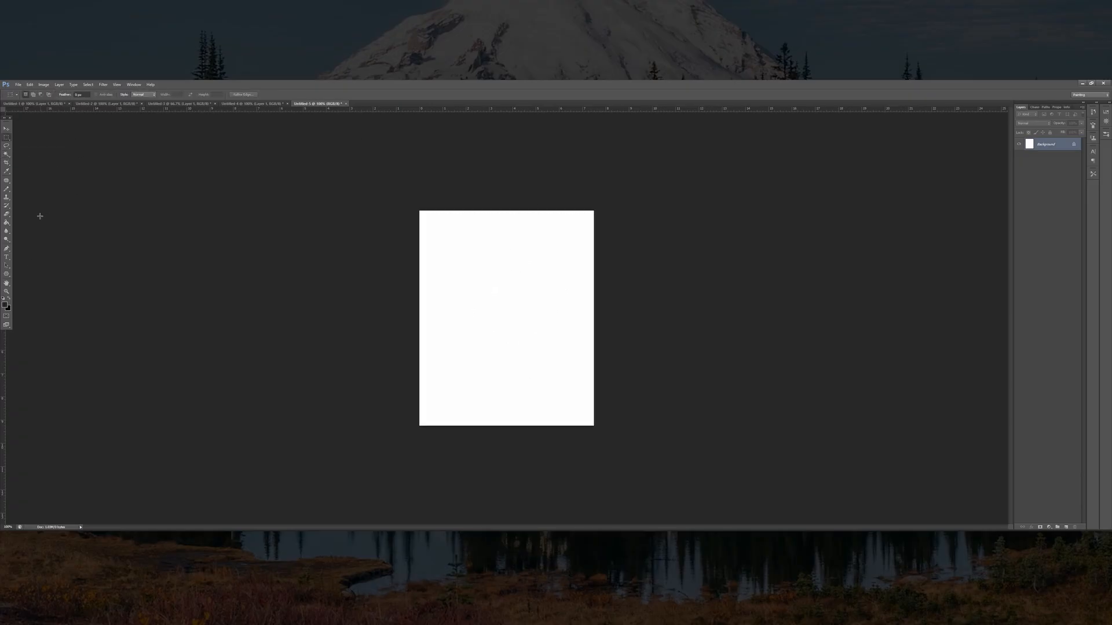
left_click(7, 223)
right_click(7, 224)
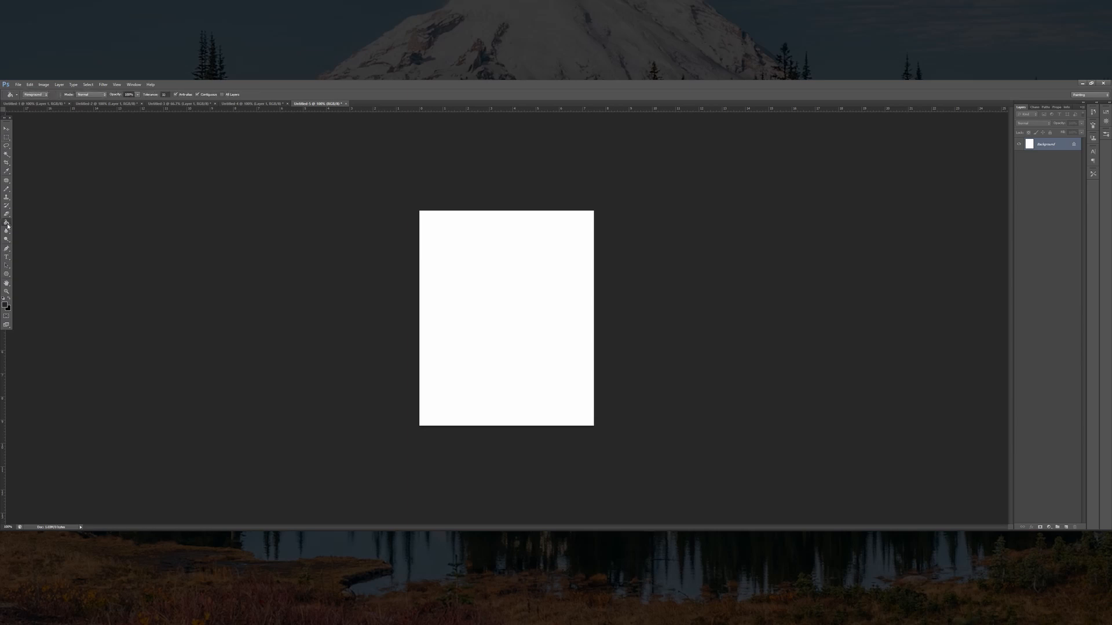
left_click(38, 222)
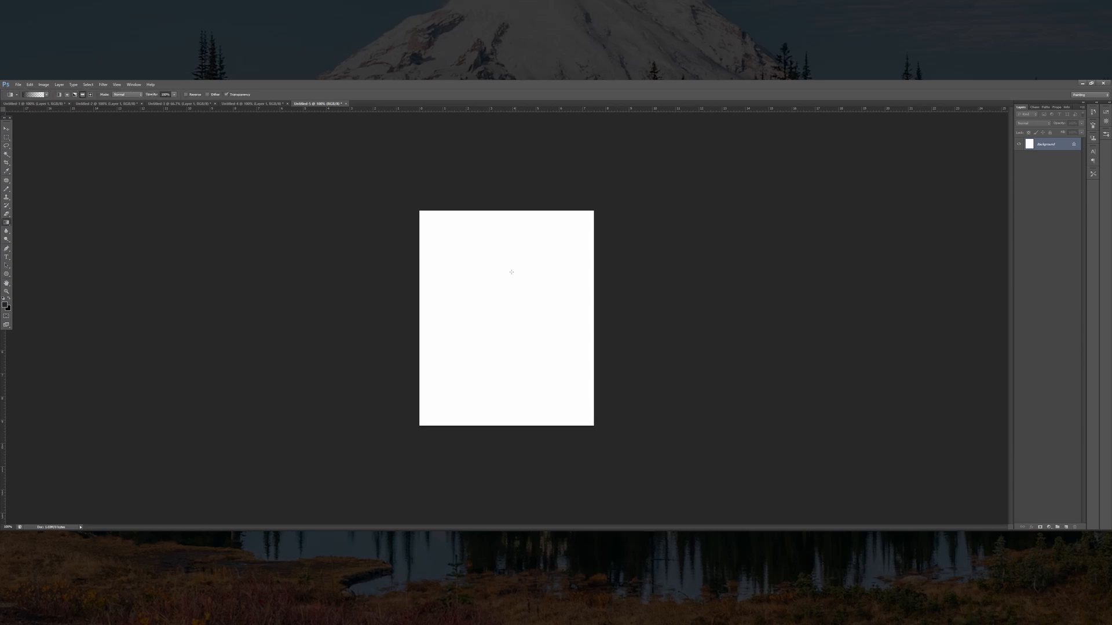
mouse_move(509, 268)
left_mouse_down()
mouse_move(489, 342)
mouse_move(520, 208)
left_mouse_up()
key("ctrl+z")
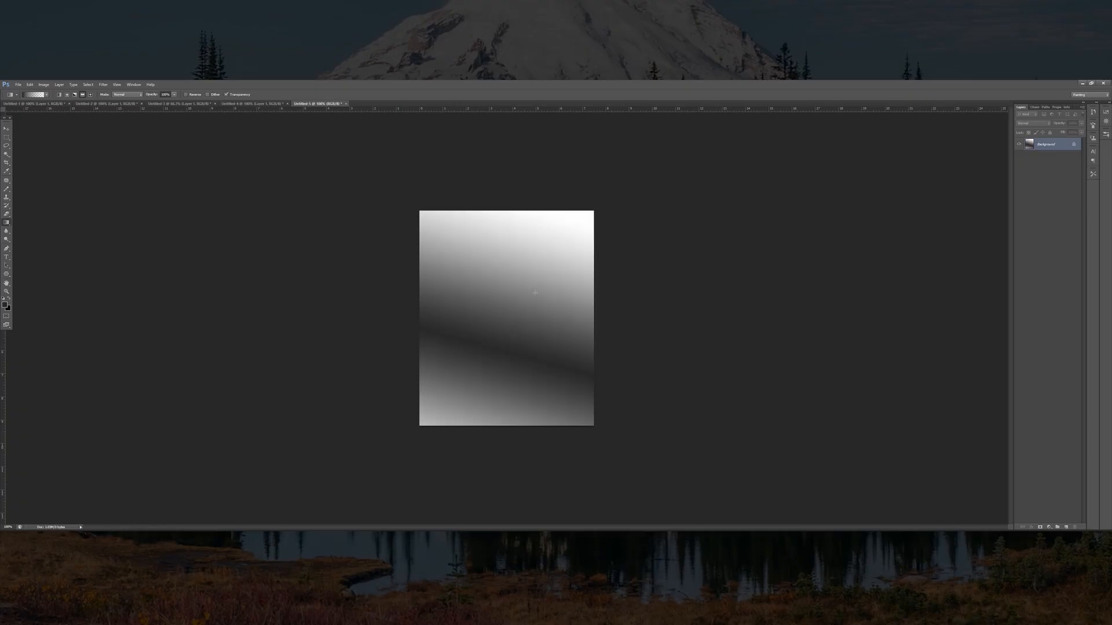
key("ctrl+z")
left_click_drag(503, 262, 504, 407)
key("ctrl+z")
left_click_drag(492, 301, 576, 307)
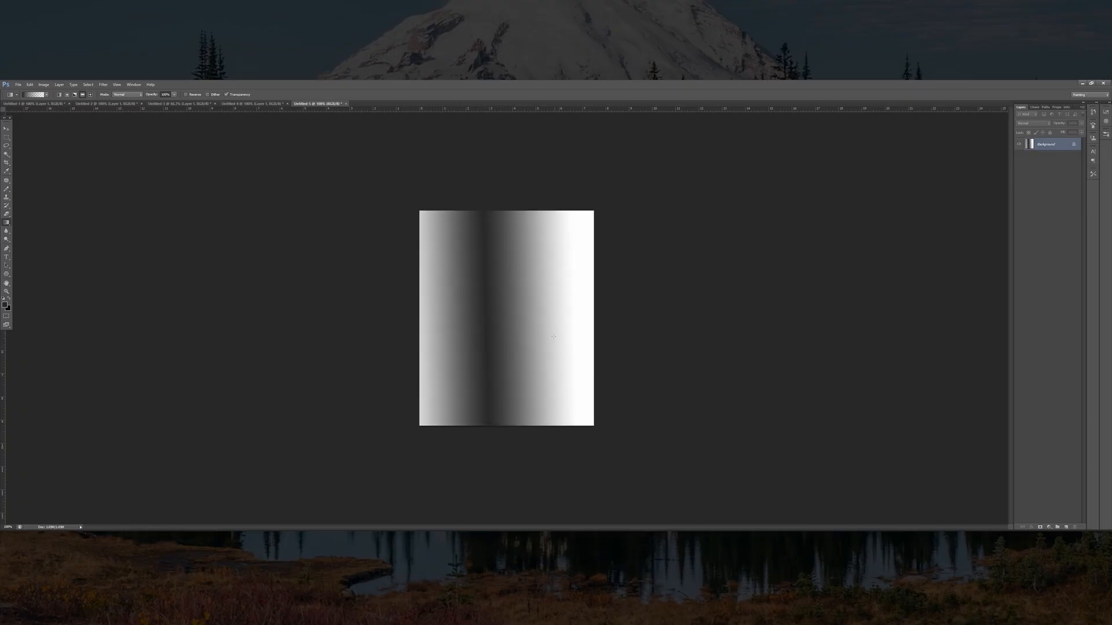
key("ctrl+z")
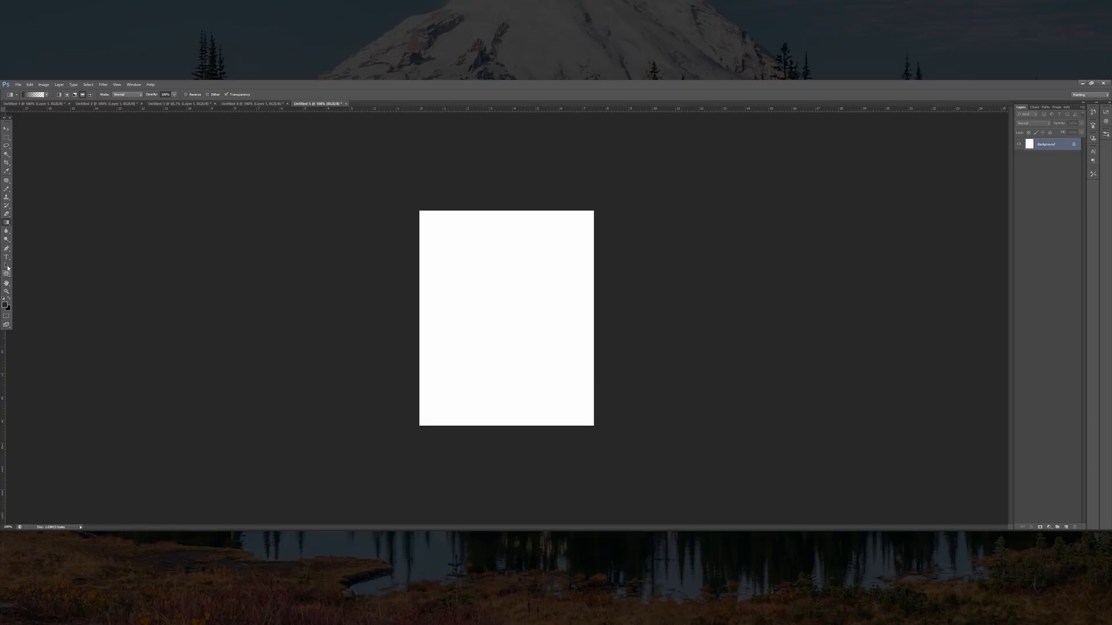
Reset the foreground and background colours to their defaults, preview a red in the foreground Color Picker without applying it, and choose the Eyedropper tool
left_click(2, 299)
left_click(6, 305)
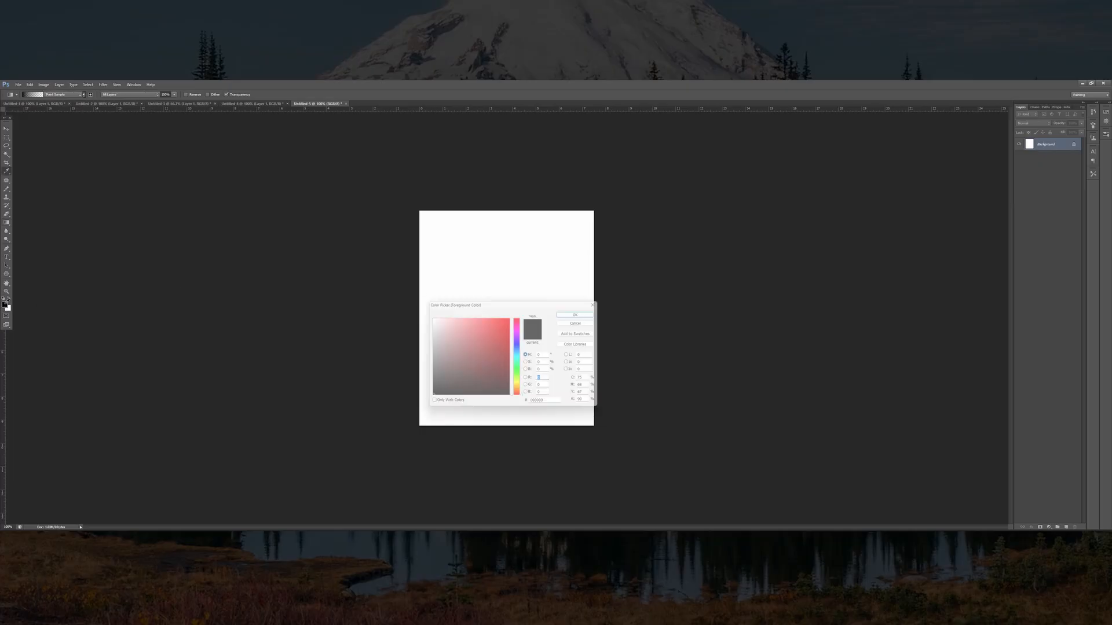
left_click(503, 324)
left_click(582, 322)
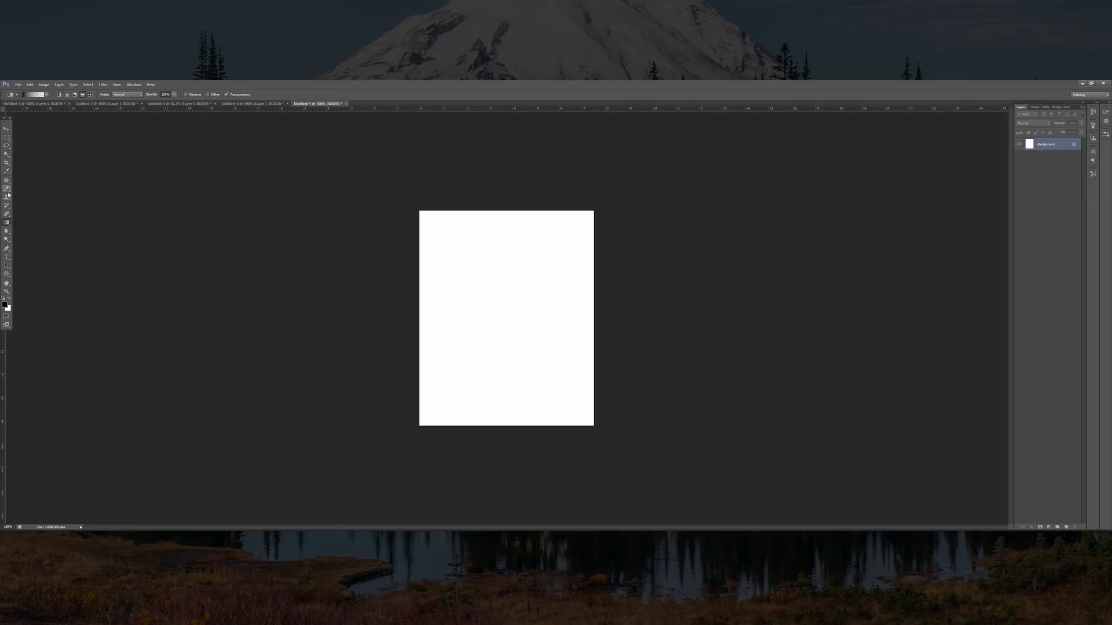
left_click(7, 171)
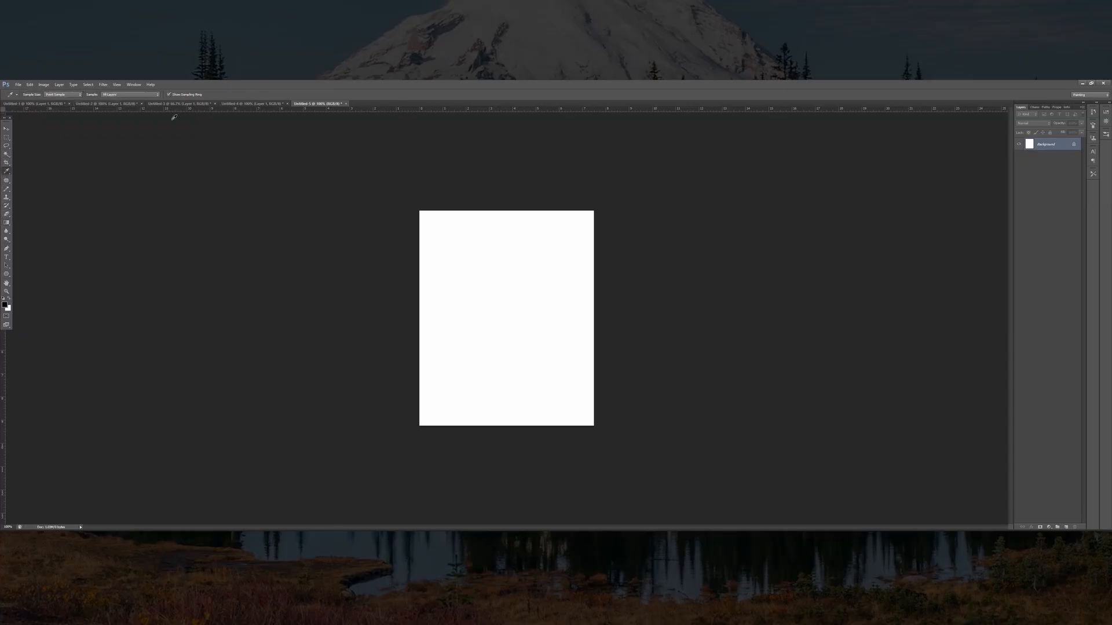
Copy the whole ocean zones picture from Untitled-2 into the blank Untitled-5 document and reposition it to cover the canvas
left_click(100, 104)
left_click(7, 138)
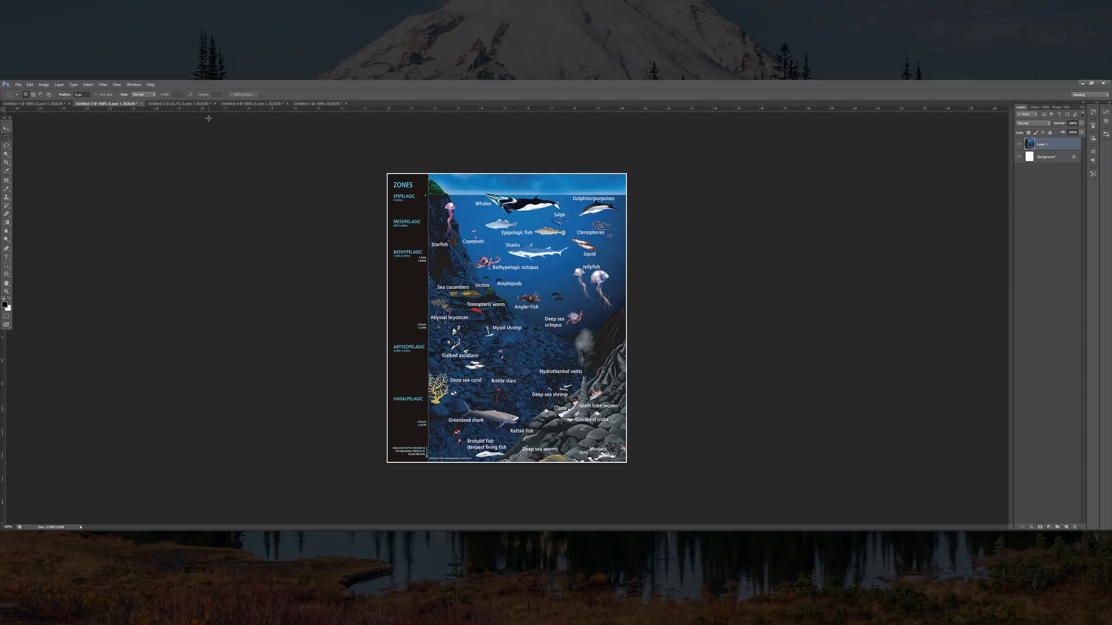
left_click(6, 128)
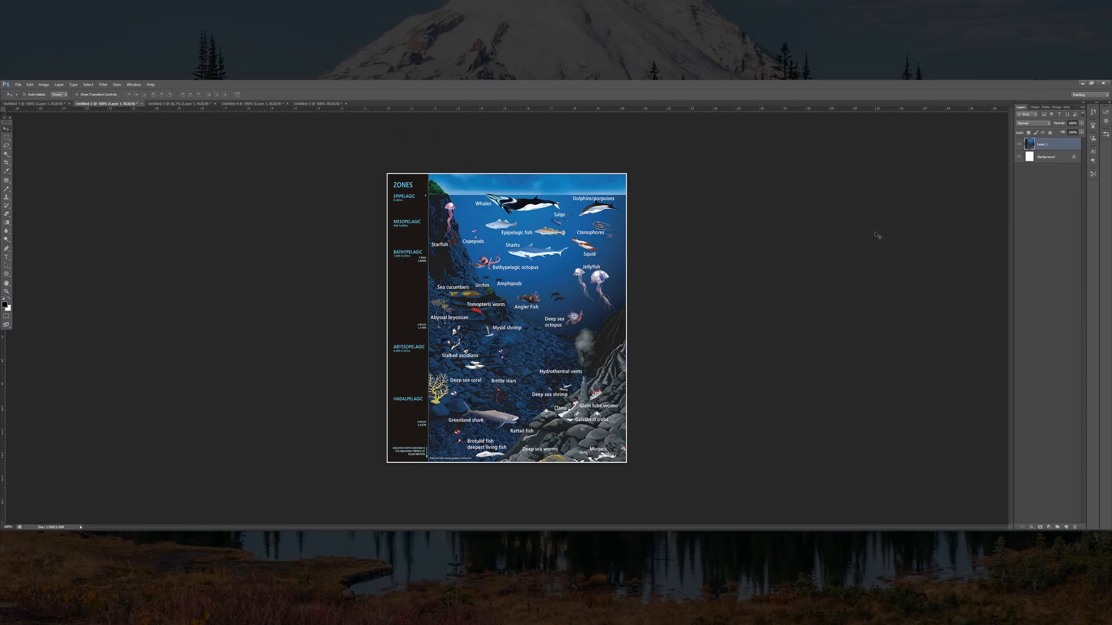
key("ctrl+a")
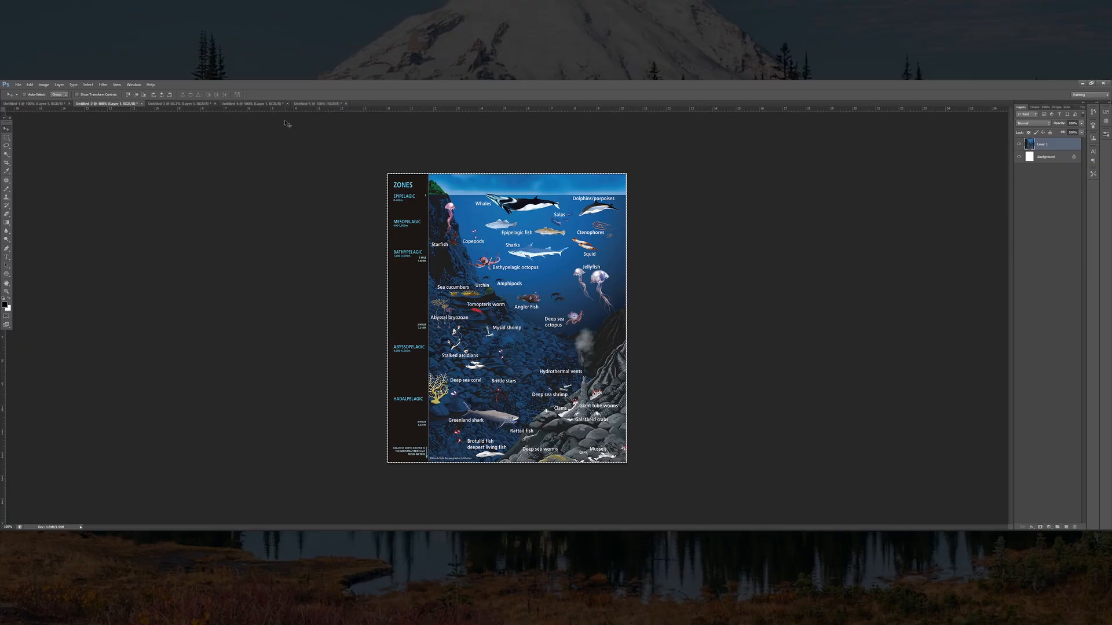
left_click(312, 106)
key("ctrl+v")
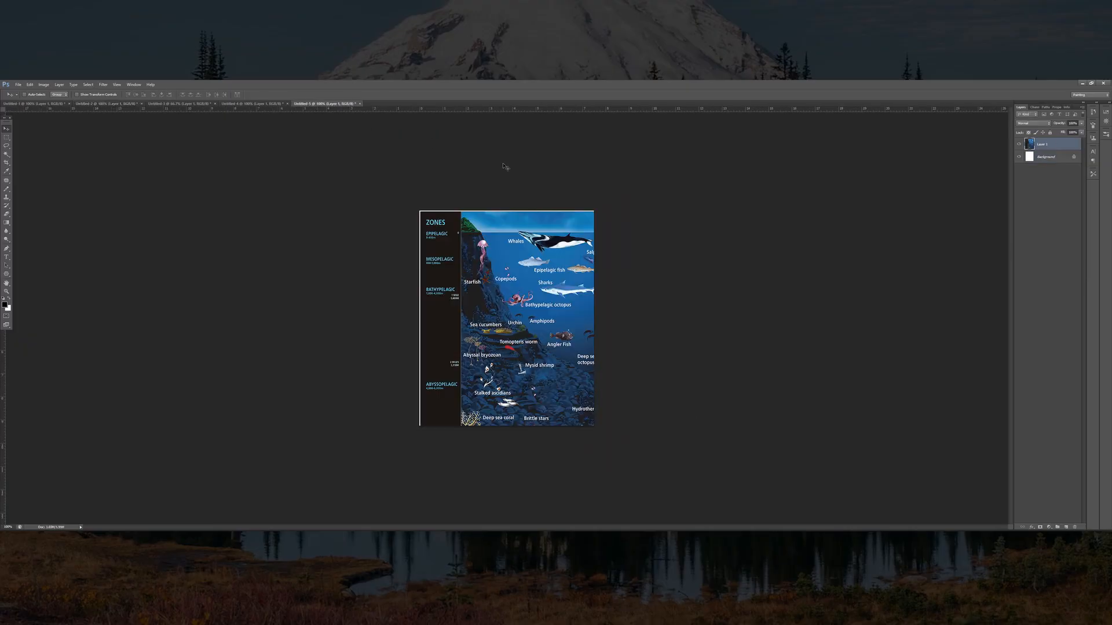
left_click_drag(564, 352, 557, 320)
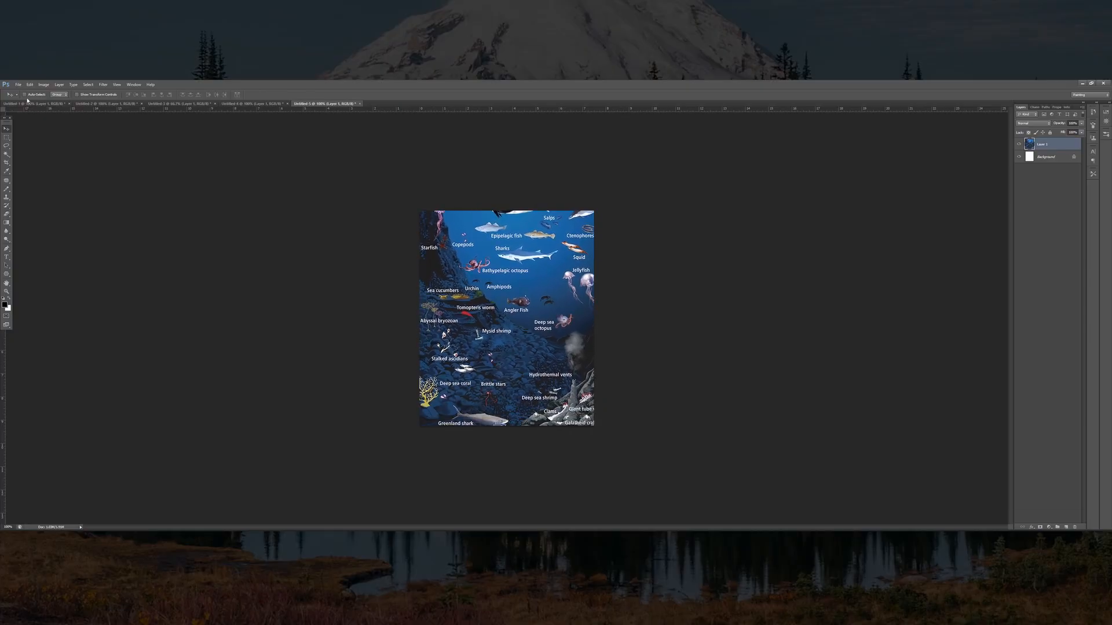
Copy the entire Vocabularius rerum woodcut from Untitled-3 into Untitled-5 and move it so its figures fill the canvas
left_click(180, 104)
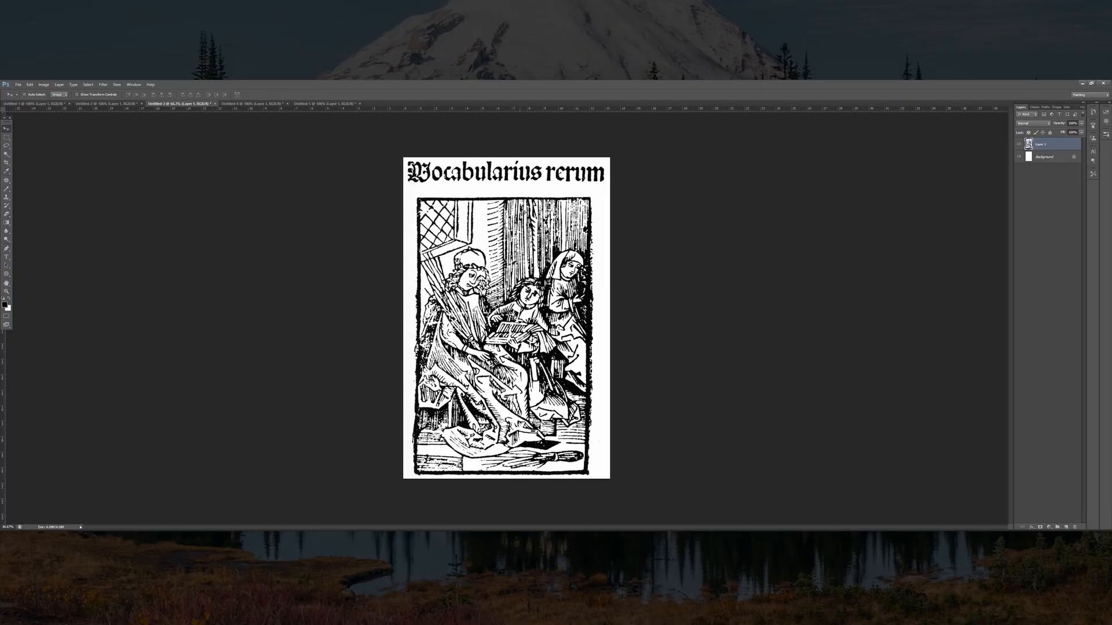
key("ctrl+a")
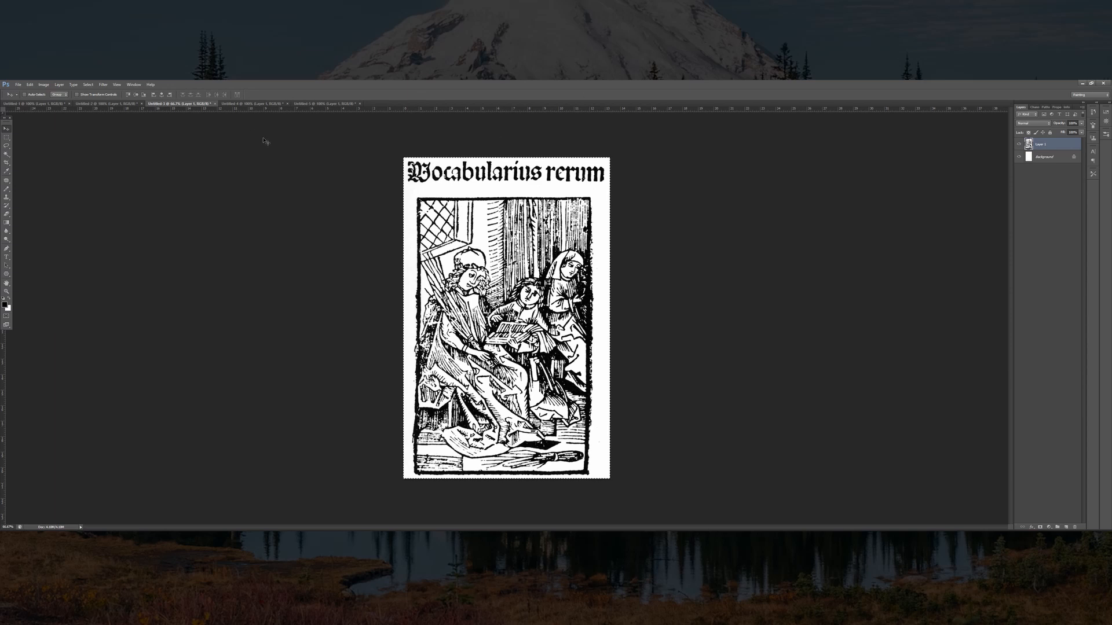
left_click(328, 104)
key("ctrl+v")
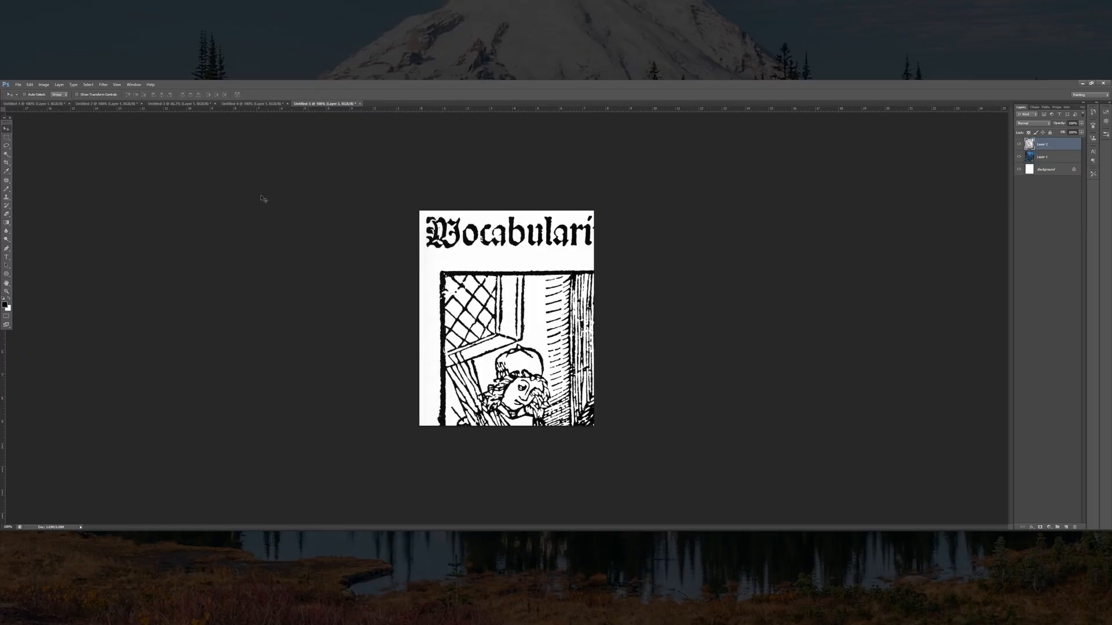
left_click_drag(501, 352, 607, 384)
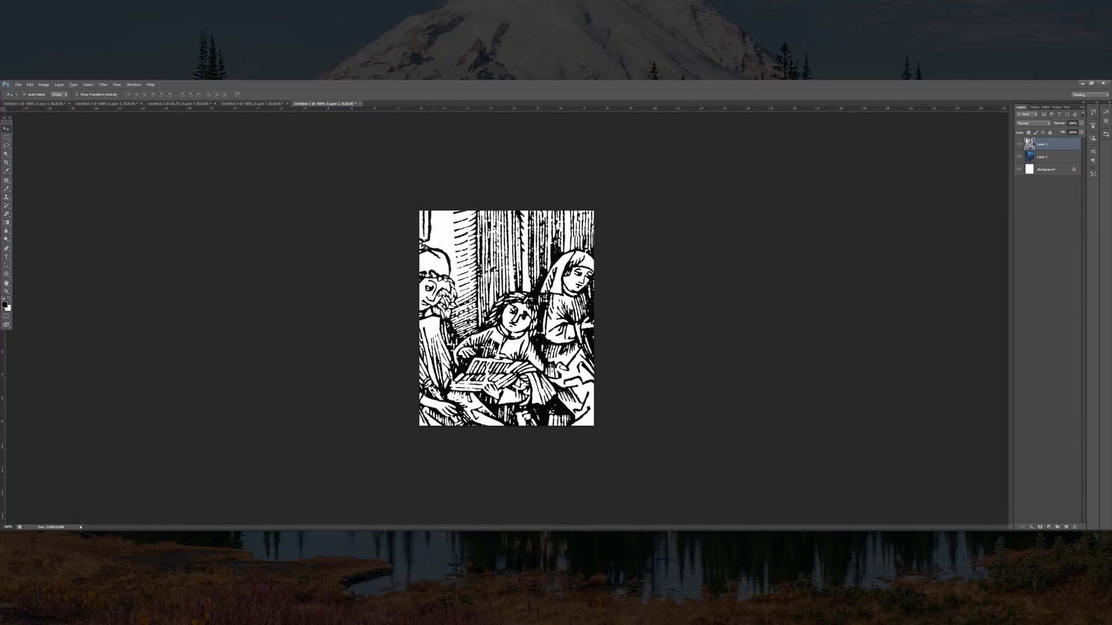
Copy the Tumblr image-size text from Untitled-1 into Untitled-5 and shift it up and left with the Move tool
left_click(39, 103)
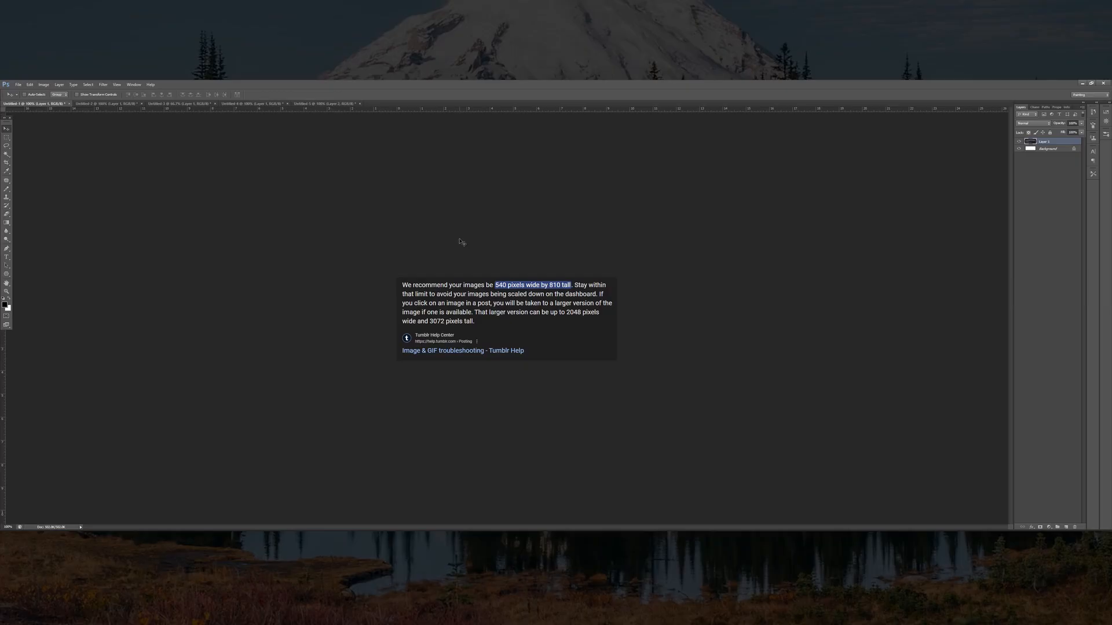
key("m")
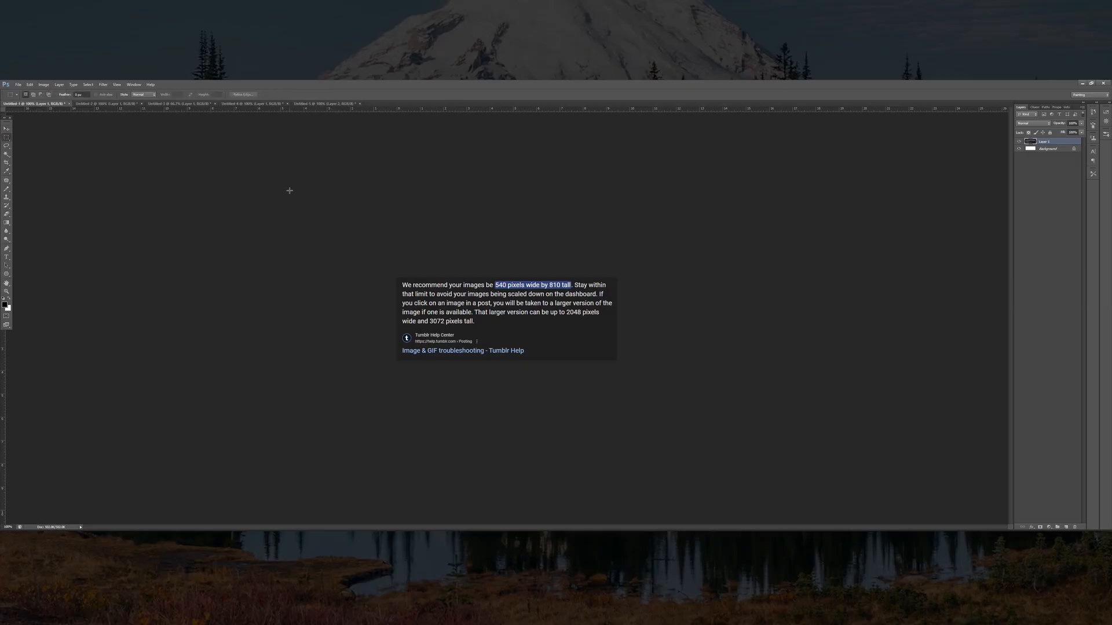
key("ctrl+a")
left_click(270, 103)
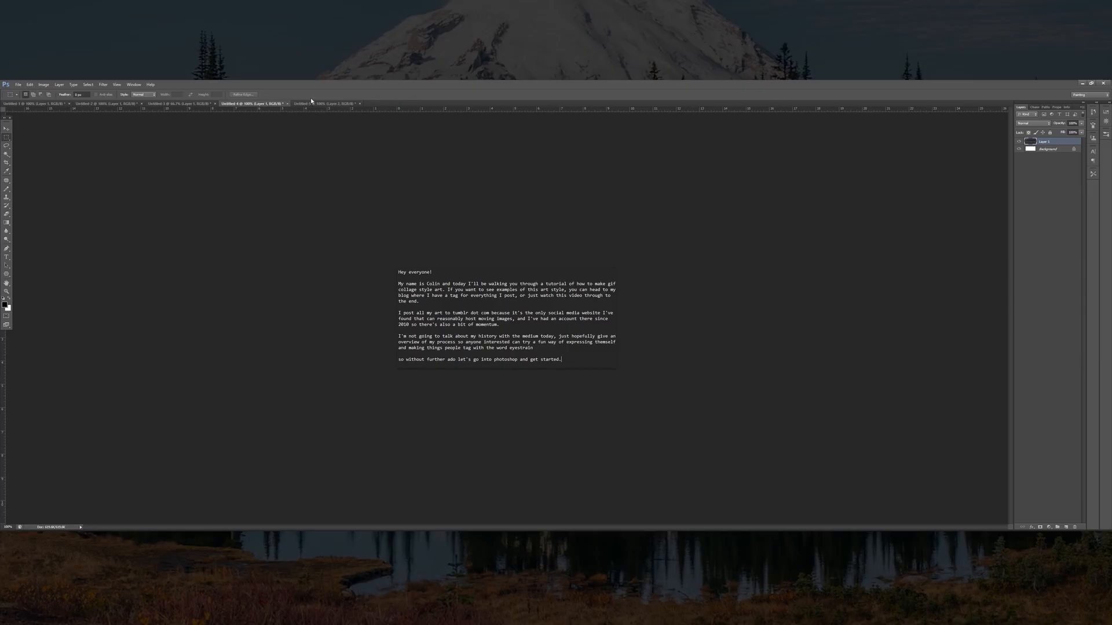
left_click(312, 104)
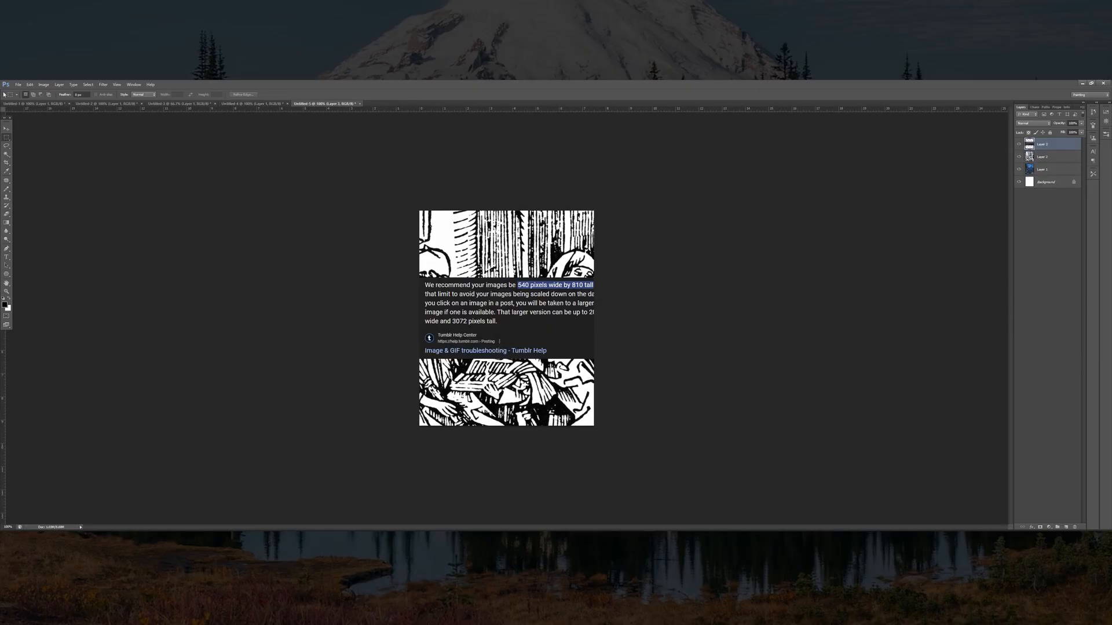
left_click(9, 132)
left_click_drag(578, 317, 545, 294)
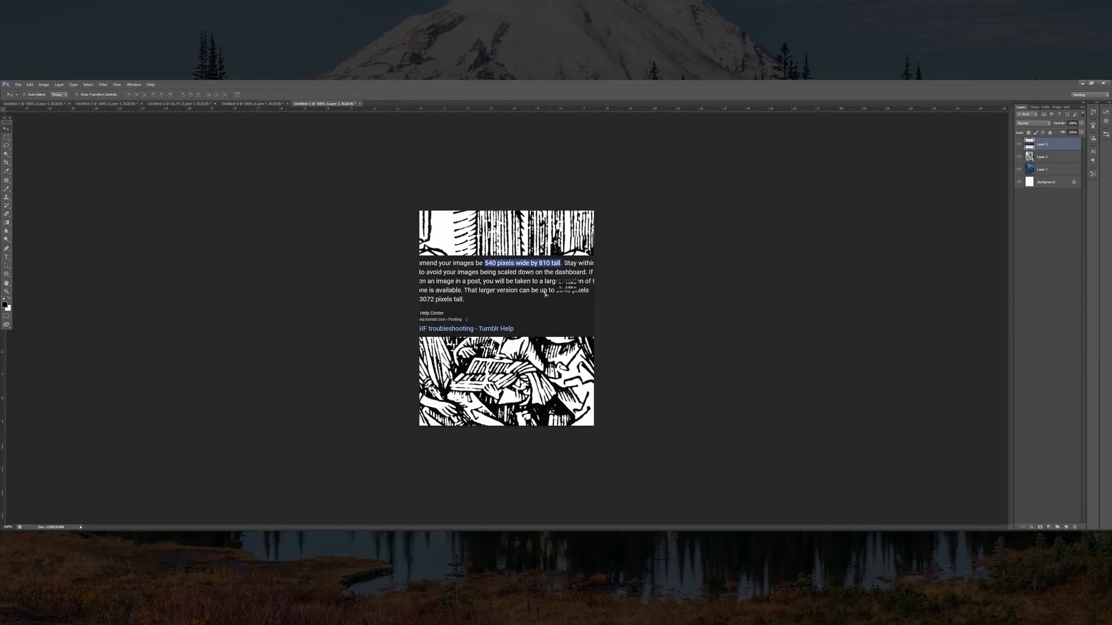
Copy the introduction text image from Untitled-4 into Untitled-5 and move it below the Tumblr text's first paragraph
left_click(252, 104)
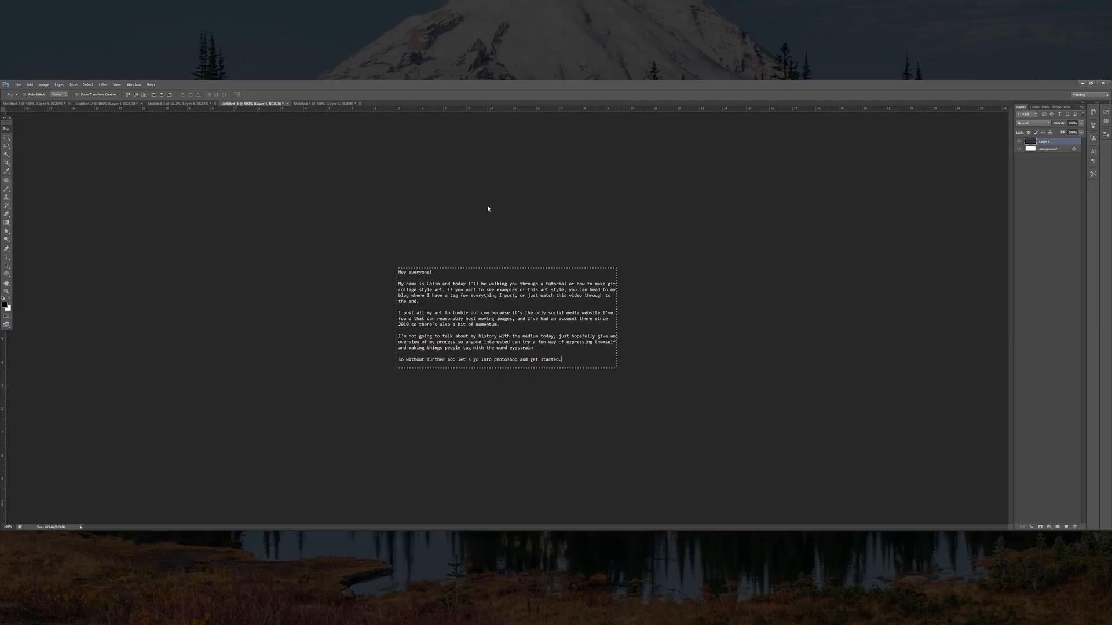
left_click(300, 104)
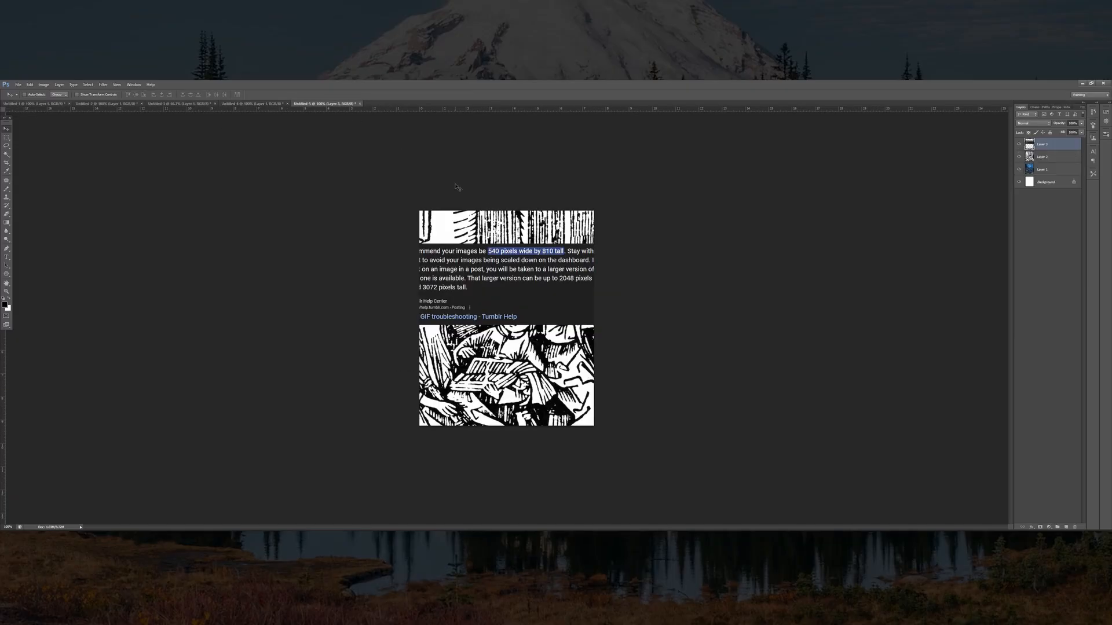
key("ctrl+v")
left_click_drag(538, 293, 536, 342)
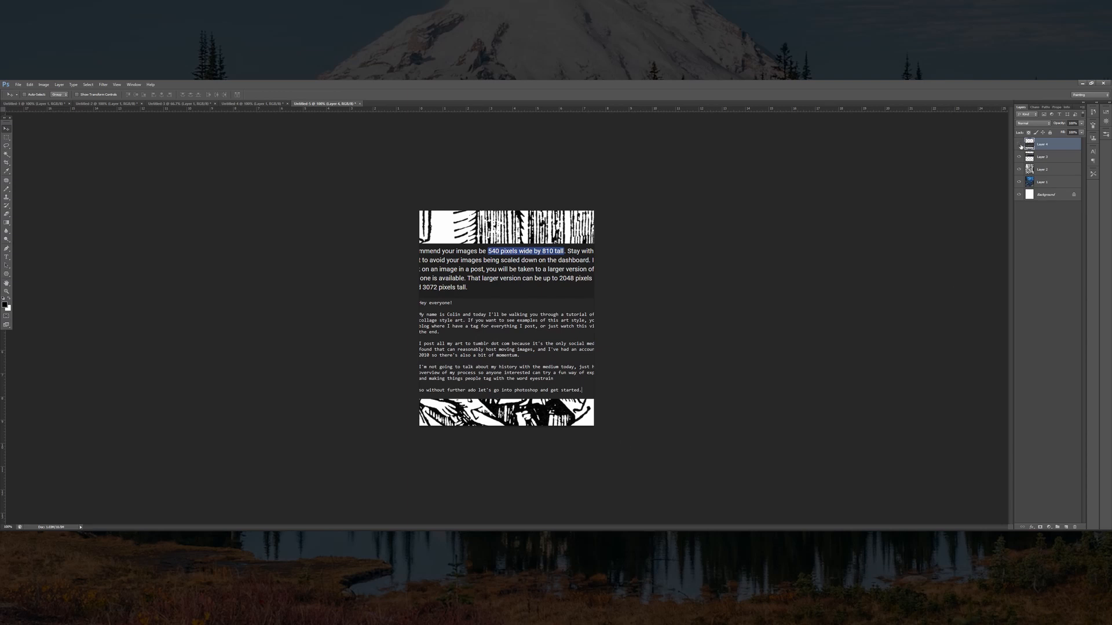
Hide the two text layers, the woodcut layer and the ocean layer, leaving only the background visible
left_click_drag(1019, 144, 1026, 171)
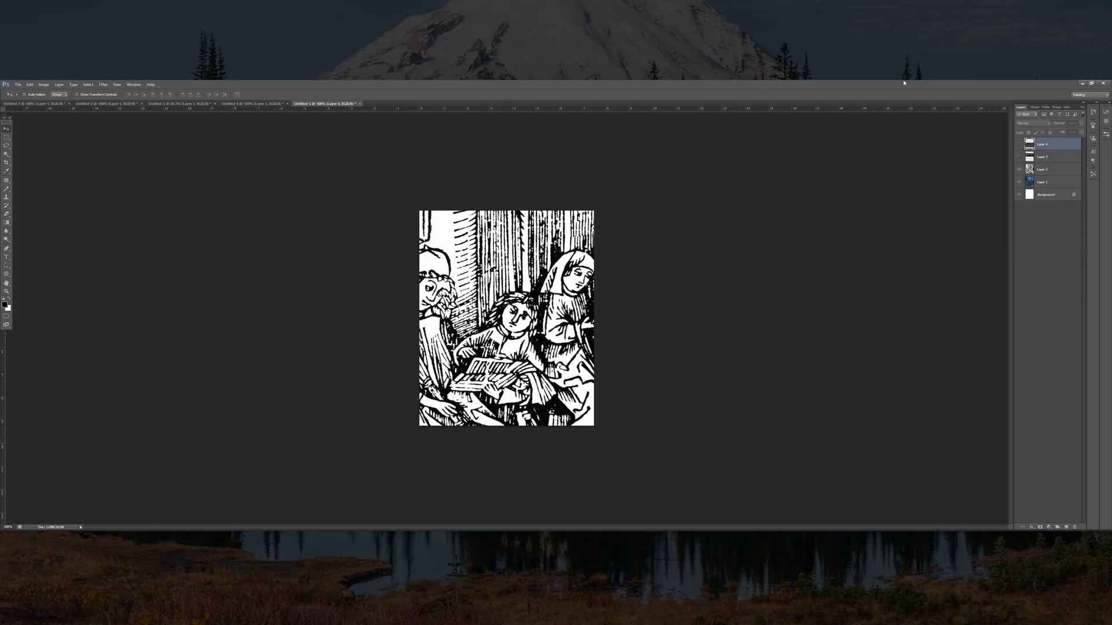
left_click(1020, 170)
left_click(1019, 183)
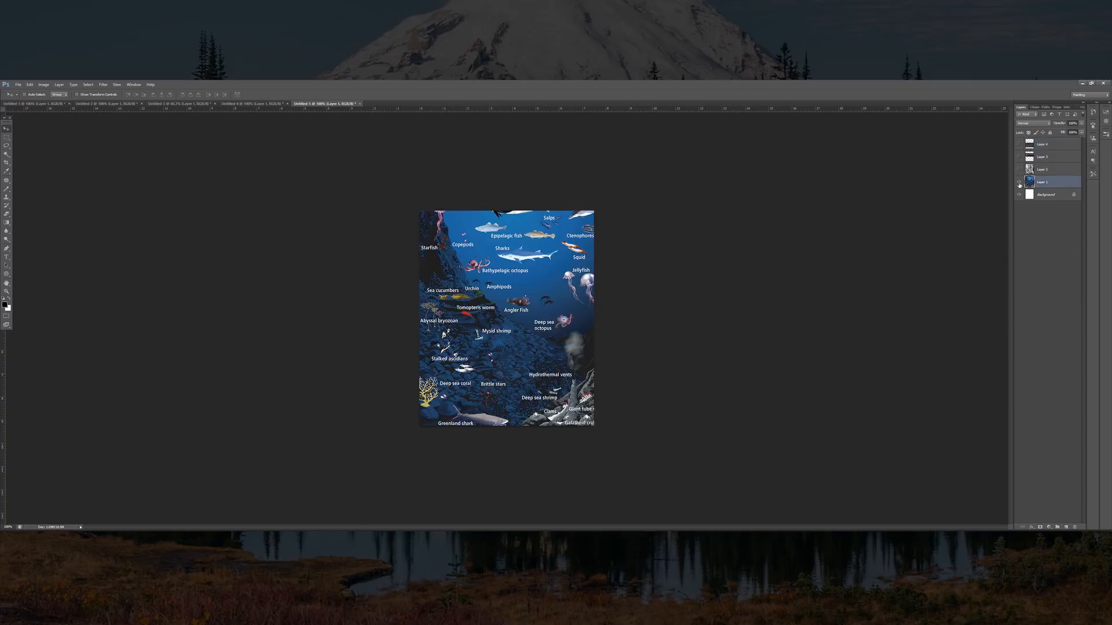
left_click(1020, 183)
Set the foreground colour to bright blue (#0048ff) and fill the Background layer with it using the Paint Bucket
left_click(1048, 194)
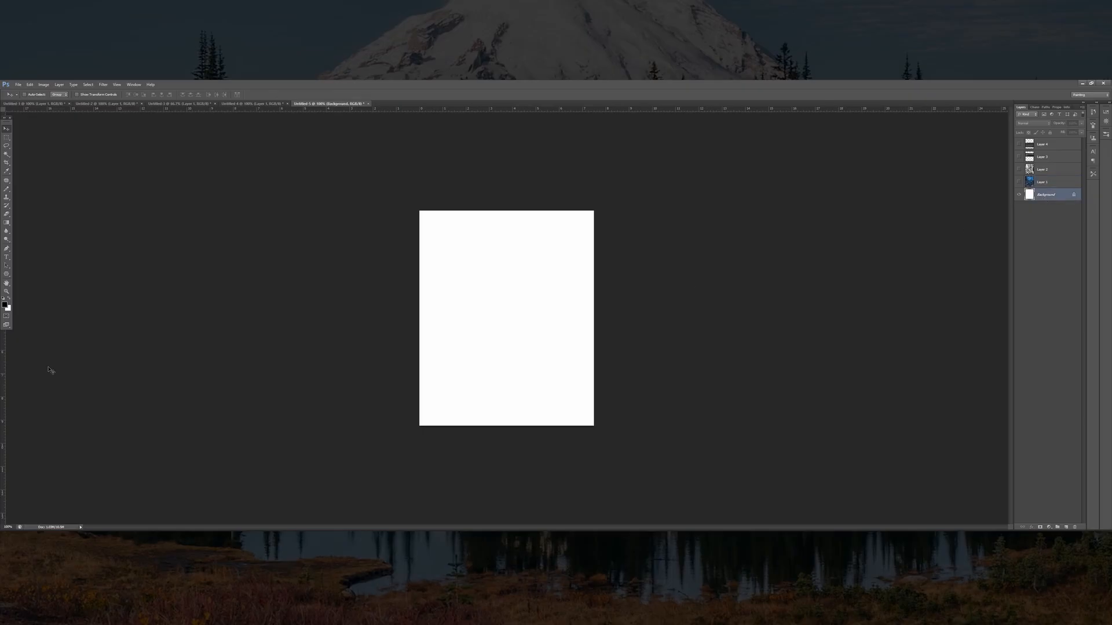
left_click(7, 227)
left_click(4, 305)
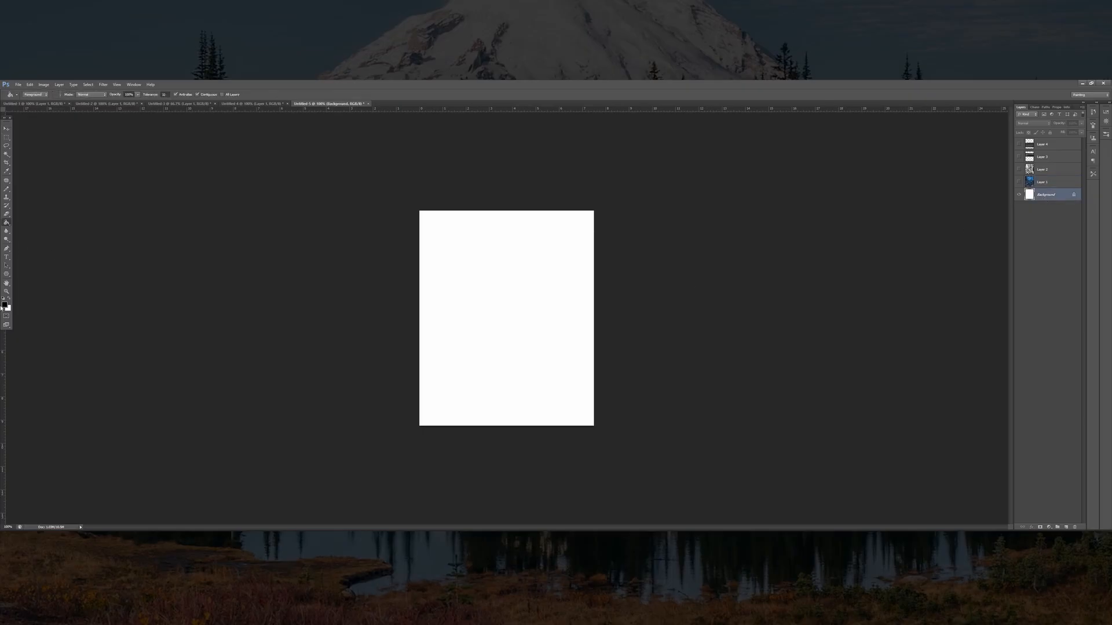
left_click_drag(519, 359, 519, 345)
left_click(505, 320)
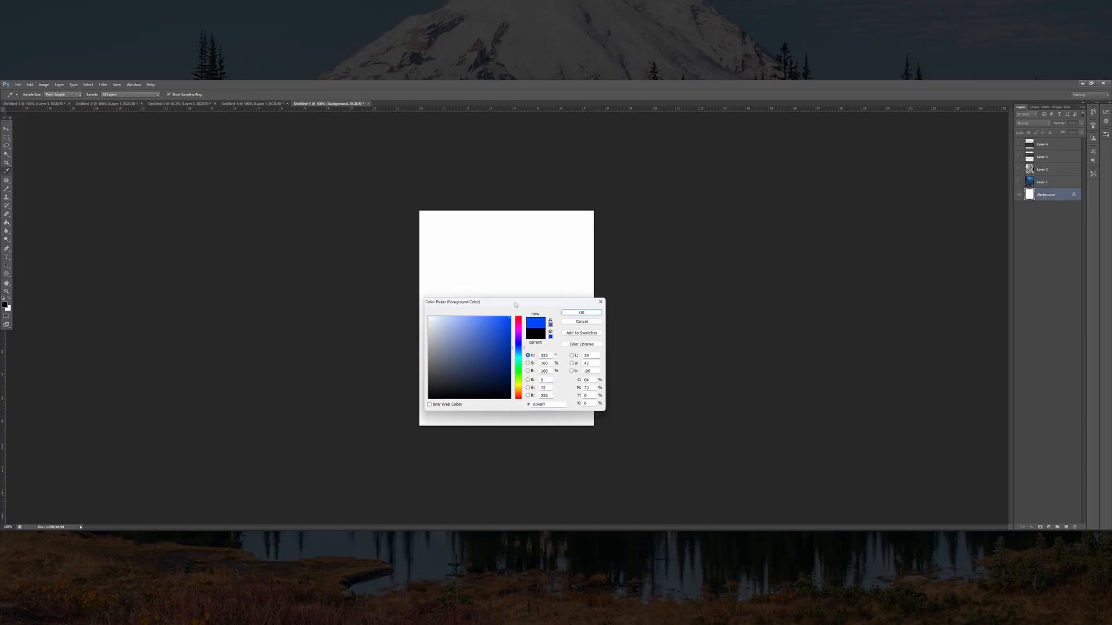
left_click(581, 312)
left_click(532, 287)
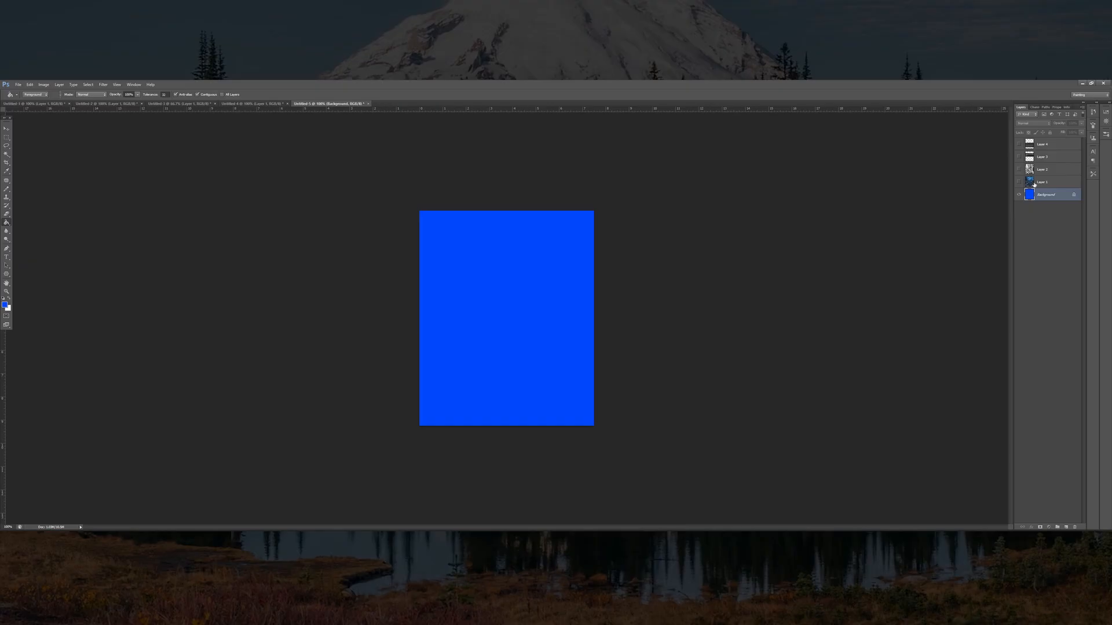
Show the ocean picture layer, duplicate it, and keep the Move tool active
left_click(1034, 184)
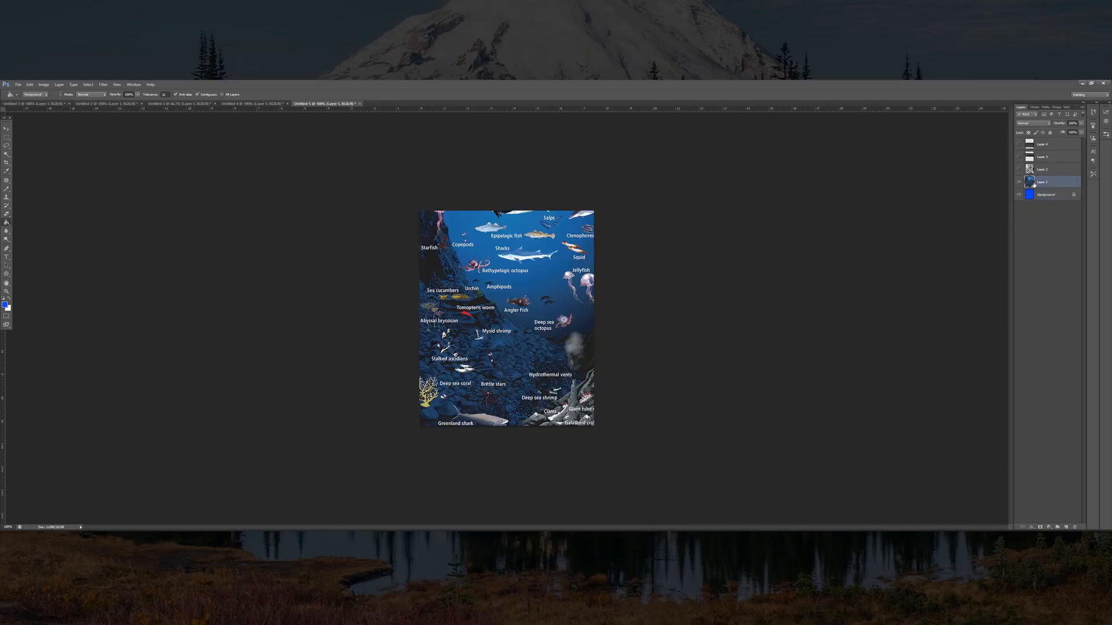
left_click(7, 129)
key("ctrl+j")
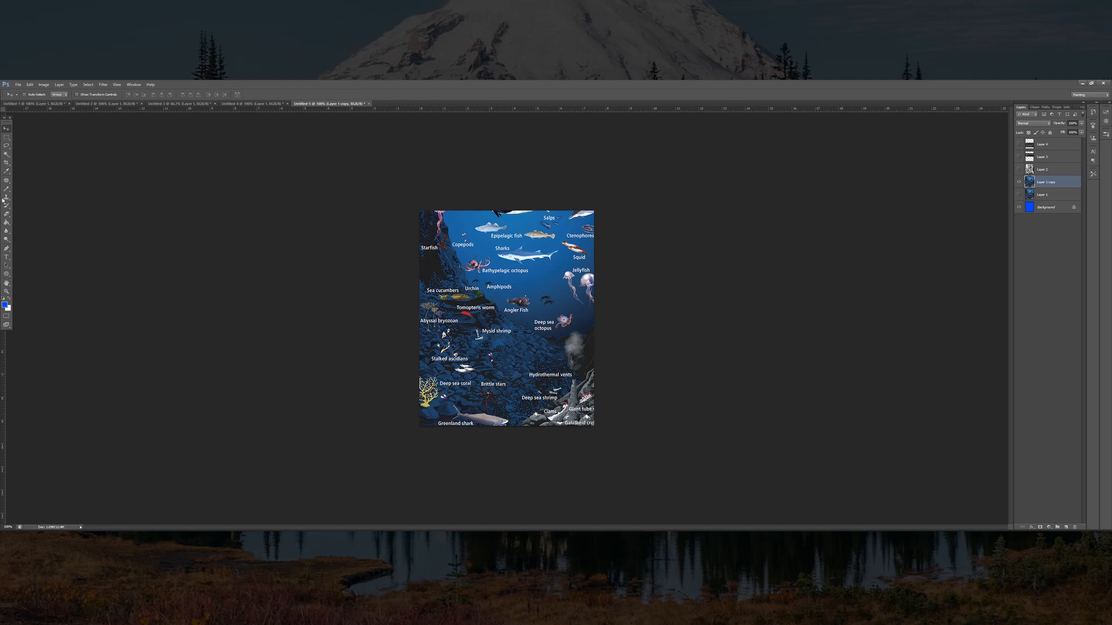
left_click(6, 137)
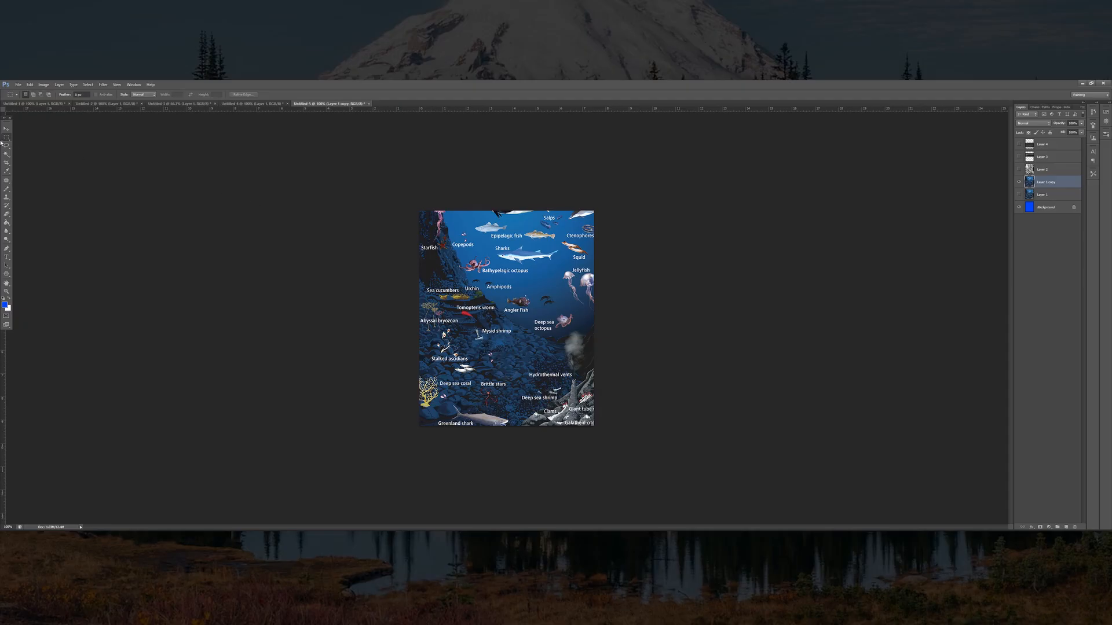
left_click(6, 128)
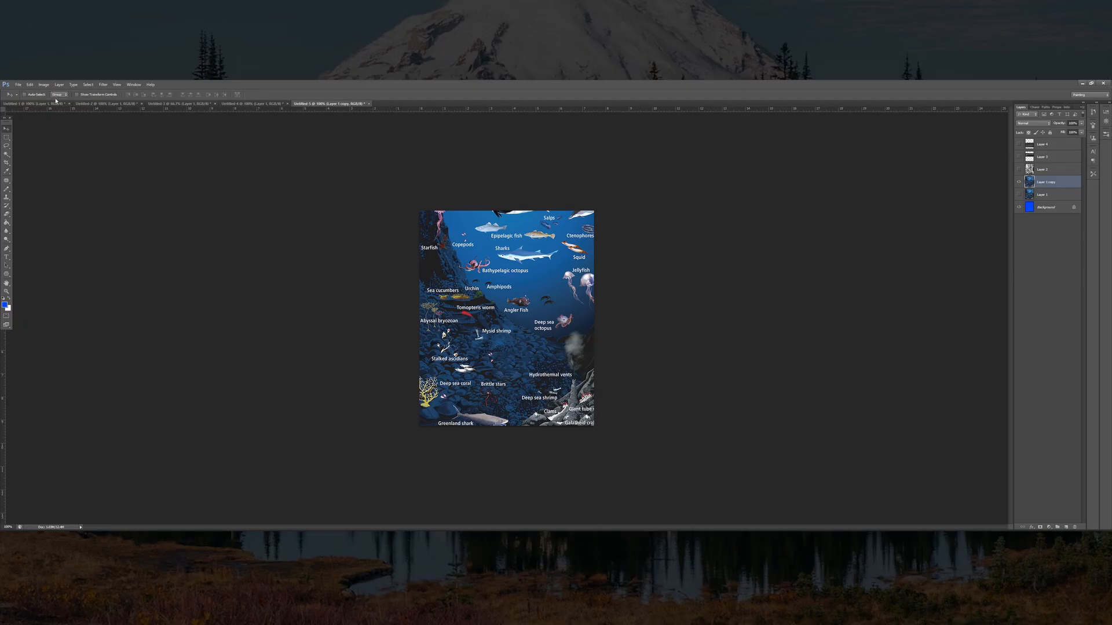
Scale the duplicated ocean layer down with Free Transform so the whole picture fits the canvas
left_click(29, 85)
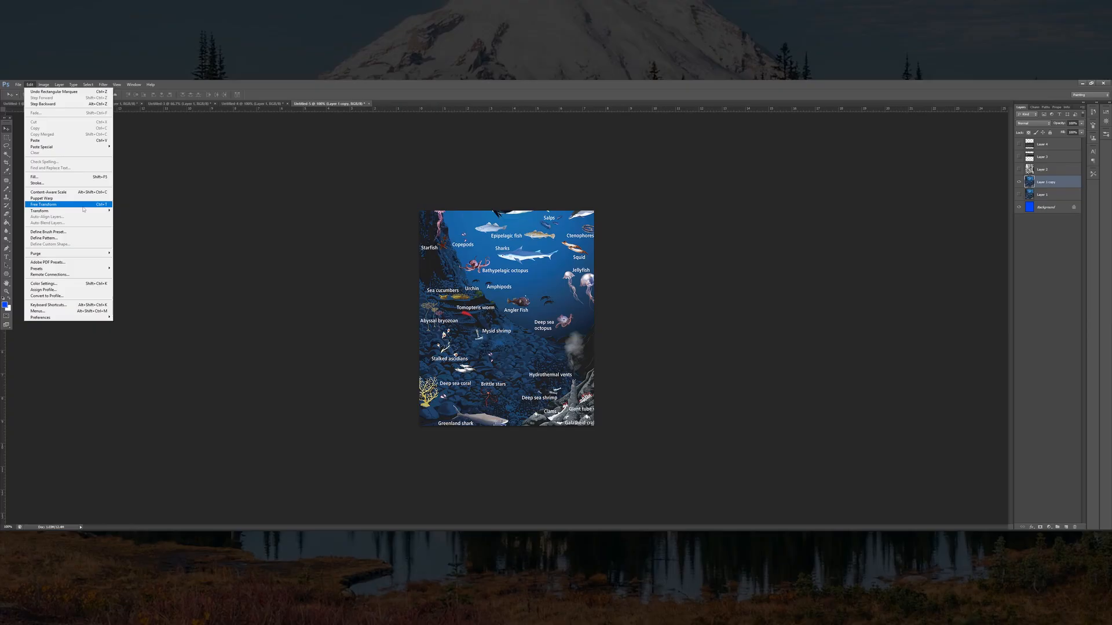
left_click(83, 206)
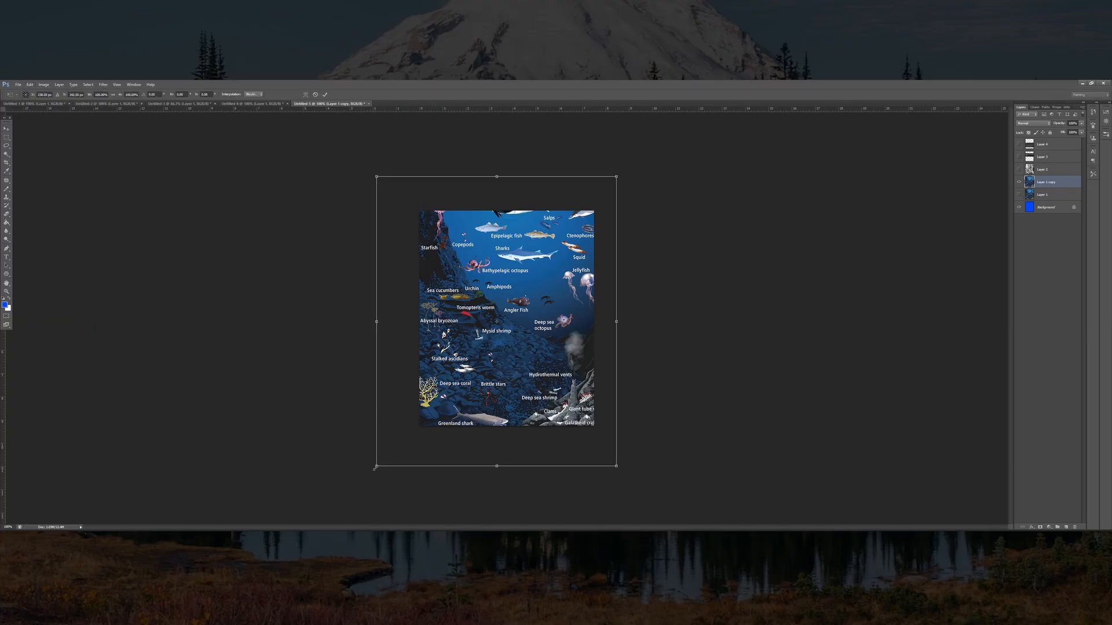
left_click_drag(375, 468, 419, 426)
Try rotating the duplicated ocean picture clockwise, undo the rotation, and stretch the picture freely beyond the canvas
left_click_drag(616, 176, 626, 197)
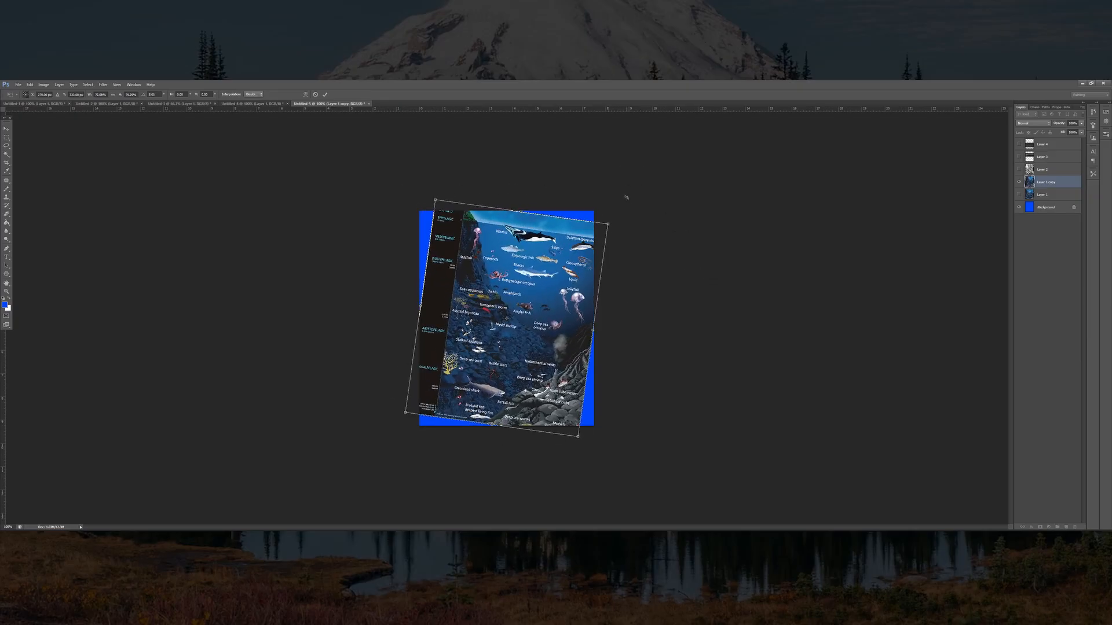
key("ctrl+z")
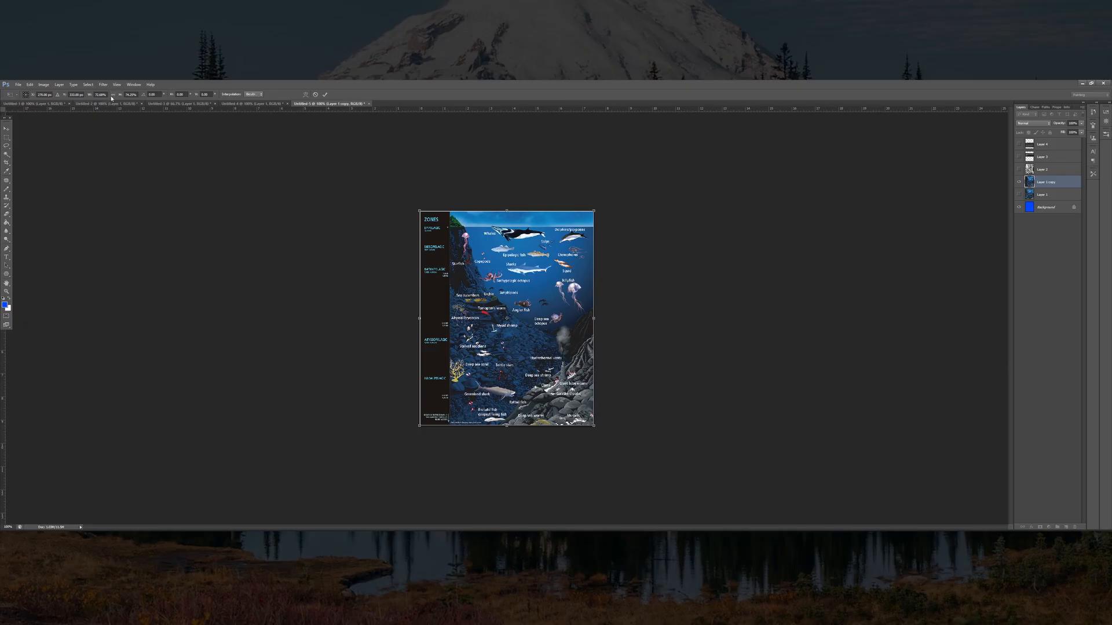
left_click_drag(596, 209, 716, 165)
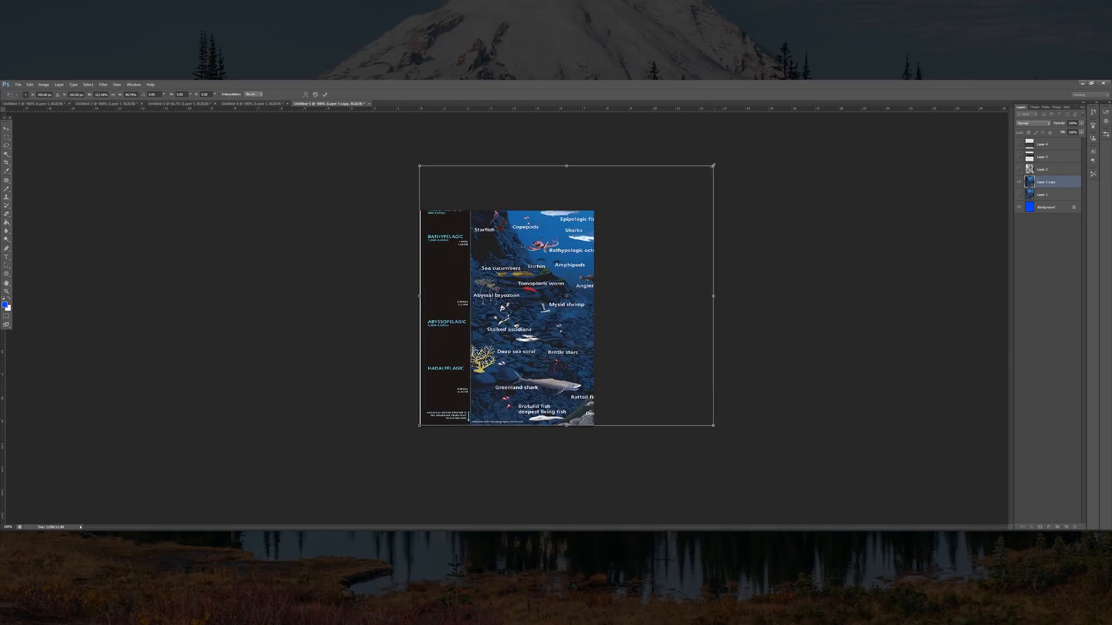
Lock the transform's aspect ratio and scale the ocean copy proportionally until it is just slightly larger than the canvas
left_click(113, 95)
left_click_drag(713, 124, 648, 204)
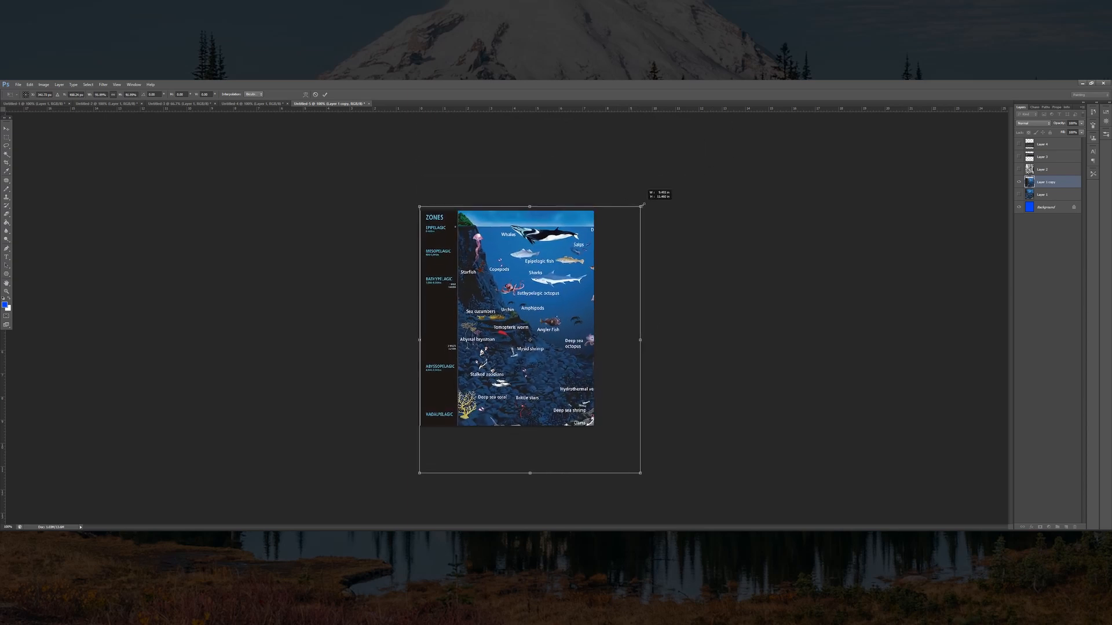
left_click_drag(574, 279, 577, 232)
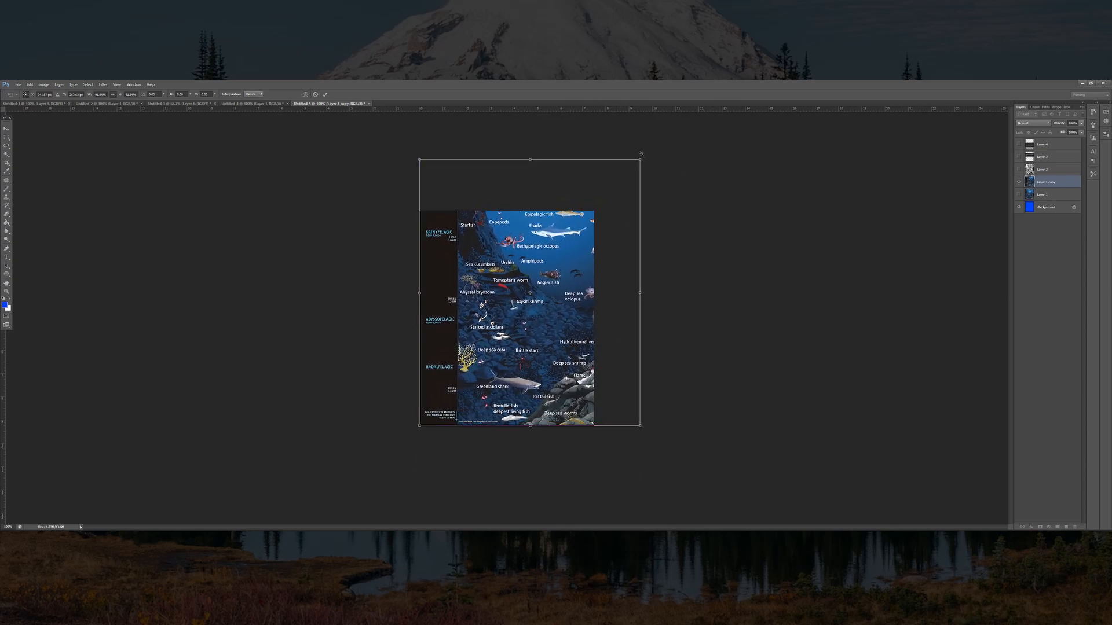
left_click_drag(643, 165, 602, 207)
left_click_drag(560, 276, 559, 275)
Nudge the ocean copy down and left until it covers the whole canvas, and apply the transformation
key("Down")
key("Down")
key("Down")
key("Down")
key("Down")
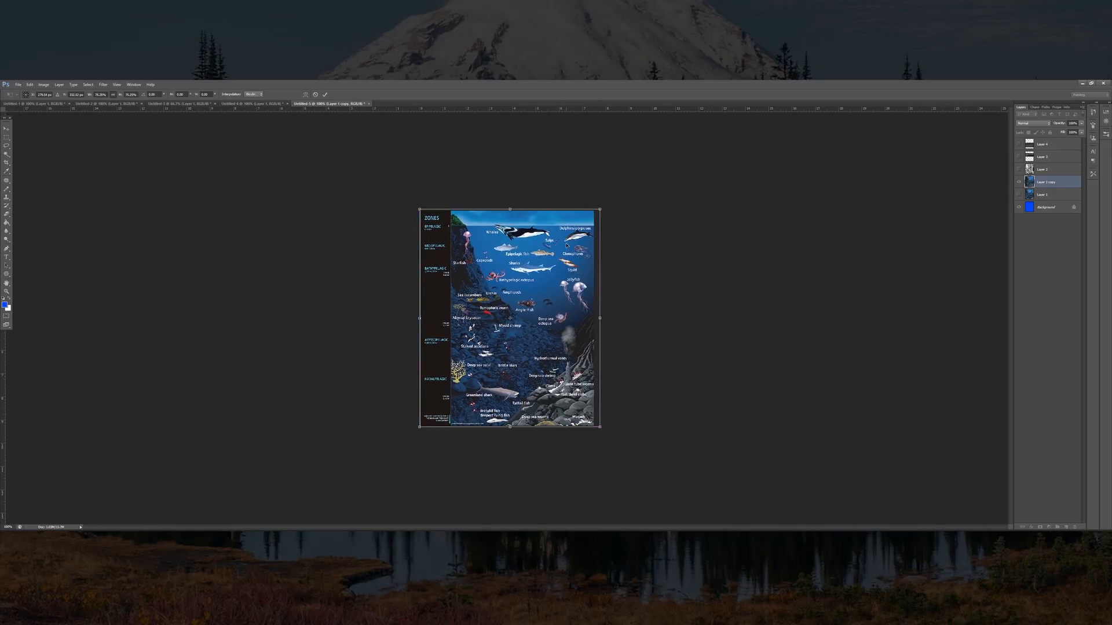
key("Left")
key("Left")
key("Left")
key("Left")
key("Left")
key("Left")
key("Left")
key("Left")
key("Left")
key("Left")
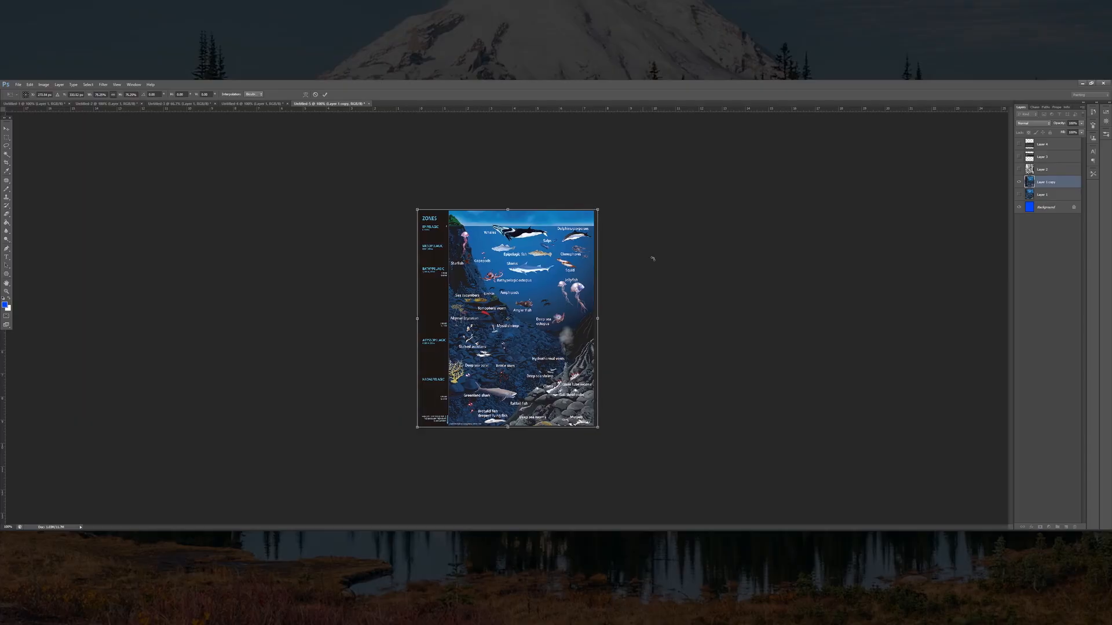
left_click(7, 131)
left_click(533, 248)
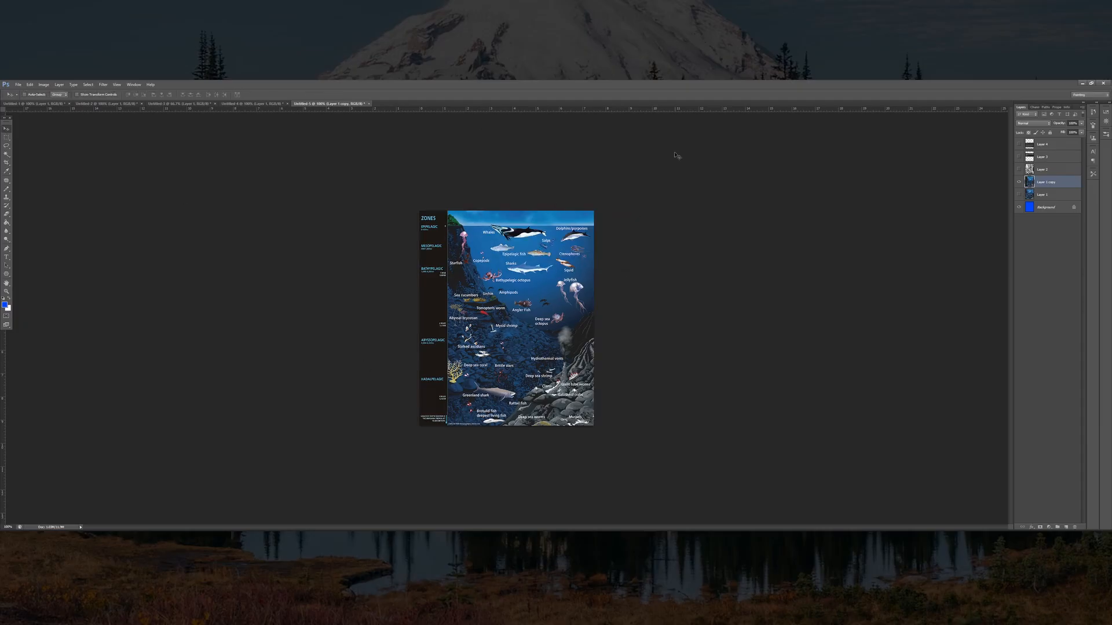
Duplicate the fitted ocean layer and hide the copy directly beneath the new one
key("ctrl+j")
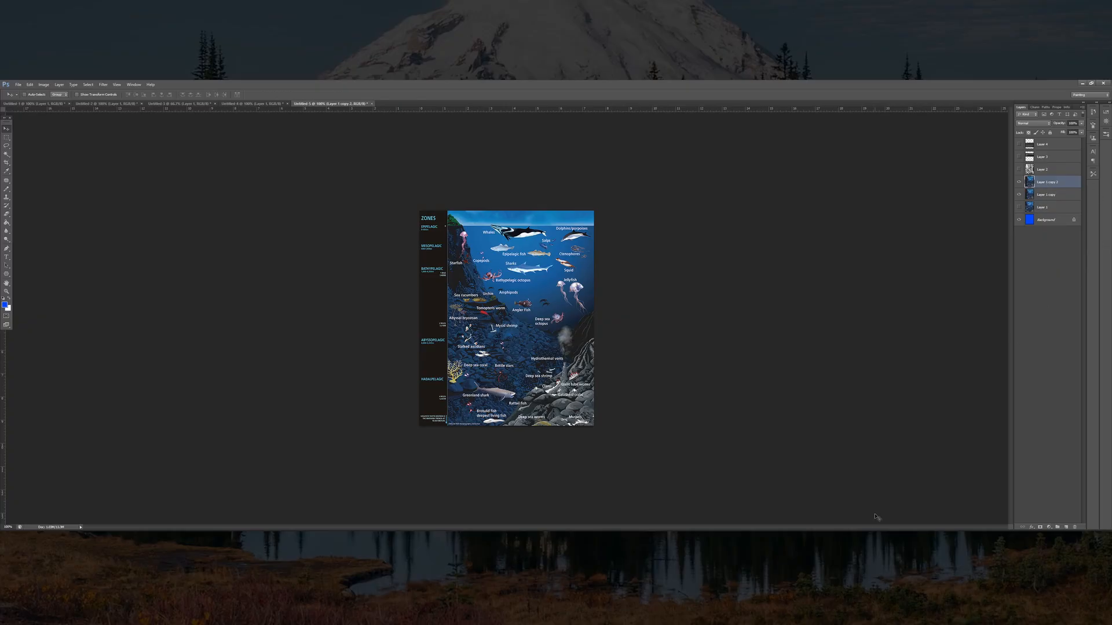
left_click(1020, 194)
Examine the blending modes available for the top ocean copy, keeping it at Normal
left_click(1026, 124)
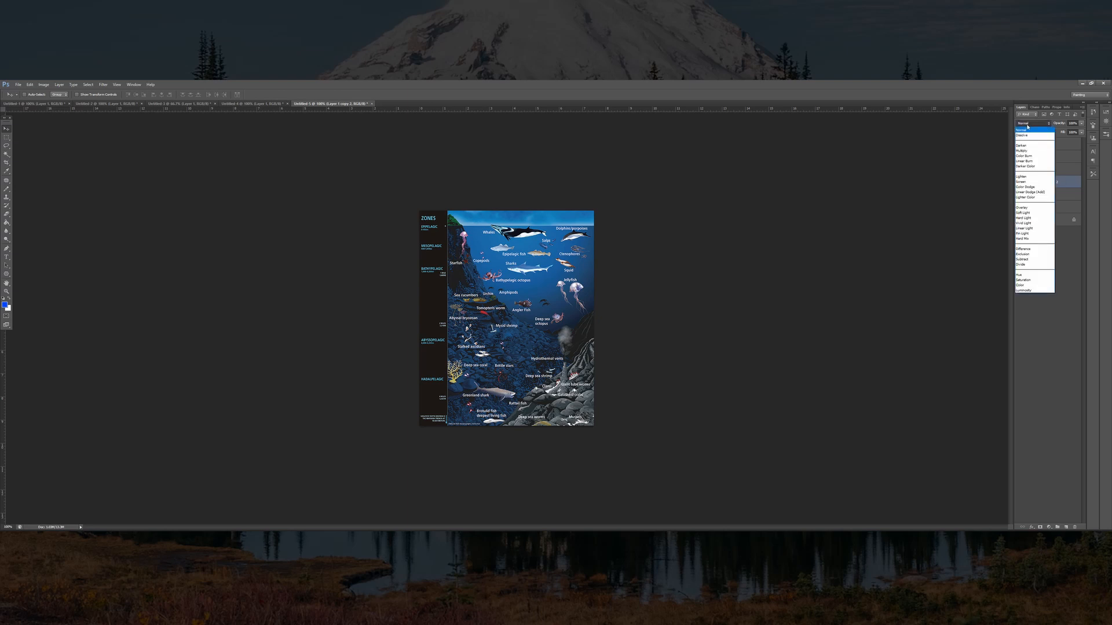
left_click(1026, 124)
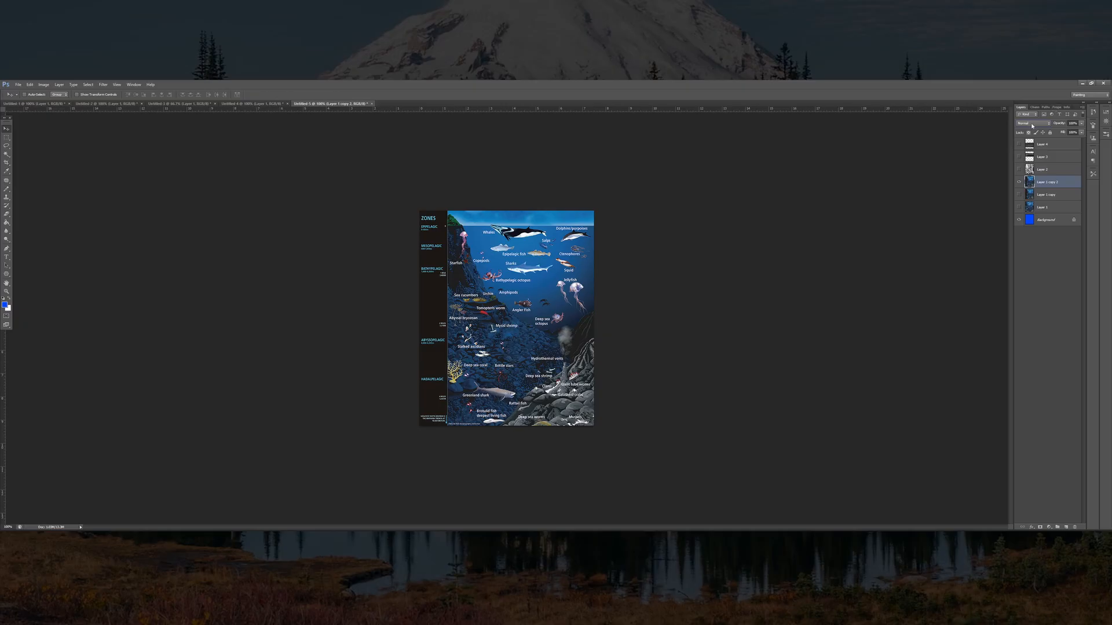
left_click(1029, 122)
left_click(1028, 122)
left_click(1028, 123)
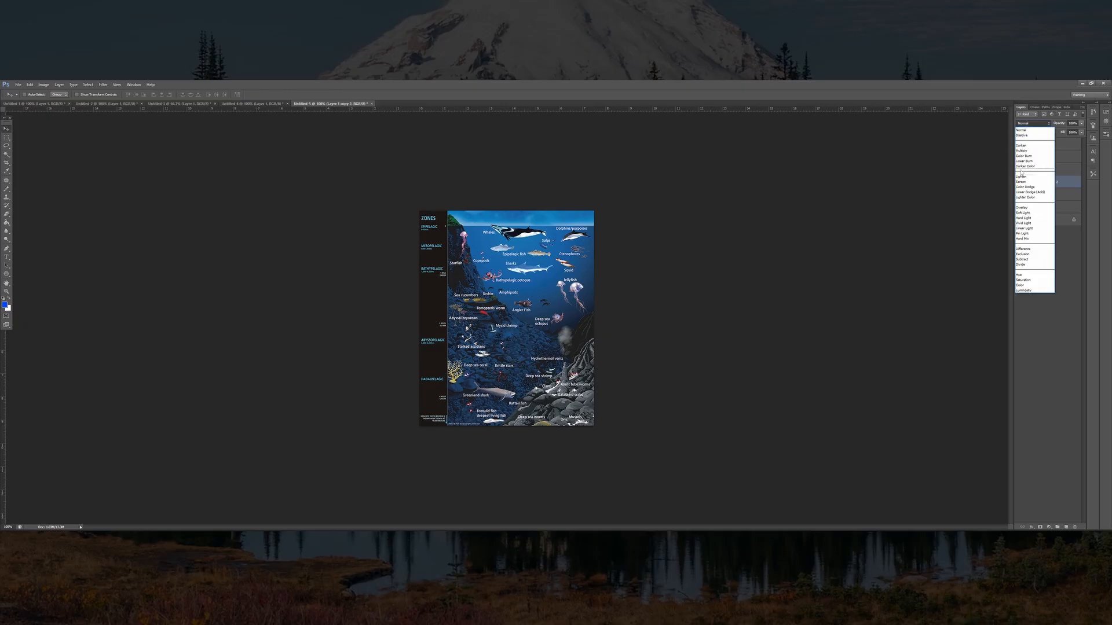
left_click(1031, 123)
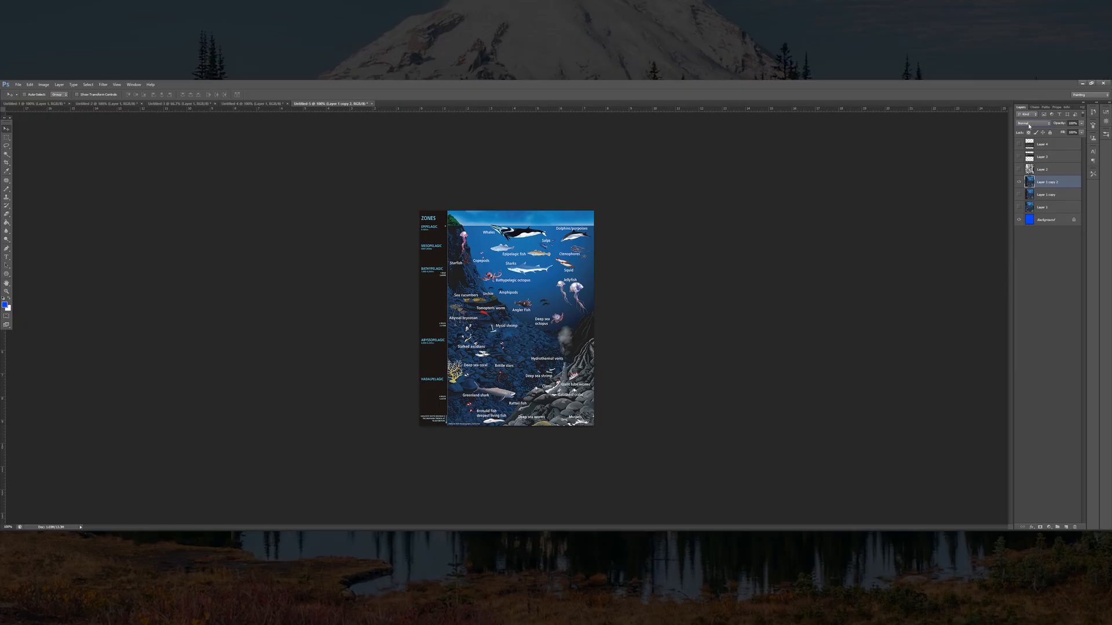
left_click(1028, 124)
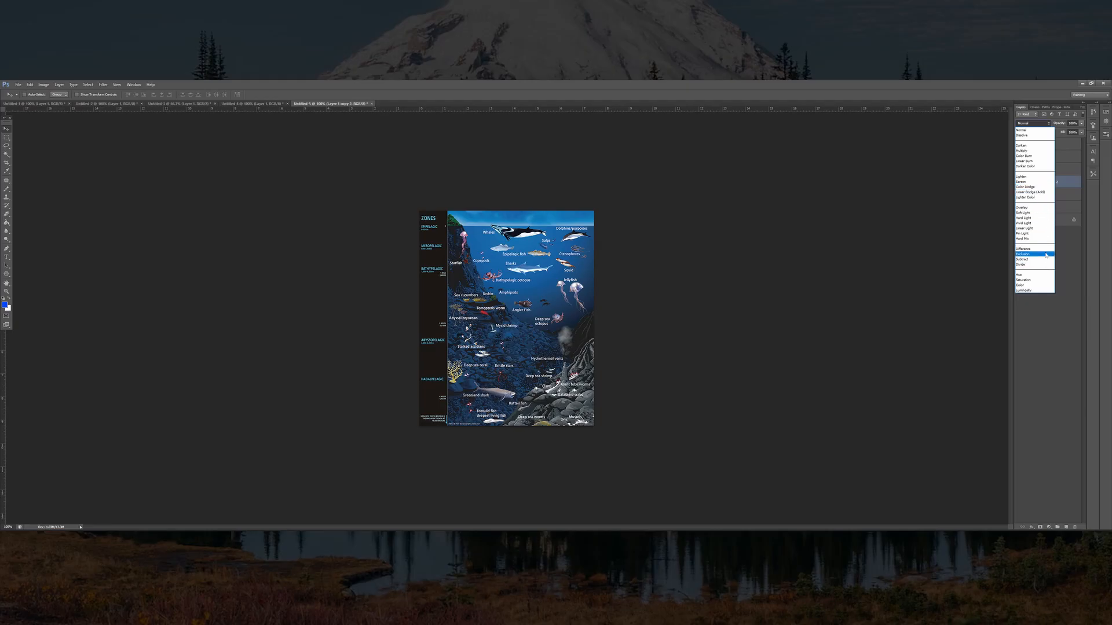
left_click(1035, 130)
Cycle the top ocean copy through the blending modes down to Luminosity and settle on Hue
scroll(1025, 125, "down", 1)
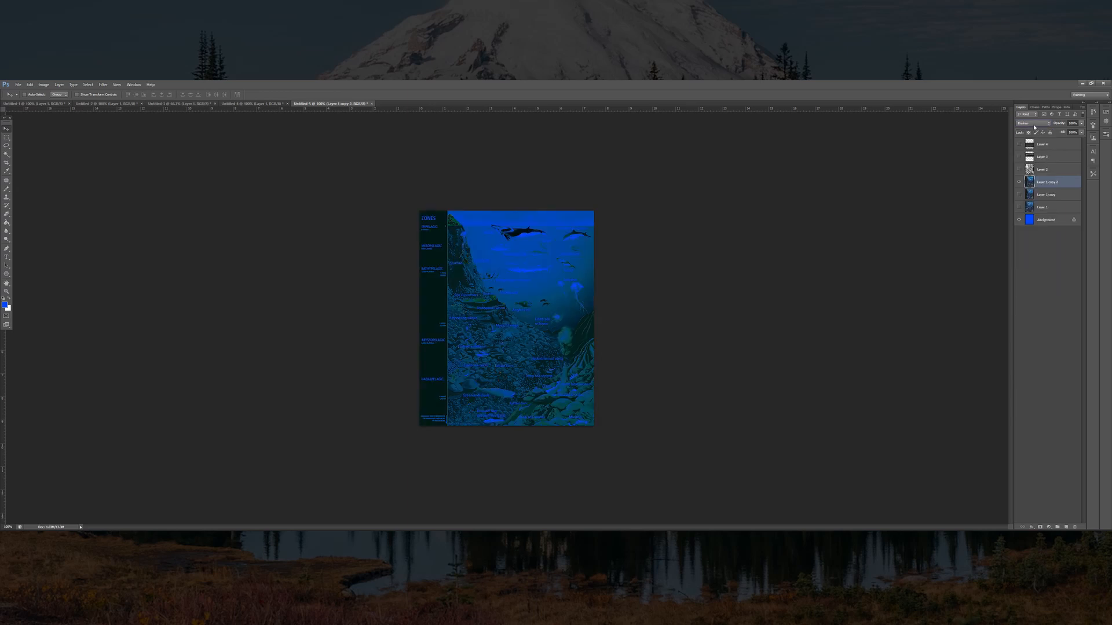
scroll(1028, 125, "up", 1)
scroll(1032, 124, "down", 2)
scroll(1035, 125, "down", 1)
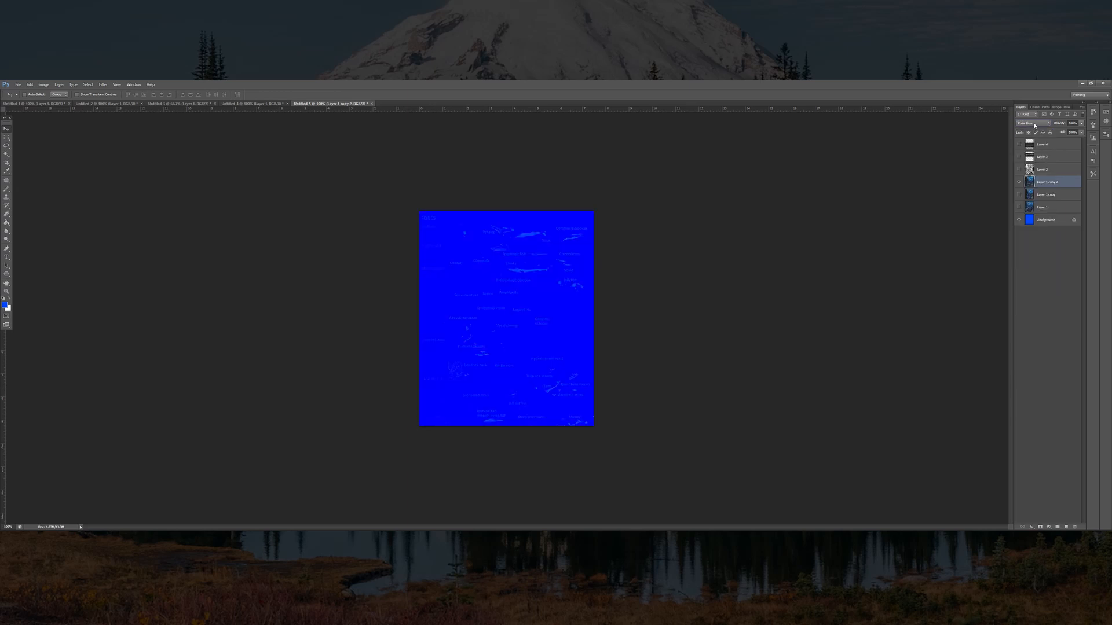
scroll(1035, 125, "down", 5)
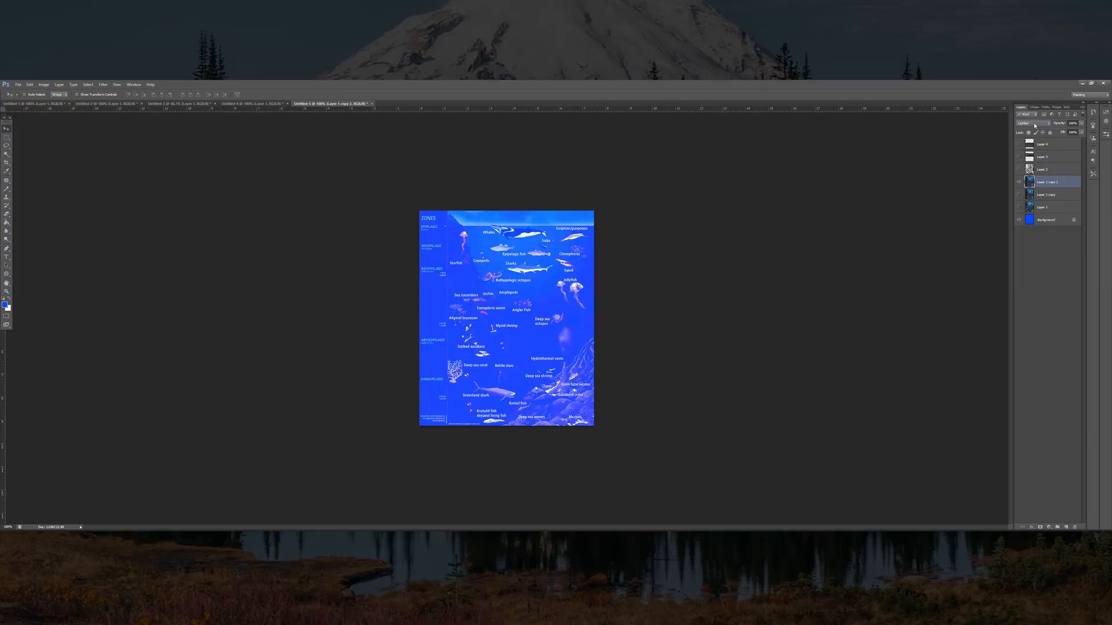
scroll(1034, 125, "down", 4)
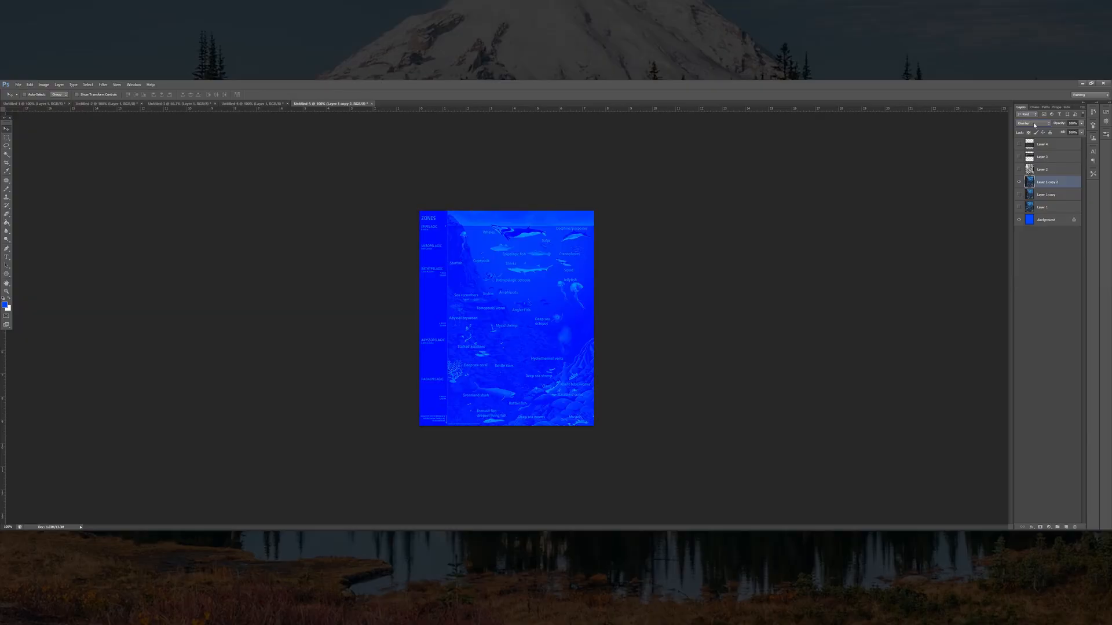
scroll(1034, 124, "down", 7)
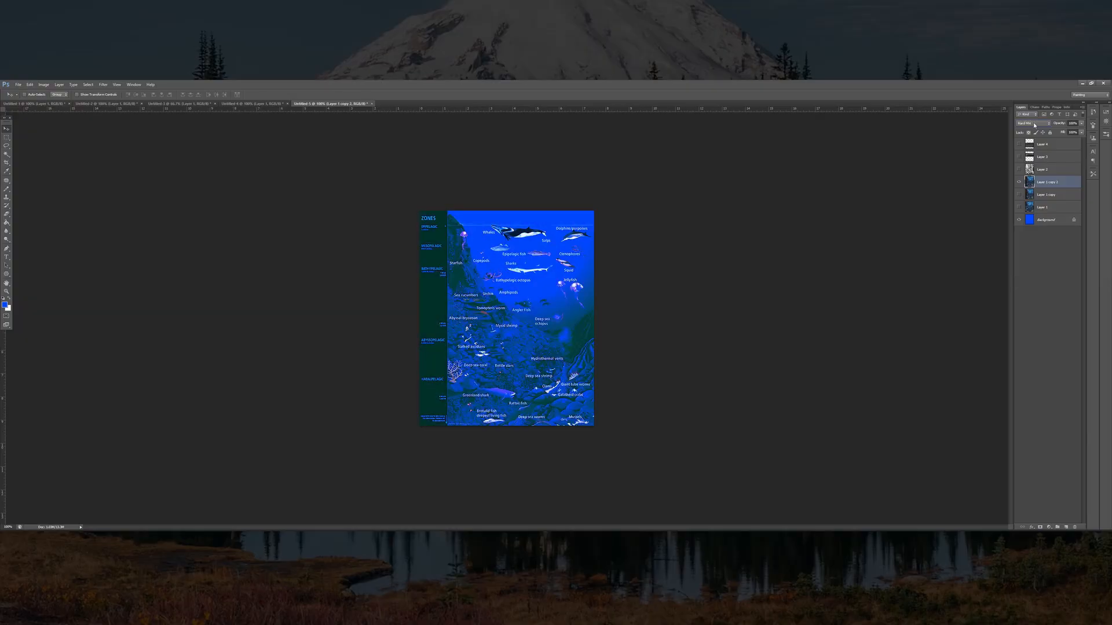
scroll(1034, 123, "down", 1)
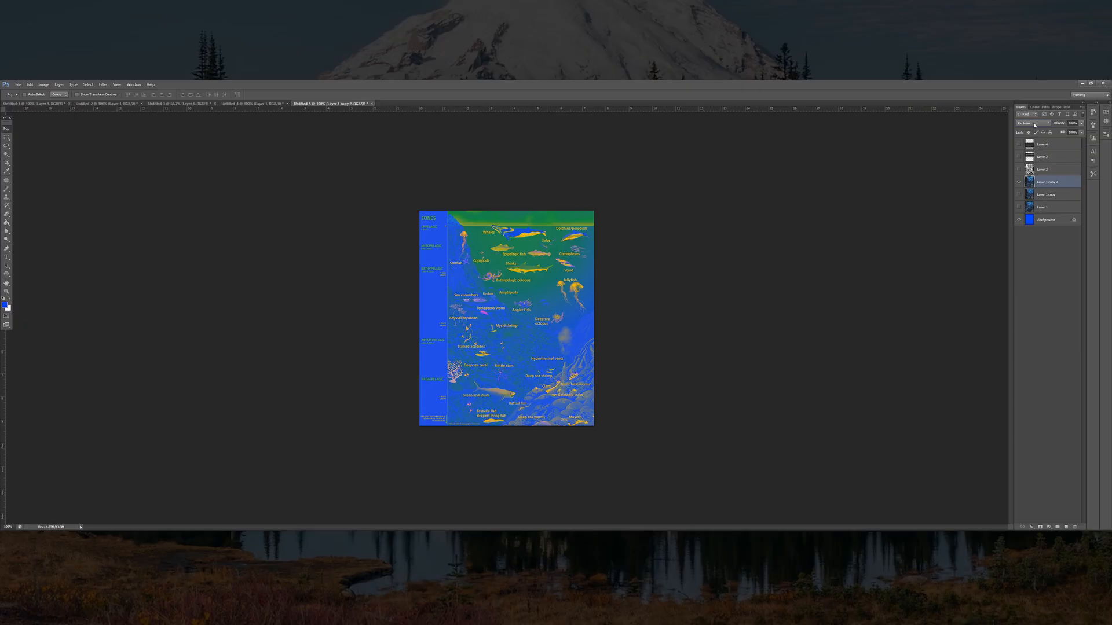
scroll(1035, 124, "down", 3)
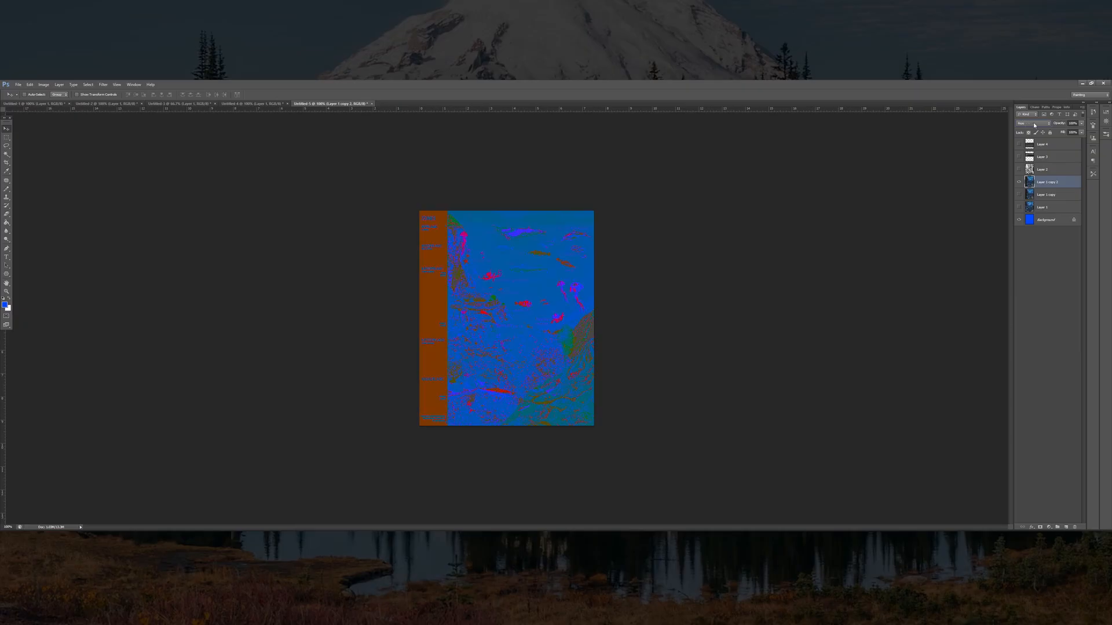
scroll(1034, 123, "down", 1)
scroll(1034, 124, "down", 1)
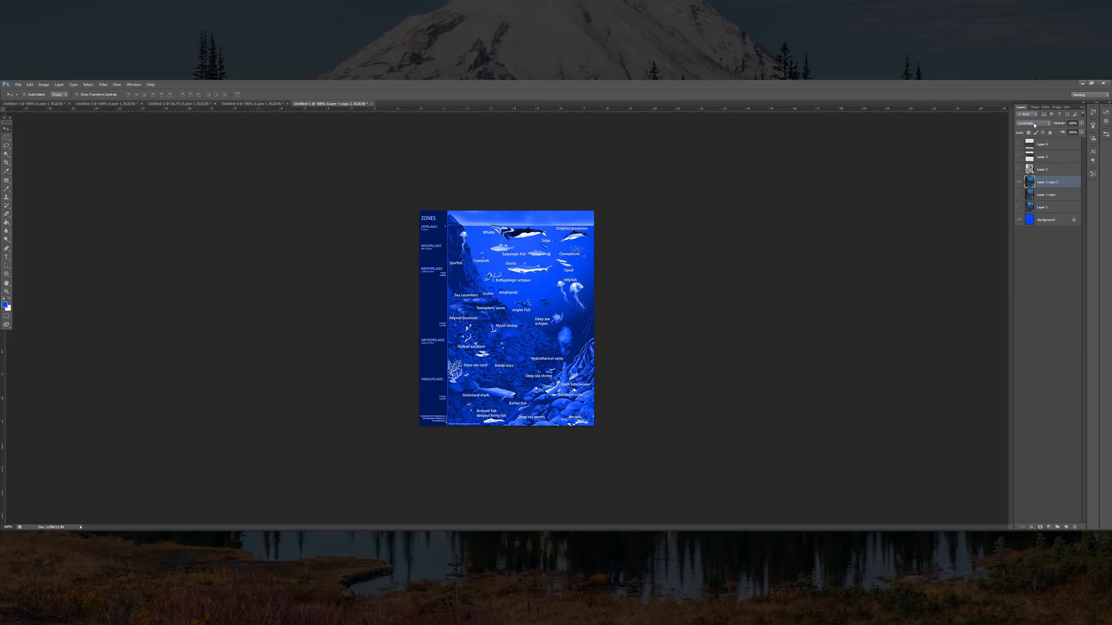
scroll(1034, 124, "up", 3)
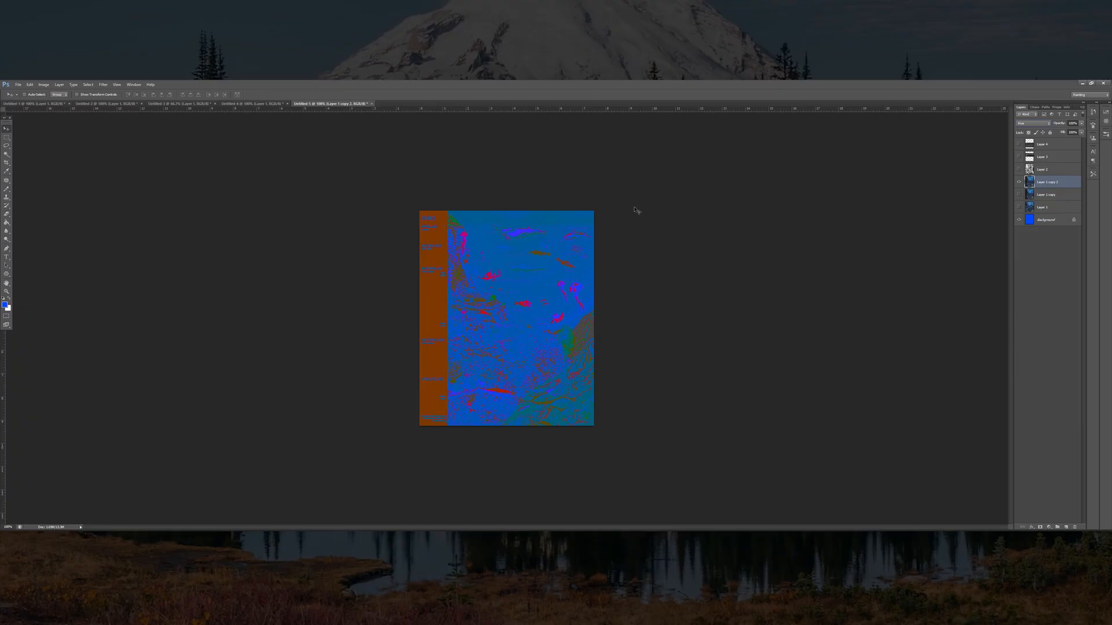
Add a new layer above the Hue-blended ocean copy and fill it using Apply Image with the Merged layer, RGB channel and Multiply blending
left_click(1059, 245)
left_click(1065, 184)
left_click(1067, 528)
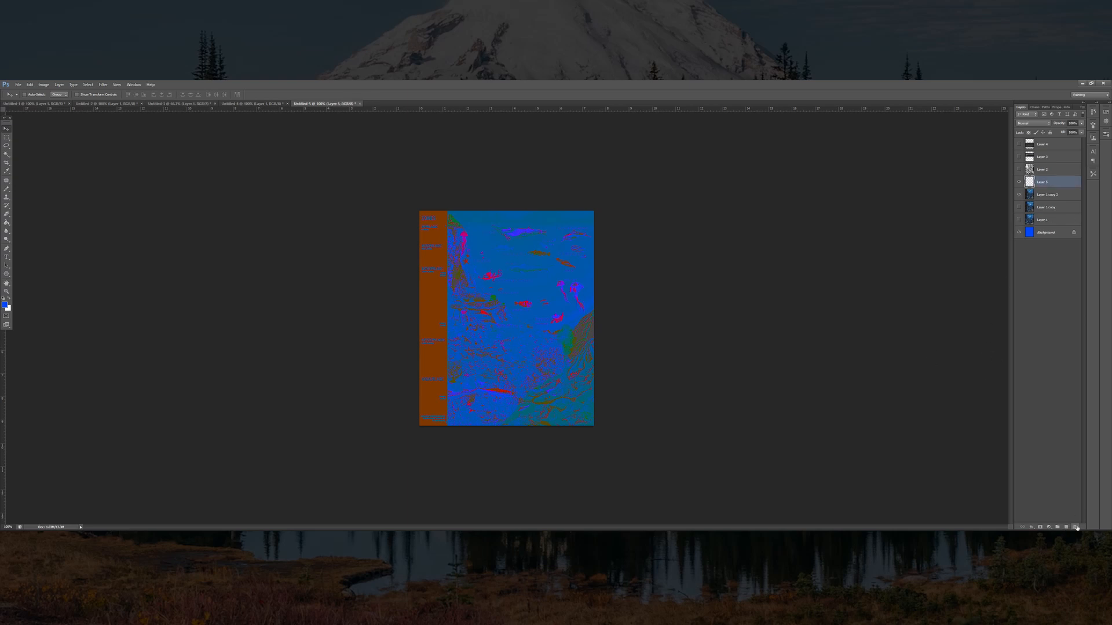
left_click(43, 84)
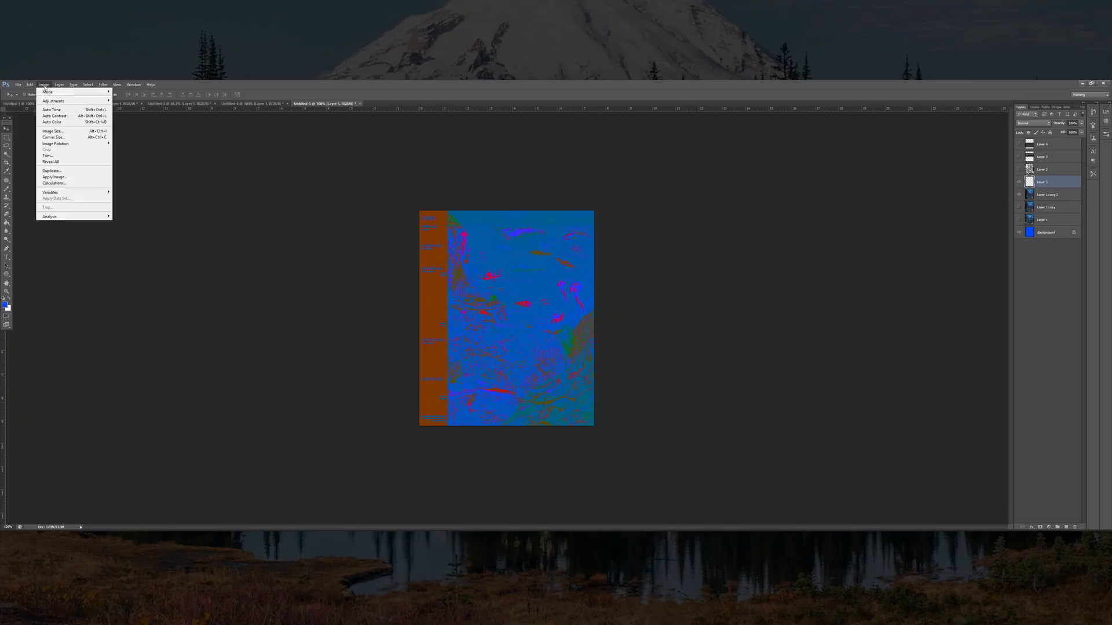
left_click(82, 181)
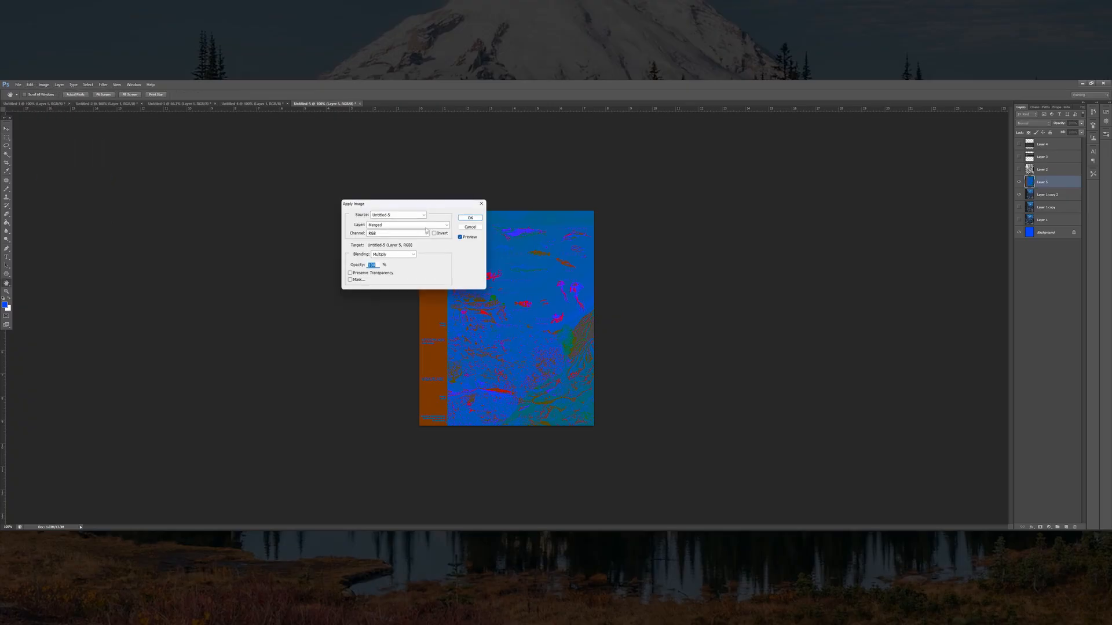
left_click(464, 220)
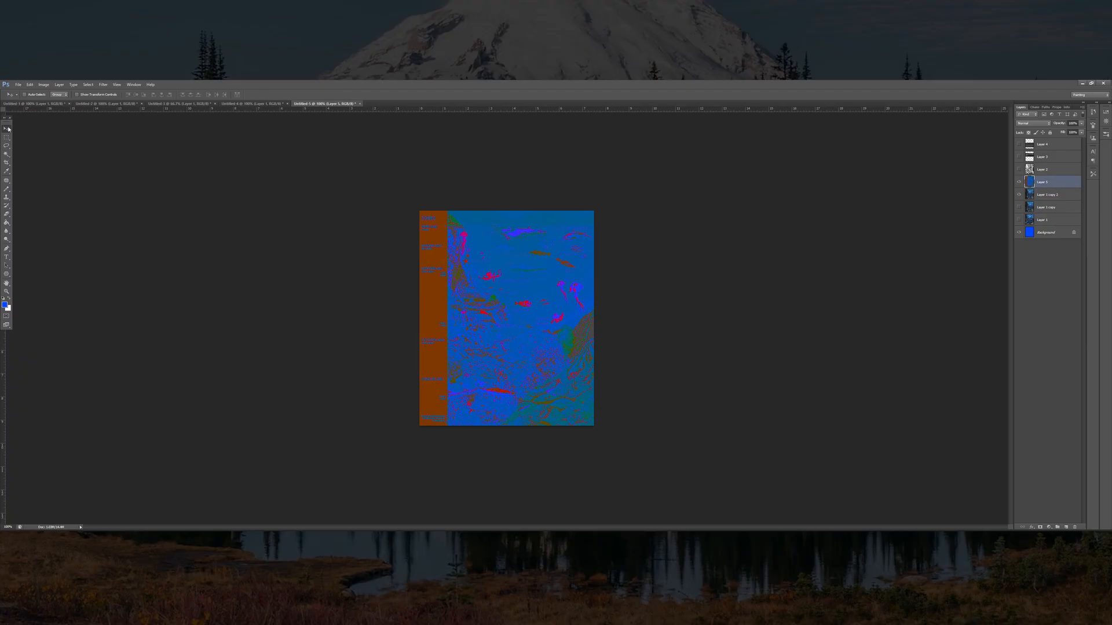
Move the merged image layer aside, undo the move, and try the Screen and Soft Light blending modes on it
left_click_drag(537, 270, 628, 305)
key("ctrl+z")
left_click(1032, 123)
left_click(1037, 183)
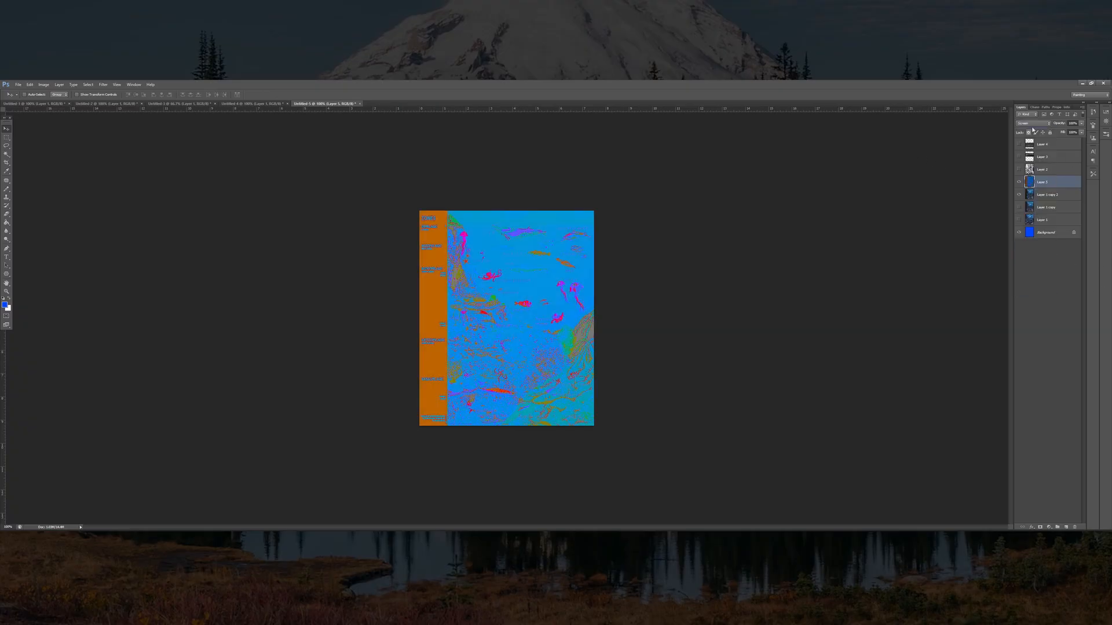
scroll(1035, 124, "down", 4)
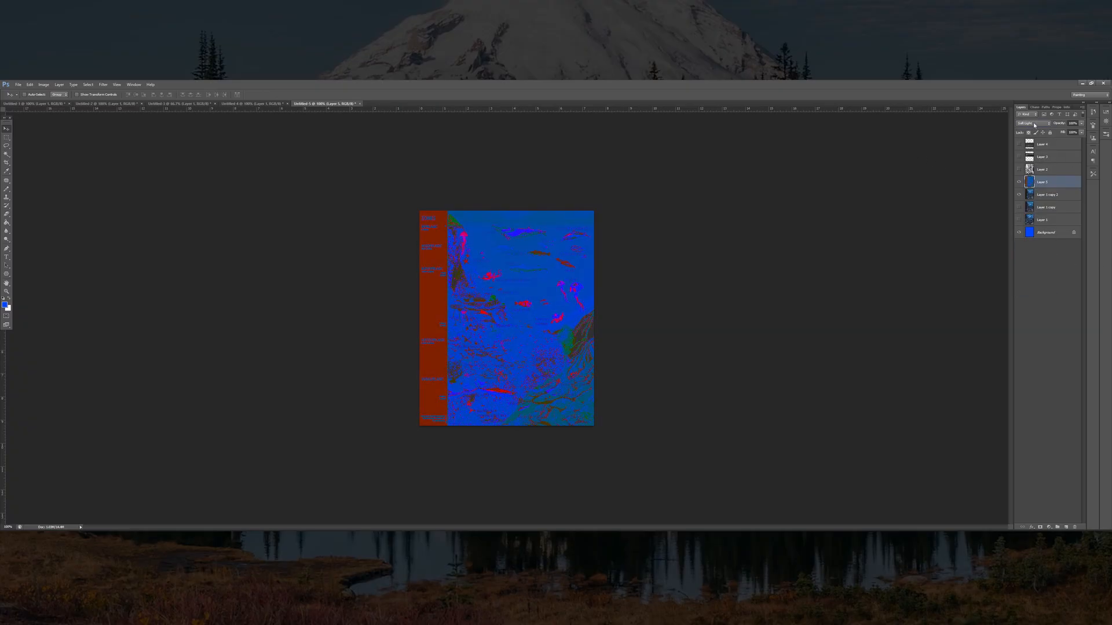
Hide the Hue-blended ocean copy, then show and select the original enlarged ocean layer
left_click(1019, 195)
left_click(1041, 197)
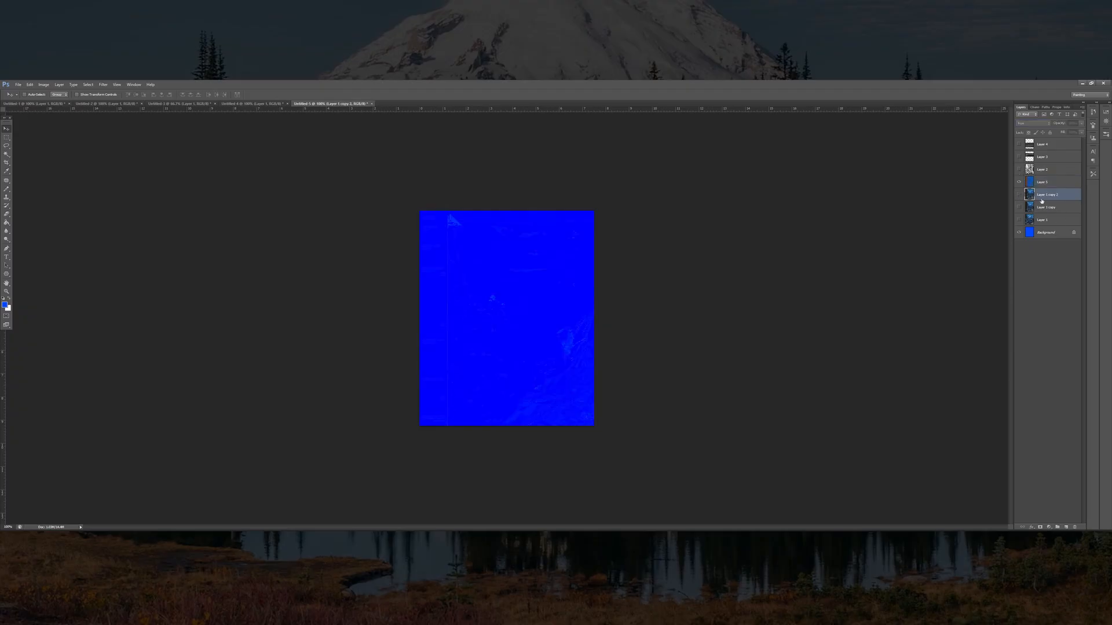
left_click(1019, 220)
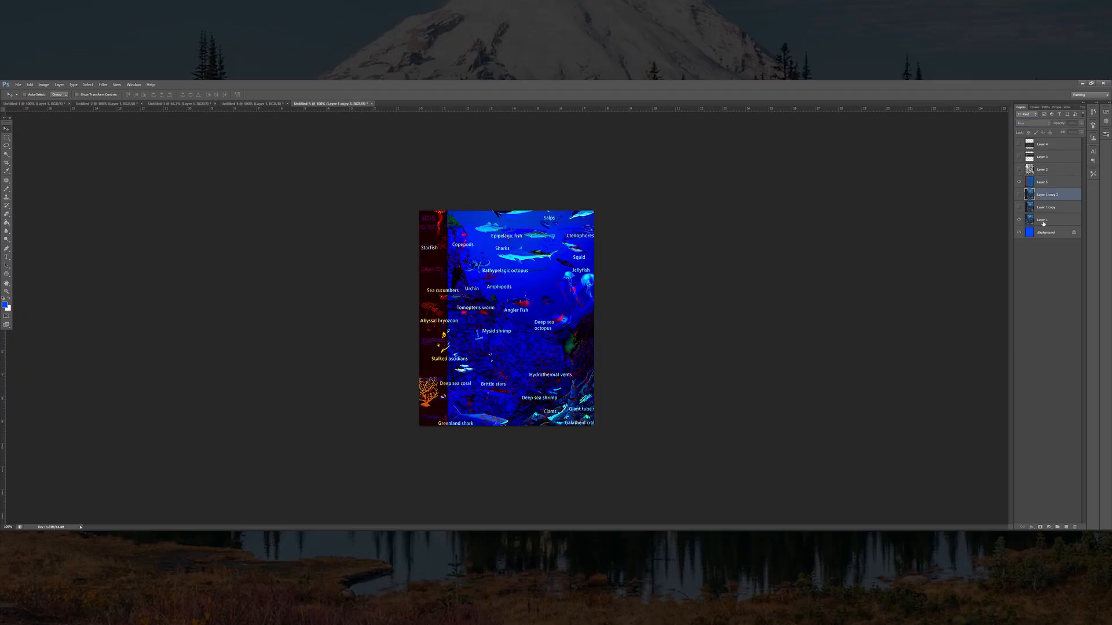
left_click(1038, 220)
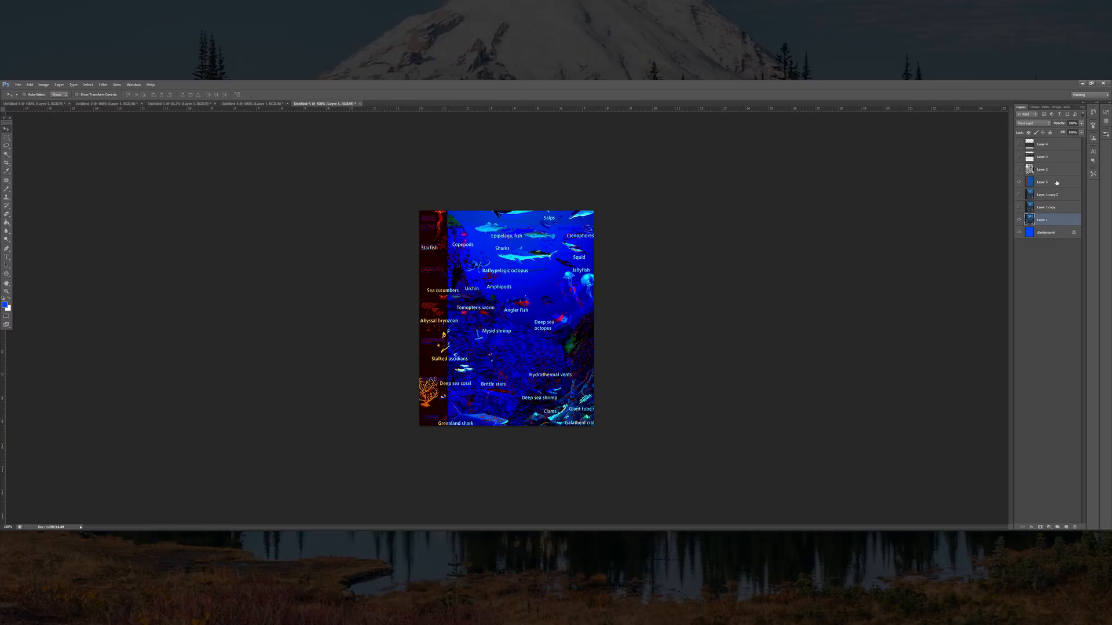
Select the merged image layer above the ocean copies, cycle it through the blending modes and settle on Linear Dodge (Add)
left_click(1055, 181)
left_click(1034, 123)
left_click(1034, 125)
scroll(1034, 125, "down", 9)
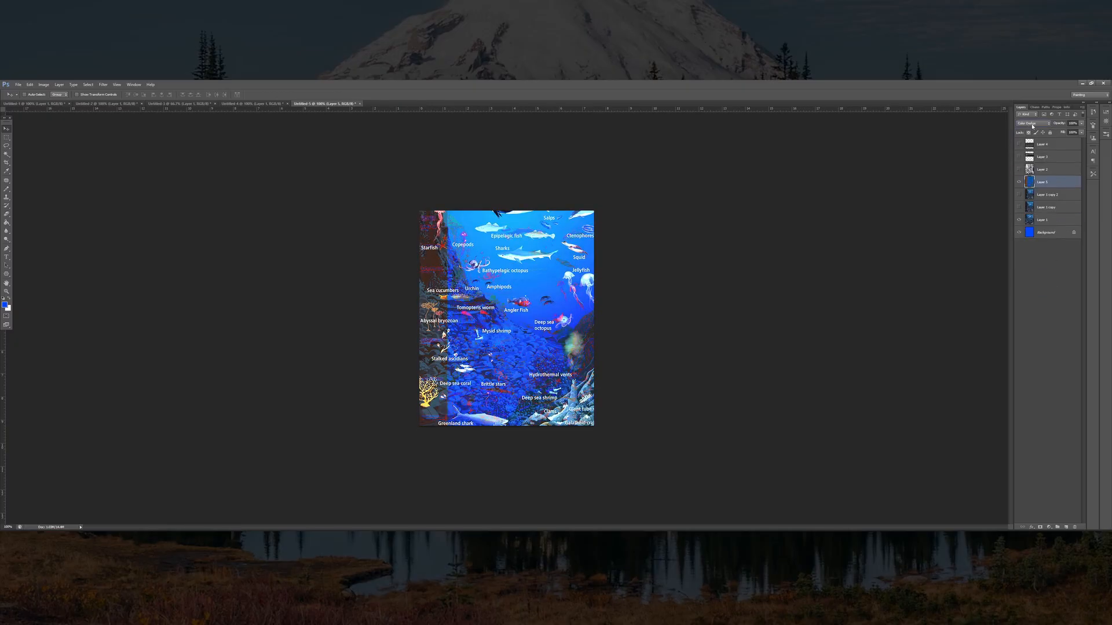
scroll(1032, 127, "down", 2)
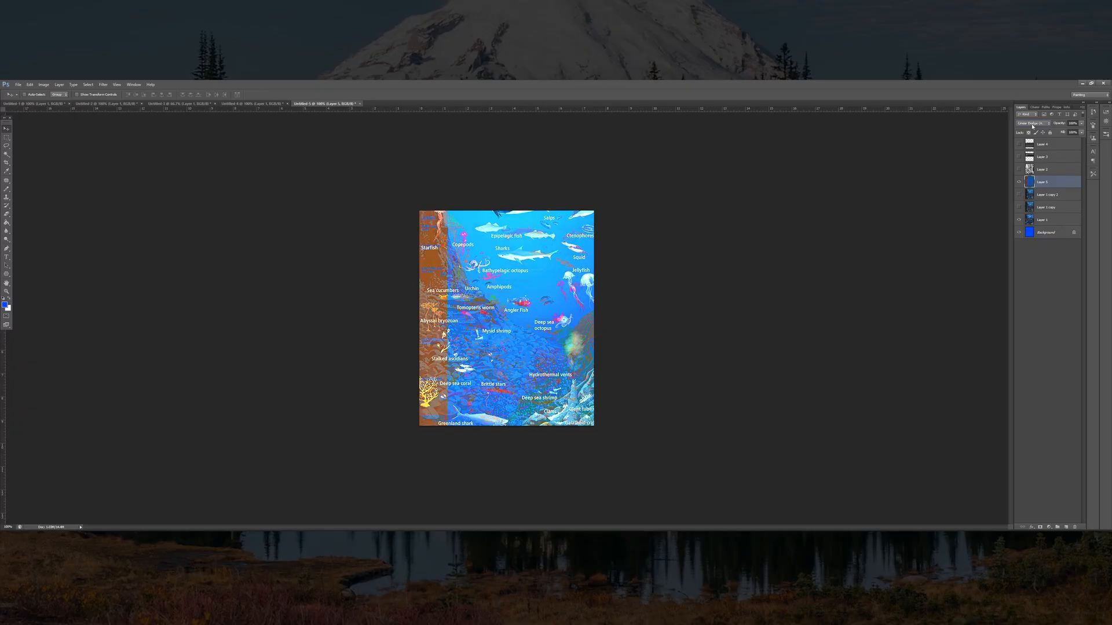
scroll(1032, 127, "up", 1)
scroll(1032, 126, "down", 1)
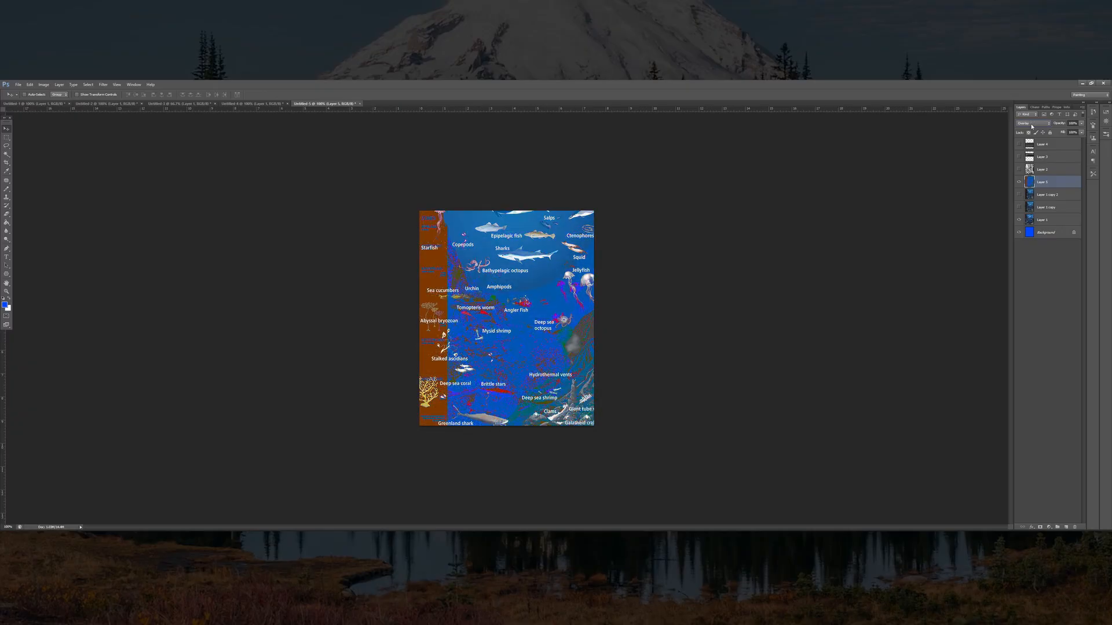
scroll(1032, 126, "up", 2)
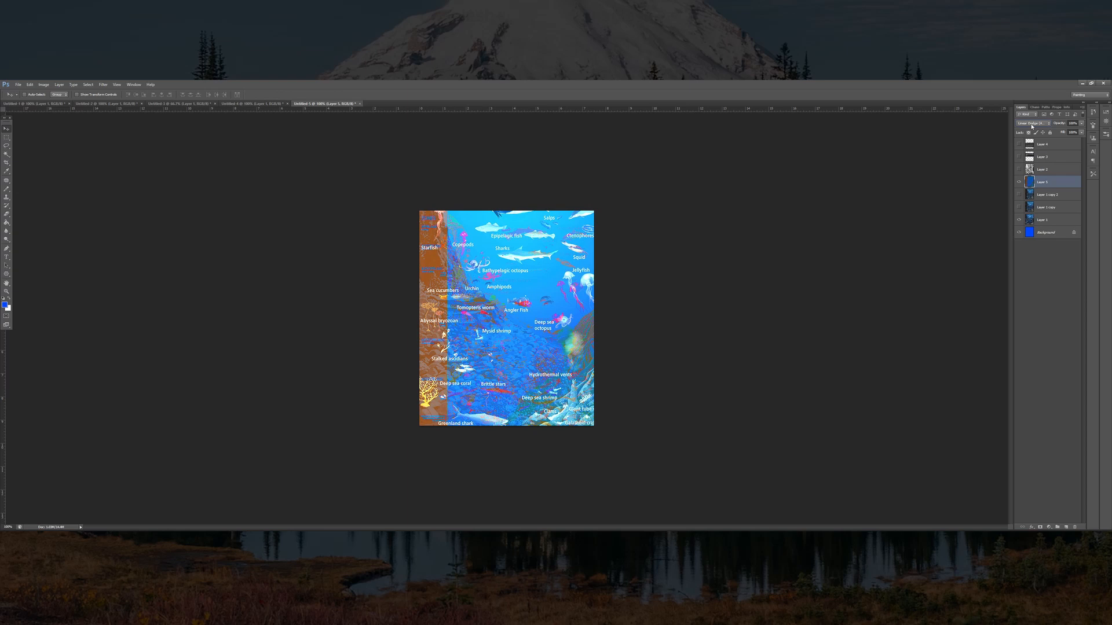
scroll(1032, 126, "down", 1)
scroll(1031, 126, "up", 1)
Swap the enlarged ocean layer for the smaller ocean copy to compare the blended effect, and restore the original visibility
mouse_move(536, 319)
left_mouse_down()
mouse_move(526, 310)
mouse_move(542, 330)
mouse_move(533, 309)
left_mouse_up()
left_click(1019, 219)
left_click(1019, 207)
left_click(1041, 207)
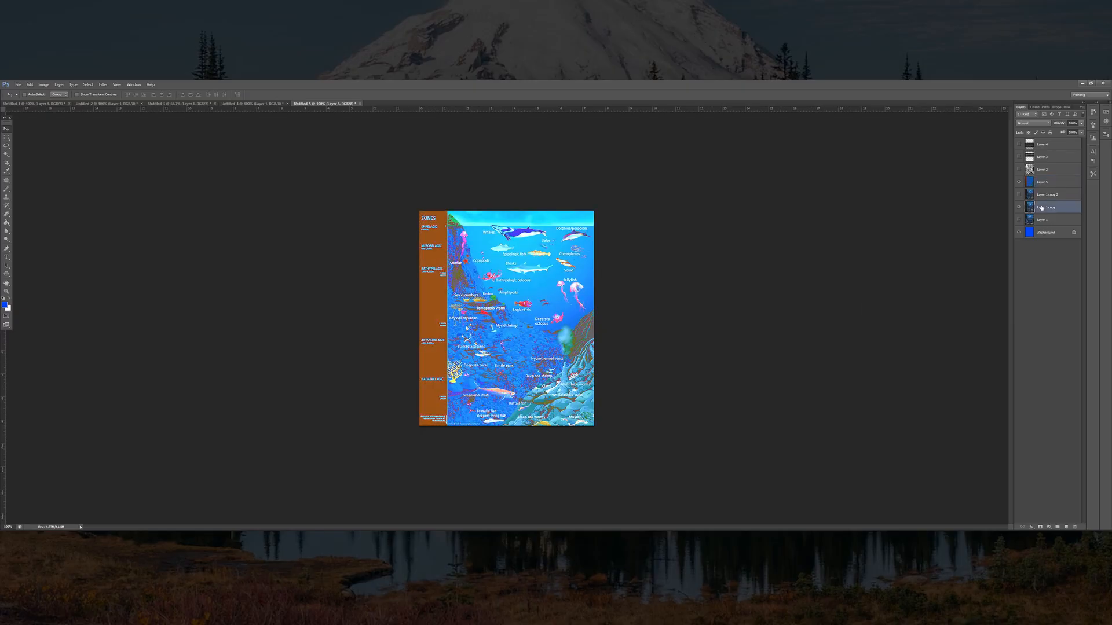
left_click(1020, 207)
left_click(1020, 220)
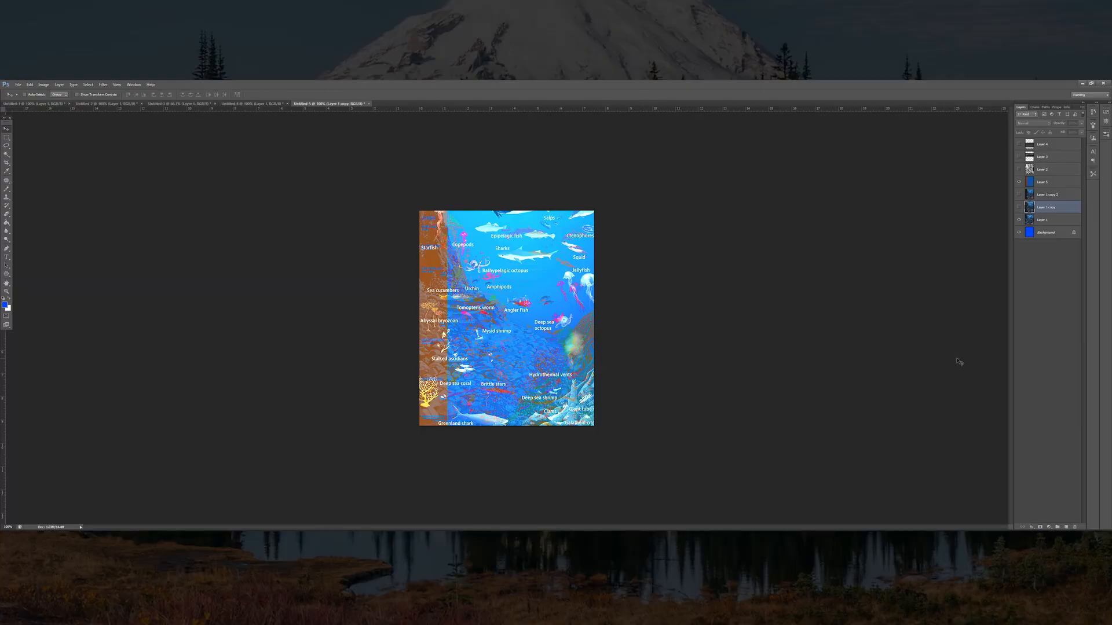
Add a new layer above the Linear Dodge (Add) layer and fill it with the merged image using Apply Image
left_click(1069, 182)
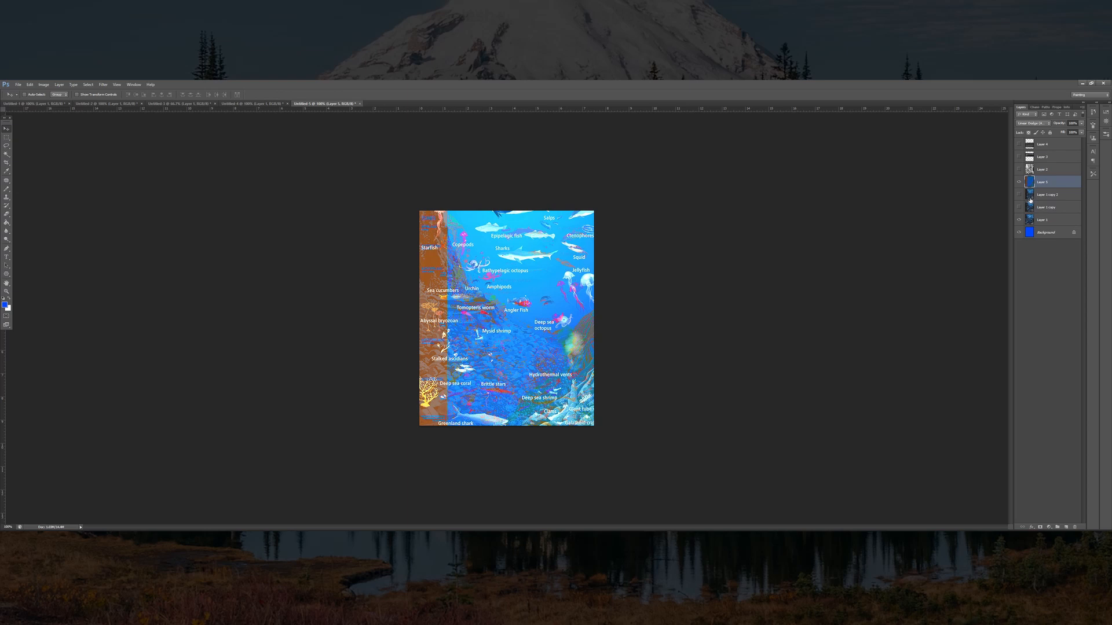
left_click(1027, 125)
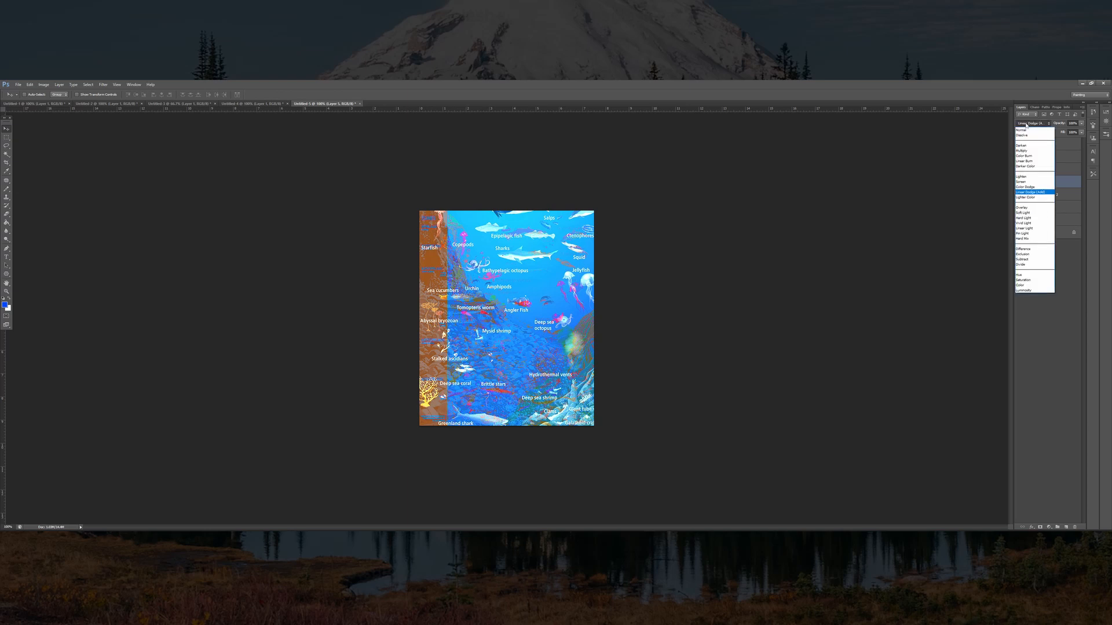
left_click(1026, 125)
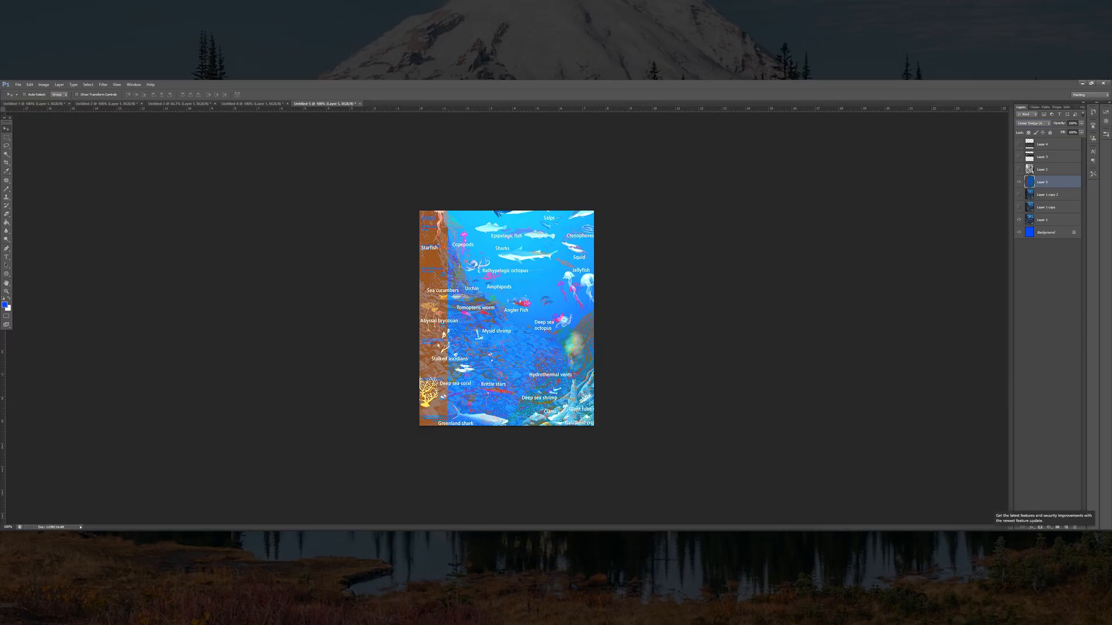
left_click(1066, 526)
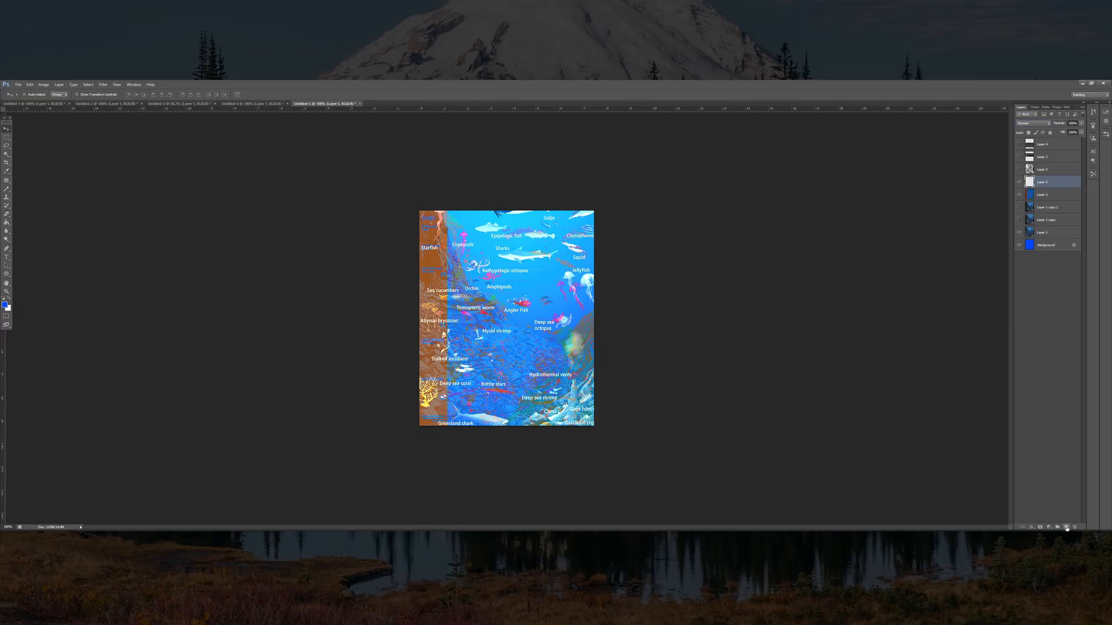
left_click(44, 85)
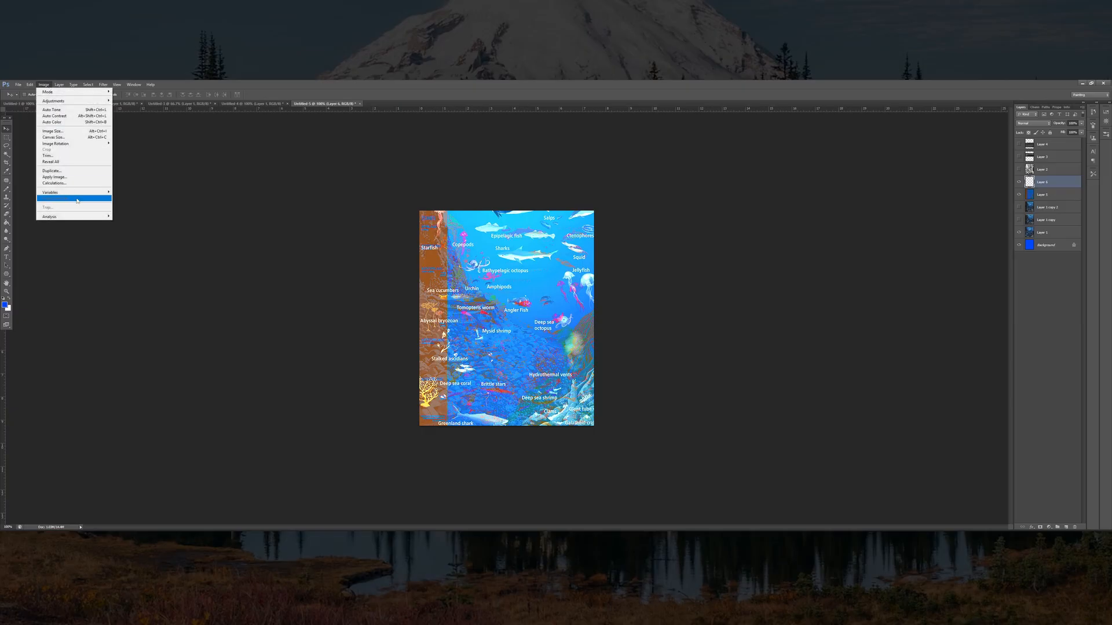
left_click(88, 177)
left_click(476, 219)
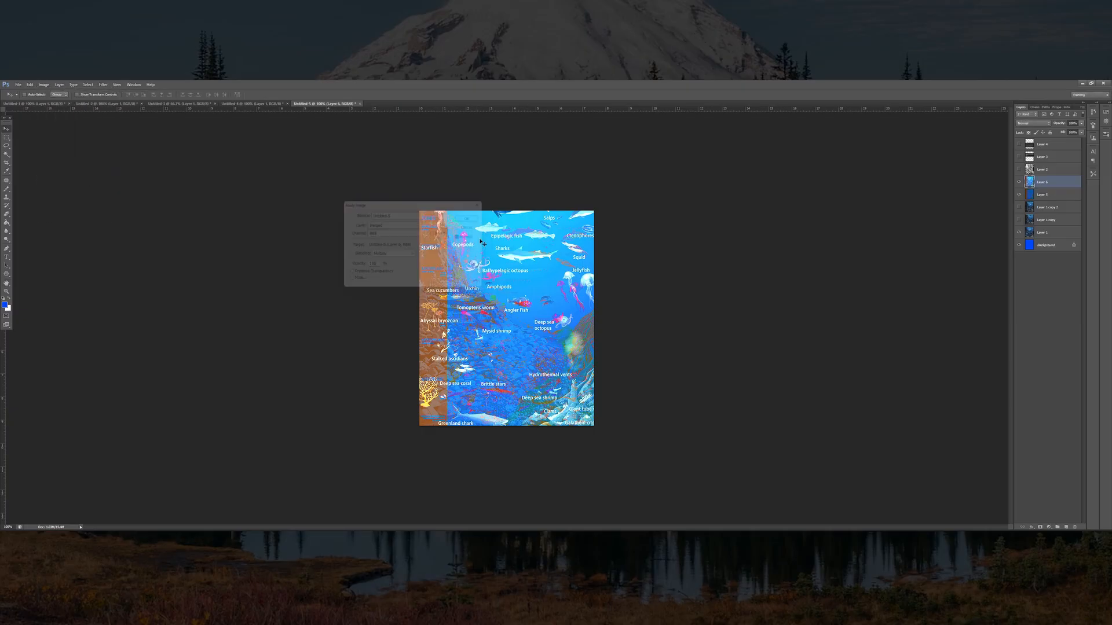
Try Gaussian Blur on the new merged layer with radii of 1, 2 and 3 pixels, and discard it
left_click(103, 85)
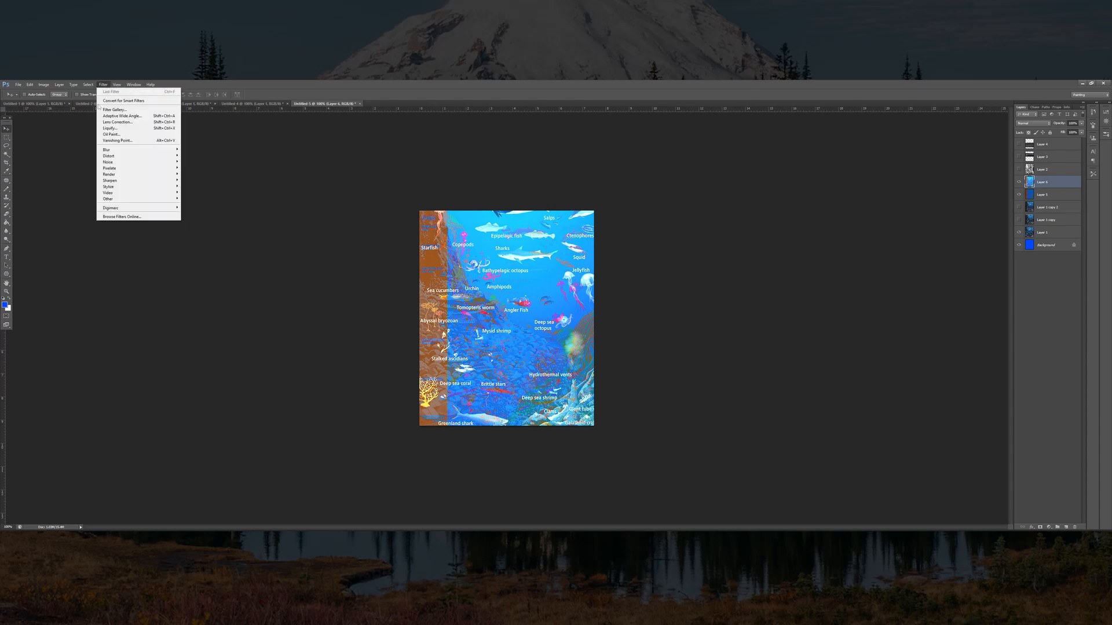
mouse_move(156, 180)
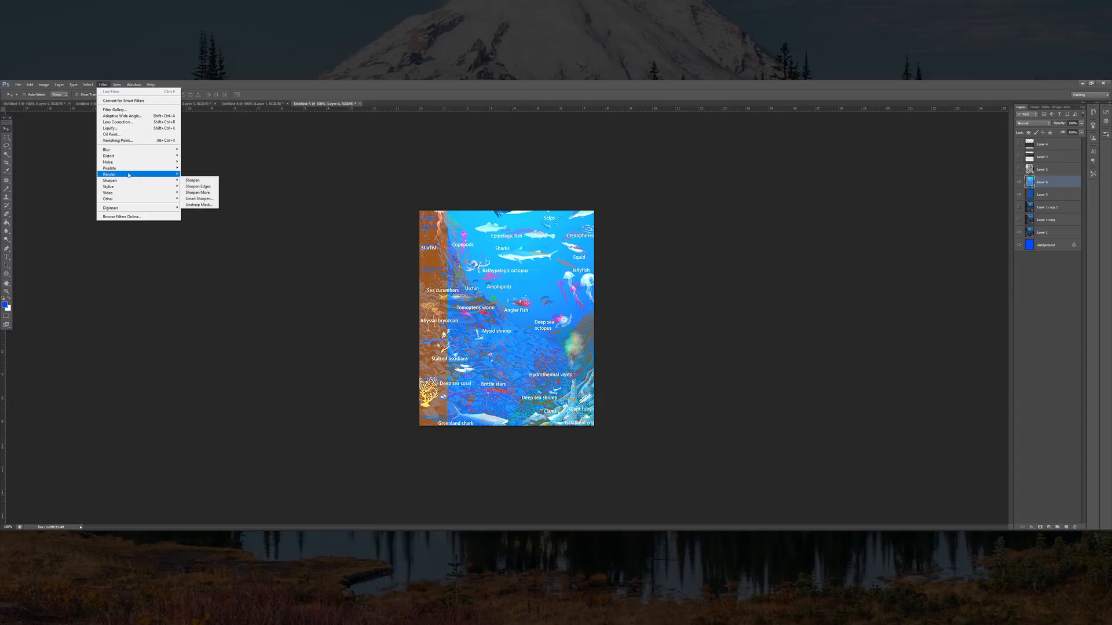
mouse_move(121, 152)
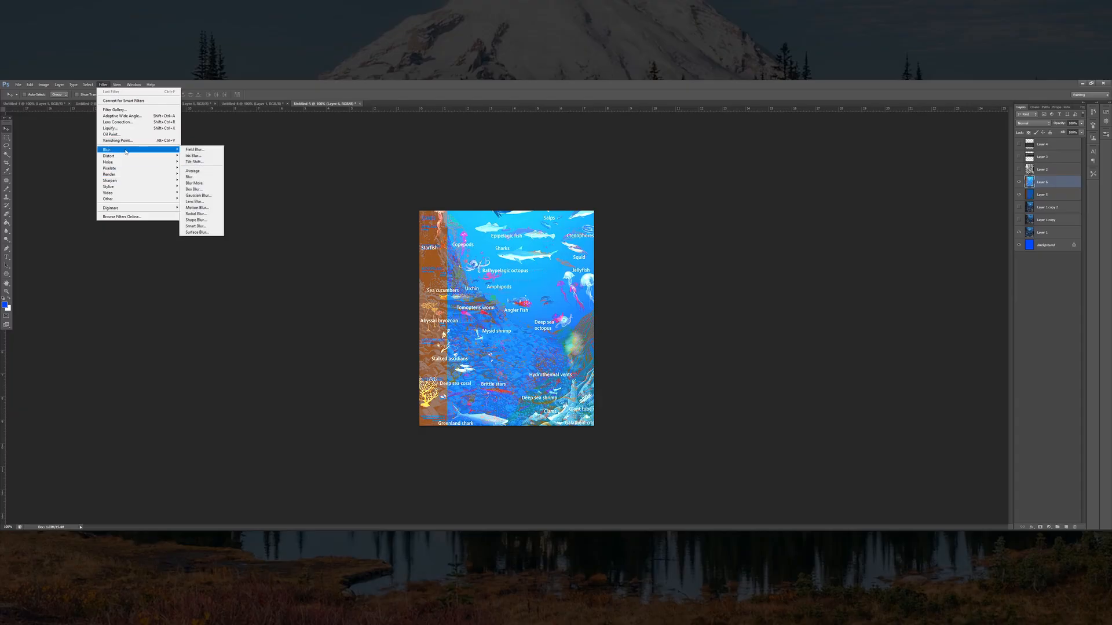
left_click(210, 197)
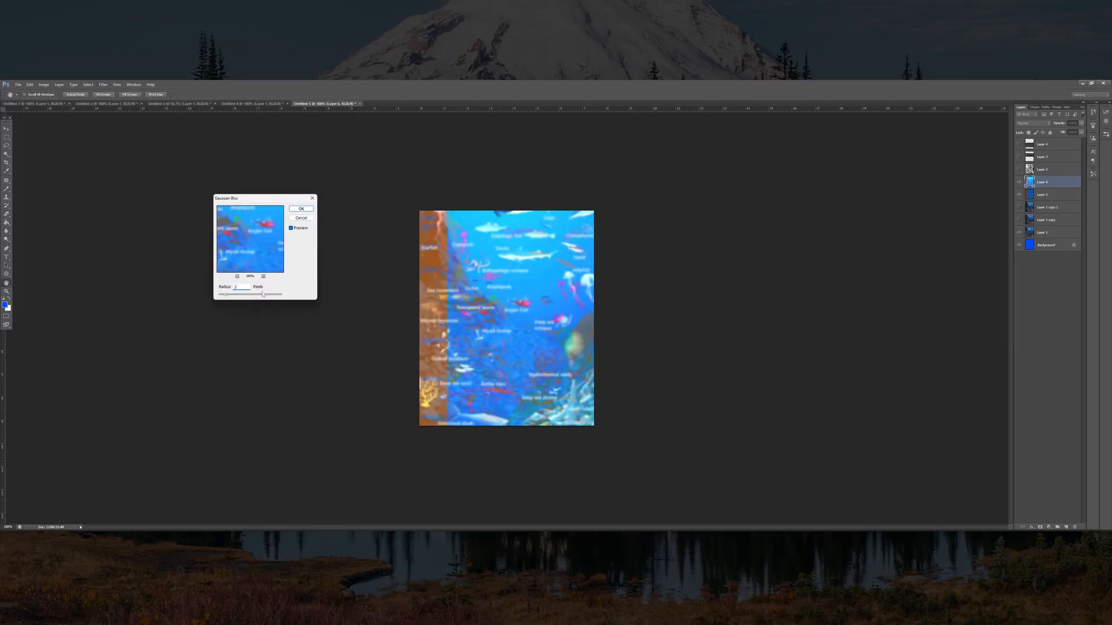
left_click_drag(246, 289, 199, 287)
type("3")
type("1")
left_click_drag(246, 288, 191, 301)
type("2")
double_click(245, 288)
type("3")
double_click(245, 288)
type("2")
left_click(302, 219)
Apply the Sharpen filter repeatedly to the new merged layer for a strongly sharpened look
left_click(103, 85)
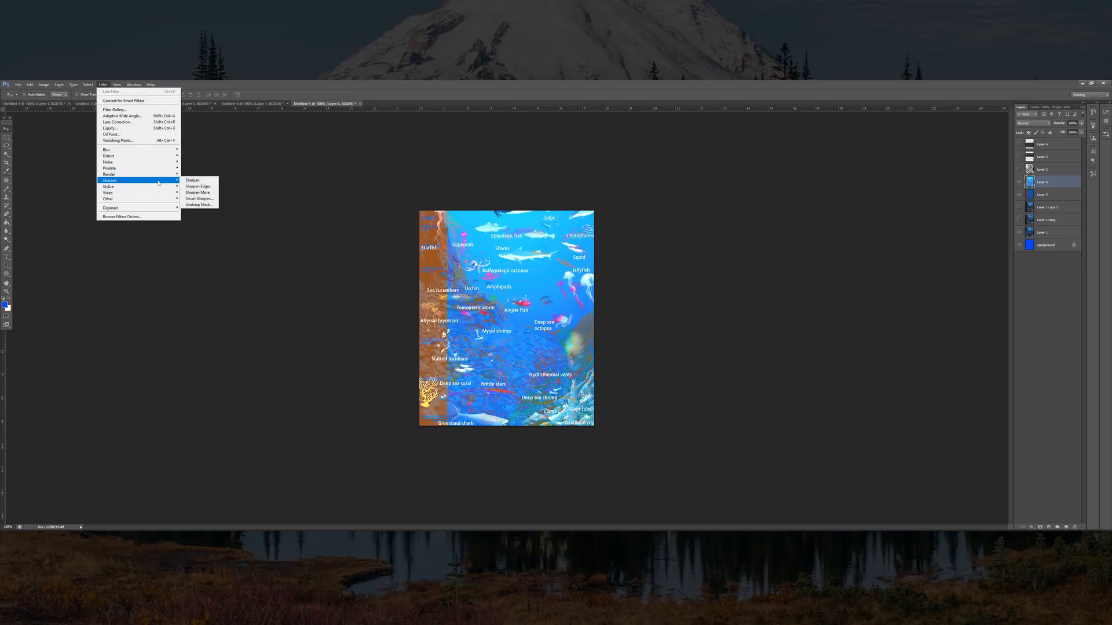
left_click(205, 183)
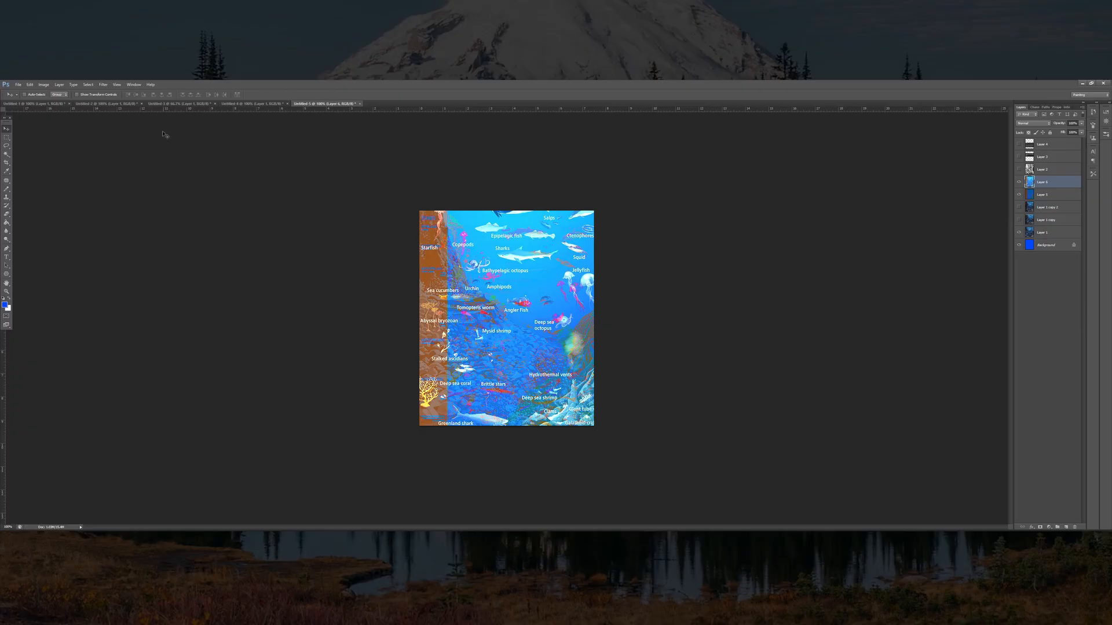
left_click(103, 84)
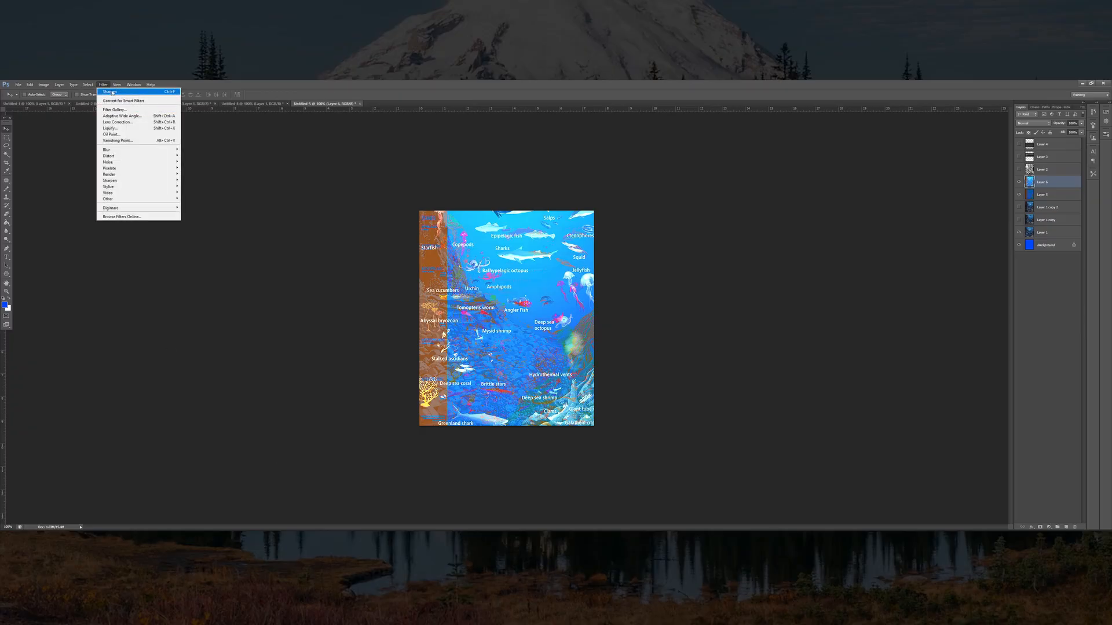
mouse_move(125, 86)
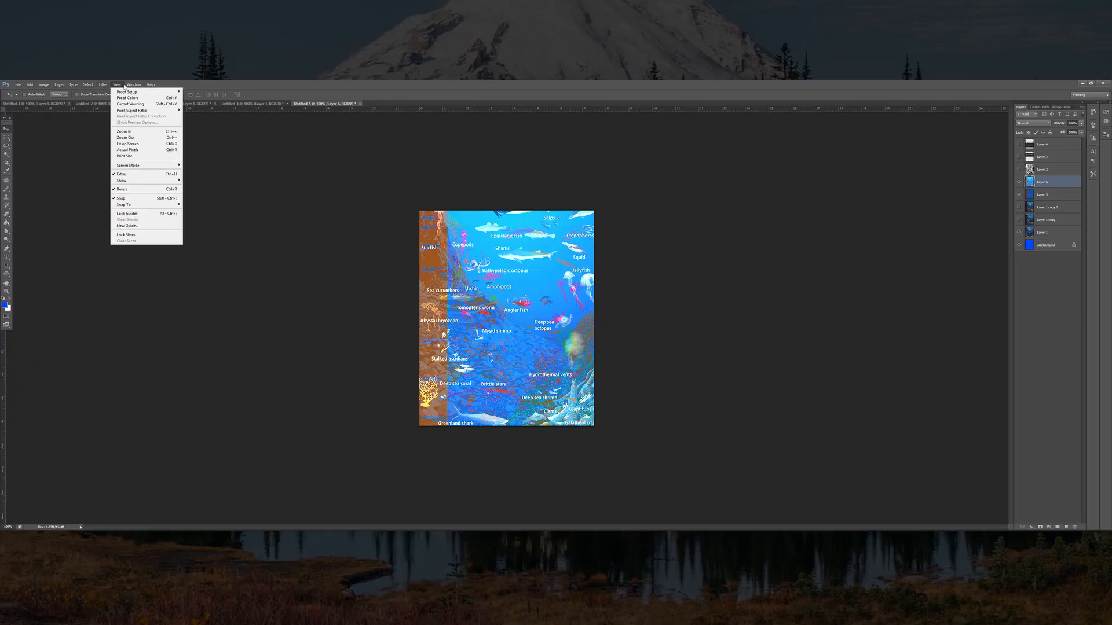
left_click(321, 453)
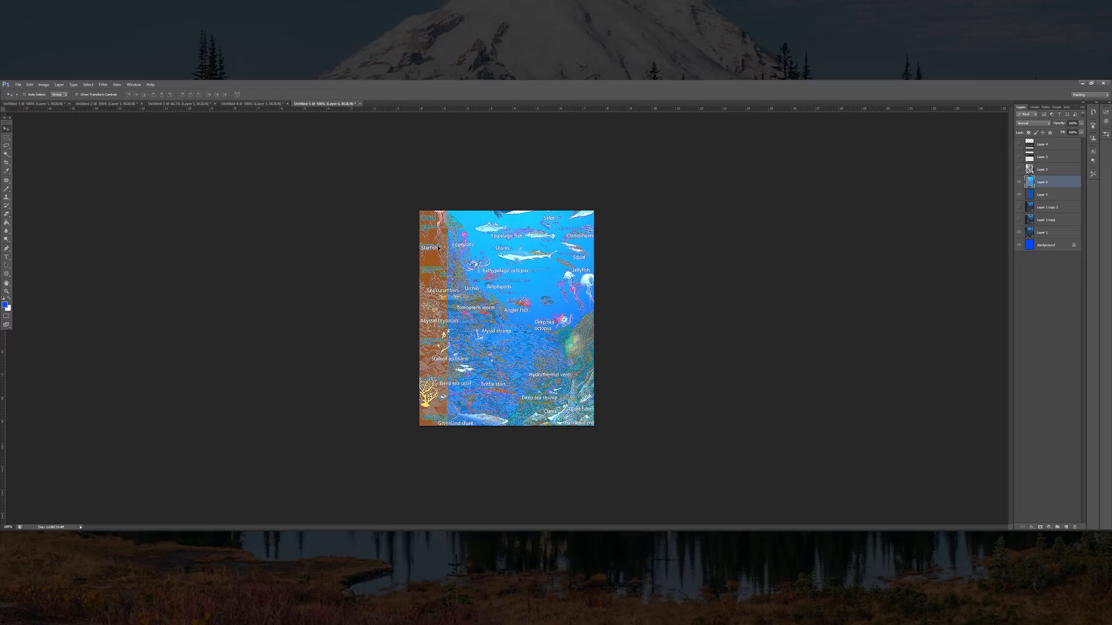
Cycle the sharpened layer through the blending modes, including Hard Mix and Divide, and settle on Subtract
left_click(1033, 124)
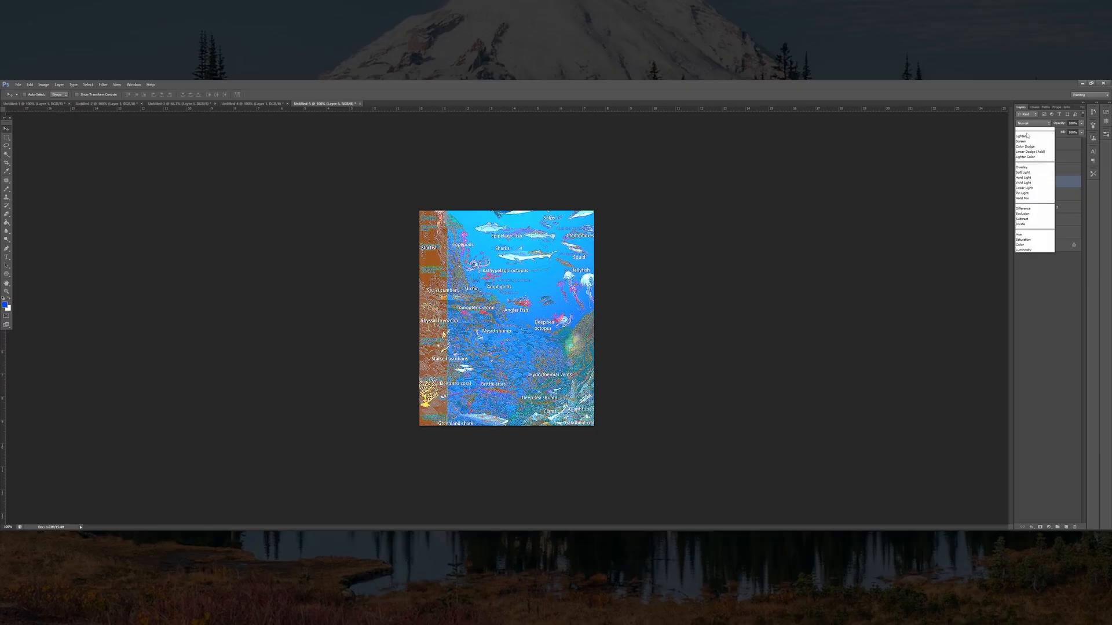
left_click(1031, 207)
scroll(1025, 127, "down", 9)
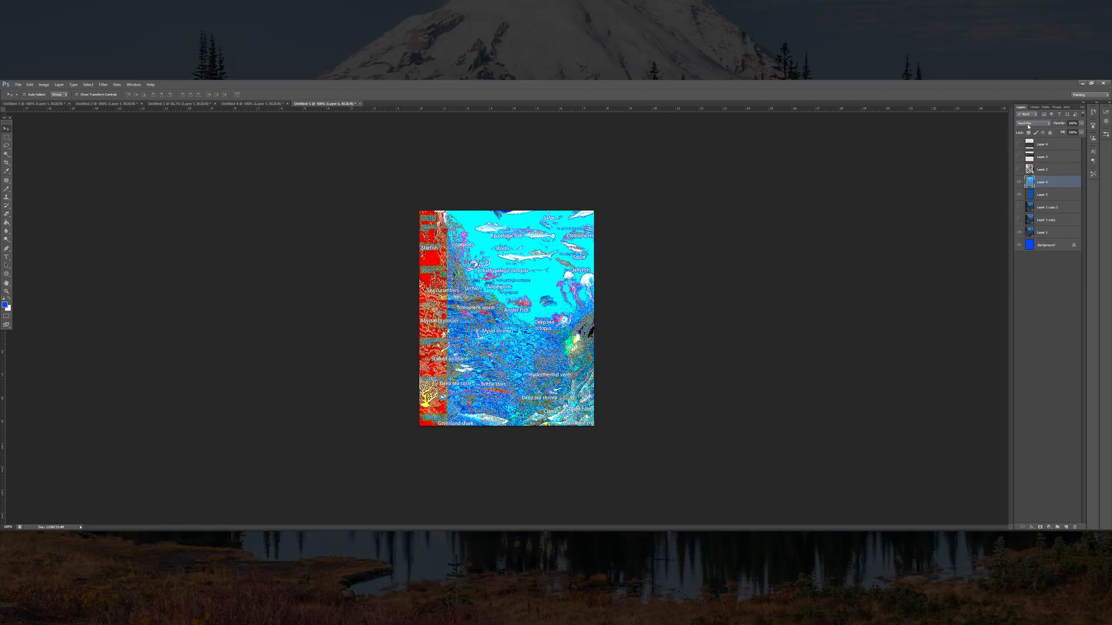
scroll(1027, 128, "down", 1)
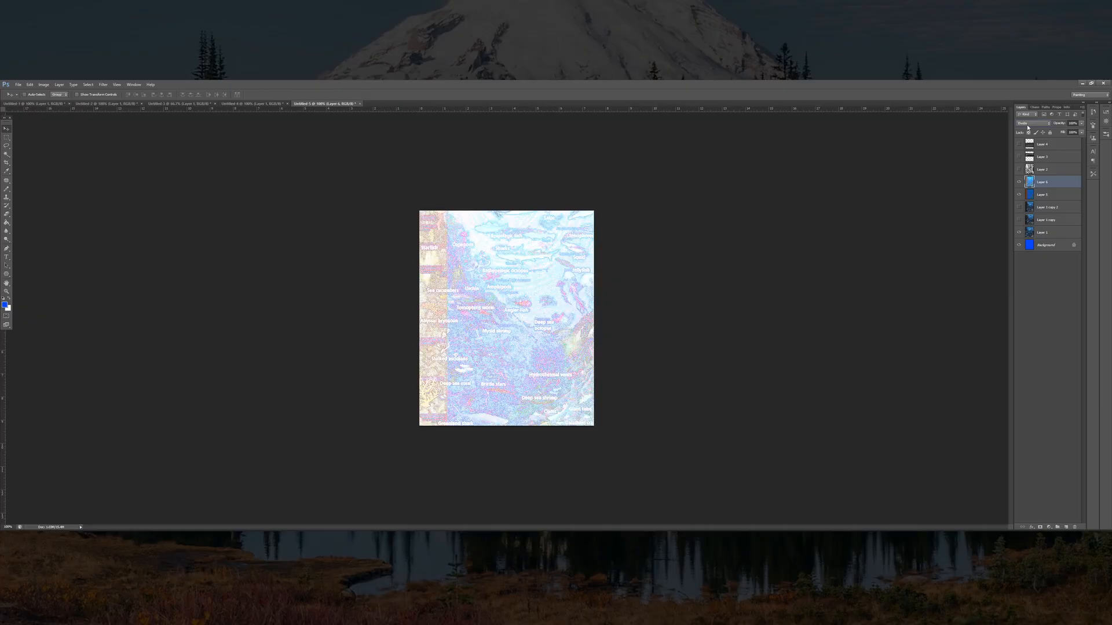
scroll(1028, 127, "up", 1)
scroll(1028, 127, "down", 1)
scroll(1027, 128, "up", 1)
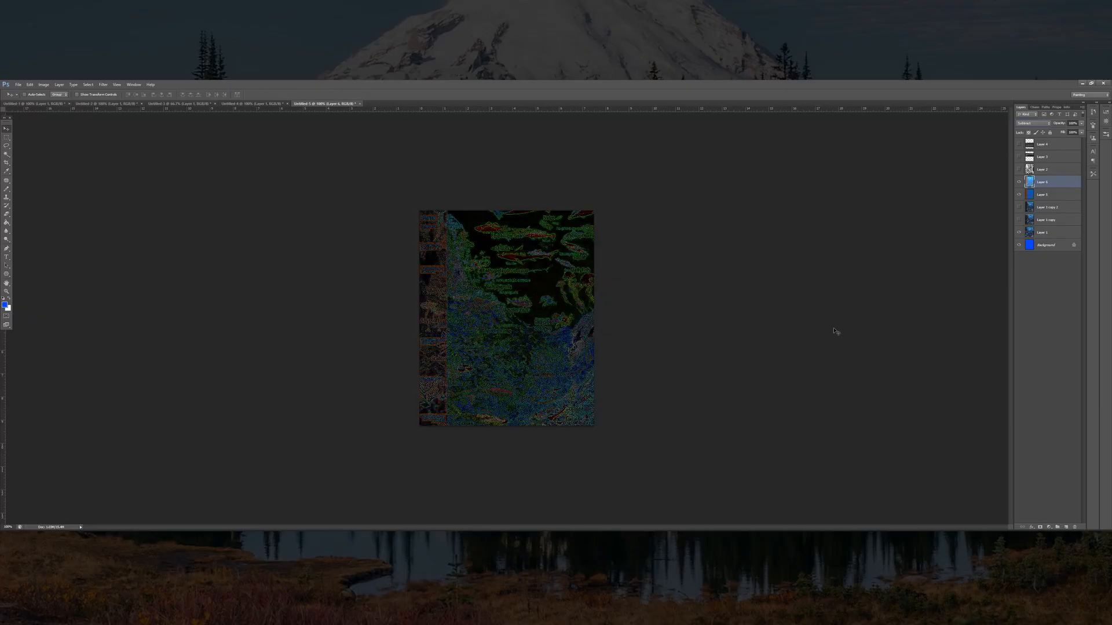
Add another layer above the Subtract layer and fill it using Apply Image with the Merged layer, RGB channel and Multiply blending
left_click(7, 138)
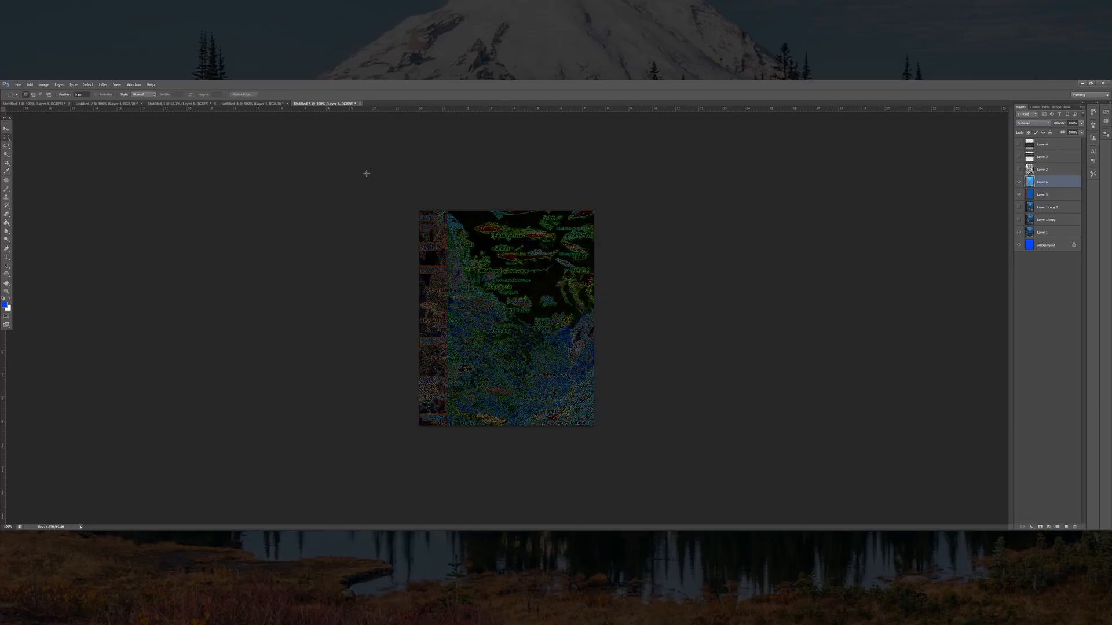
left_click(1066, 527)
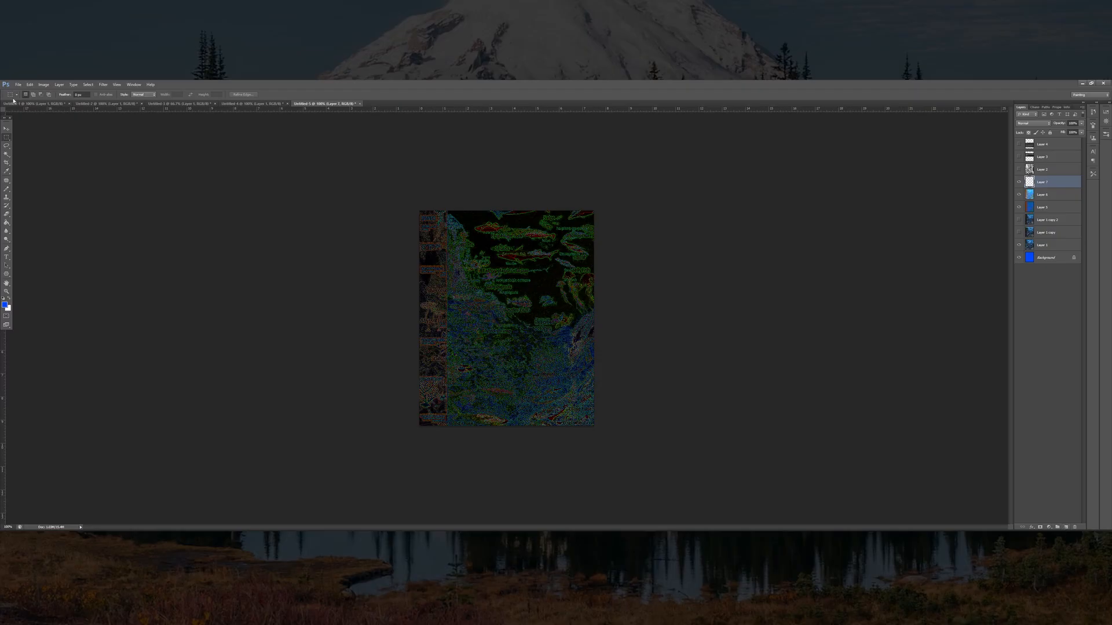
left_click(44, 84)
left_click(87, 176)
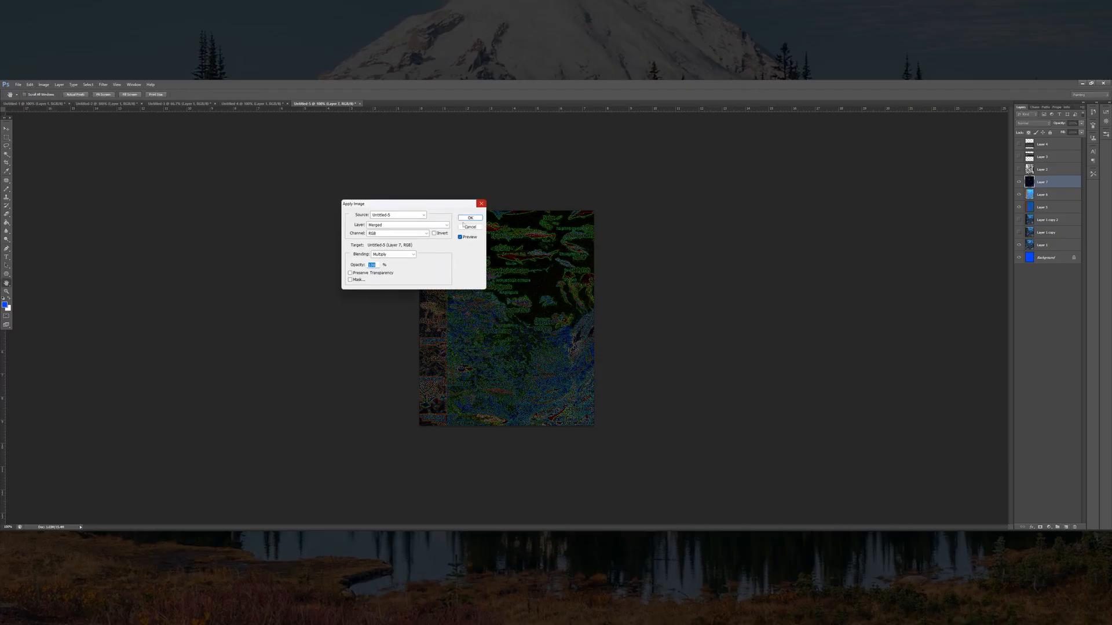
key("Return")
Hide the two earlier merged layers and cycle the dark merged layer from Color Burn to Linear Dodge (Add), settling on Color Dodge
left_click(1019, 195)
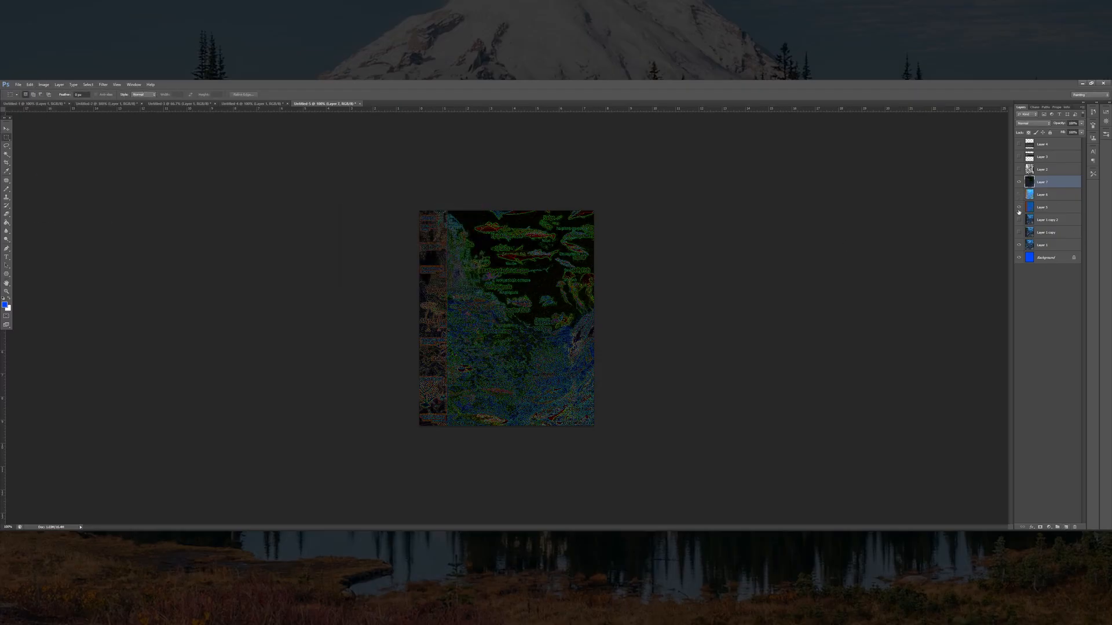
left_click(1023, 124)
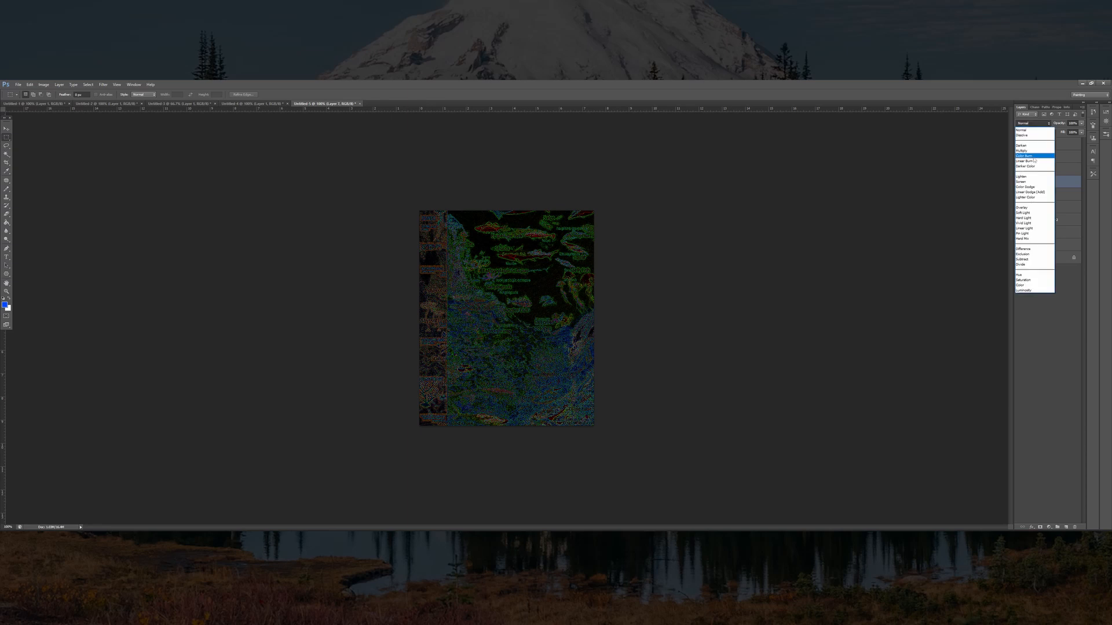
left_click(1030, 156)
scroll(1030, 125, "down", 4)
scroll(1030, 125, "down", 1)
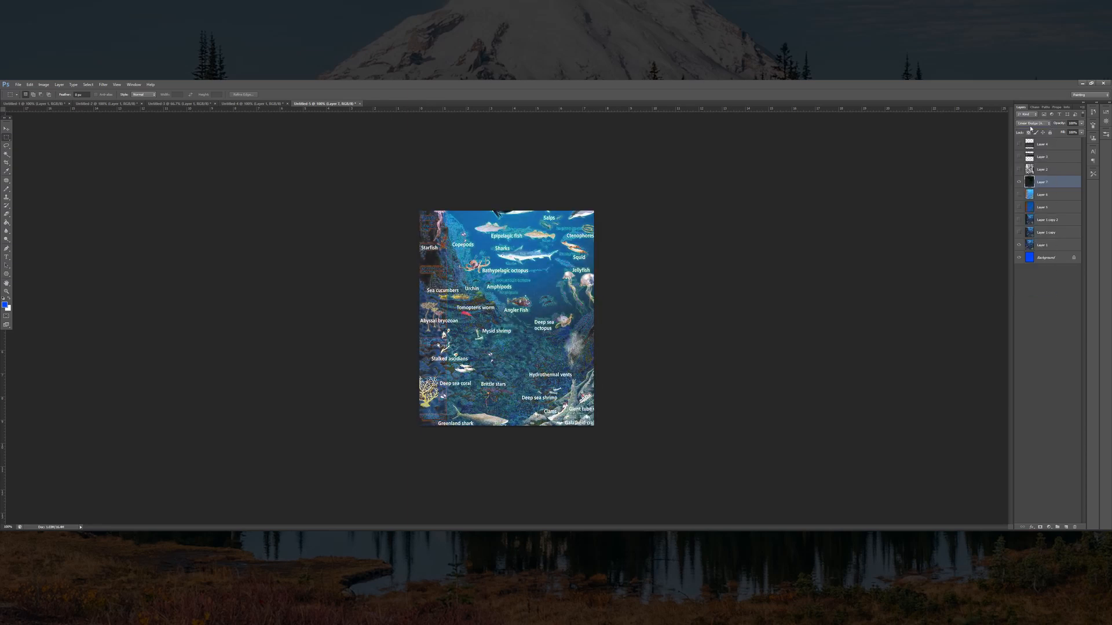
Toggle the dark merged layer's visibility to compare the ocean image with and without its blend
left_click(1019, 182)
left_click(1019, 182)
left_click(1019, 182)
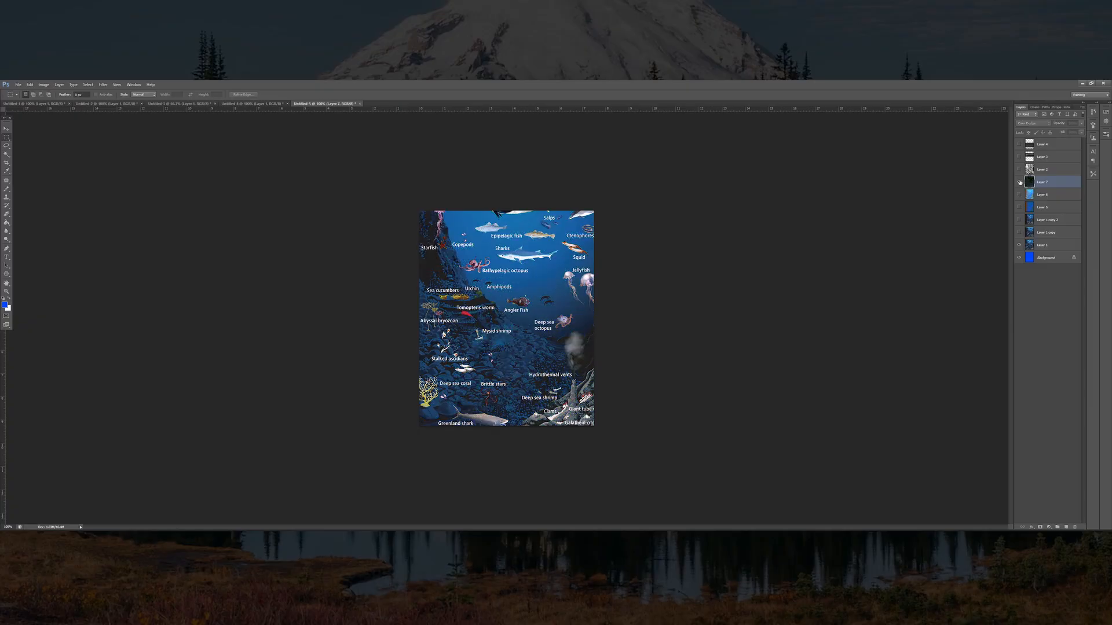
left_click(1020, 182)
left_click(1020, 182)
left_click(1020, 181)
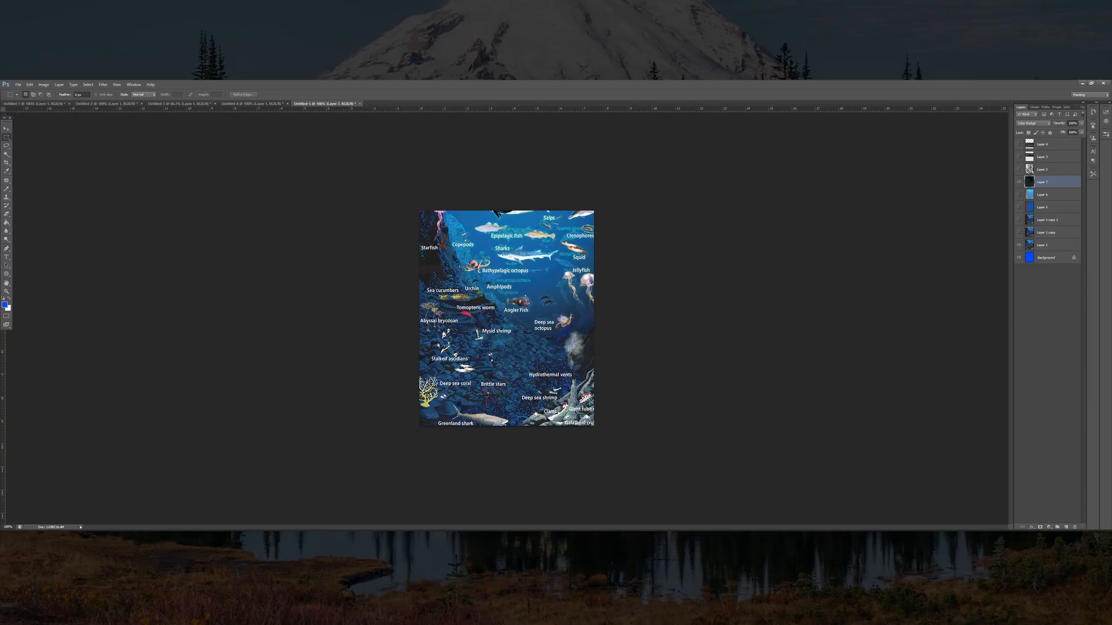
Move the hidden Linear Dodge (Add) layer above the Color Dodge layer, show it to preview the effect, and hide it again
left_click_drag(1043, 207, 1042, 180)
left_click(1020, 183)
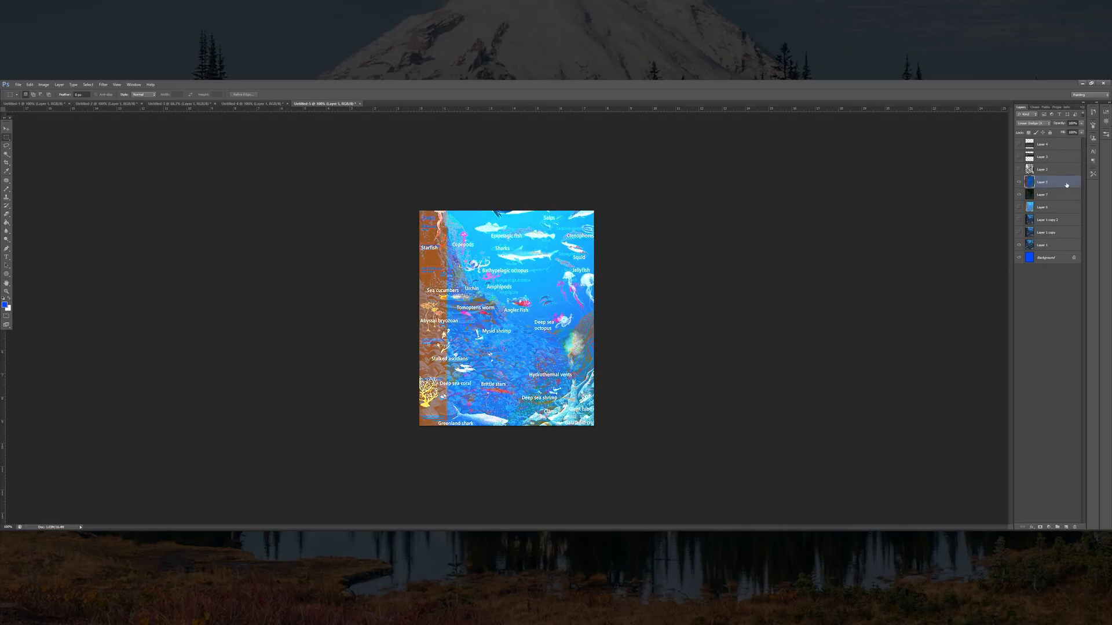
left_click(1019, 182)
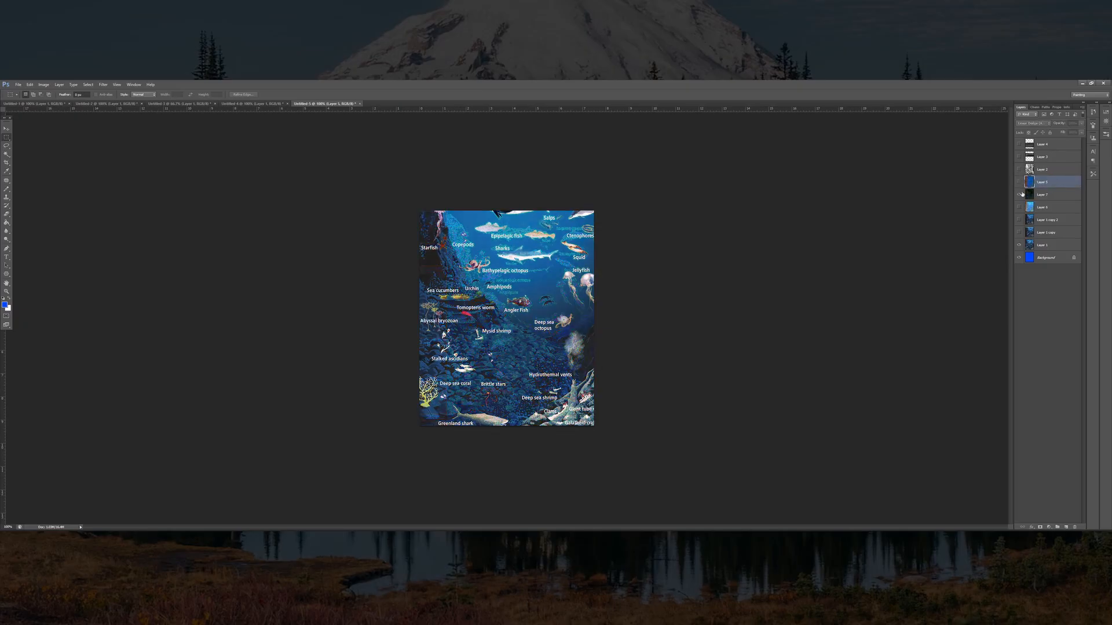
Show the Linear Dodge (Add) layer and lower its opacity until the glow over the ocean image is subtle
left_click(1019, 182)
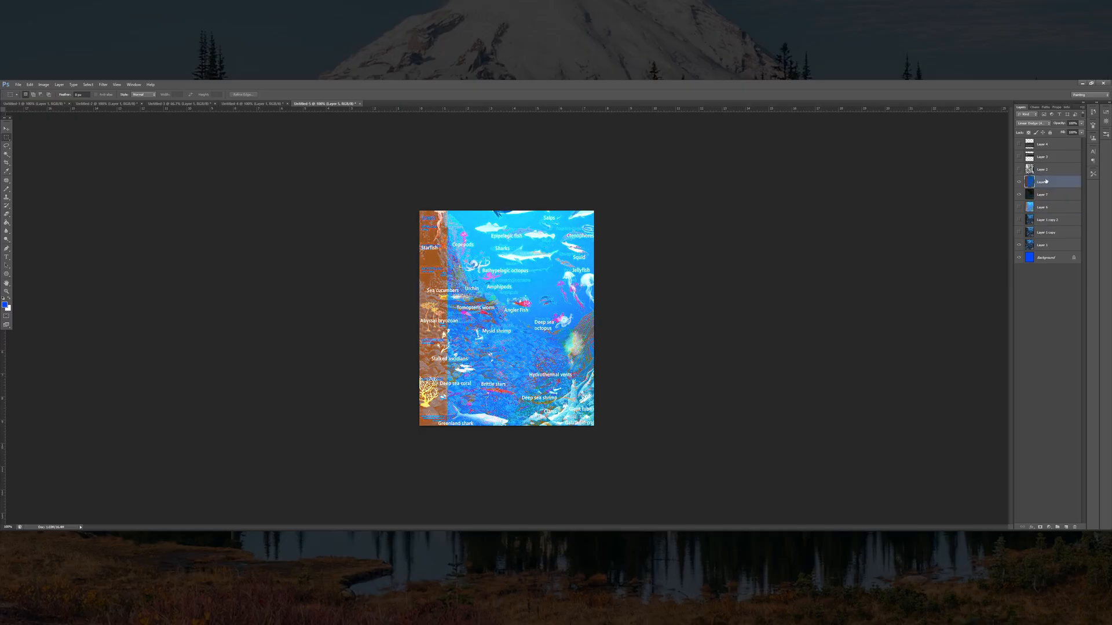
left_click(1081, 124)
left_click(1081, 123)
left_click(1082, 125)
left_click_drag(1069, 132, 1064, 131)
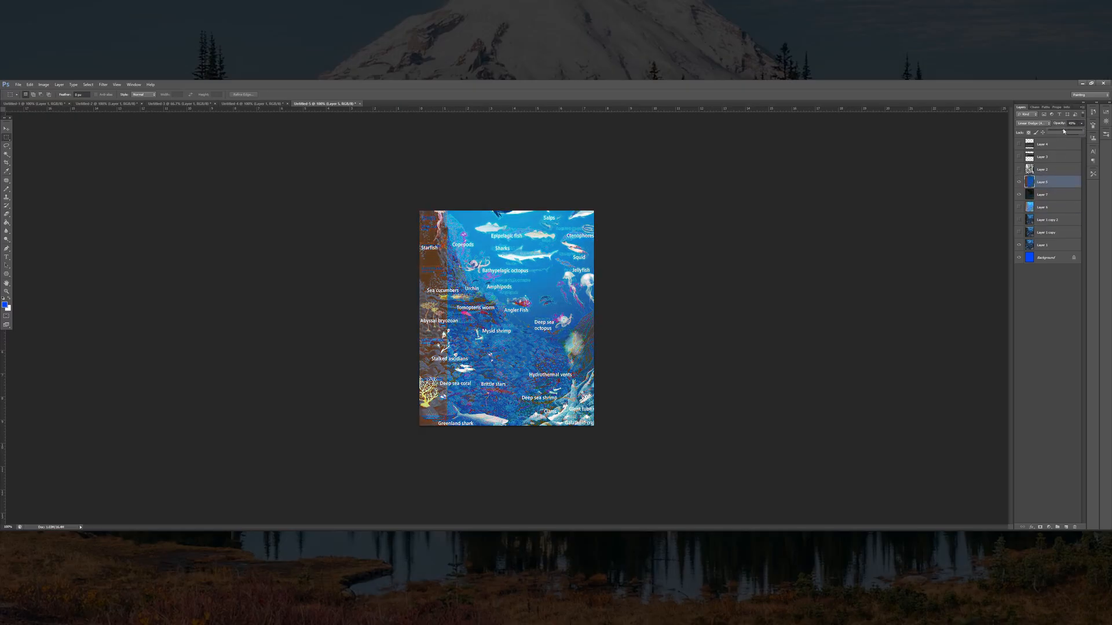
left_click(1019, 182)
left_click(1020, 182)
left_click(1081, 123)
left_click_drag(1067, 132, 1063, 133)
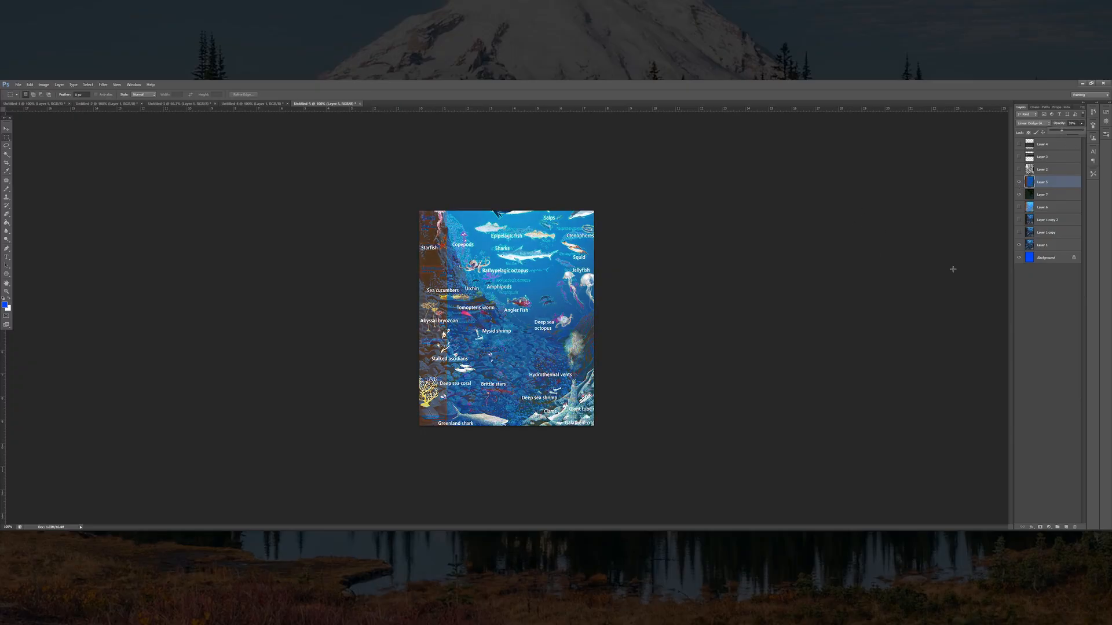
Toggle the Linear Dodge (Add) layer's visibility repeatedly to compare the ocean image with and without it
left_click(1019, 182)
left_click(1019, 182)
left_click(1020, 182)
left_click(1019, 182)
left_click(1019, 183)
left_click(1019, 182)
right_click(111, 287)
left_click(355, 415)
Show the black-and-white woodcut layer, shift the artwork within the canvas, and duplicate the layer
left_click(1046, 172)
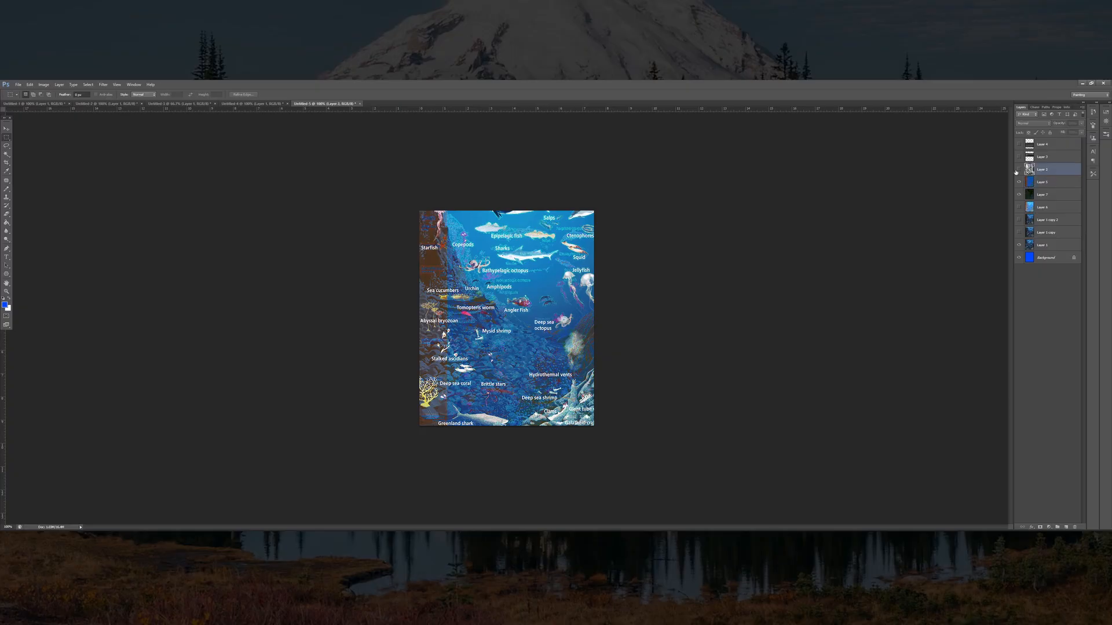
left_click(1018, 170)
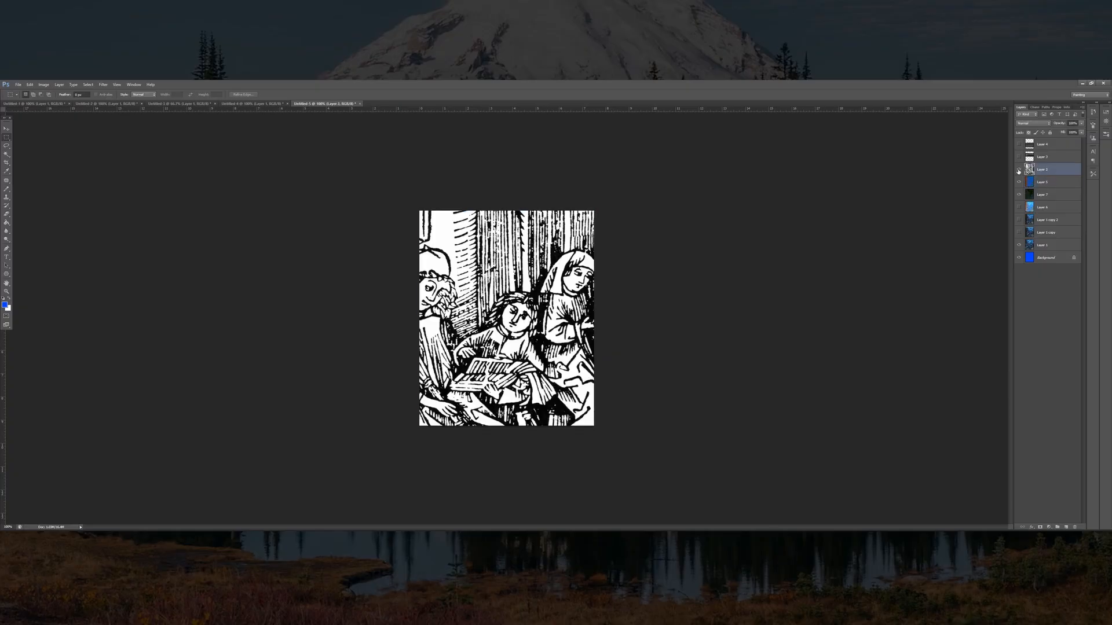
left_click(6, 129)
left_click_drag(524, 359, 540, 336)
key("ctrl+j")
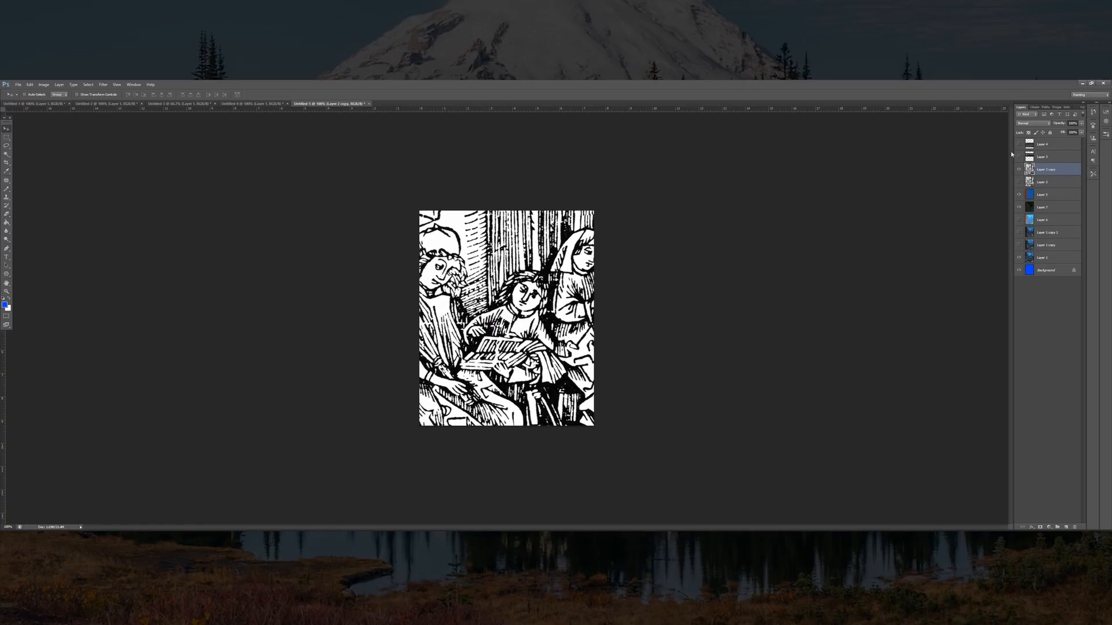
Cycle the duplicated woodcut layer through several blending modes, including Linear Dodge (Add), and settle on Difference
left_click(1032, 123)
left_click(1033, 177)
scroll(1038, 123, "down", 5)
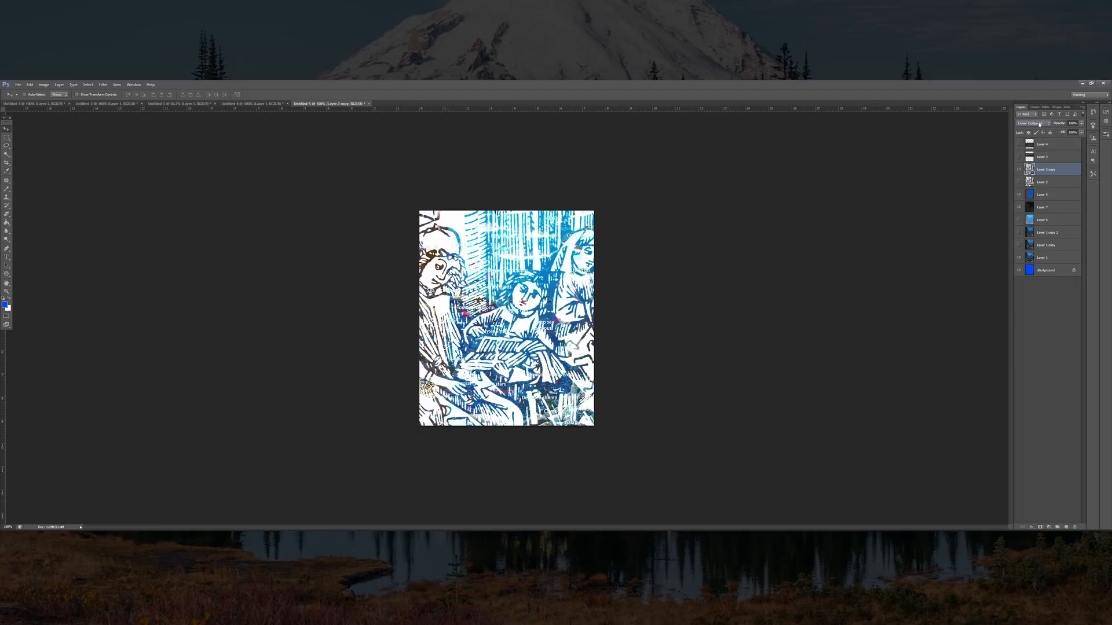
scroll(1038, 124, "up", 2)
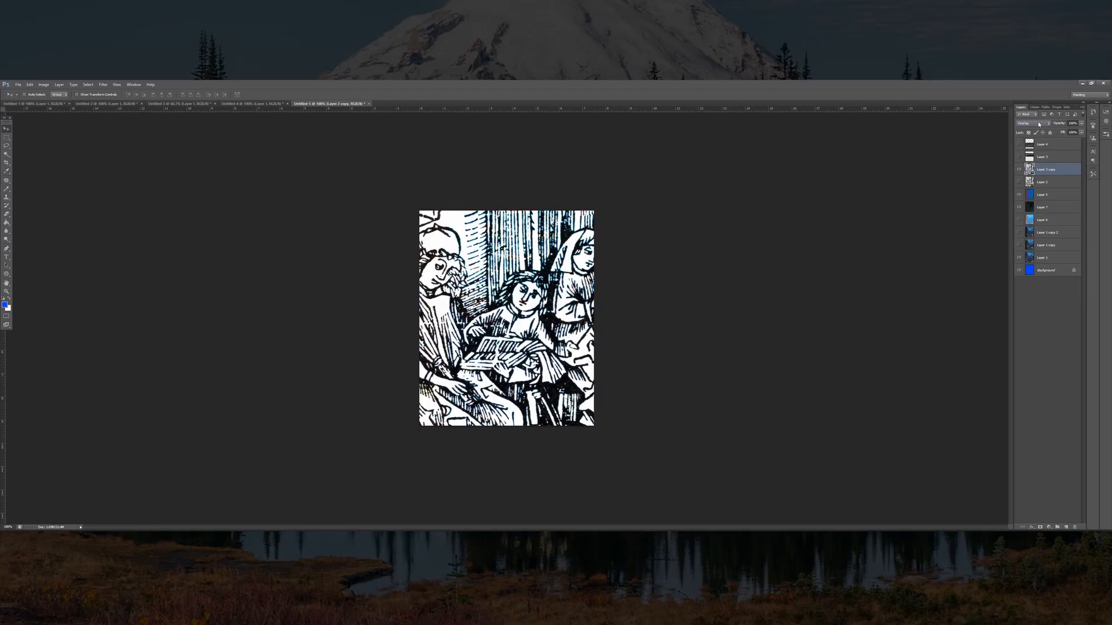
scroll(1038, 123, "down", 9)
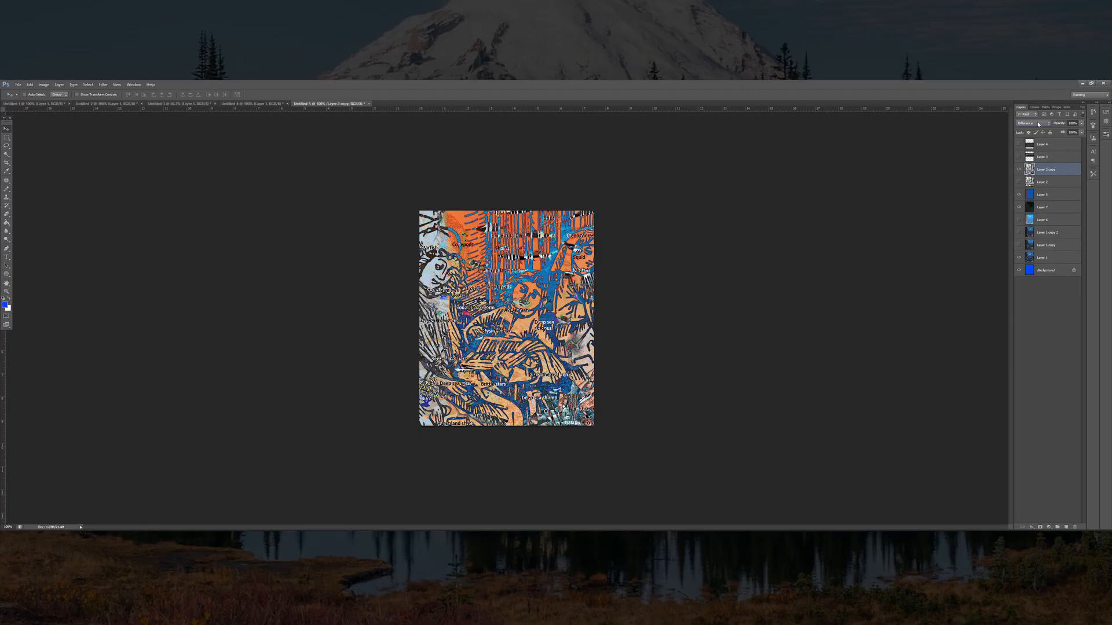
scroll(1038, 124, "up", 2)
Move the Difference-blended woodcut around the canvas to see how its colours interact with the ocean image
left_click_drag(481, 319, 501, 332)
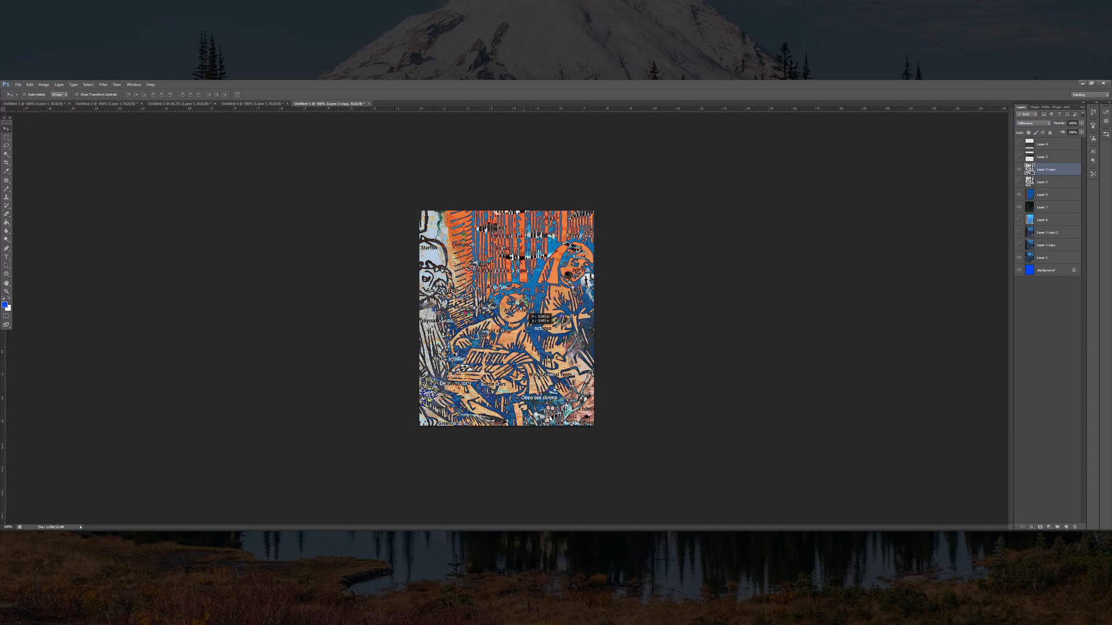
left_click_drag(546, 303, 526, 321)
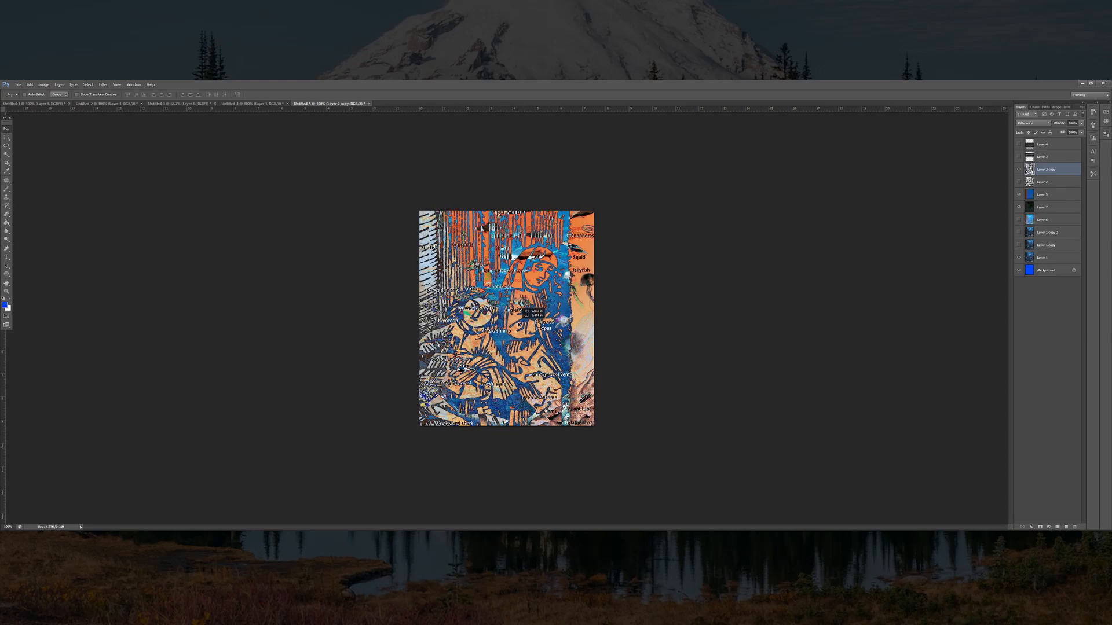
left_click_drag(547, 310, 541, 313)
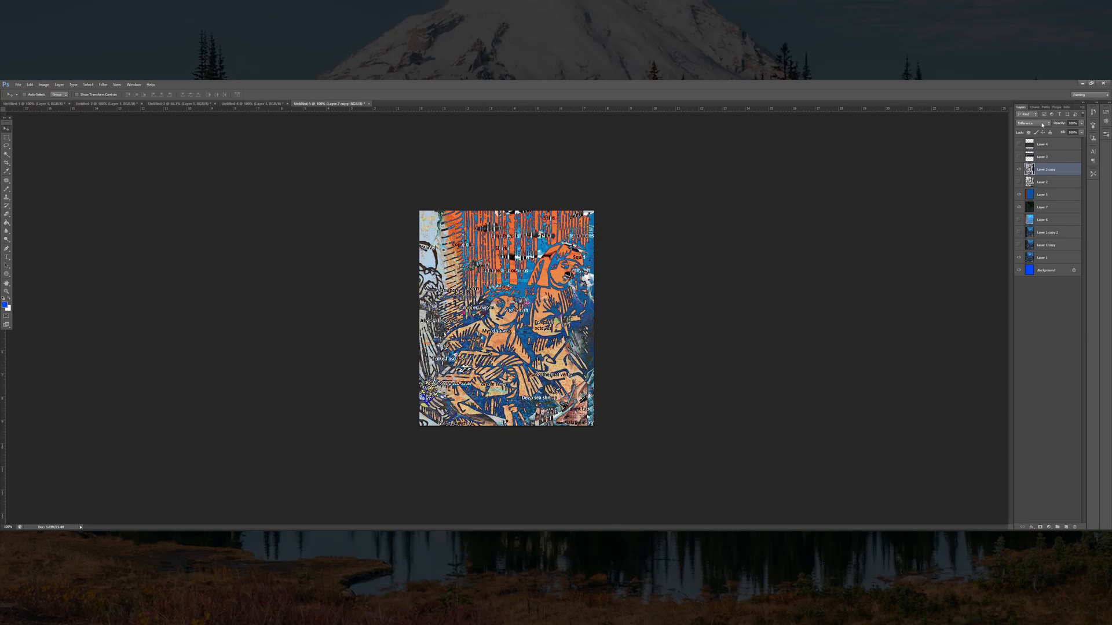
Switch the woodcut copy's blending mode to Overlay and reposition it so all three figures fall within the canvas
left_click(1042, 124)
left_click(1034, 205)
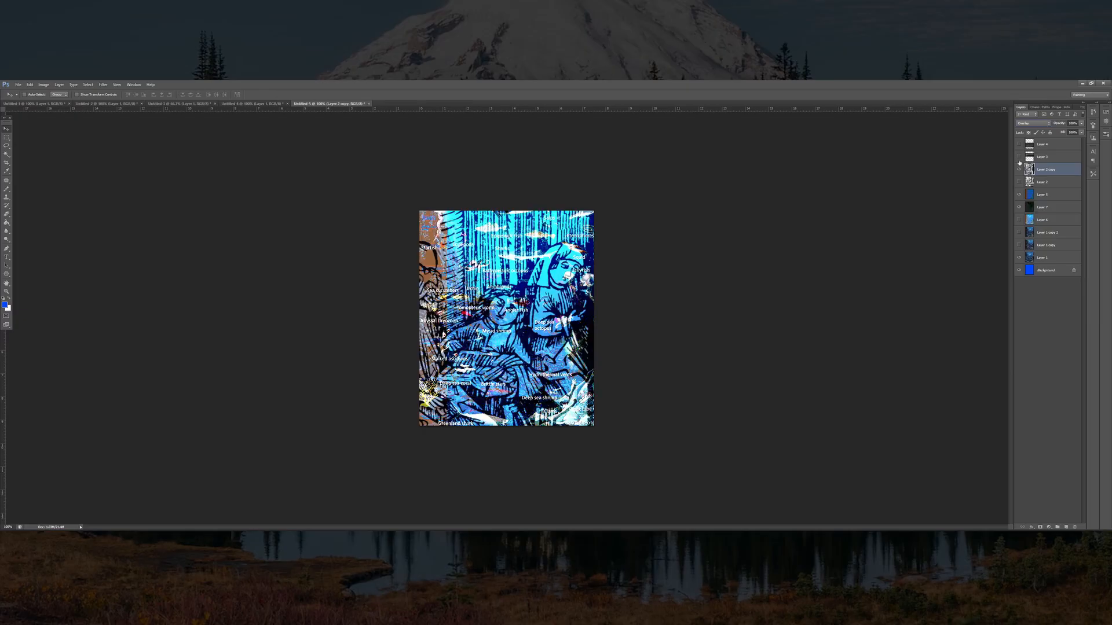
mouse_move(504, 281)
left_mouse_down()
mouse_move(537, 299)
mouse_move(655, 283)
mouse_move(513, 294)
left_mouse_up()
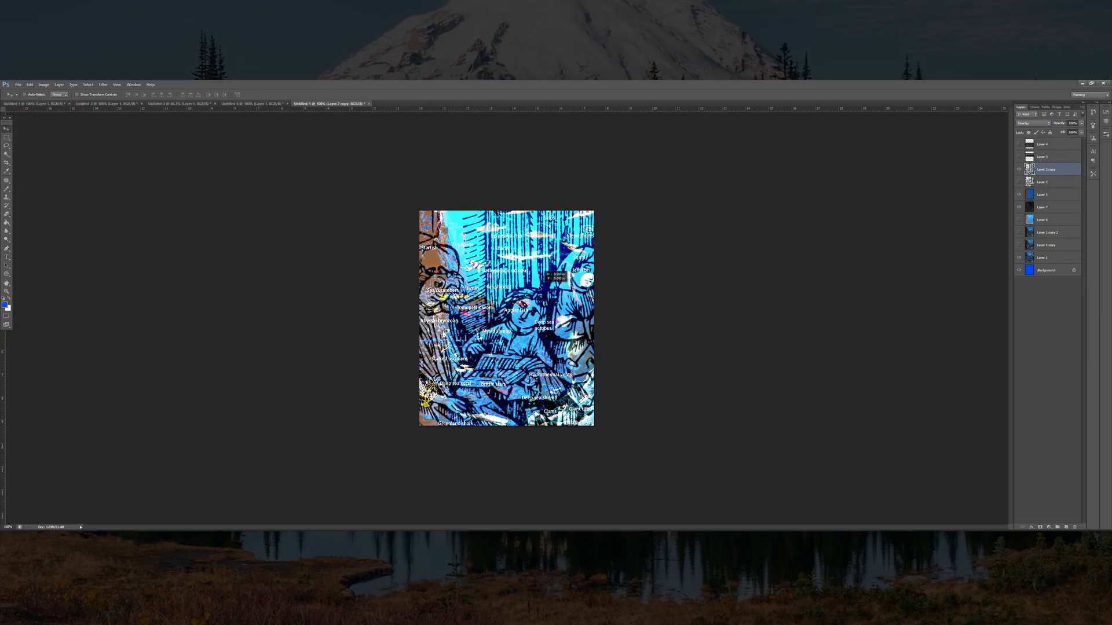
Try the woodcut copy in Lighter Color, Screen and Linear Burn, and reduce its opacity under Linear Burn
left_click(1035, 124)
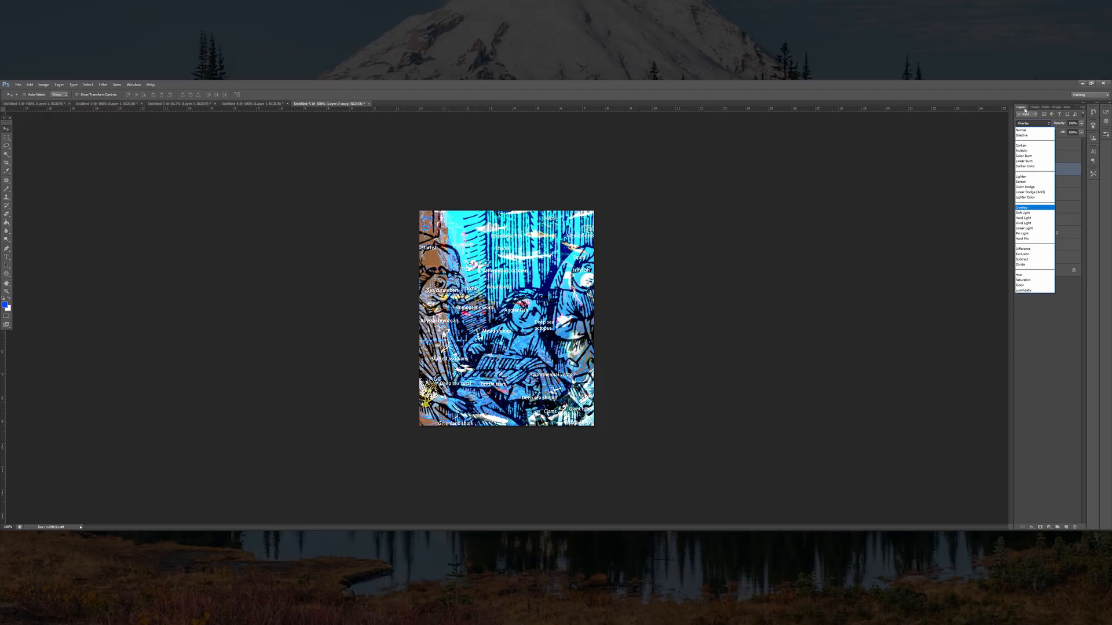
left_click(1026, 198)
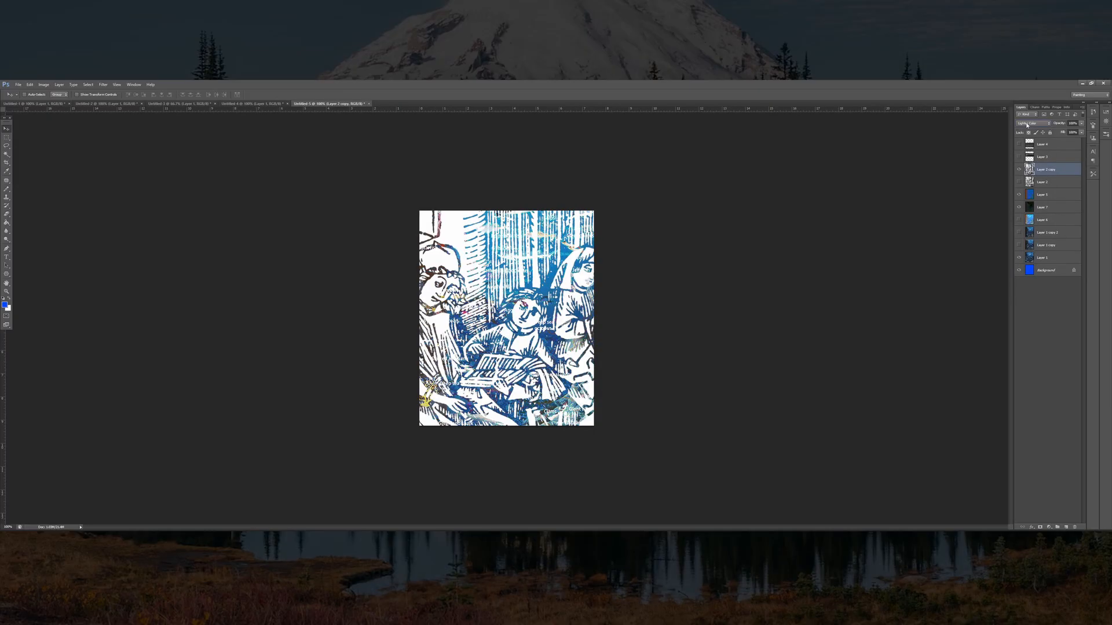
scroll(1027, 125, "up", 6)
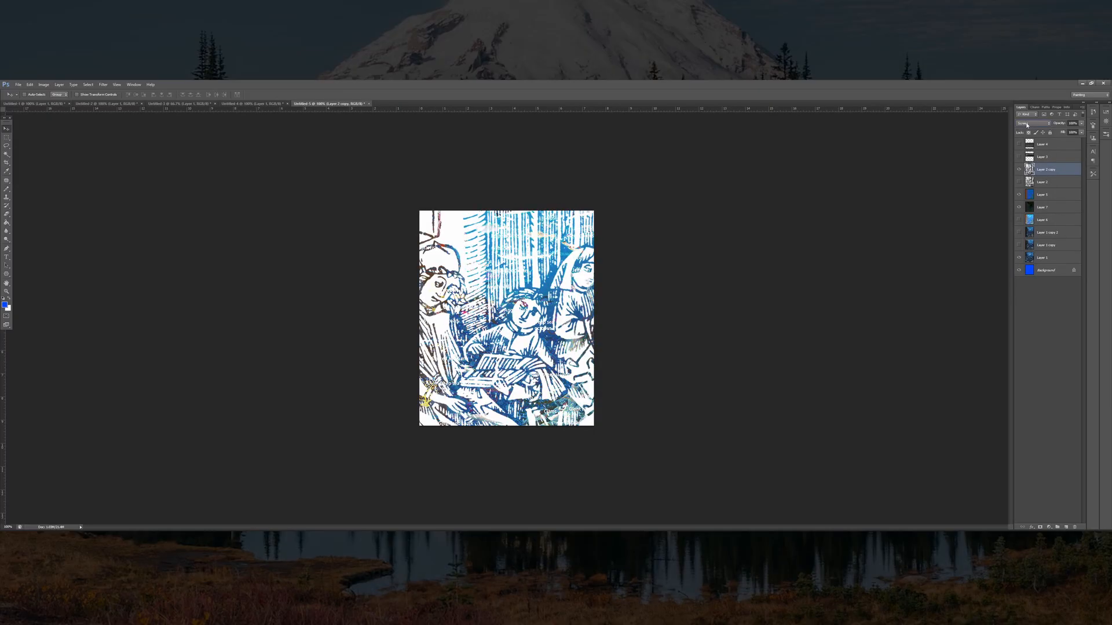
left_click(1080, 124)
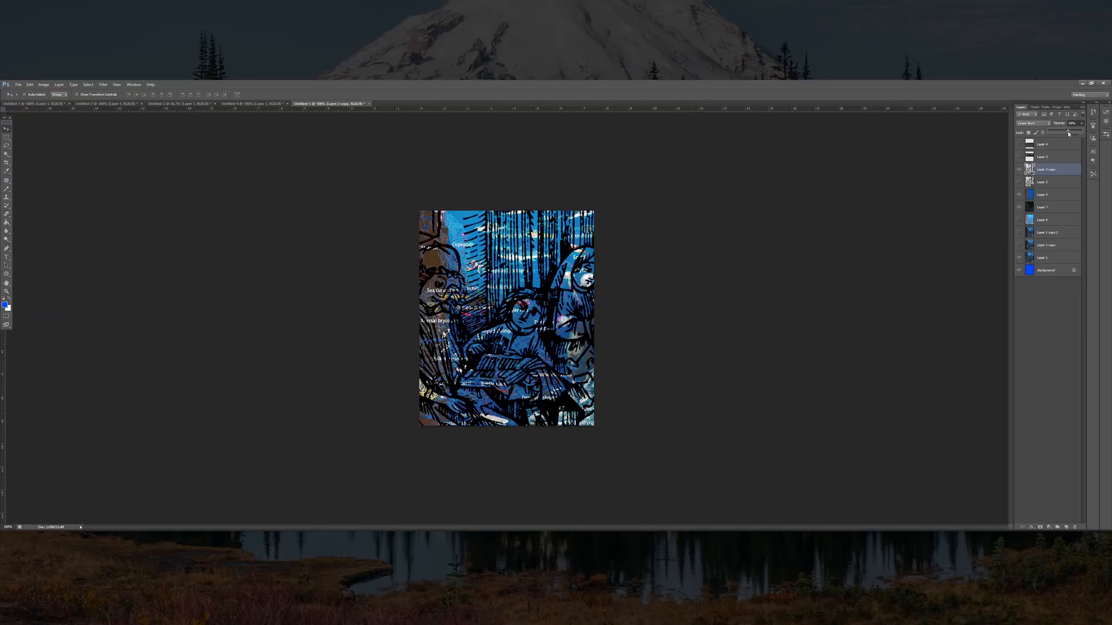
left_click_drag(1068, 130, 1065, 131)
Cycle the woodcut copy's blending modes from Darken onward, settle on Overlay, and lower its opacity to a faint texture
left_click(1032, 124)
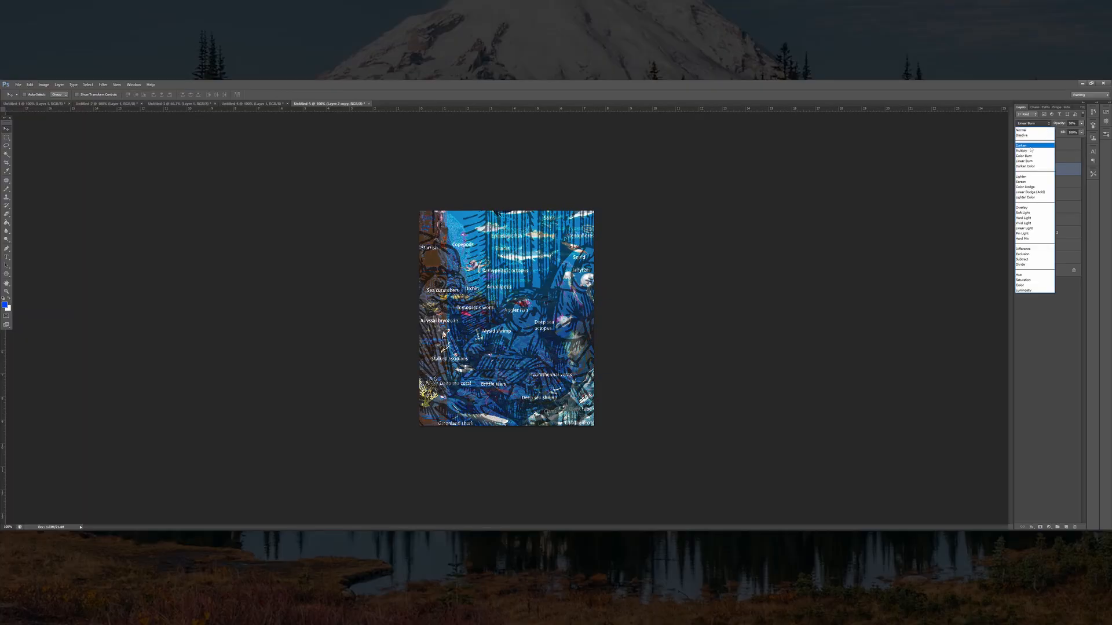
left_click(1031, 147)
scroll(1032, 123, "down", 7)
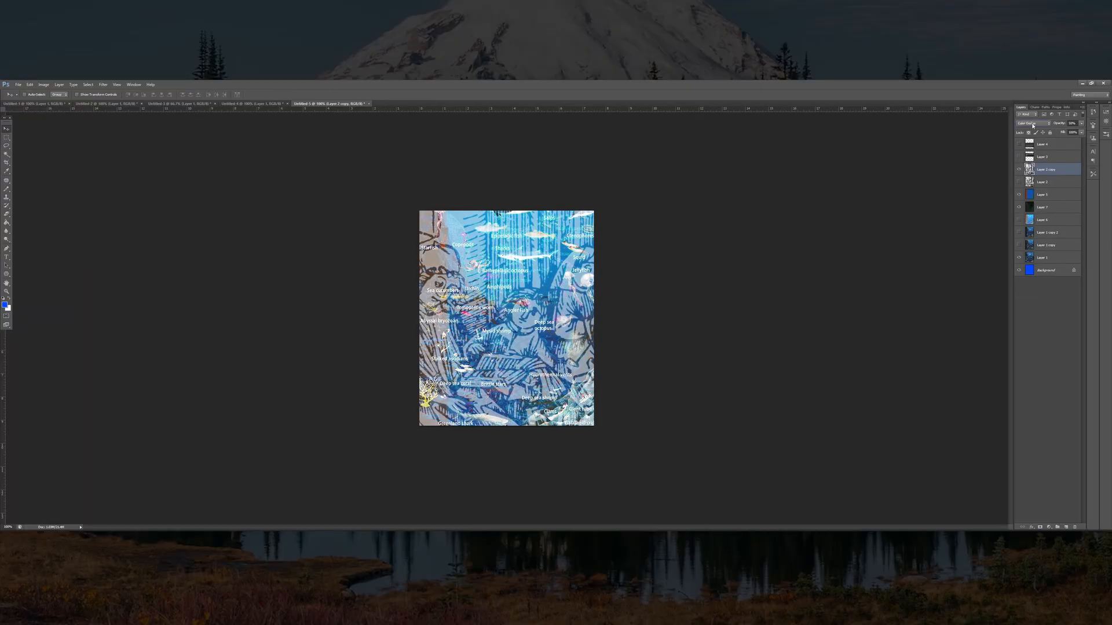
scroll(1033, 124, "down", 3)
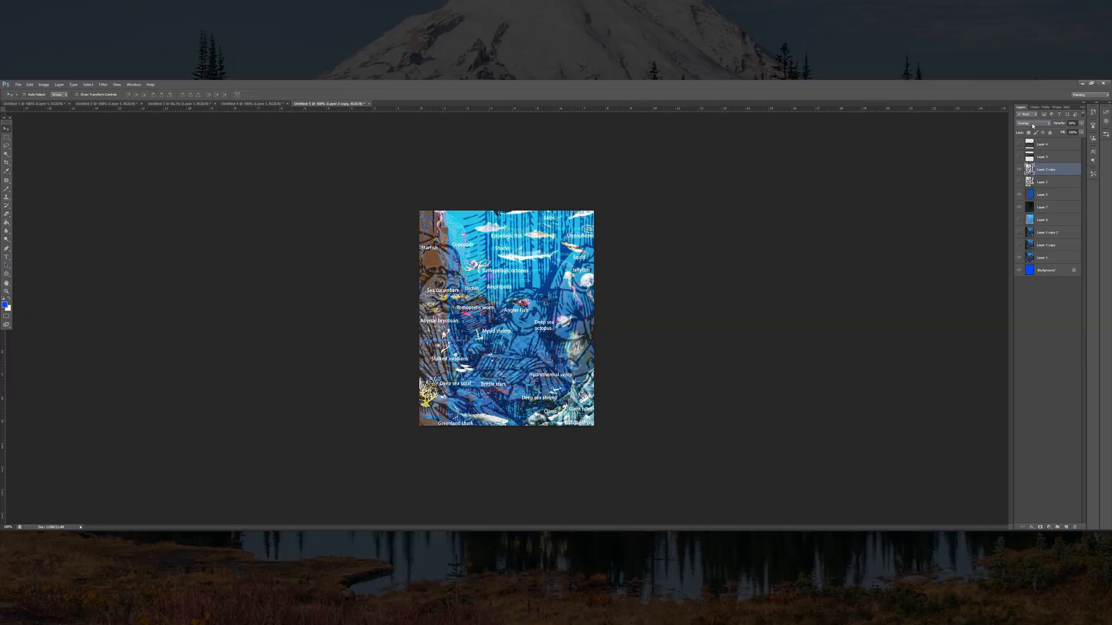
scroll(1032, 126, "down", 1)
scroll(1033, 126, "up", 1)
scroll(1032, 125, "down", 1)
scroll(1032, 126, "up", 1)
left_click_drag(1080, 124, 1057, 132)
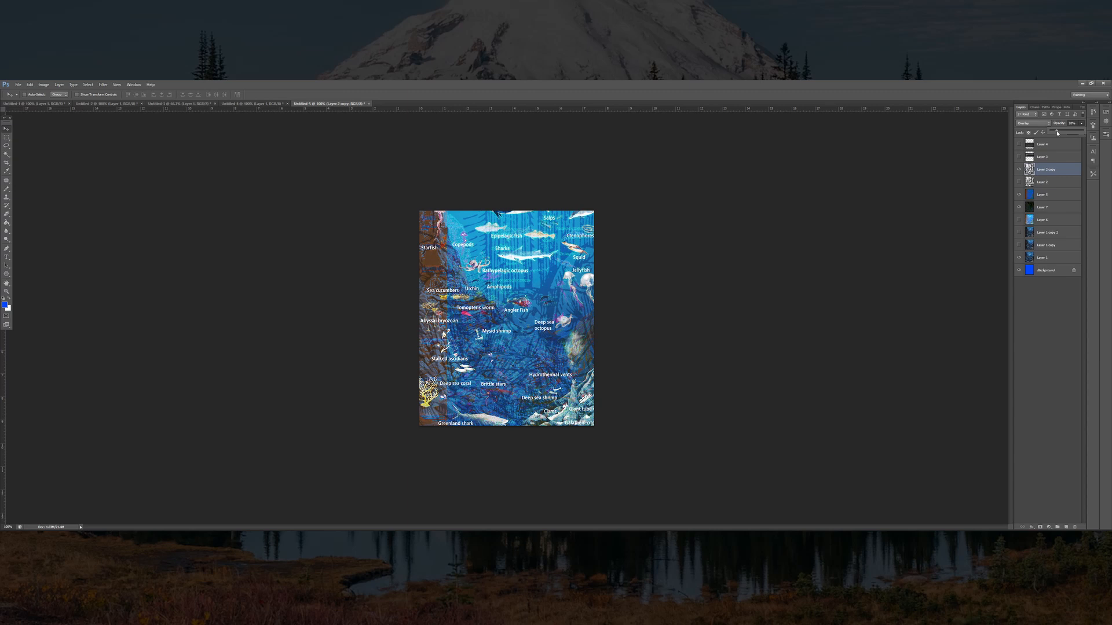
left_click(758, 279)
Duplicate the faint Overlay woodcut layer and set the new copy to Normal blending at 100% opacity
left_click(1052, 182)
left_click(1058, 159)
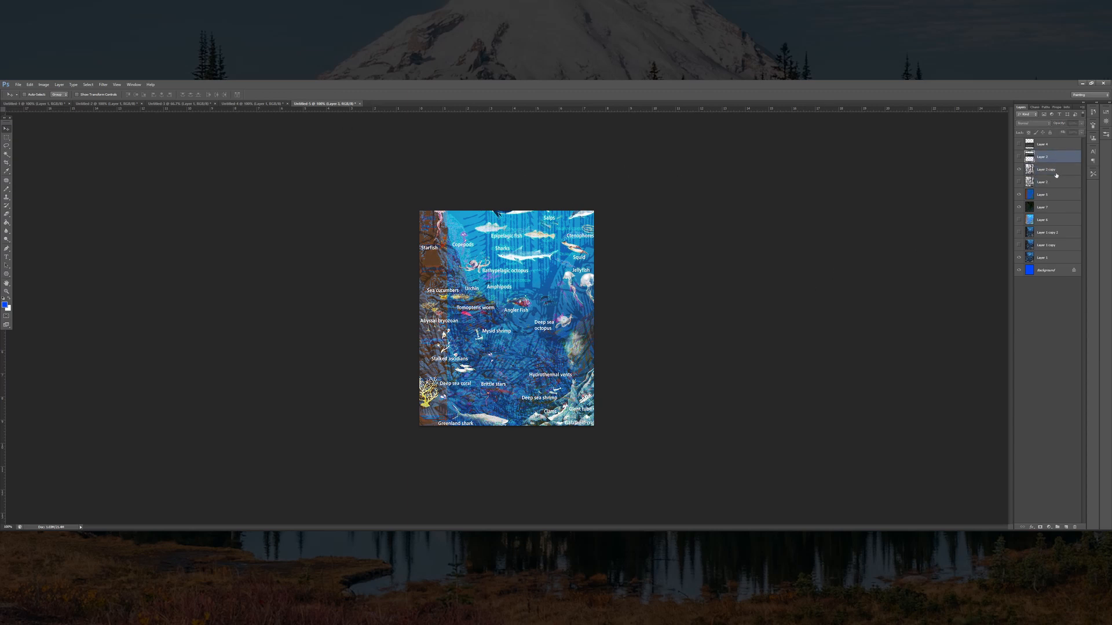
left_click(1055, 173)
key("ctrl+j")
left_click(1033, 123)
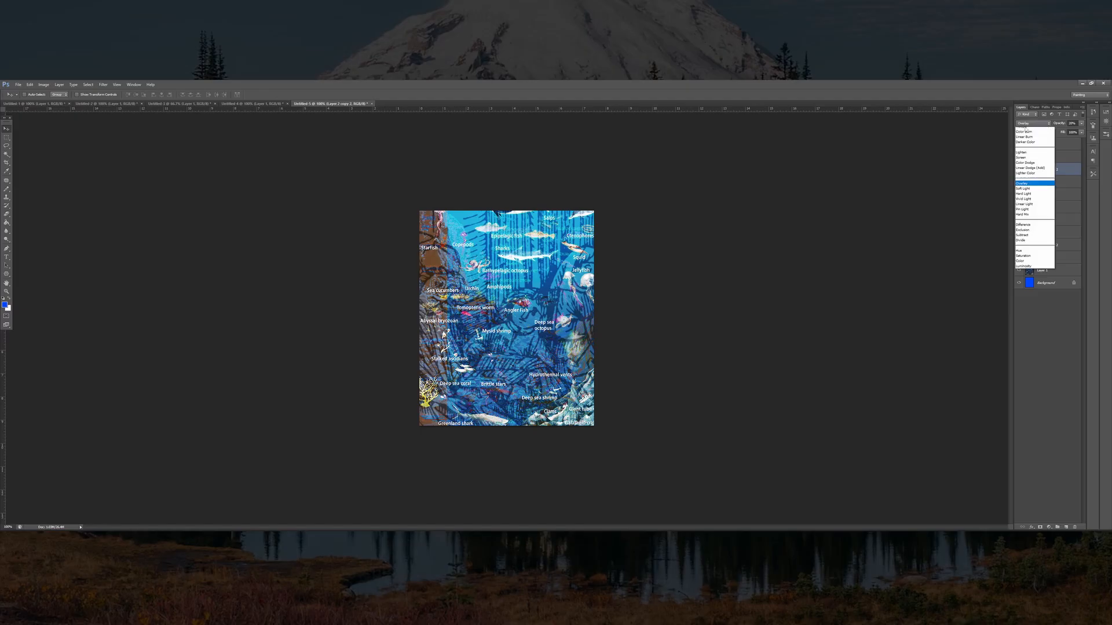
left_click(1026, 128)
left_click_drag(1080, 124, 1094, 135)
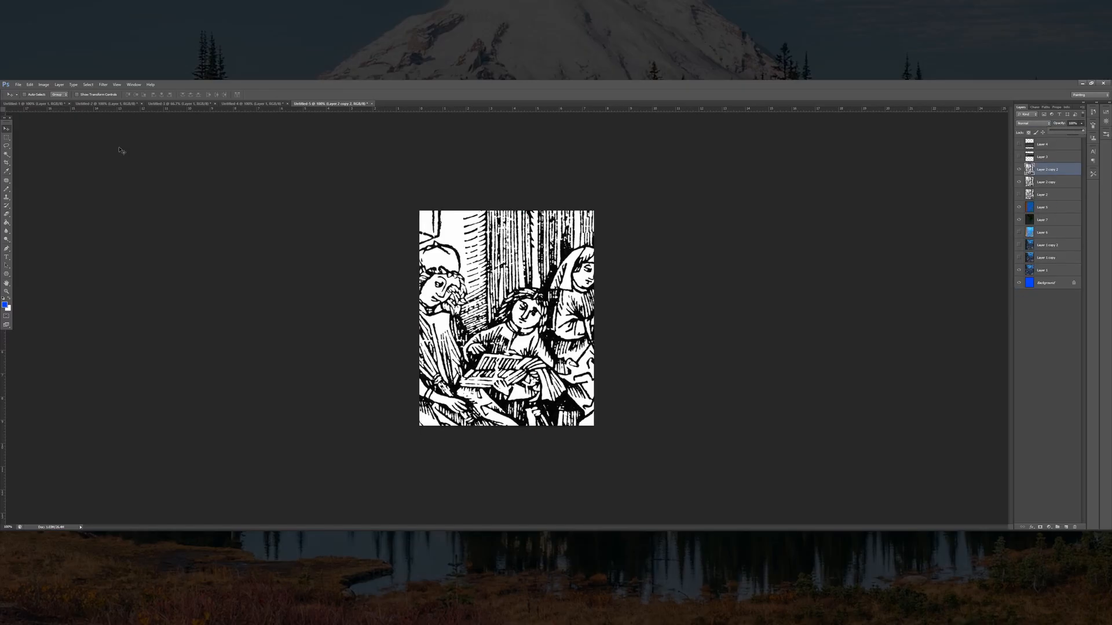
Apply the Find Edges stylize filter to the new woodcut copy
left_click(102, 85)
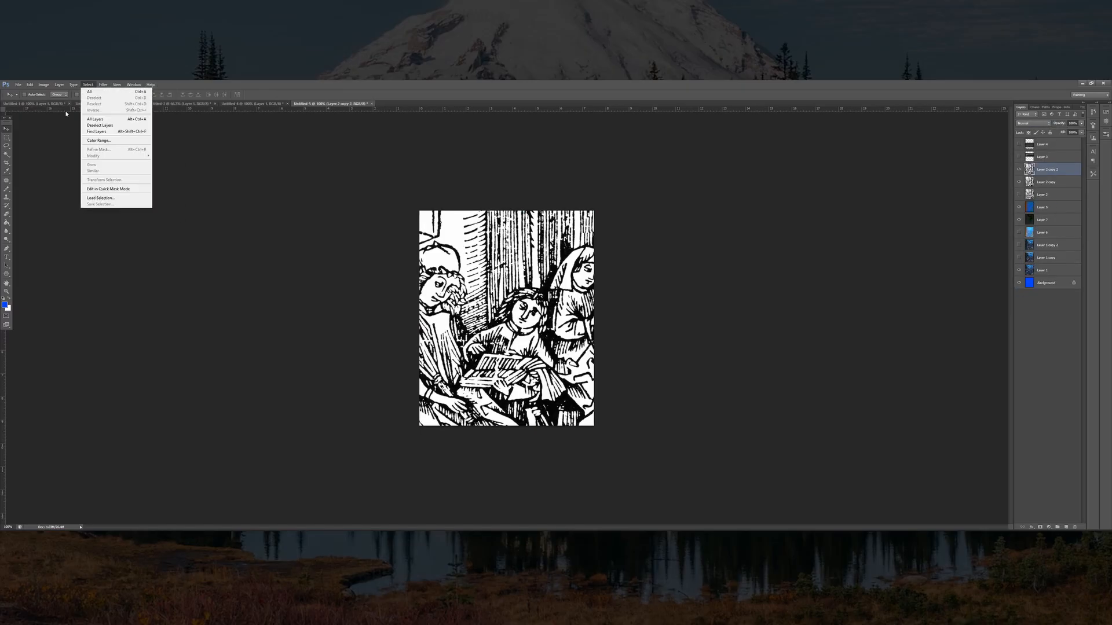
mouse_move(72, 87)
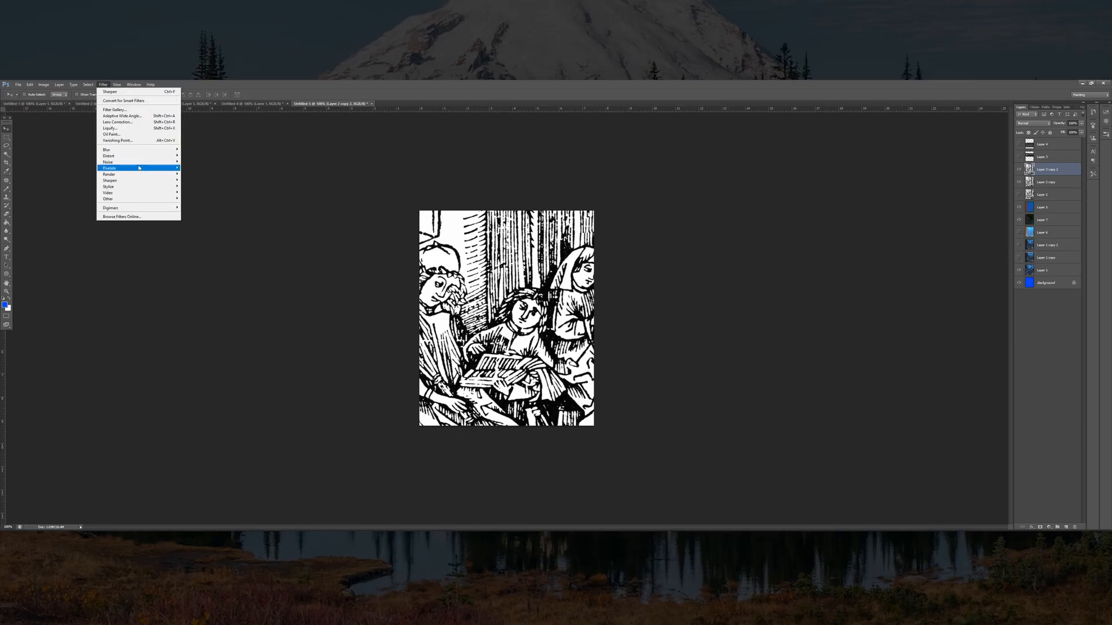
mouse_move(150, 188)
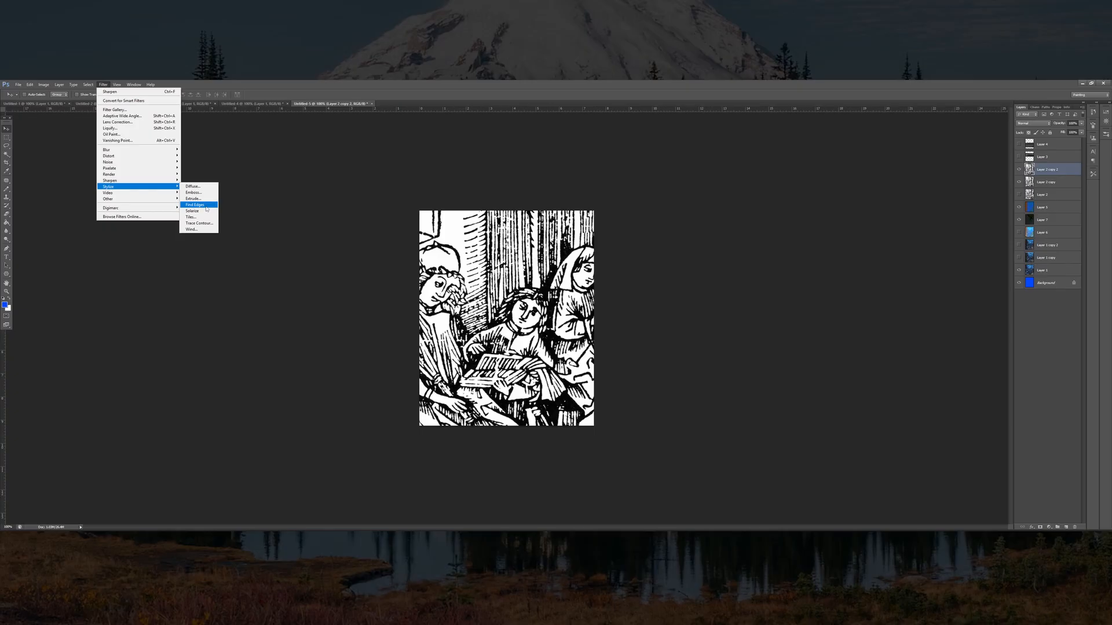
left_click(195, 205)
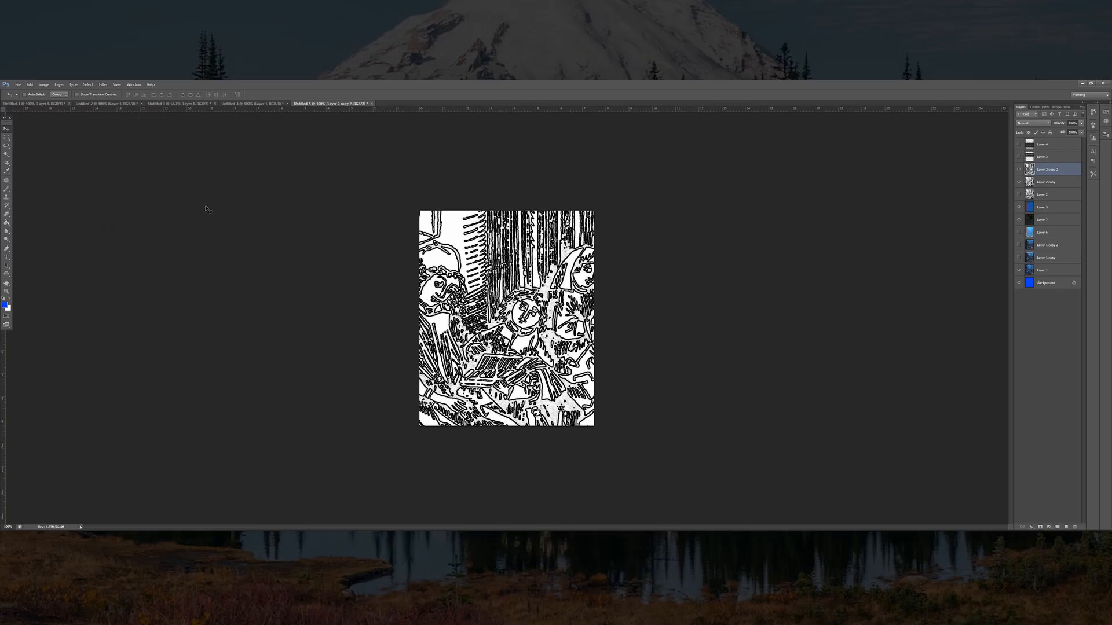
left_click(103, 84)
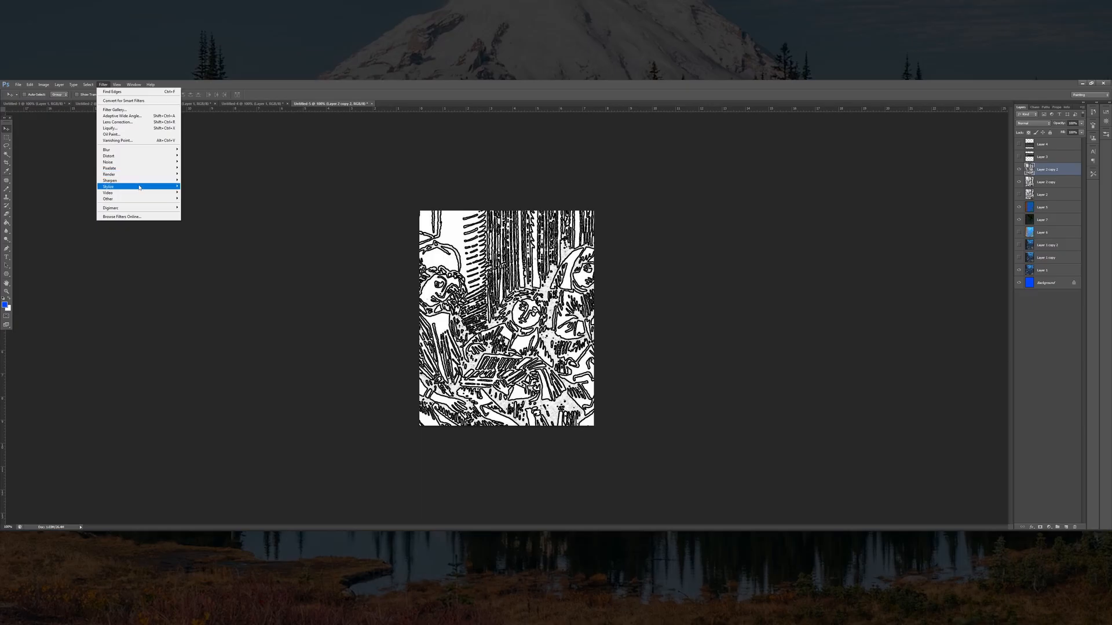
key("Escape")
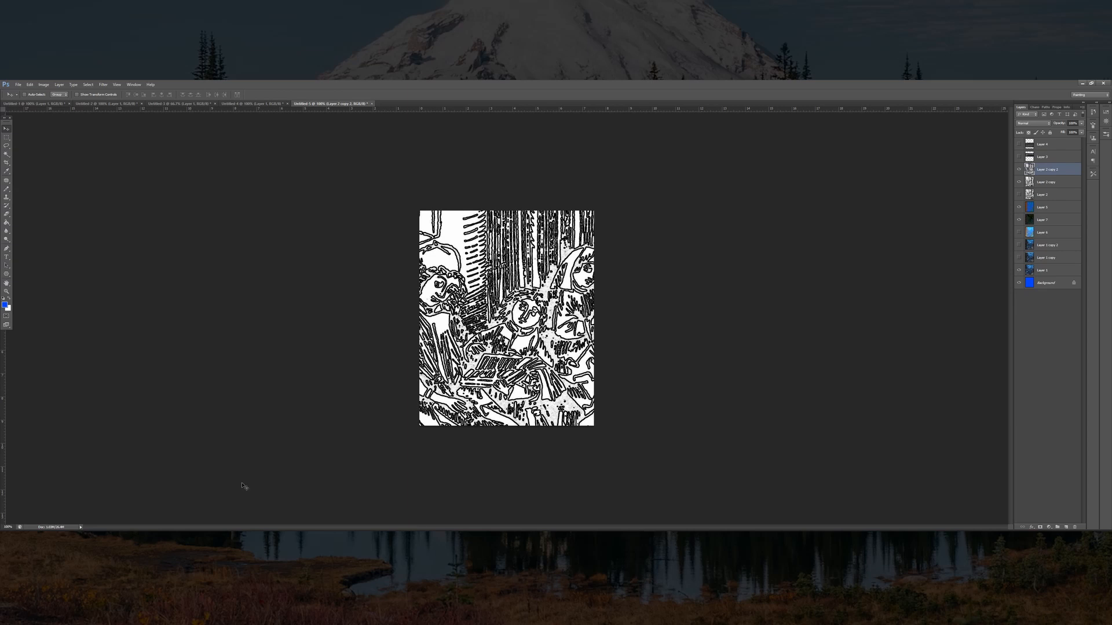
Cycle the Find Edges woodcut copy through the blending modes, settle on Hard Mix, and lower its opacity to a faint trace
left_click(1036, 125)
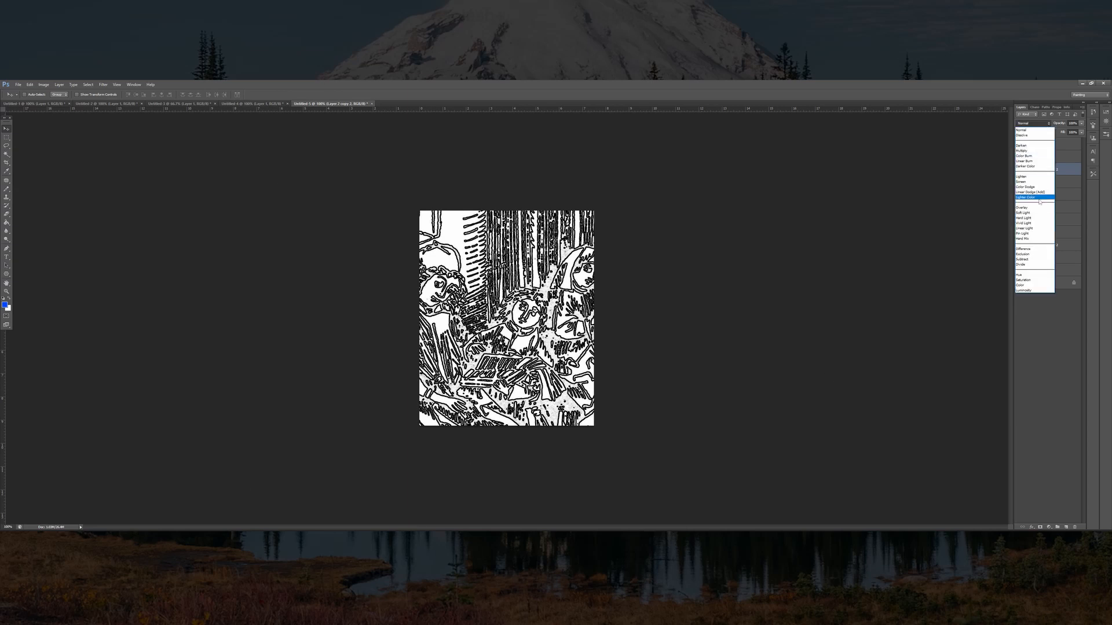
left_click(1040, 140)
scroll(1041, 124, "down", 13)
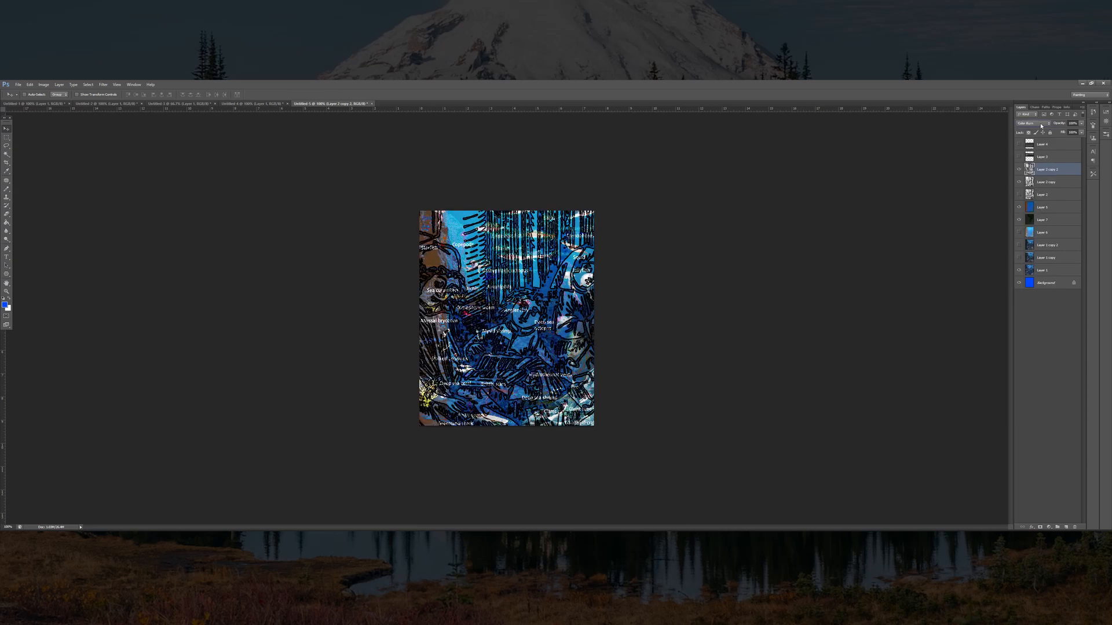
scroll(1041, 123, "down", 2)
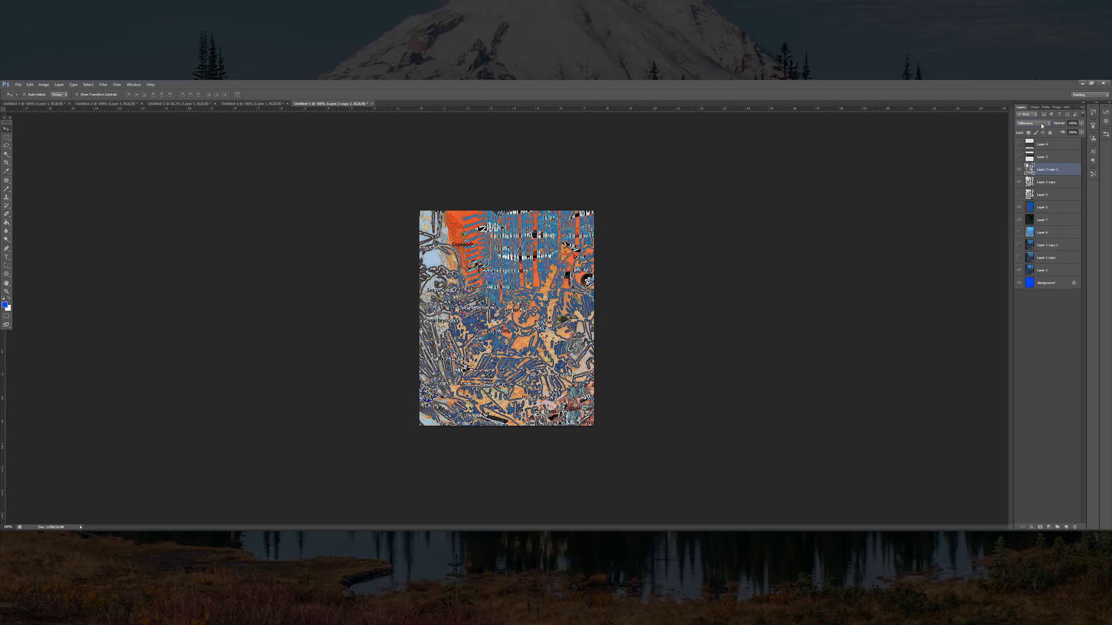
scroll(1041, 122, "down", 1)
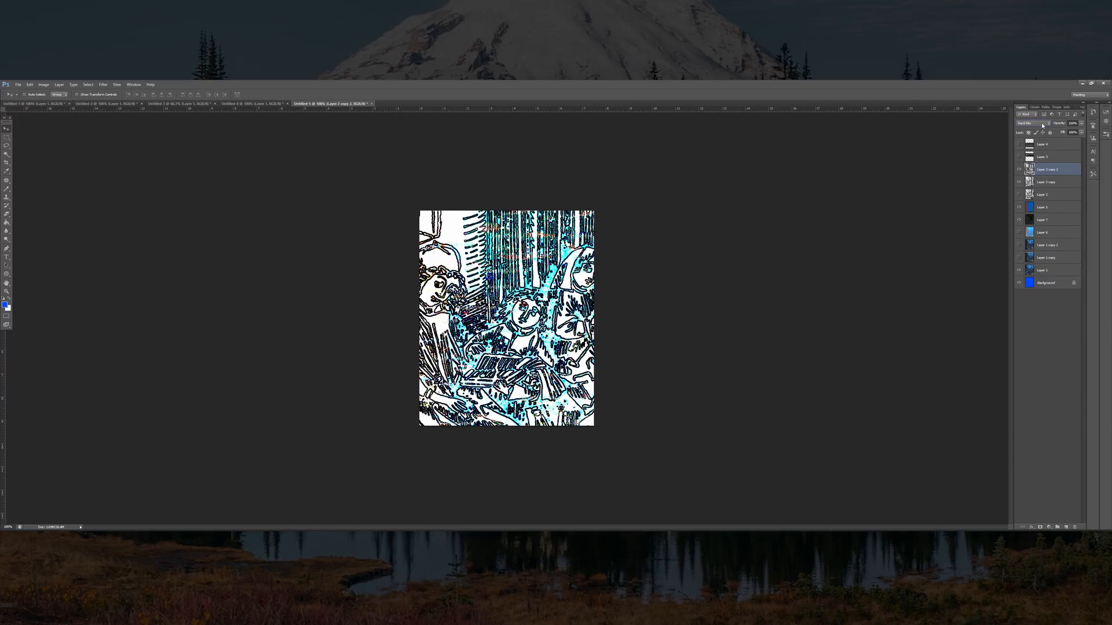
left_click(1080, 124)
left_click_drag(1080, 133, 1051, 133)
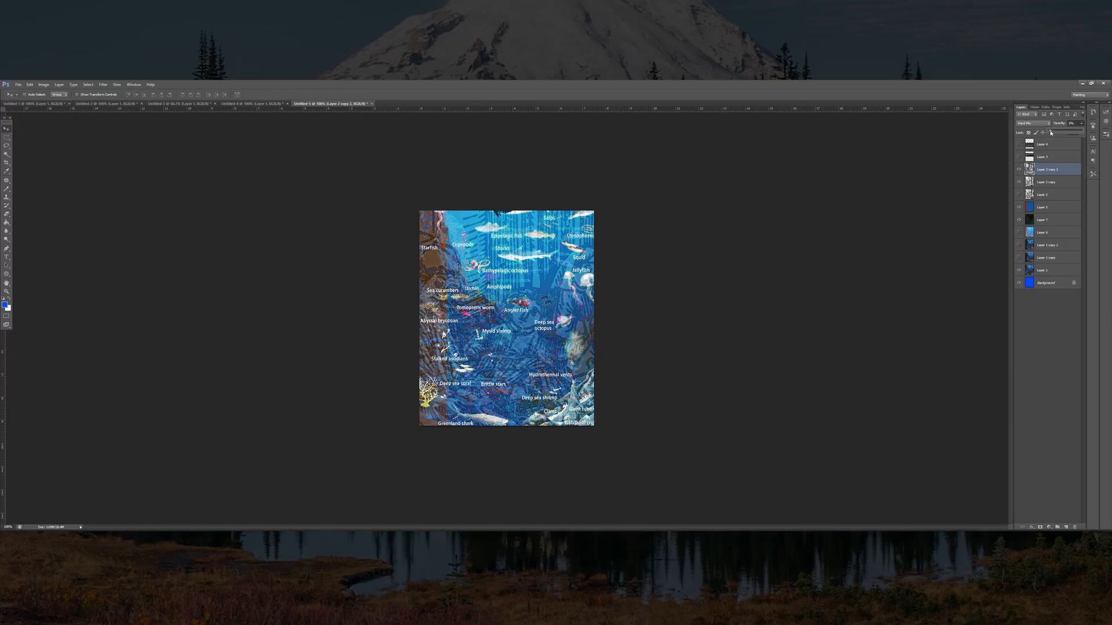
Duplicate a hidden ocean poster copy, move the duplicate above the woodcut copies, and turn on its visibility
left_click(7, 138)
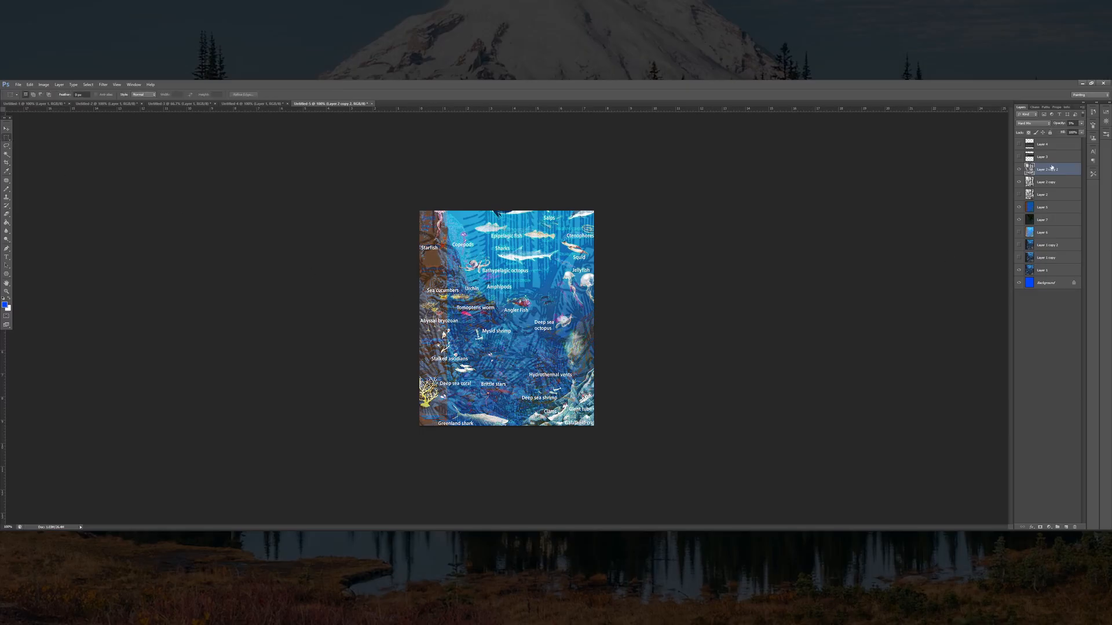
left_click(1054, 232)
left_click(1058, 268)
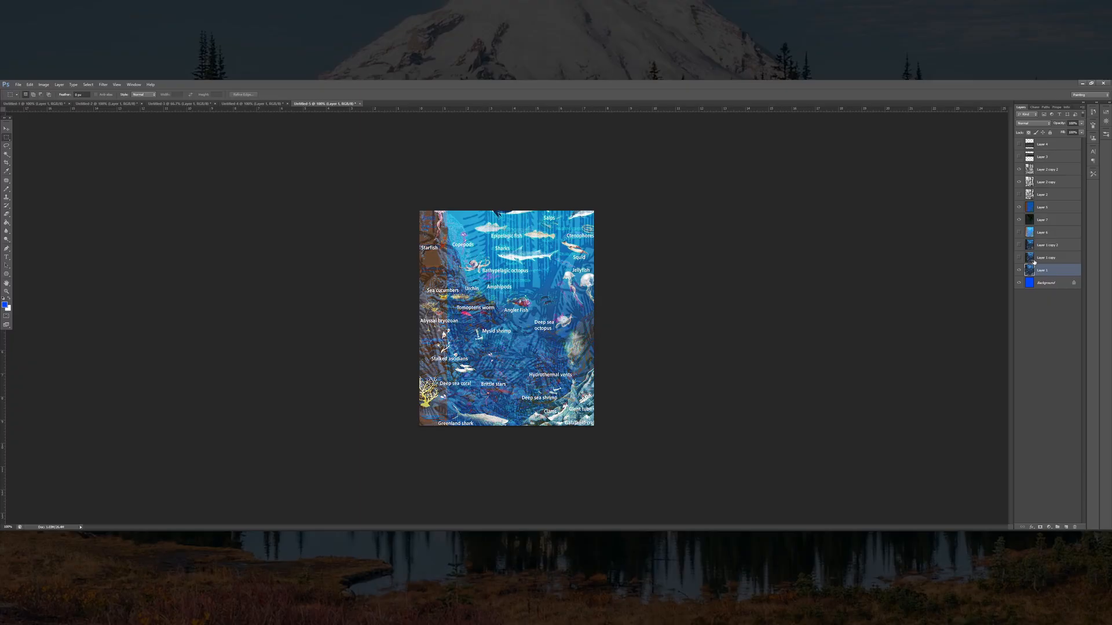
left_click(1054, 249)
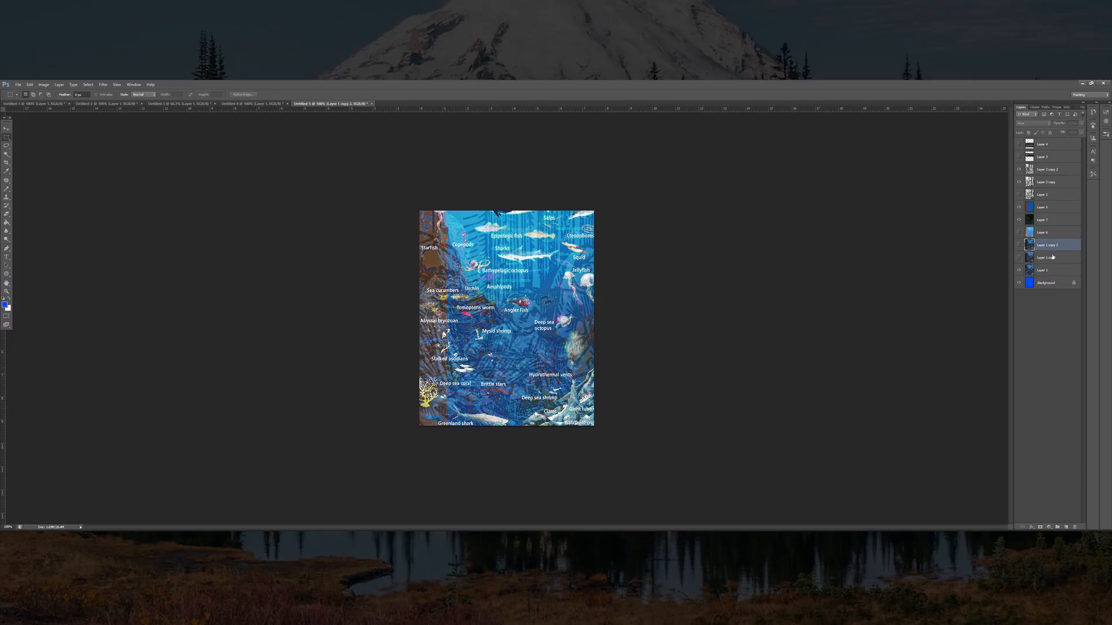
left_click(1053, 258)
key("ctrl+j")
left_click_drag(1055, 259, 1059, 168)
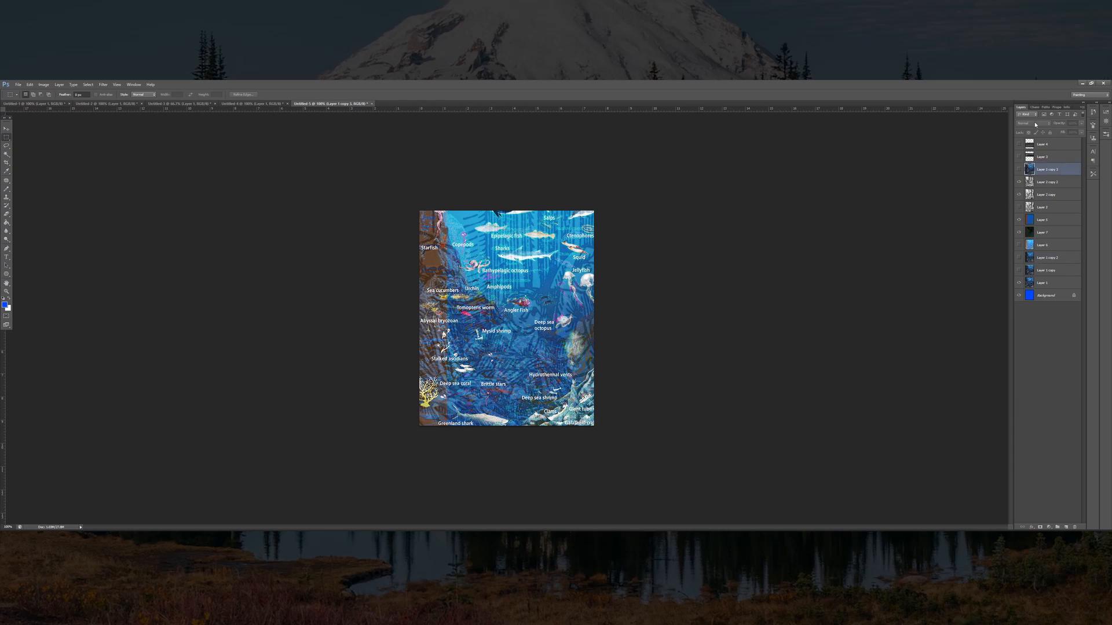
left_click(1018, 169)
Cycle the duplicated ocean layer's blending modes from Darken through Difference, and settle on Vivid Light
left_click(1034, 124)
left_click(1037, 148)
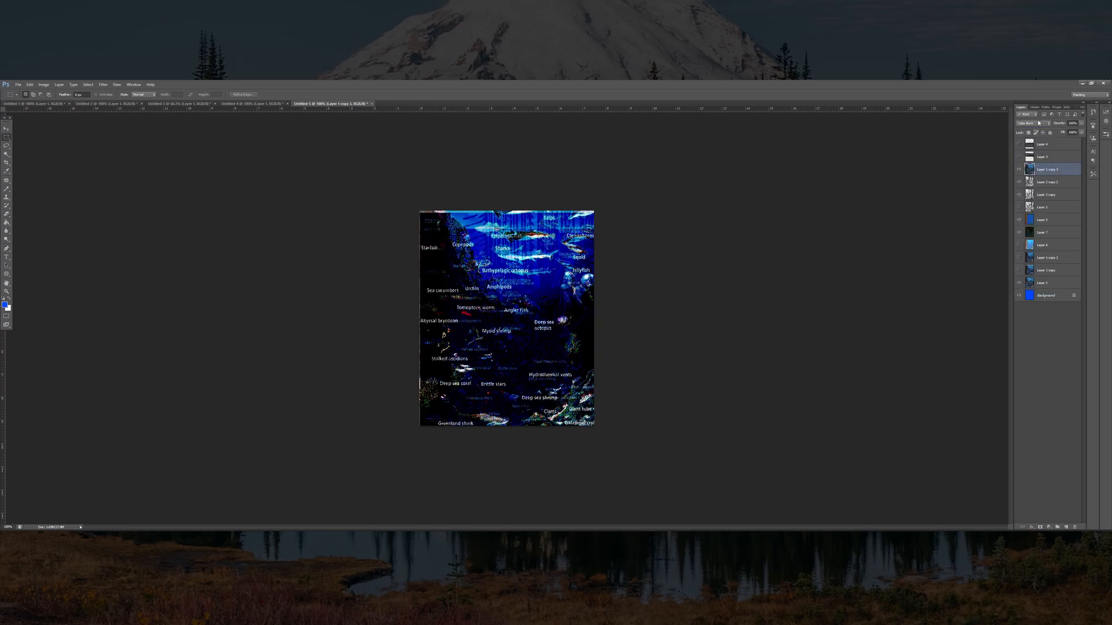
key("Down")
key("Down")
key("Down")
key("Down")
key("Down")
key("Down")
key("Down")
key("Down")
key("Down")
key("Down")
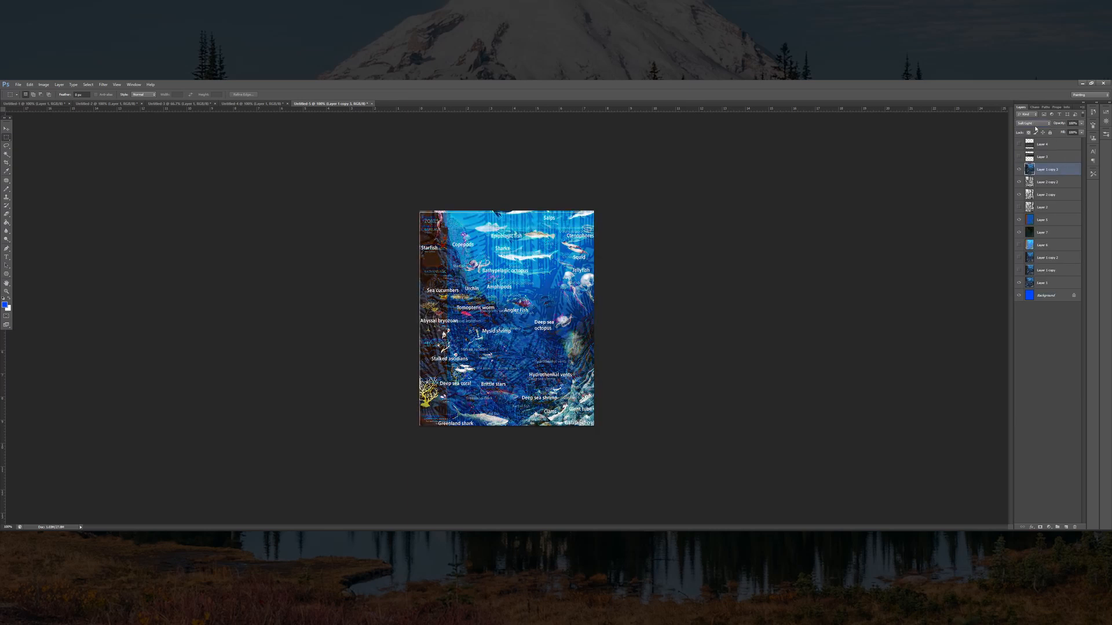
key("Up")
key("Up")
key("Down")
key("Down")
key("Down")
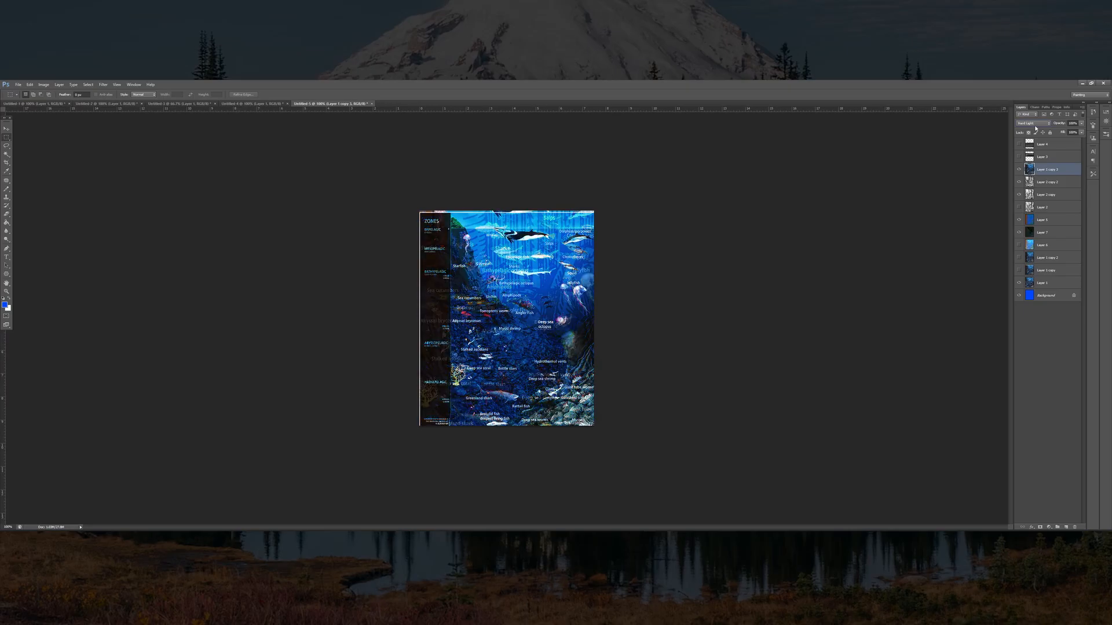
key("Down")
key("Down")
key("Down")
key("Down")
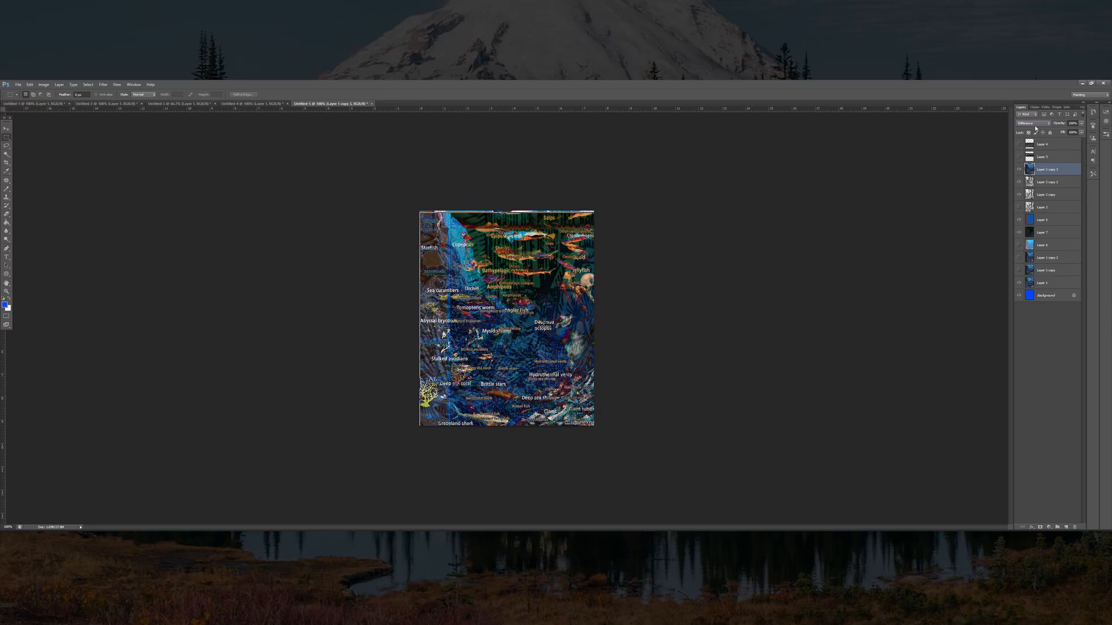
key("Up")
key("Up")
key("Up")
key("Up")
key("Up")
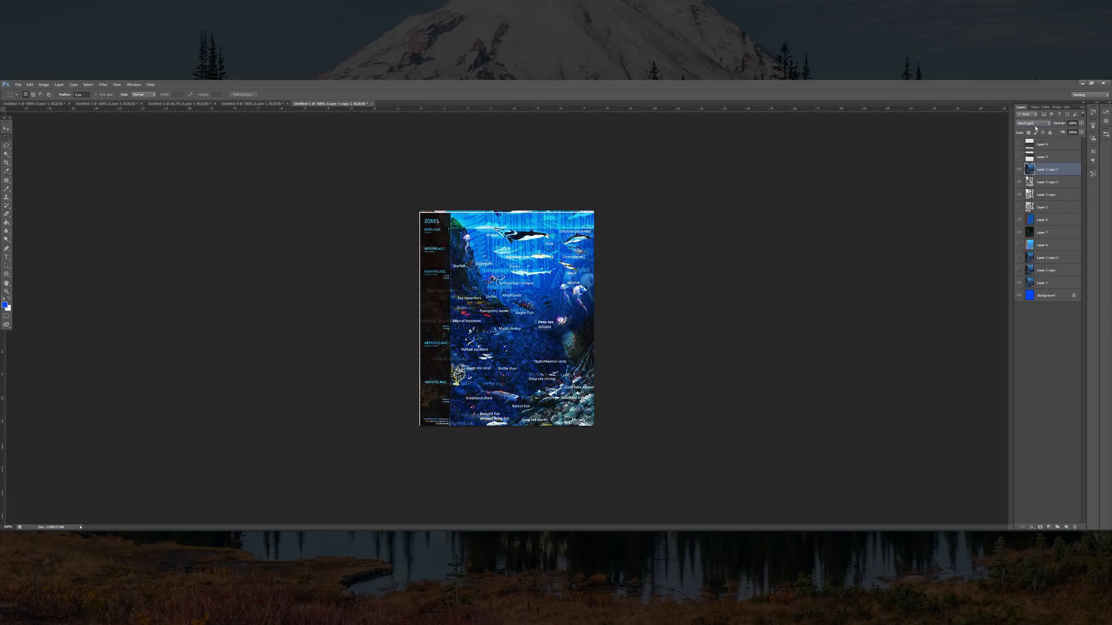
key("Down")
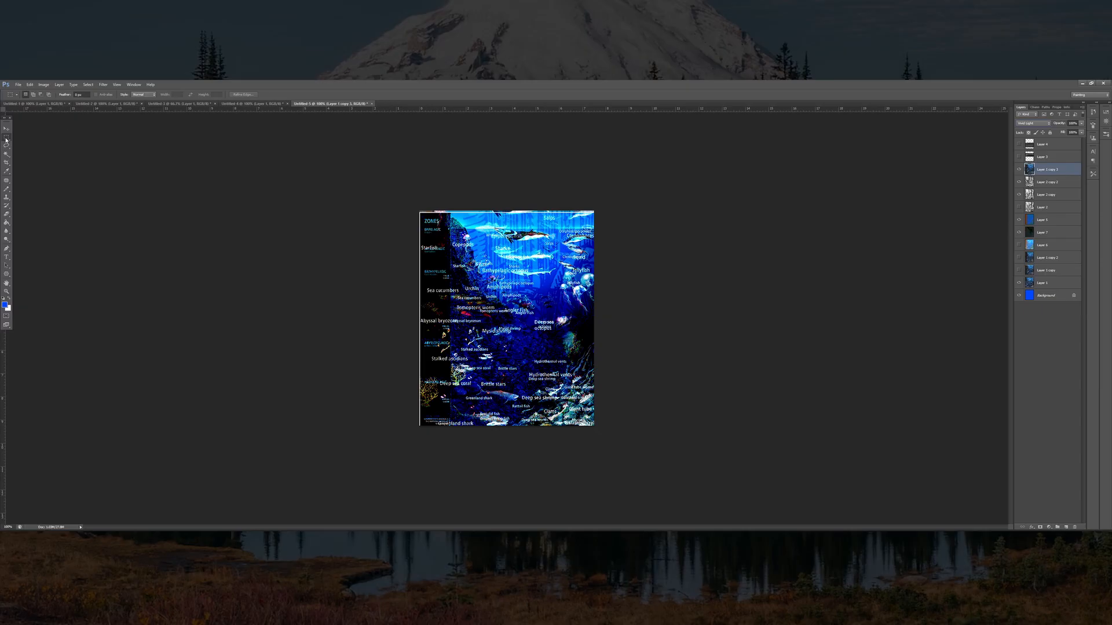
key("v")
left_click_drag(457, 315, 453, 311)
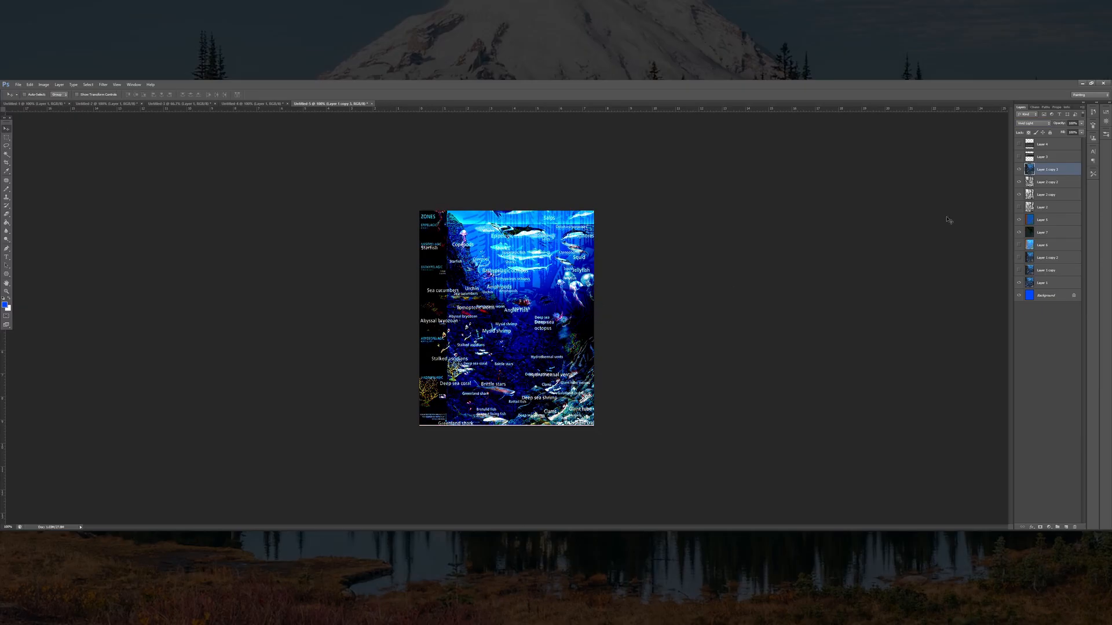
key("ctrl+z")
Lower the Vivid Light ocean copy's opacity to about 20% and deselect the layer
left_click(1080, 123)
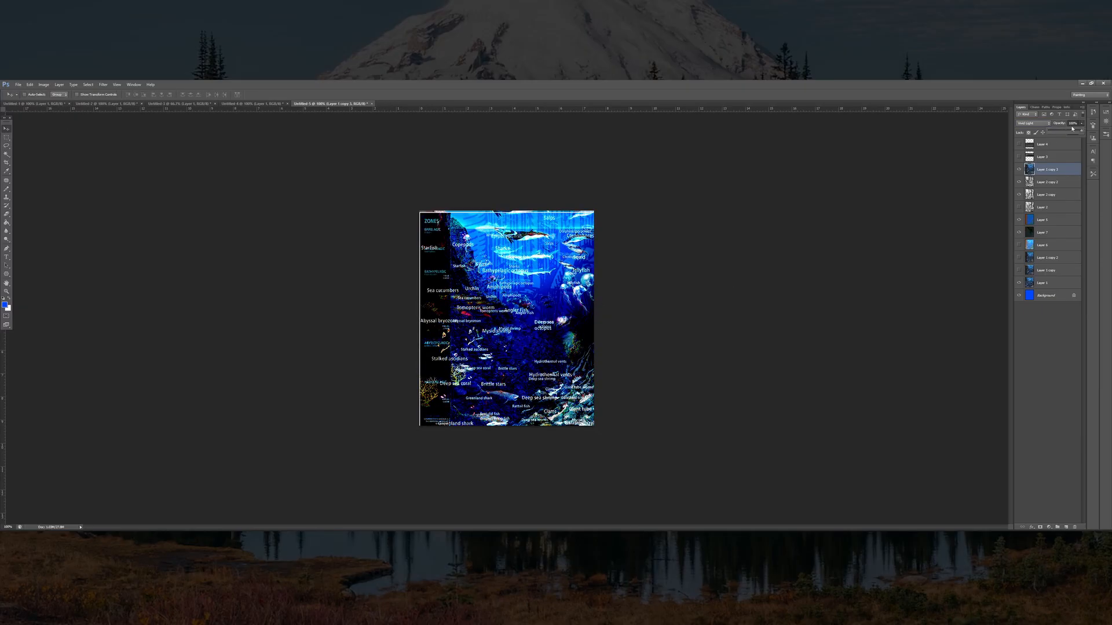
left_click(1057, 132)
left_click_drag(1058, 132, 1069, 132)
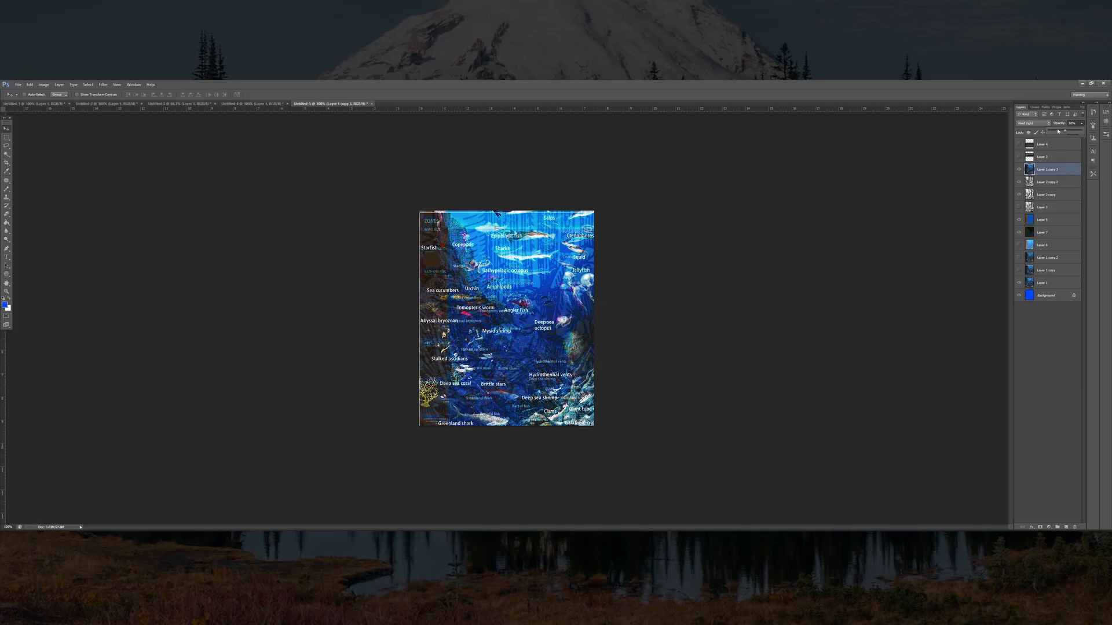
left_click_drag(1058, 132, 1056, 132)
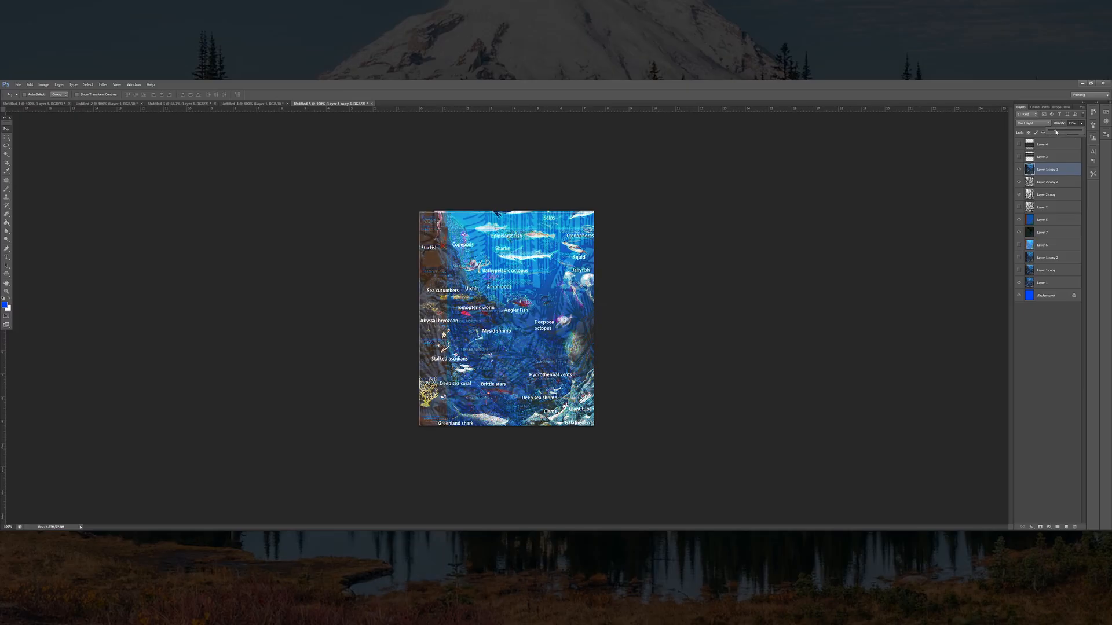
left_click(1055, 174, "ctrl")
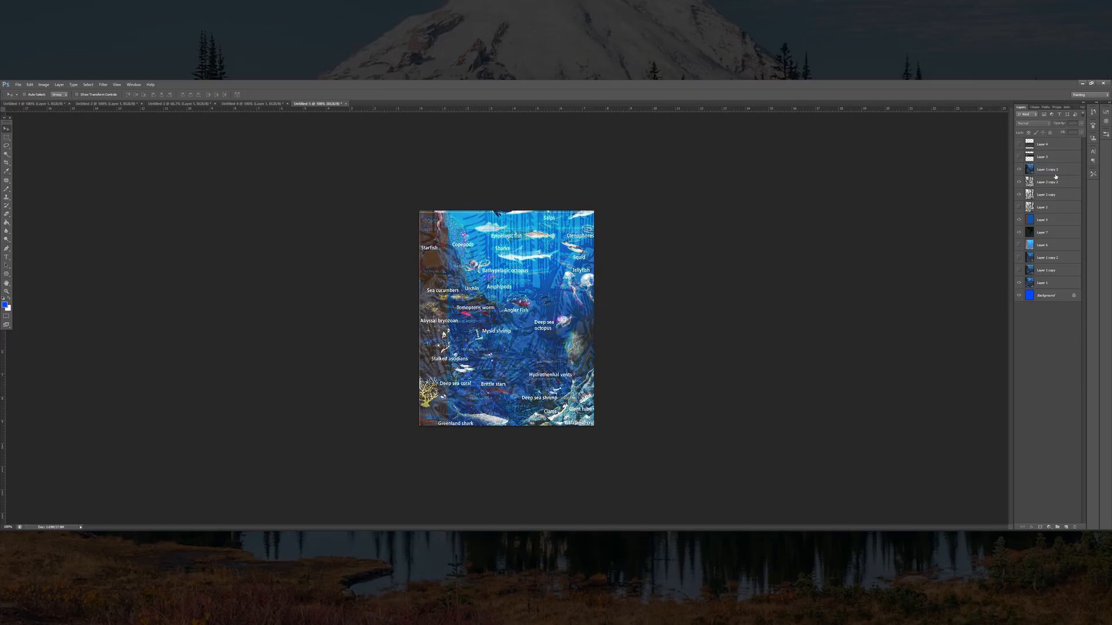
Show the Tumblr help text screenshot layer and move it over the upper half of the canvas
left_click(1020, 159)
left_click(1041, 158)
left_click_drag(399, 266, 454, 258)
mouse_move(606, 316)
left_mouse_down()
mouse_move(547, 311)
mouse_move(554, 290)
mouse_move(576, 282)
mouse_move(540, 288)
mouse_move(520, 276)
mouse_move(555, 281)
left_mouse_up()
Cycle the text screenshot layer's blending modes from Color Dodge onward, settle on Luminosity, and lower its opacity to about 75%
left_click(1033, 123)
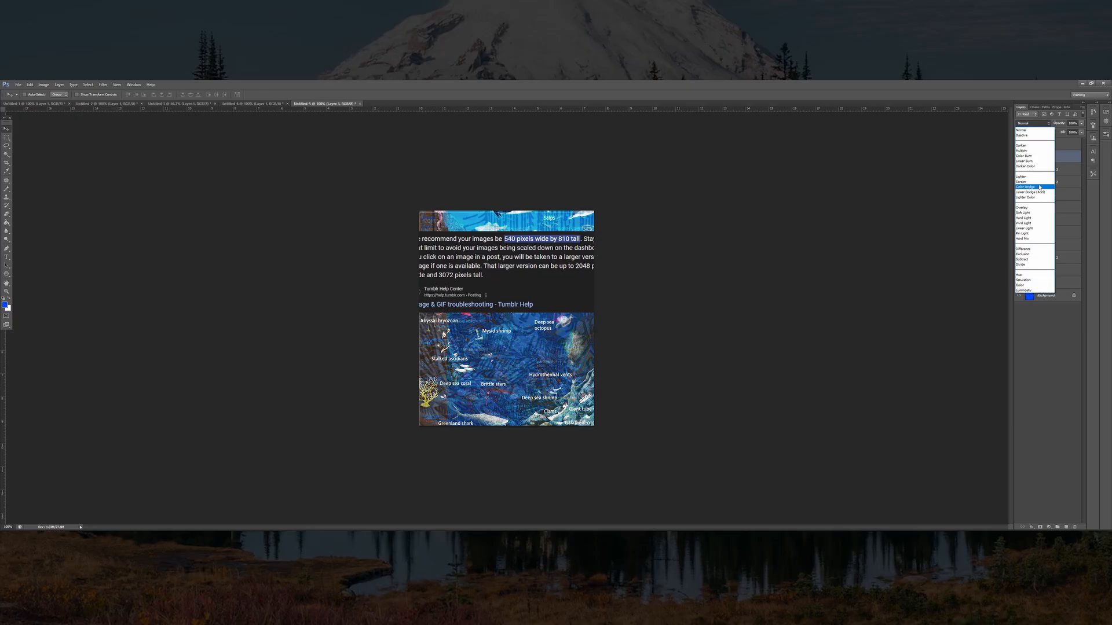
left_click(1039, 187)
scroll(1030, 125, "down", 14)
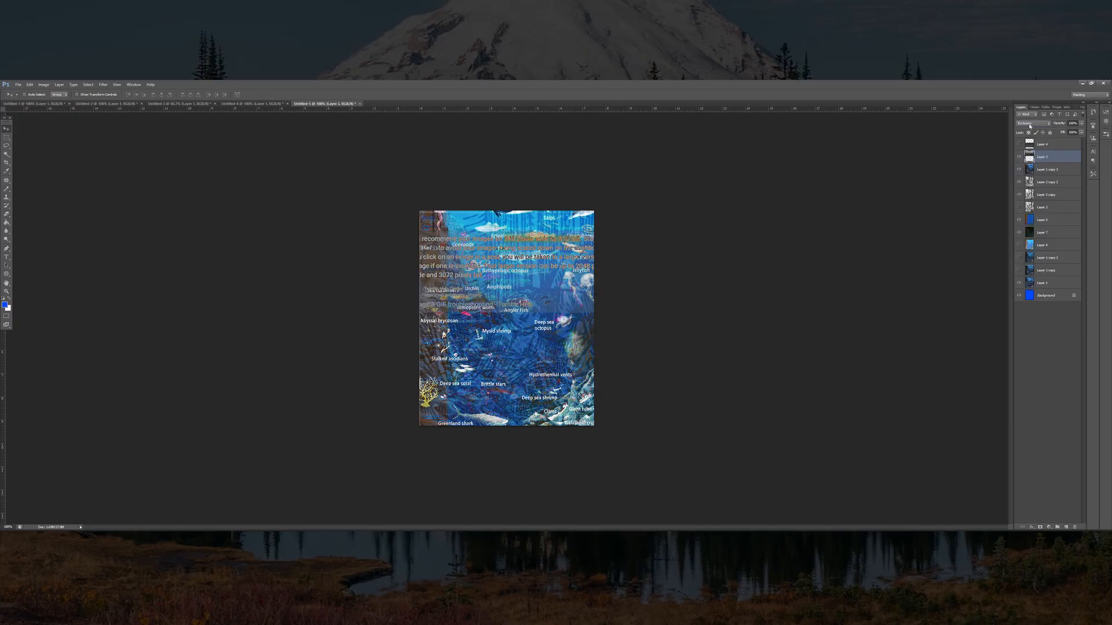
scroll(1029, 124, "down", 2)
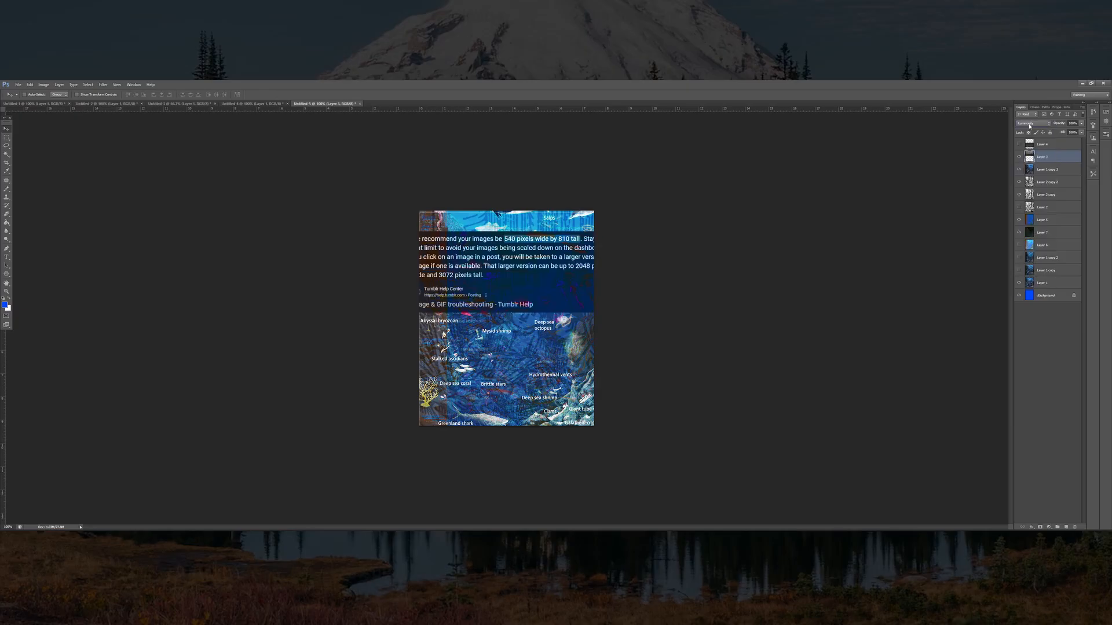
scroll(1029, 124, "up", 1)
scroll(1030, 124, "down", 1)
left_click(1082, 125)
left_click_drag(1081, 131, 1073, 131)
left_click(789, 258)
Free Transform the text screenshot to a narrower size that fits inside the canvas, reposition it near the top, and apply
key("ctrl+t")
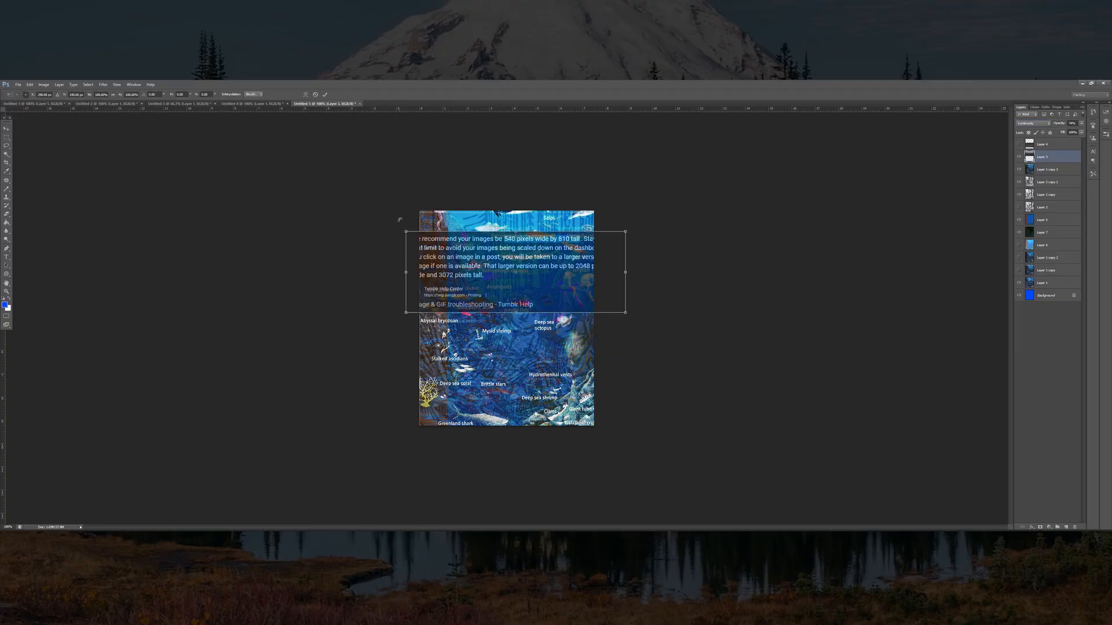
left_click_drag(406, 232, 437, 237)
left_click_drag(626, 314, 566, 315)
mouse_move(549, 300)
left_mouse_down()
mouse_move(528, 283)
mouse_move(537, 284)
left_mouse_up()
key("v")
left_click(535, 248)
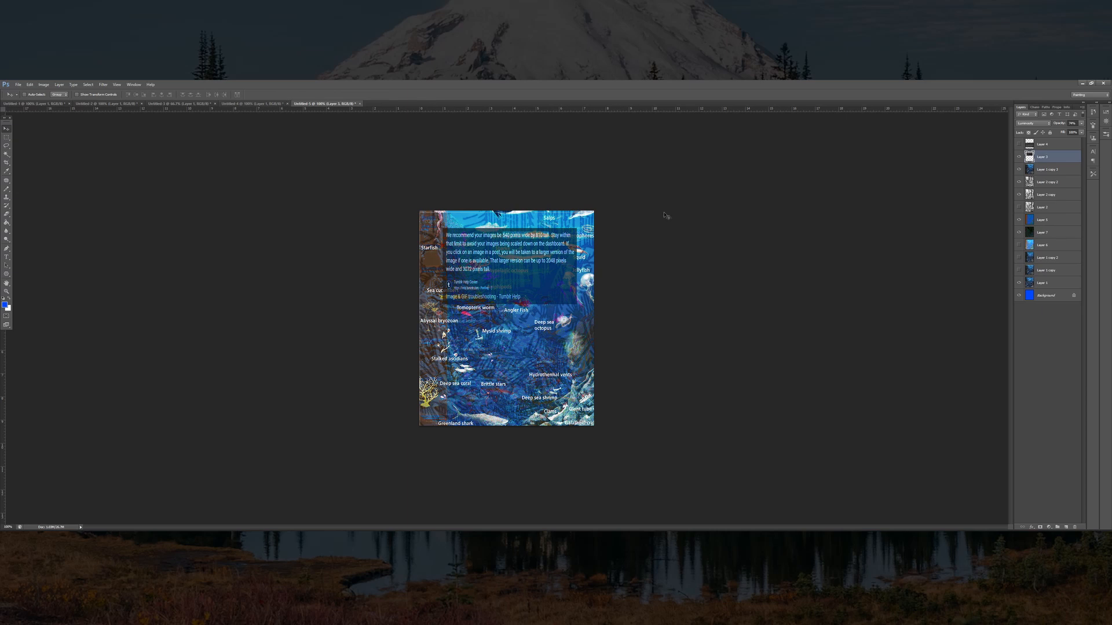
Marquee-select the Tumblr Help Center lines of the text screenshot and apply a Mosaic filter with cell size 6
left_click(7, 138)
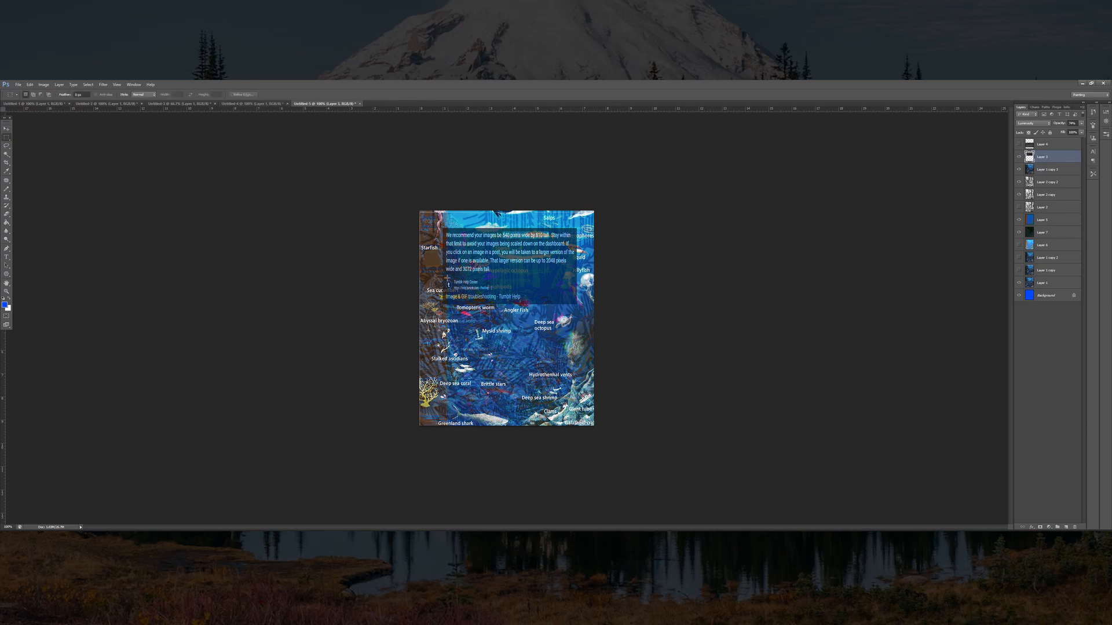
left_click_drag(445, 277, 523, 302)
left_click(103, 84)
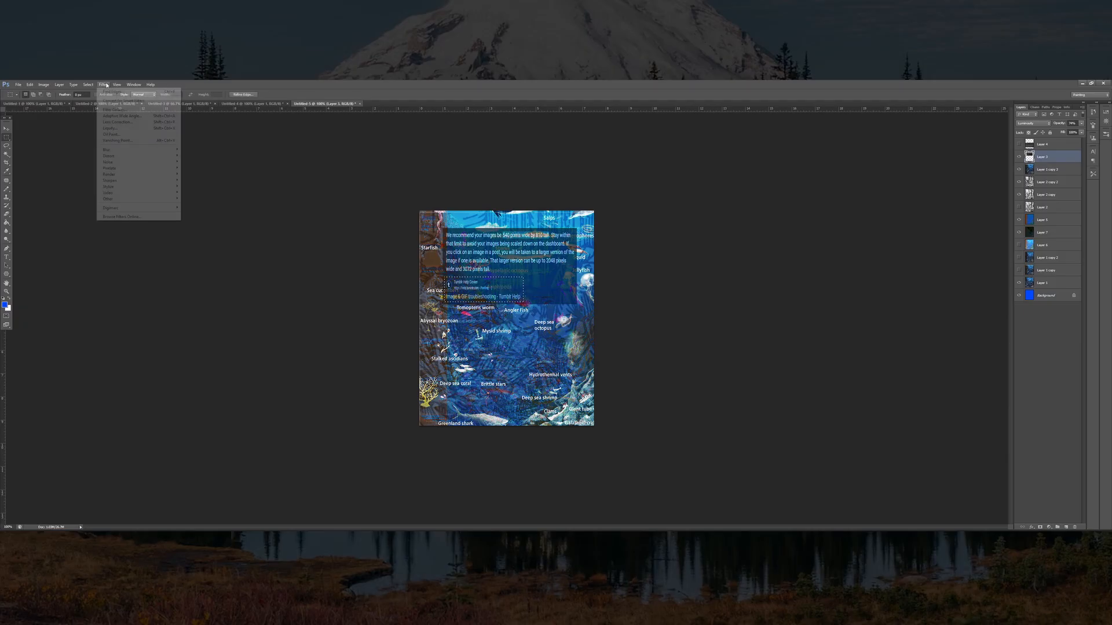
mouse_move(145, 164)
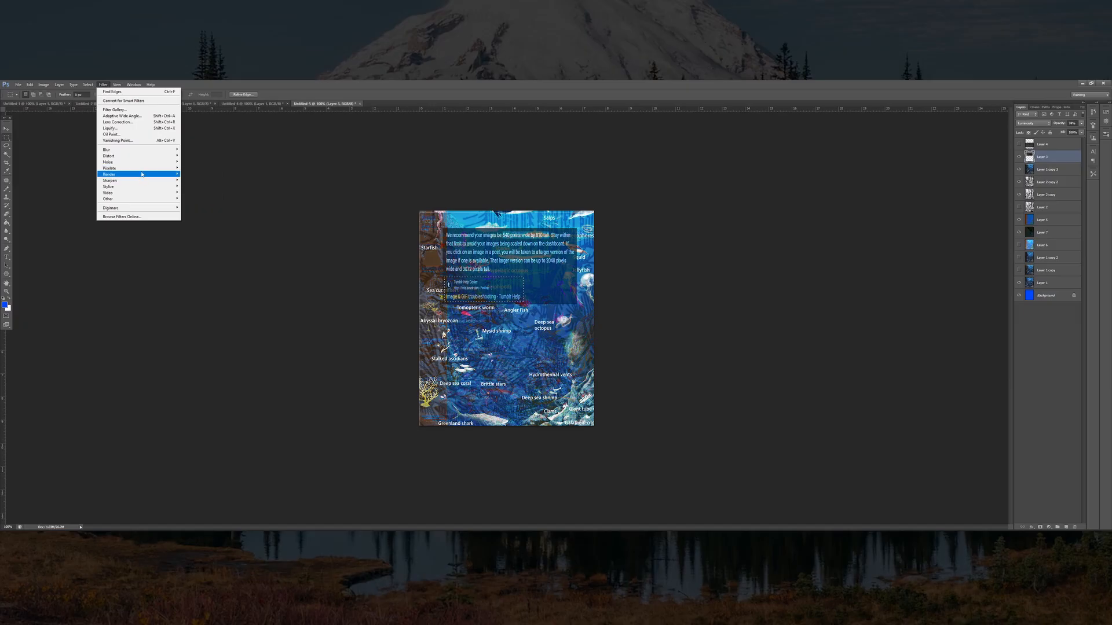
left_click(193, 199)
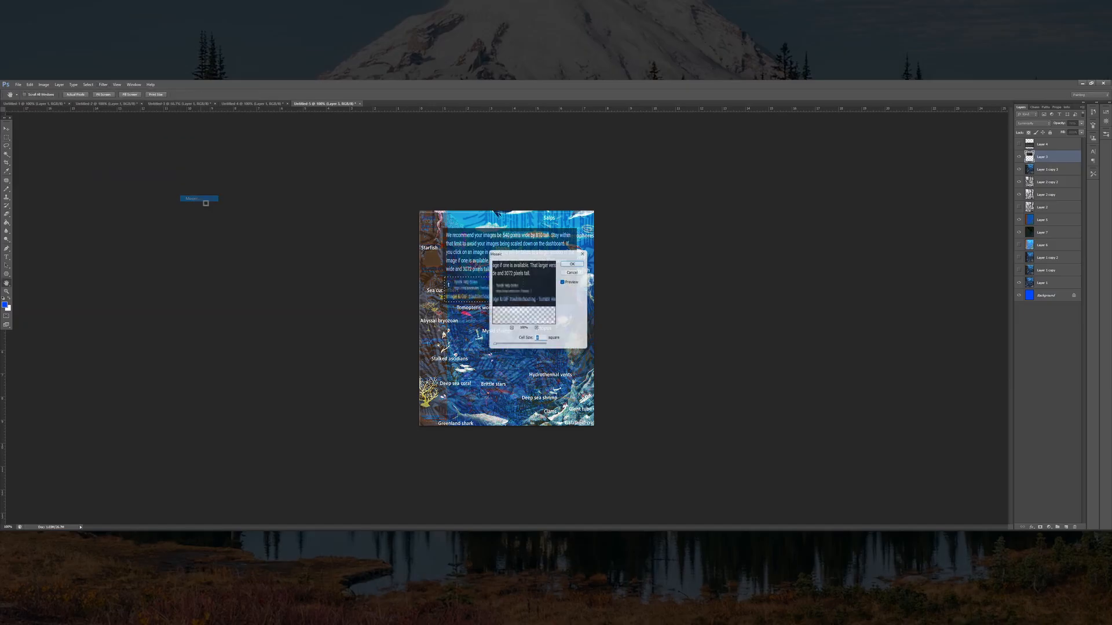
type("6")
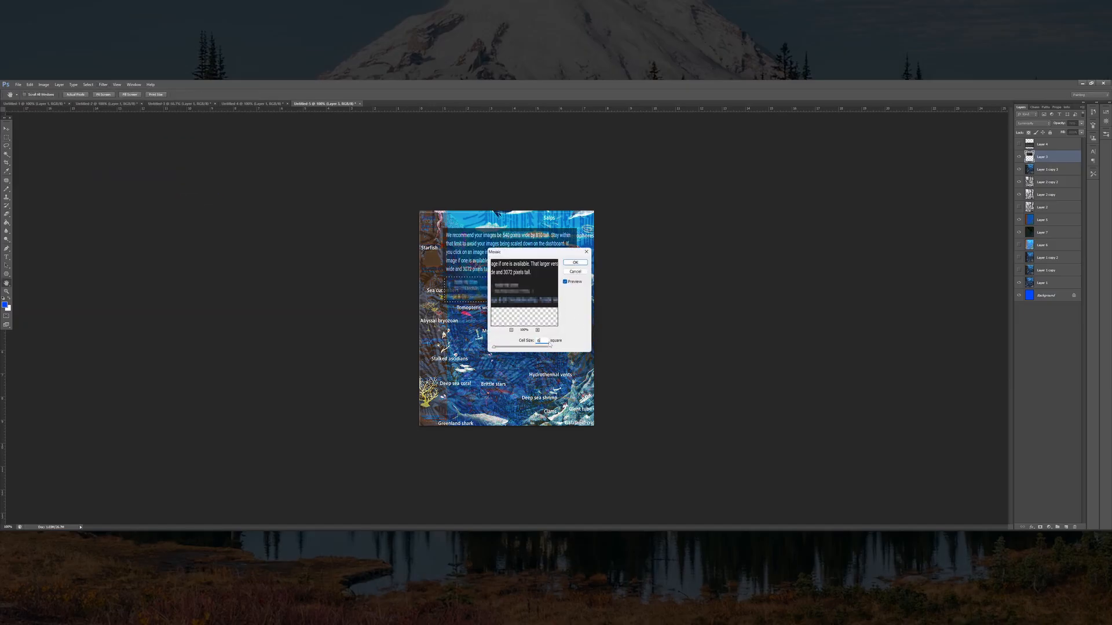
left_click(575, 262)
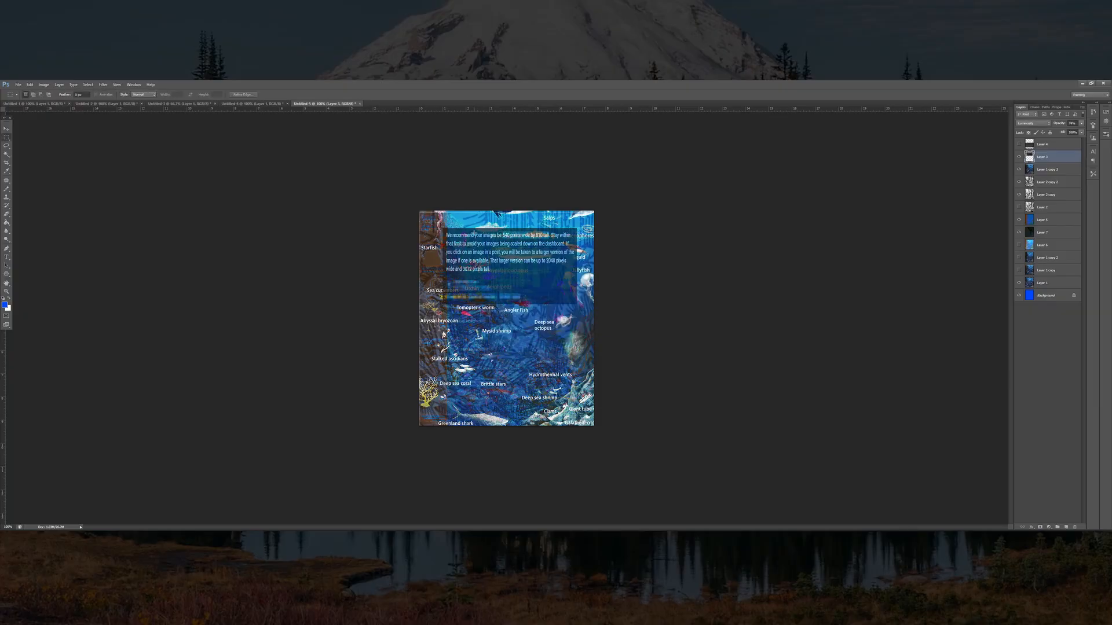
Pixelate the highlighted "540 pixels wide by 810 tall" wording with the same Mosaic filter and clear the selection
left_click_drag(474, 231, 575, 229)
left_click(481, 238)
key("Delete")
key("ctrl+d")
left_click_drag(462, 239, 467, 248)
Look up the Step Backward command among the editing commands
key("alt+z")
key("alt+z")
key("alt+z")
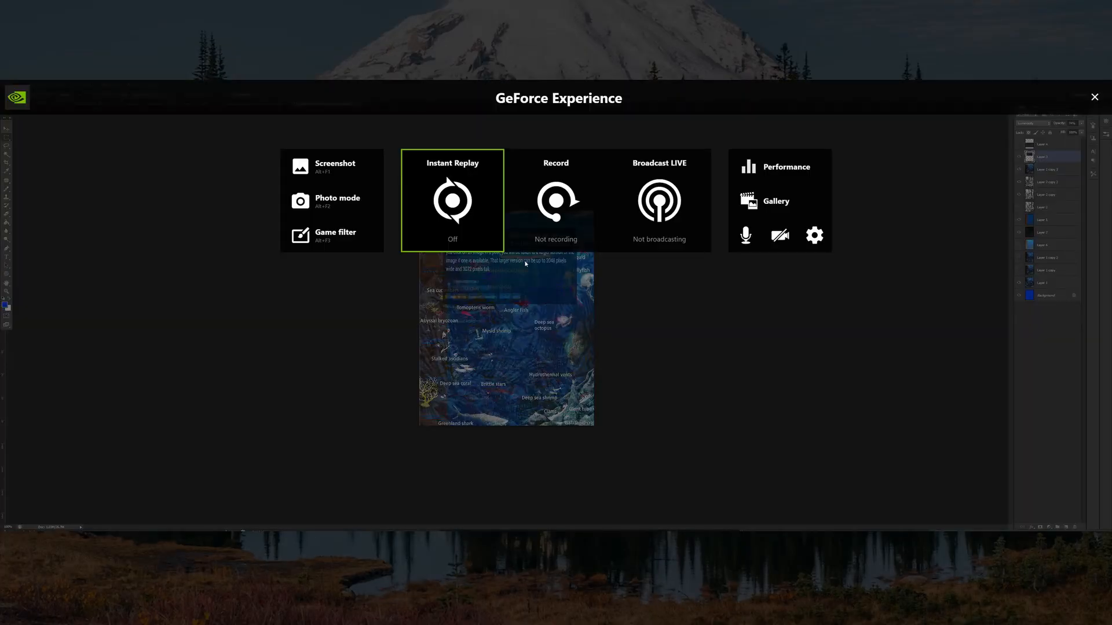
key("alt+z")
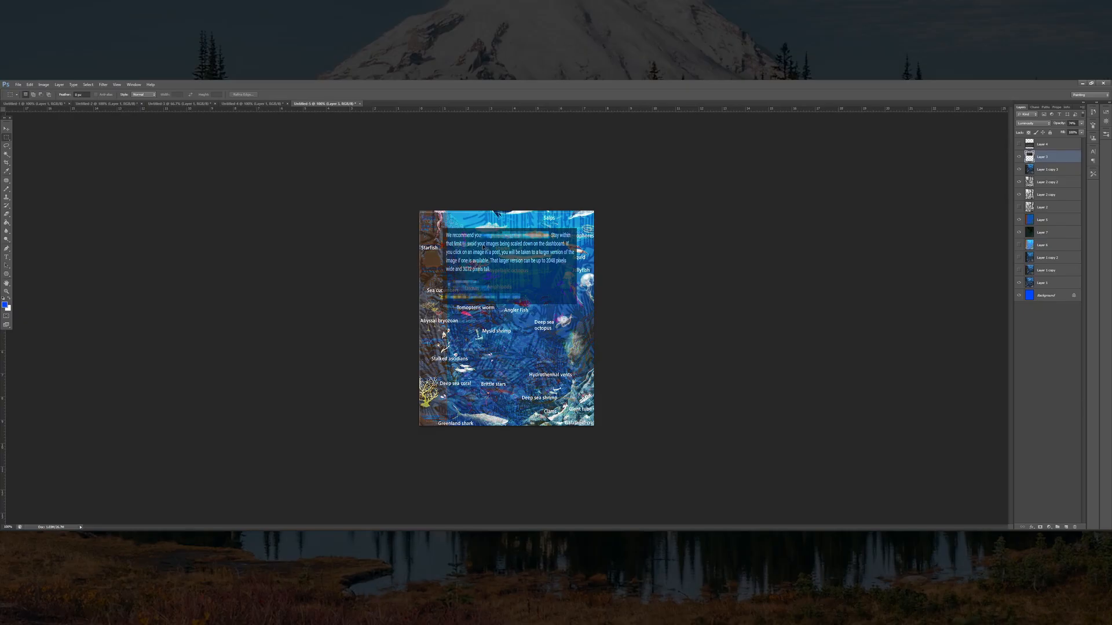
left_click(29, 84)
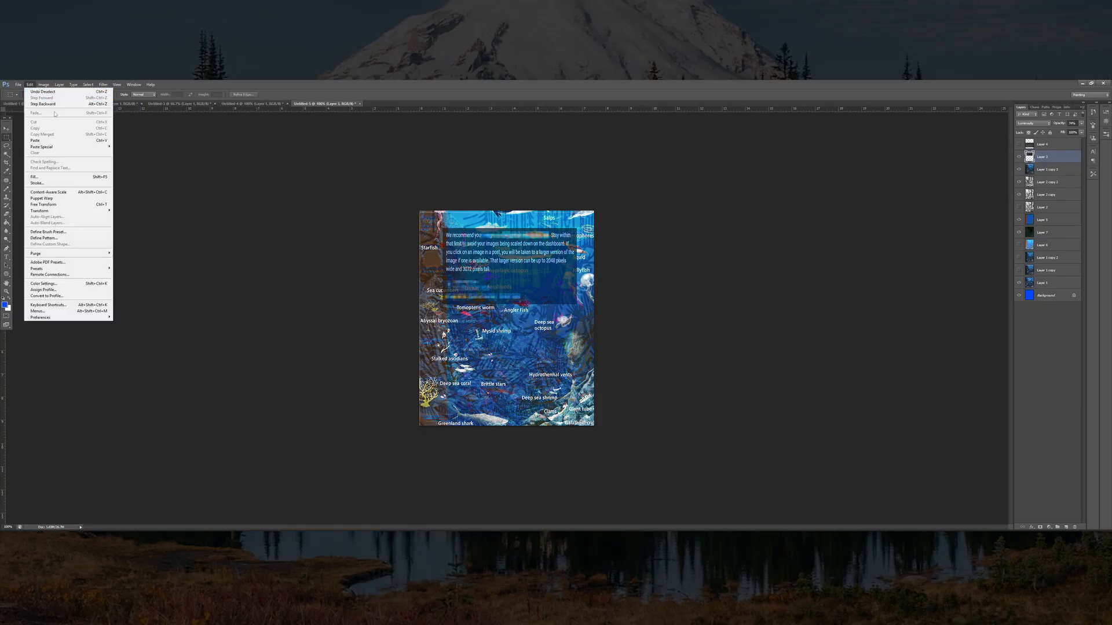
left_click(43, 104)
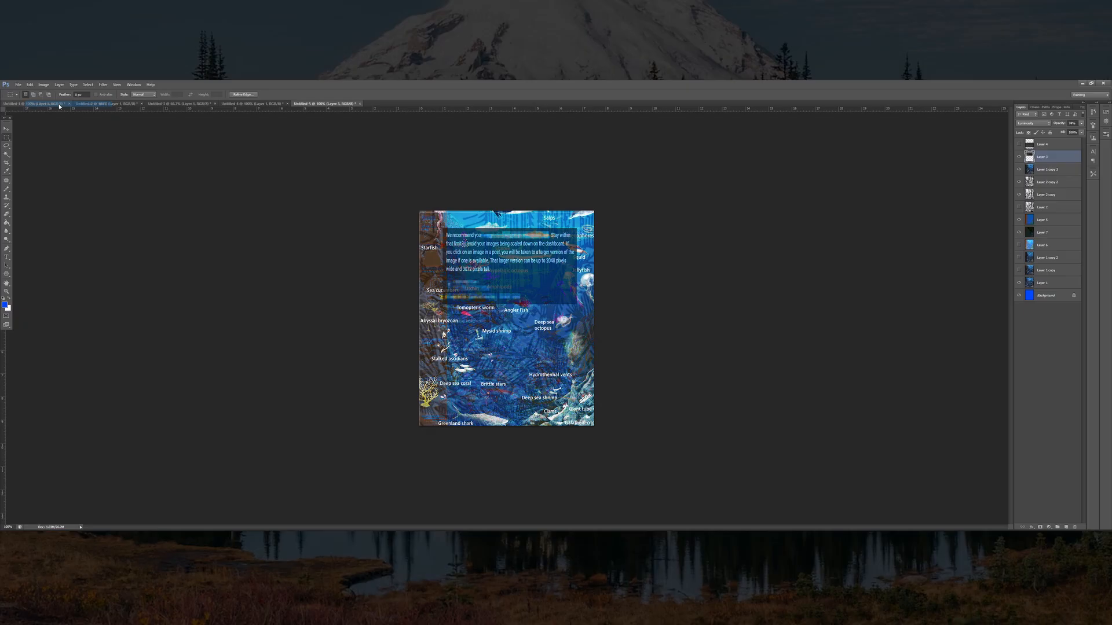
Step back one edit in the document's history and clear the stray selection on the text screenshot
left_click(30, 85)
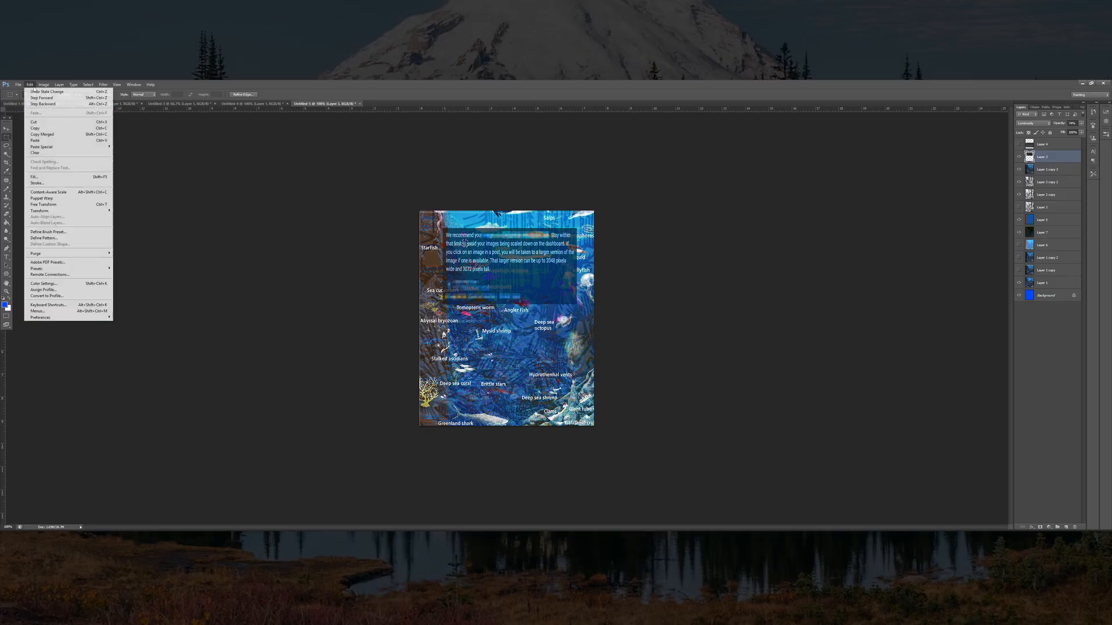
left_click(74, 105)
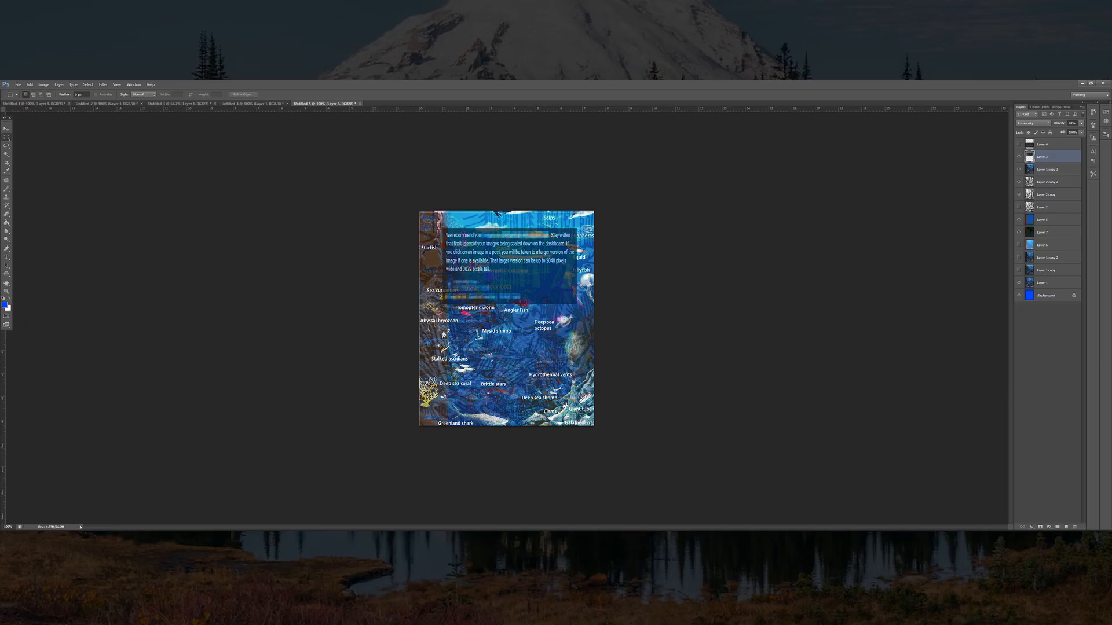
left_click_drag(462, 240, 466, 246)
left_click(502, 273)
Marquee-select words in the second and third lines of the text screenshot, delete them, and deselect
left_click_drag(485, 243, 564, 247)
key("Delete")
left_click(528, 246)
key("Delete")
key("ctrl+d")
left_click_drag(463, 249, 575, 256)
key("Delete")
key("ctrl+d")
key("Delete")
key("ctrl+d")
Delete more words from the lower lines of the text screenshot, deselect, and apply the Sharpen filter to the layer
mouse_move(446, 259)
left_mouse_down()
mouse_move(499, 250)
mouse_move(471, 246)
mouse_move(459, 264)
mouse_move(570, 265)
mouse_move(456, 267)
left_mouse_up()
key("Delete")
key("ctrl+d")
key("Delete")
key("ctrl+d")
key("Delete")
key("ctrl+d")
left_click(103, 85)
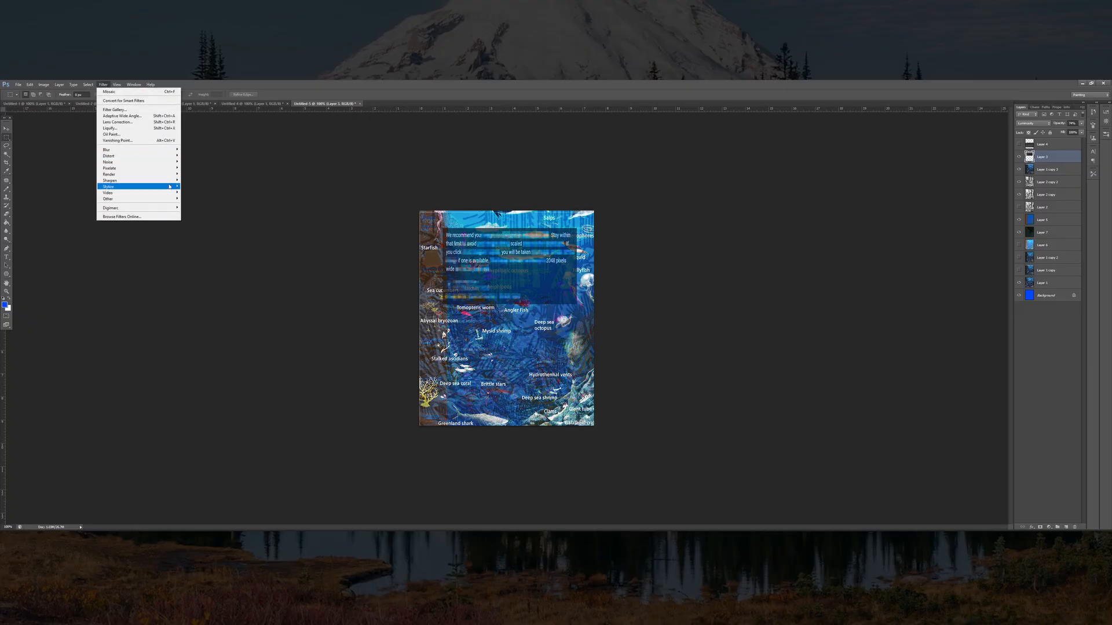
left_click(215, 180)
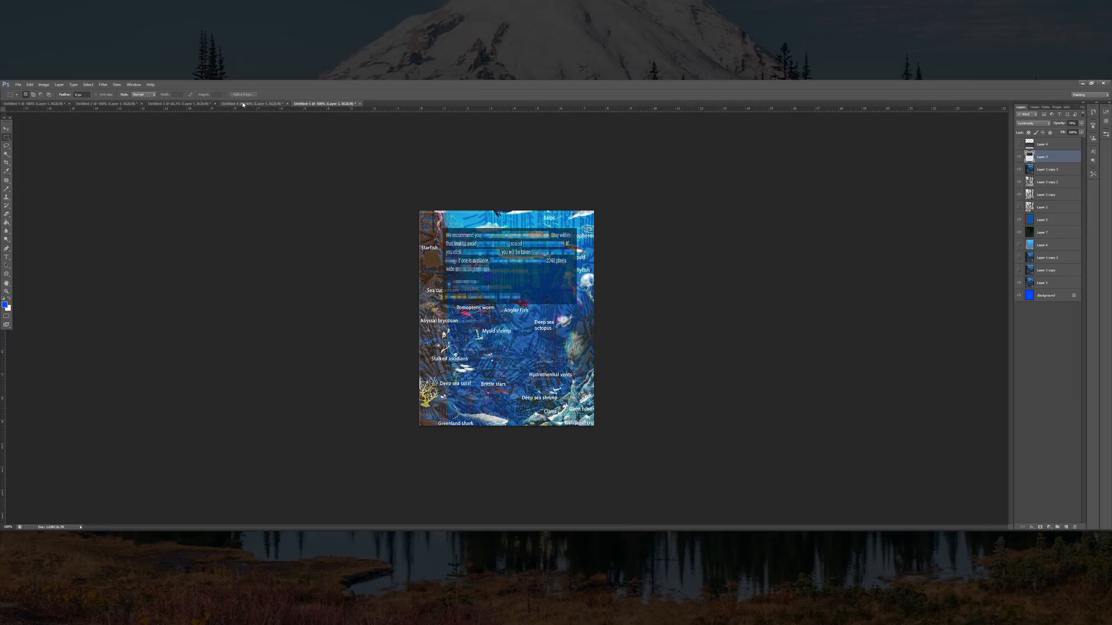
Show and select the notepad-text Layer 4, try different blending modes on it, and settle on Difference
left_click(1019, 145)
left_click(1047, 145)
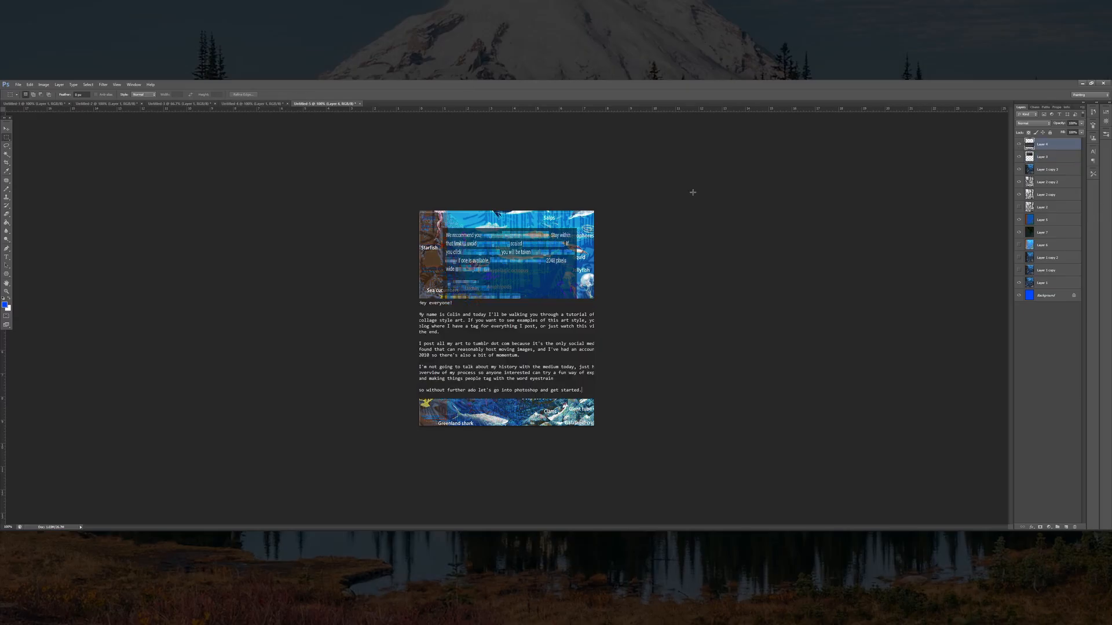
left_click(1032, 123)
left_click(1034, 177)
scroll(1033, 124, "down", 19)
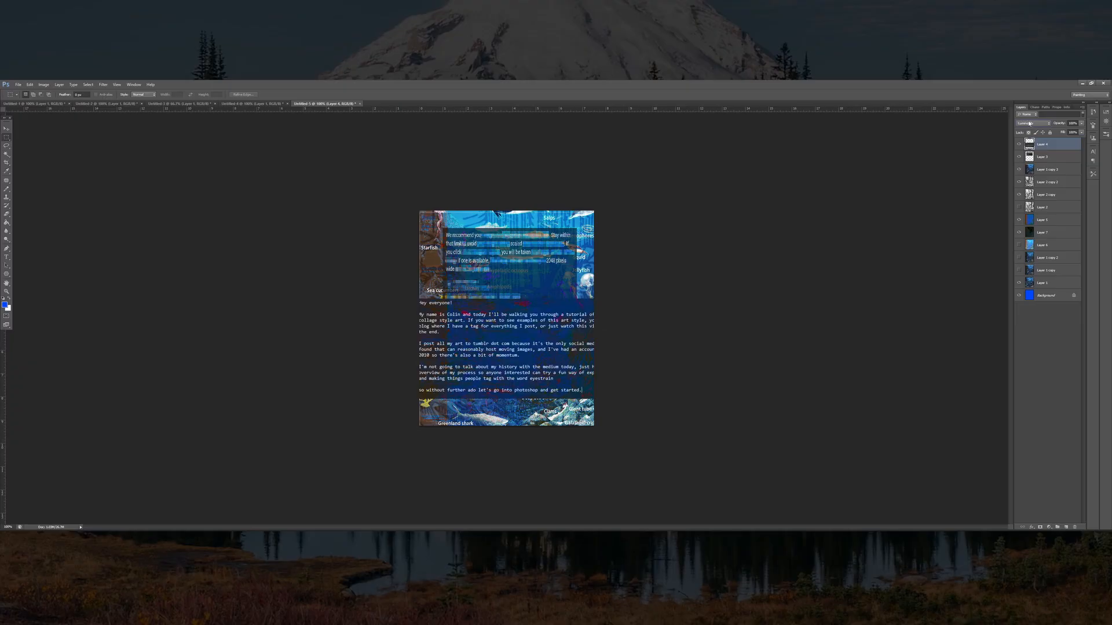
scroll(1029, 124, "up", 4)
scroll(1030, 123, "up", 3)
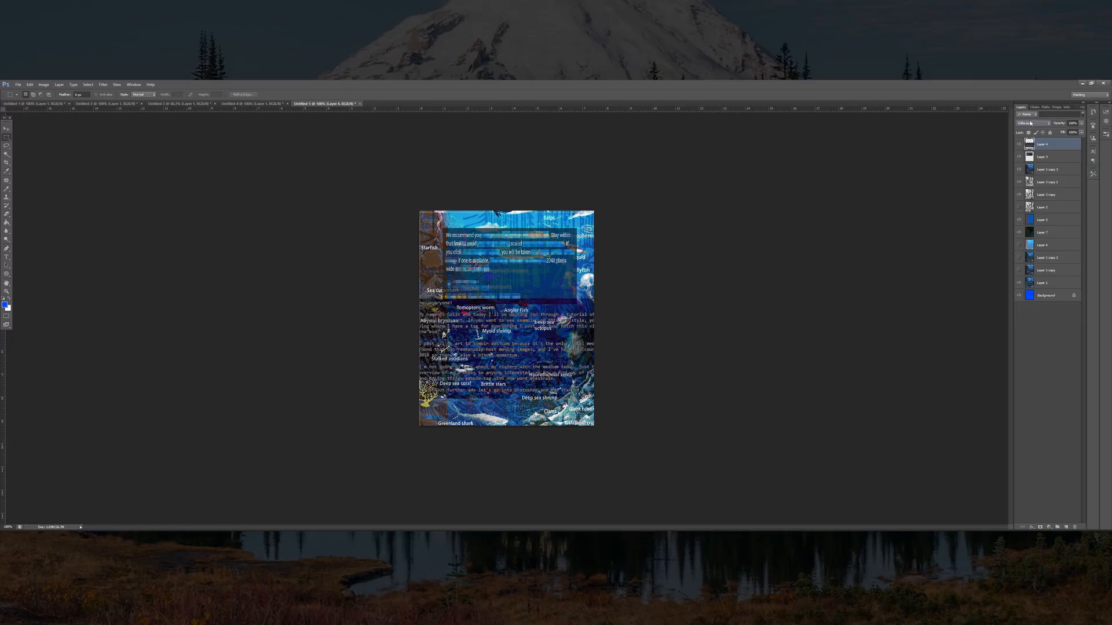
scroll(1030, 123, "down", 1)
scroll(1030, 123, "up", 1)
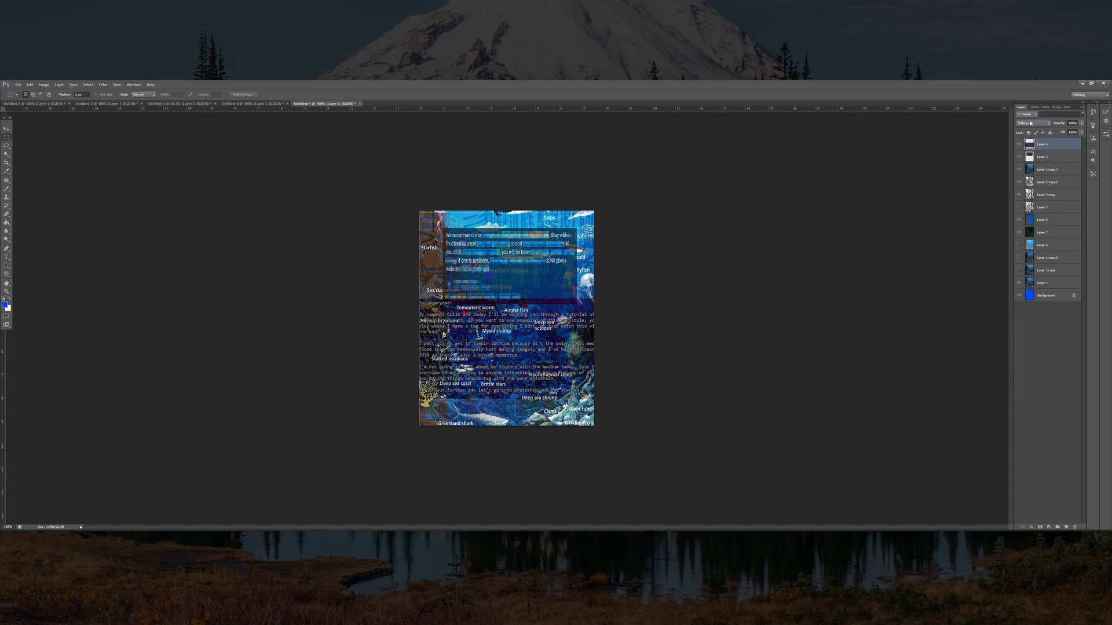
Lower Layer 4's opacity to about 50% and move its text slightly downward on the canvas
left_click(1081, 124)
left_click_drag(1073, 129, 1064, 132)
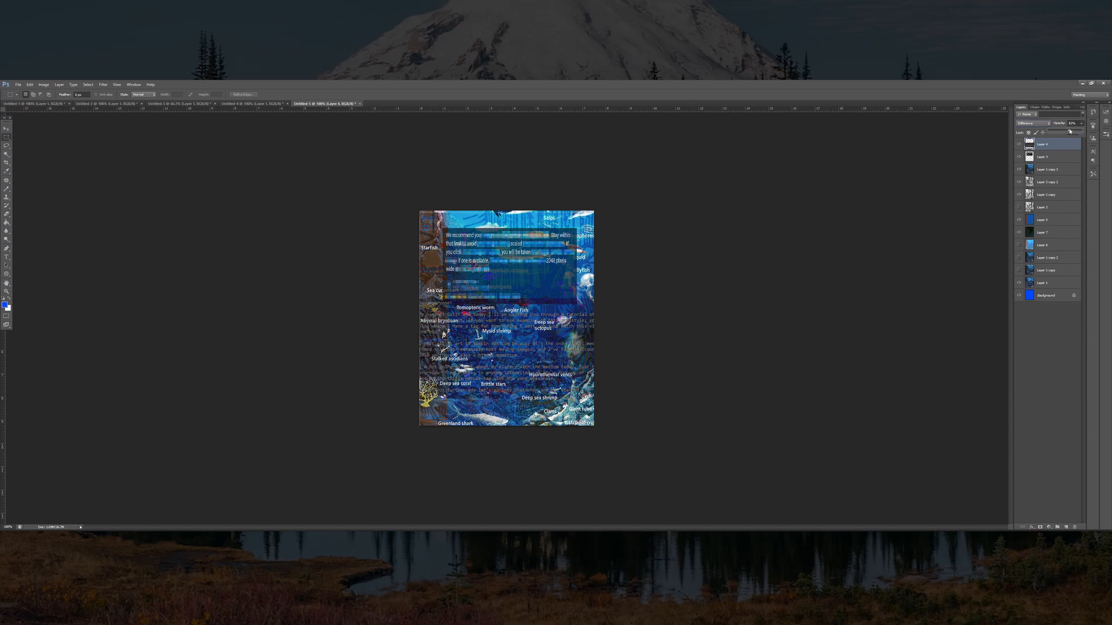
left_click(6, 129)
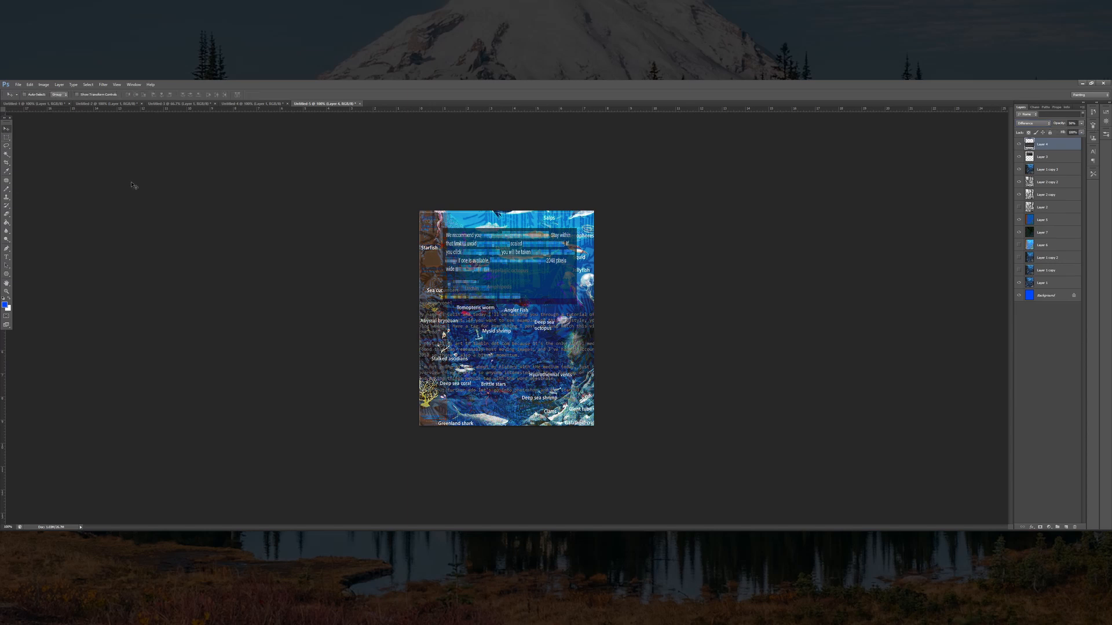
mouse_move(536, 375)
left_mouse_down()
mouse_move(530, 360)
mouse_move(522, 381)
left_mouse_up()
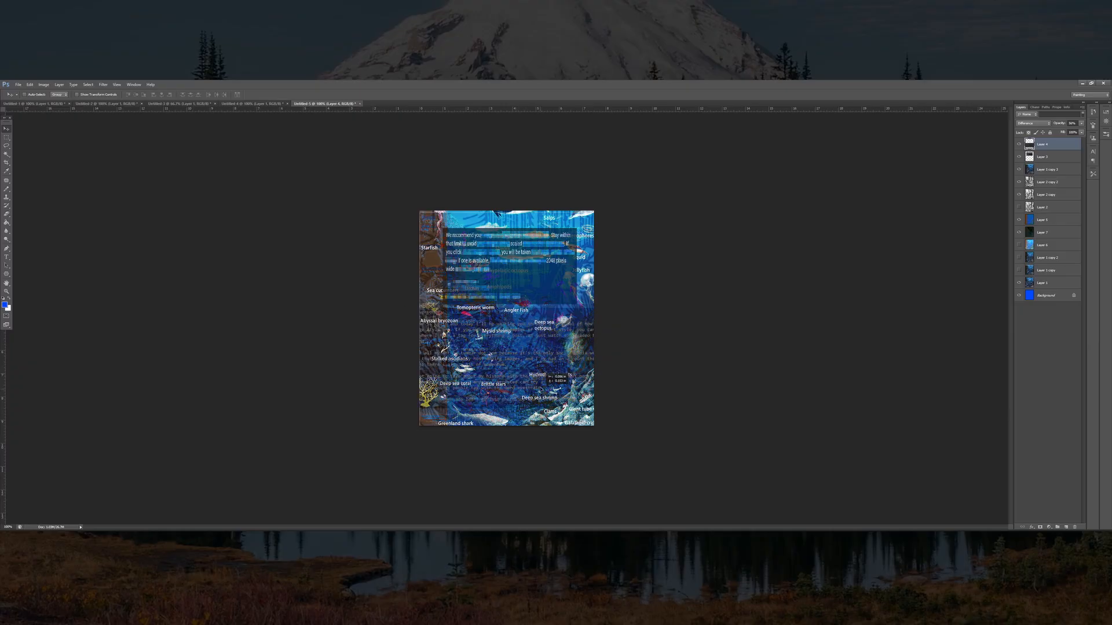
Open the Gaussian Blur filter for Layer 4
left_click(103, 85)
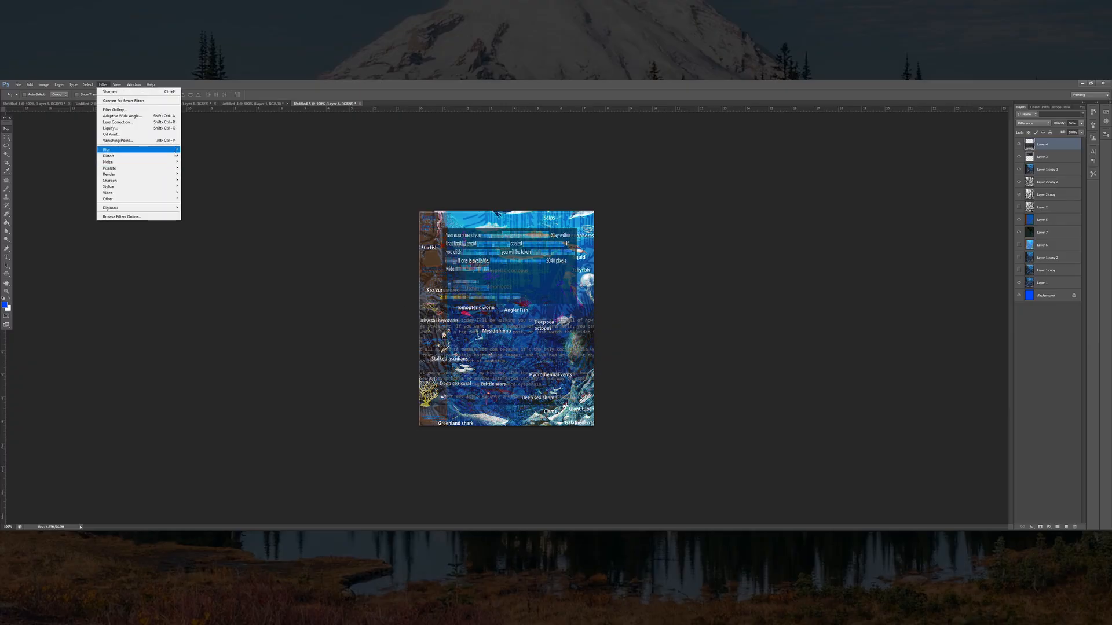
mouse_move(139, 149)
left_click(219, 197)
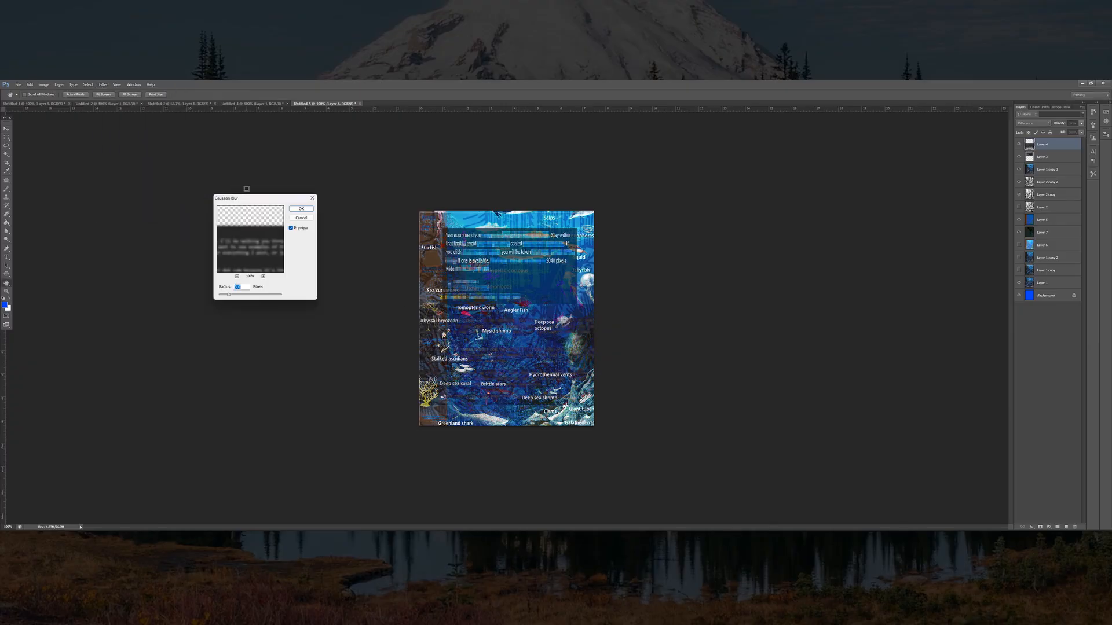
Try a 1-pixel Gaussian Blur on the top text layer, and add a new empty layer above it
type("1")
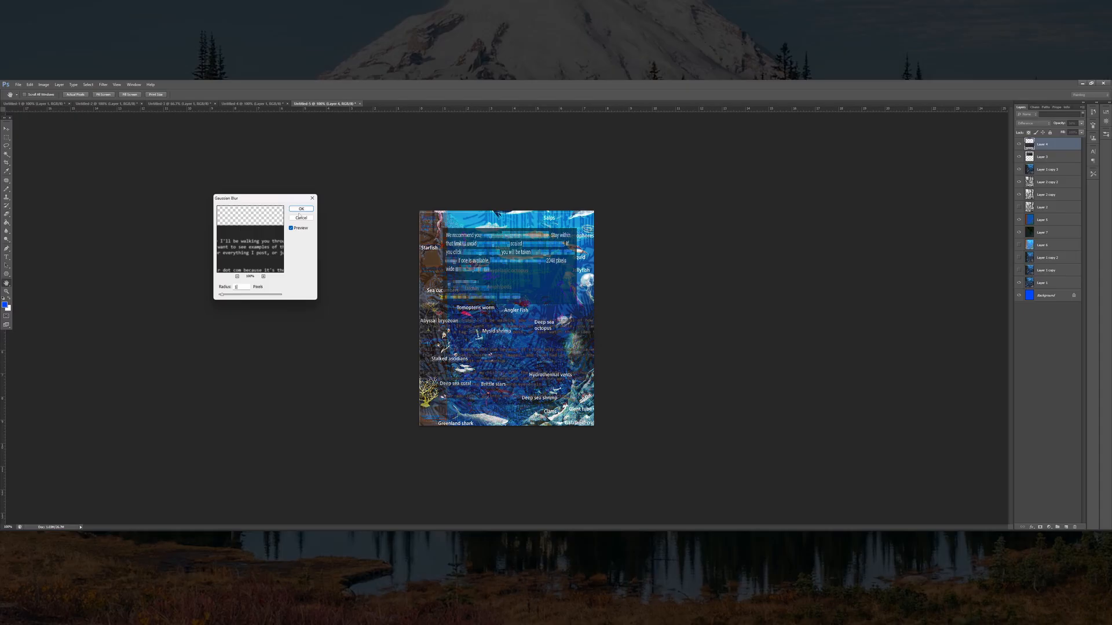
left_click(299, 215)
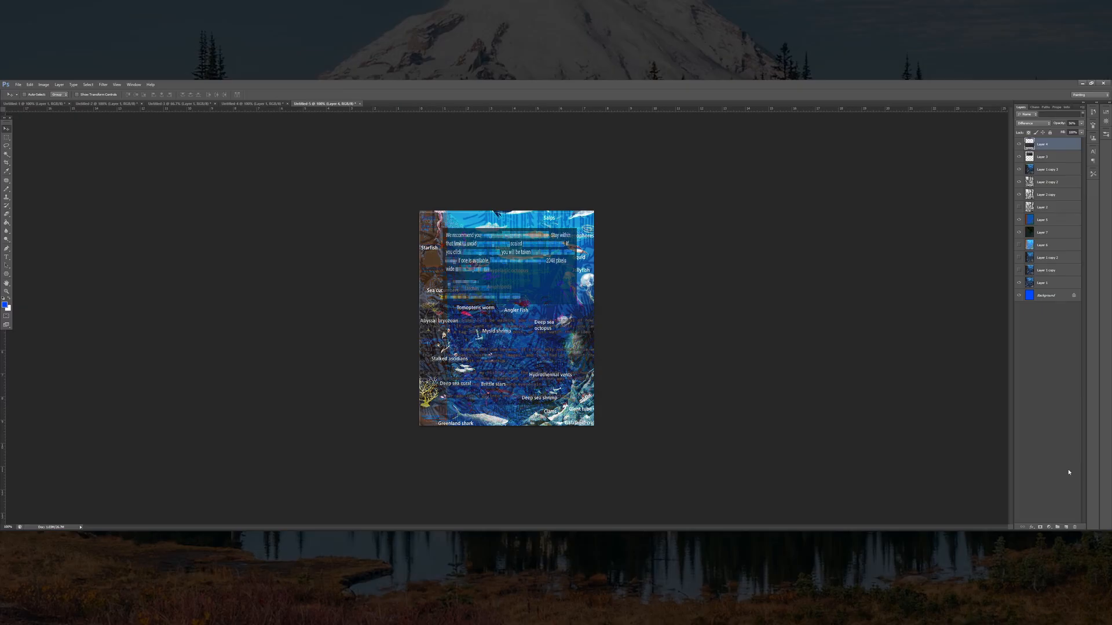
left_click(1067, 526)
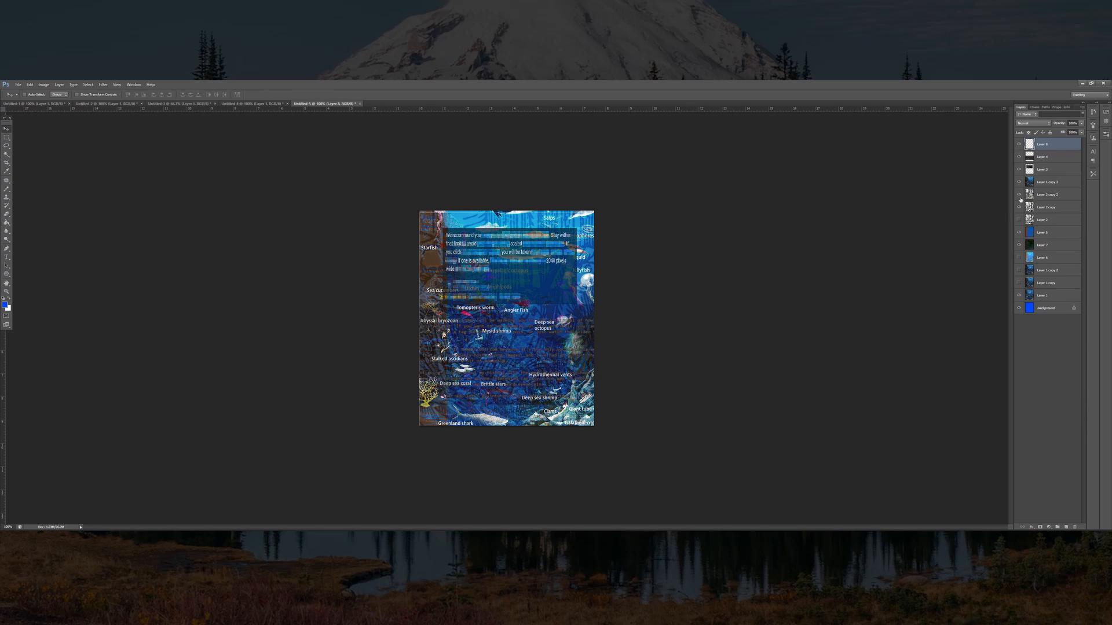
Create a new document 4000 pixels wide and 4000 pixels high
left_click(18, 85)
left_click(23, 92)
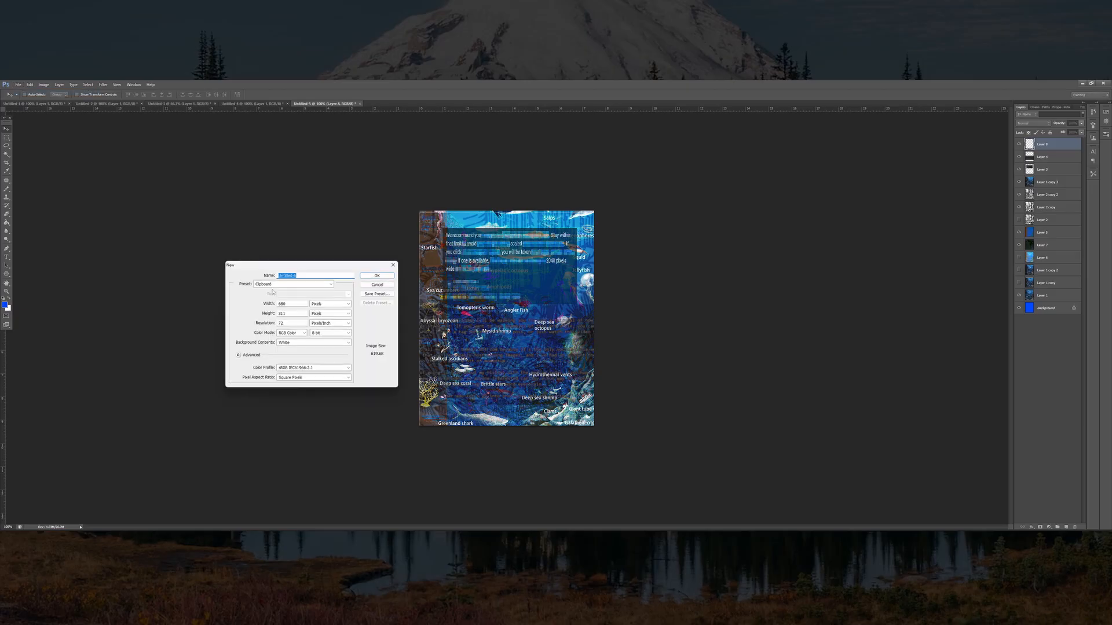
key("Tab")
type("4000")
key("Tab")
type("4000")
key("Return")
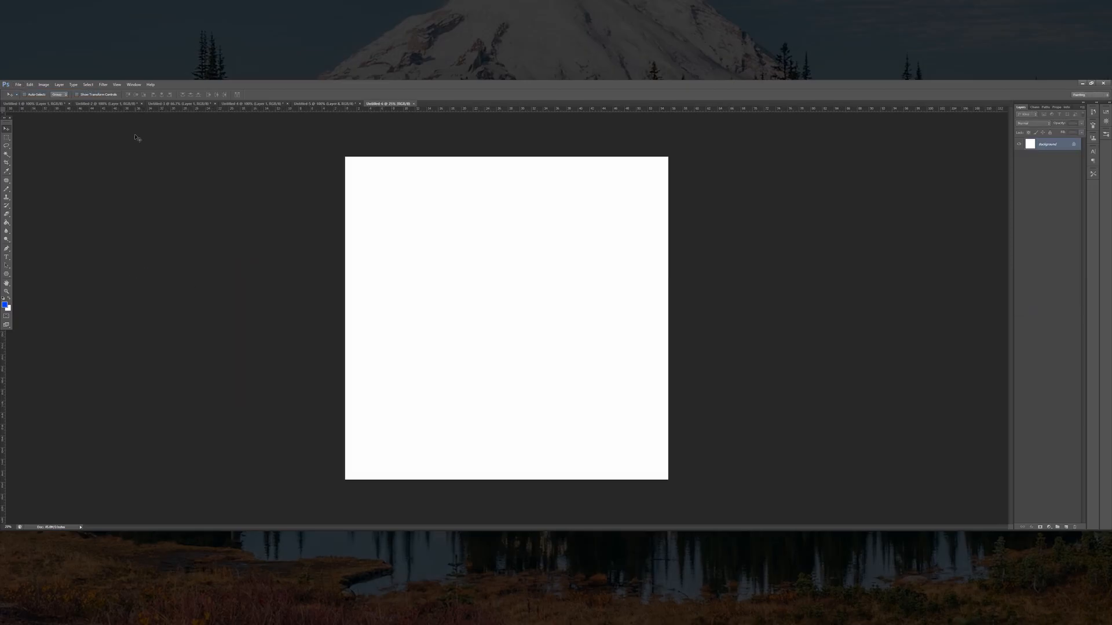
Add a new layer above the white background and fill it with black
left_click(7, 223)
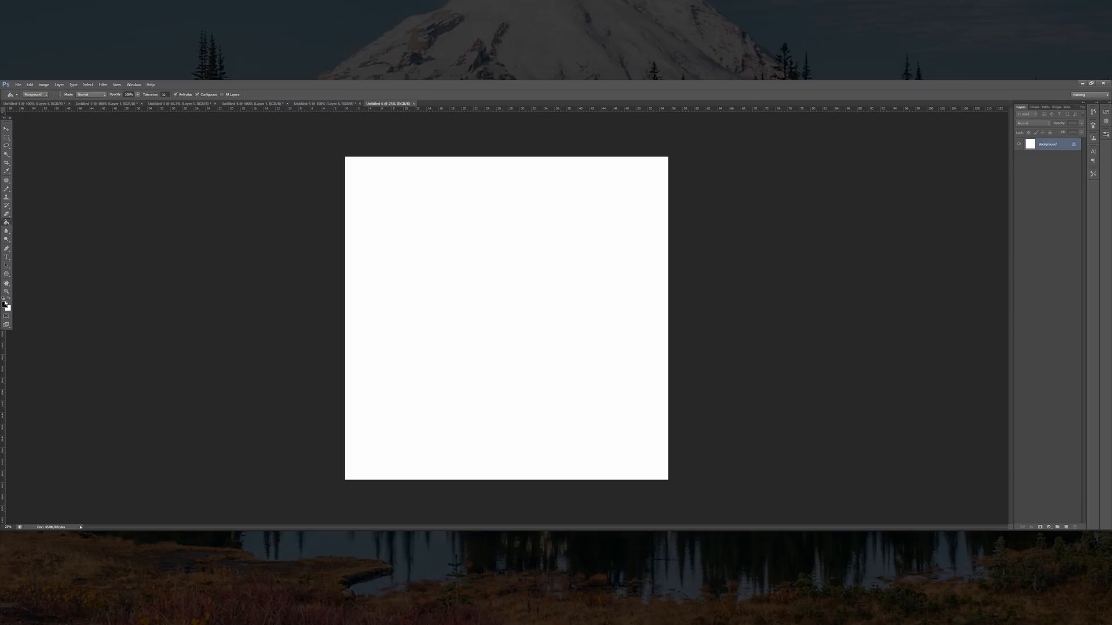
left_click(1066, 527)
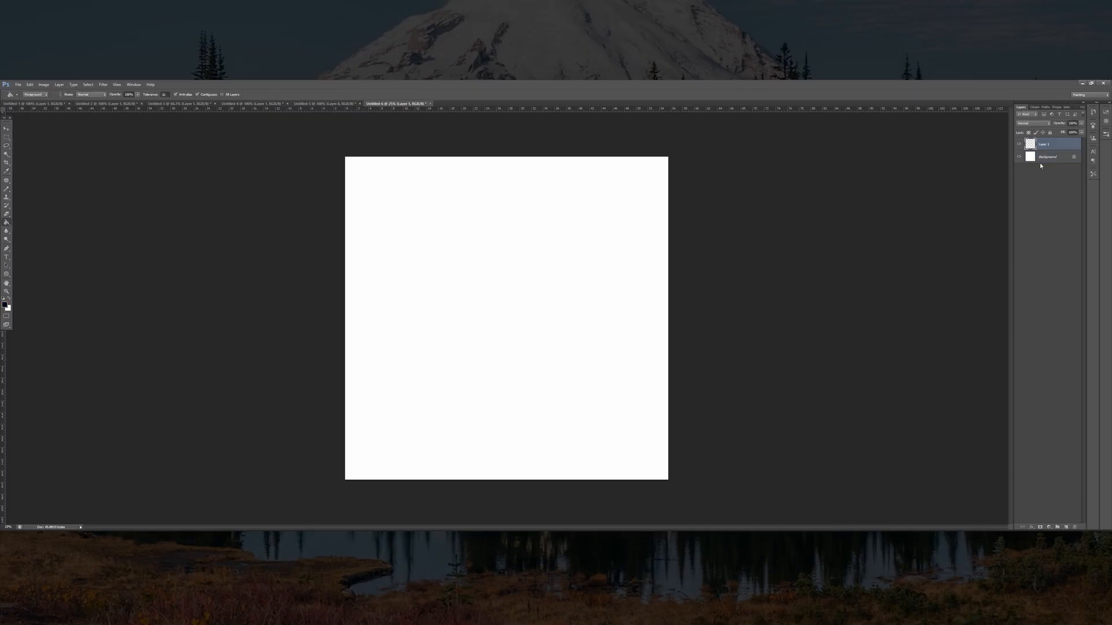
left_click(507, 287)
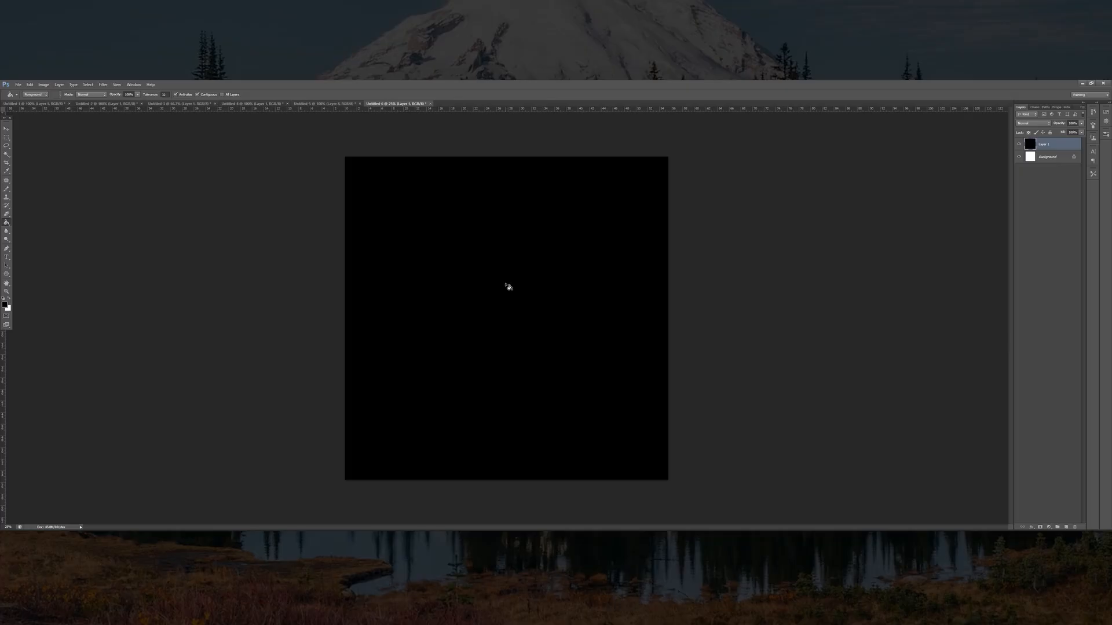
Set the black layer's blend mode to Dissolve and its opacity to 50%
left_click(1033, 124)
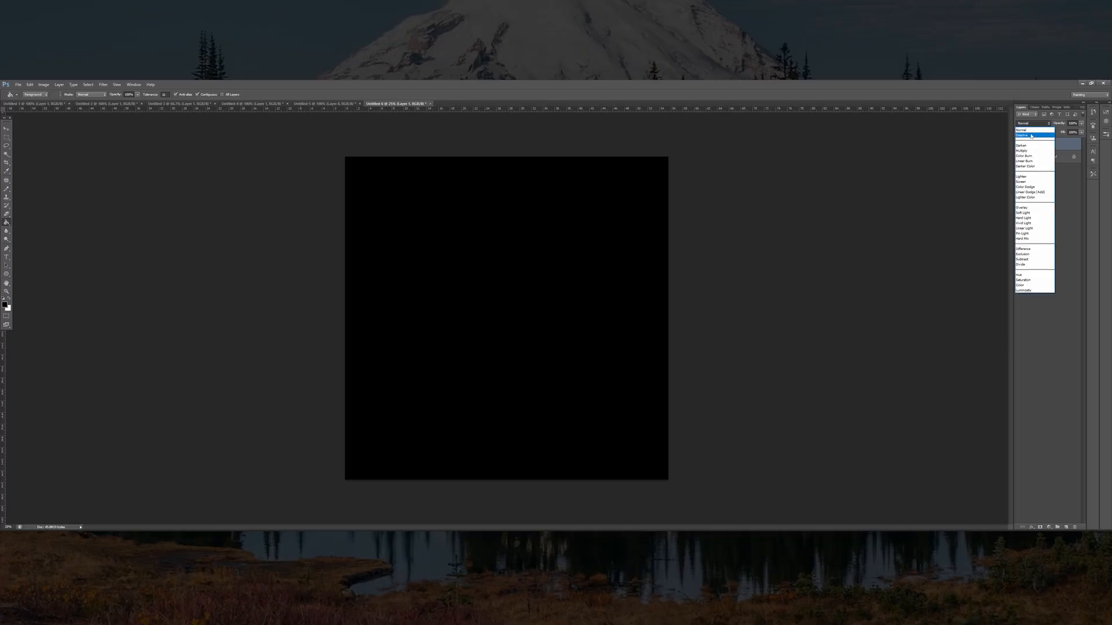
left_click(1031, 136)
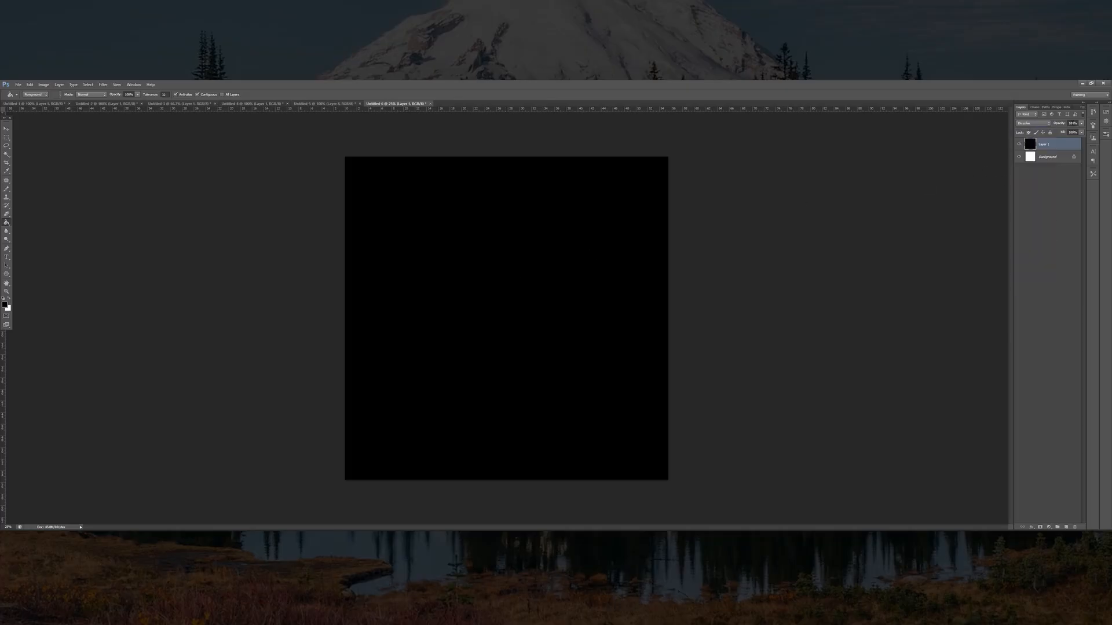
left_click_drag(1073, 124, 1043, 124)
type("50")
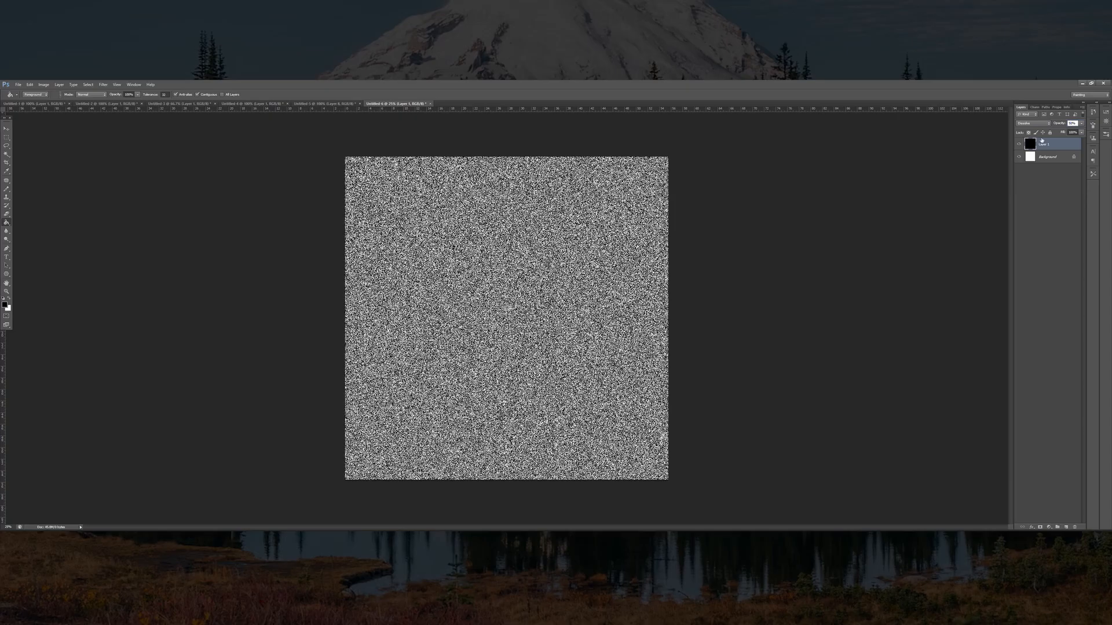
Merge the dissolved black layer and the white background into a single noise layer
left_click(1018, 247)
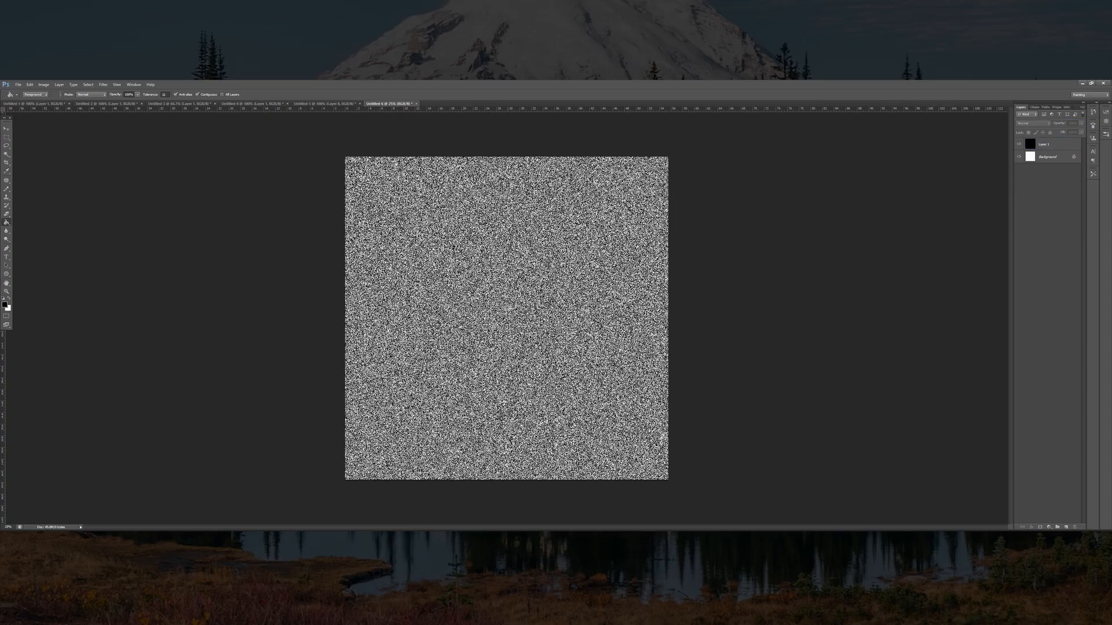
left_click(1049, 142)
left_click(1048, 158, "shift")
right_click(1051, 144)
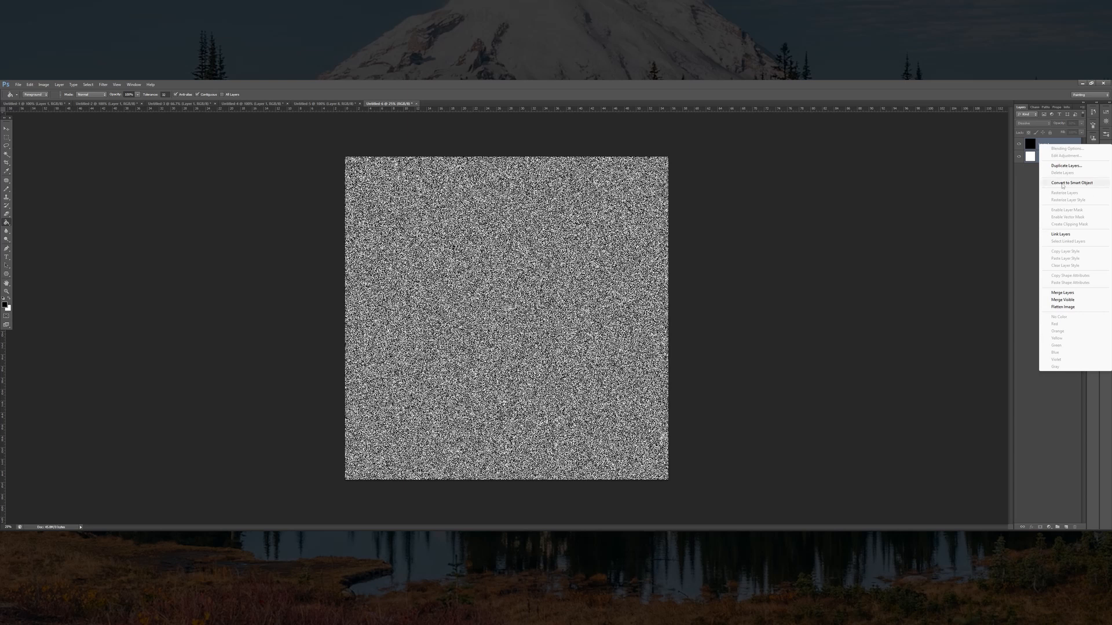
left_click(1062, 292)
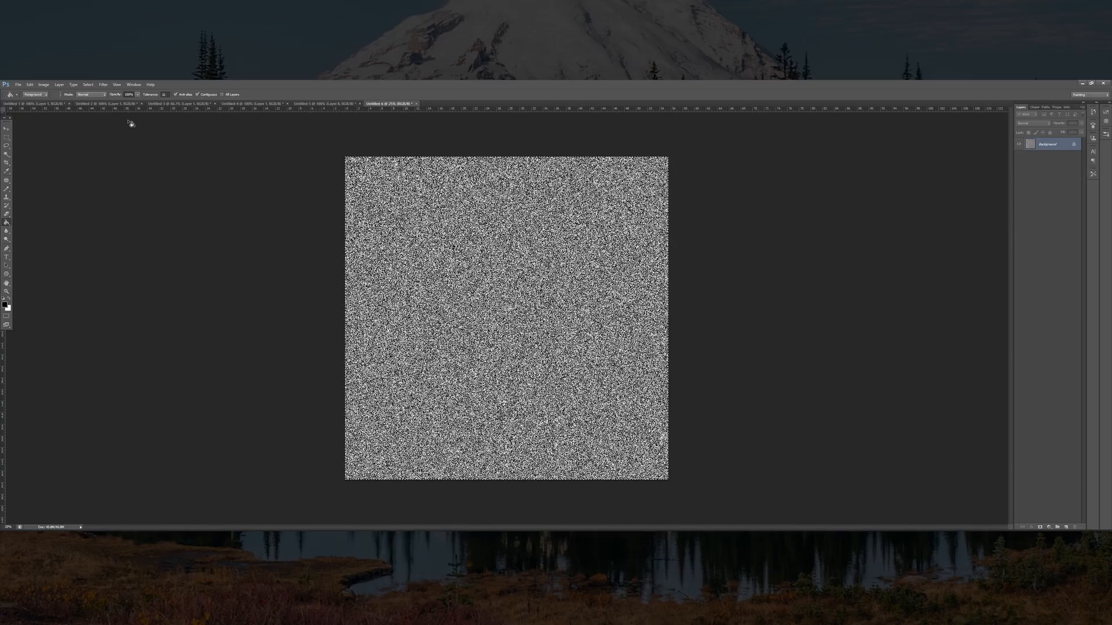
Switch back to the underwater collage document, paste the noise pattern onto its empty top layer and reposition it over the canvas
left_click(326, 103)
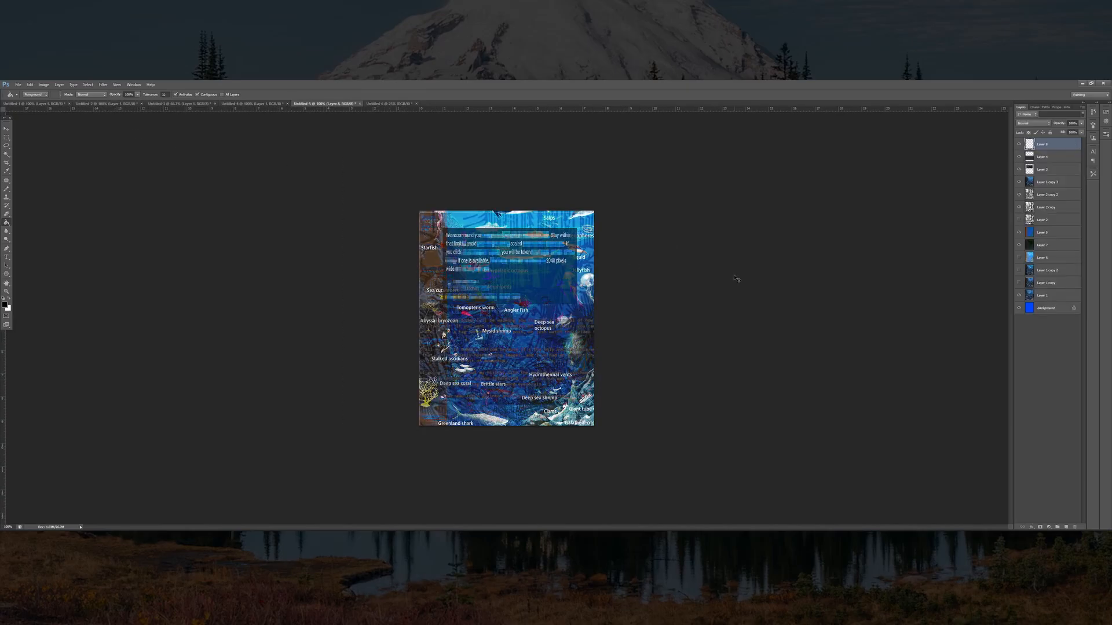
key("ctrl+v")
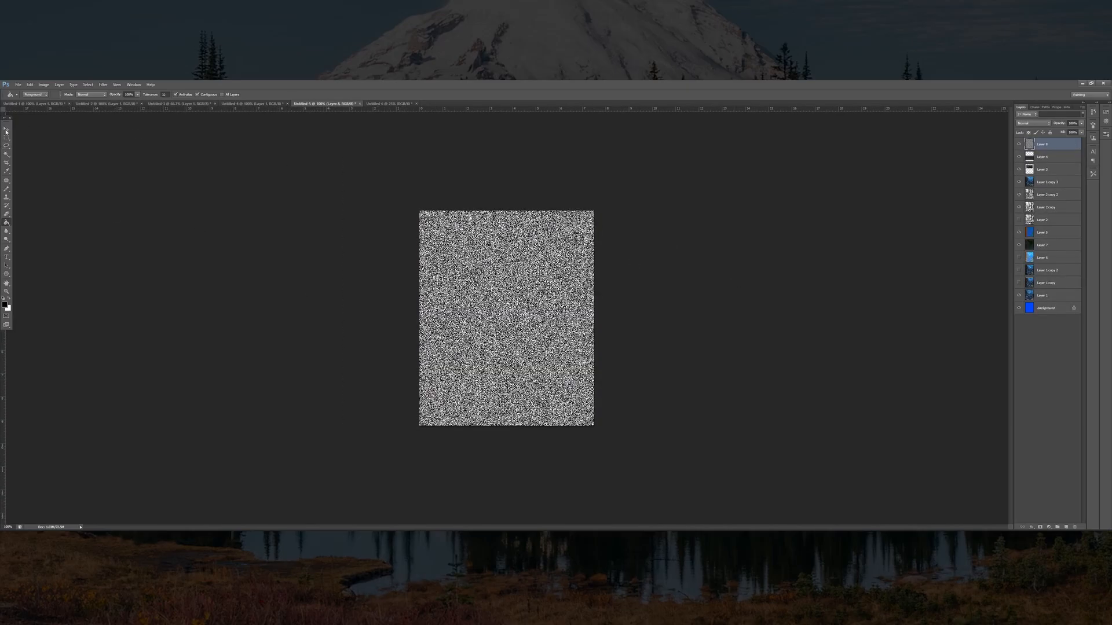
left_click(6, 130)
left_click_drag(229, 289, 602, 258)
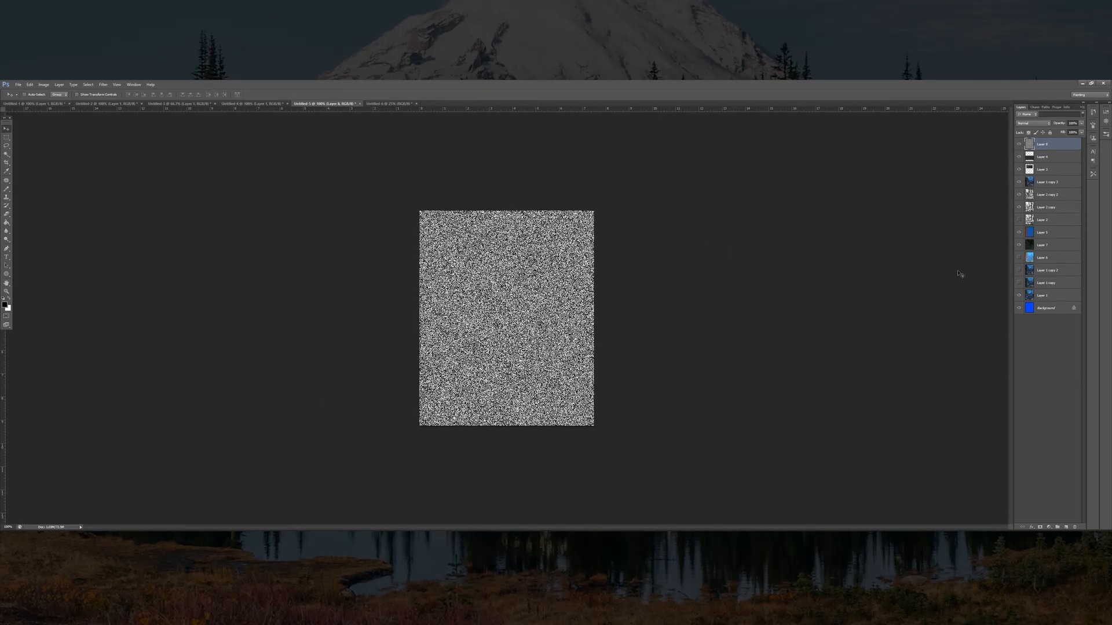
Hide the noise layer and add a new empty layer directly beneath it
left_click(1018, 145)
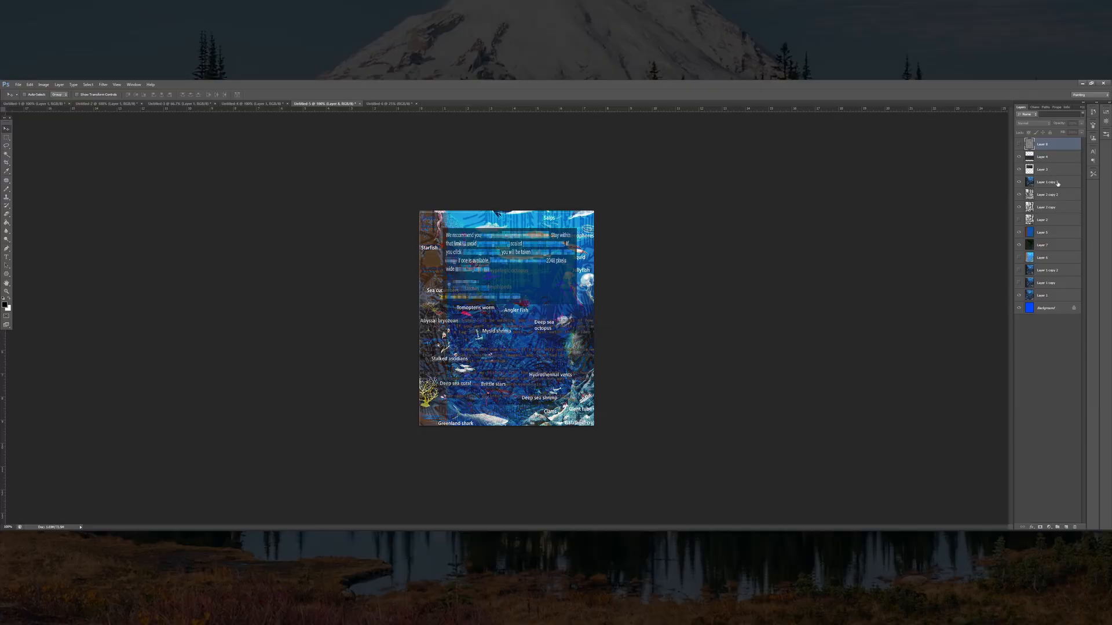
left_click(1066, 527)
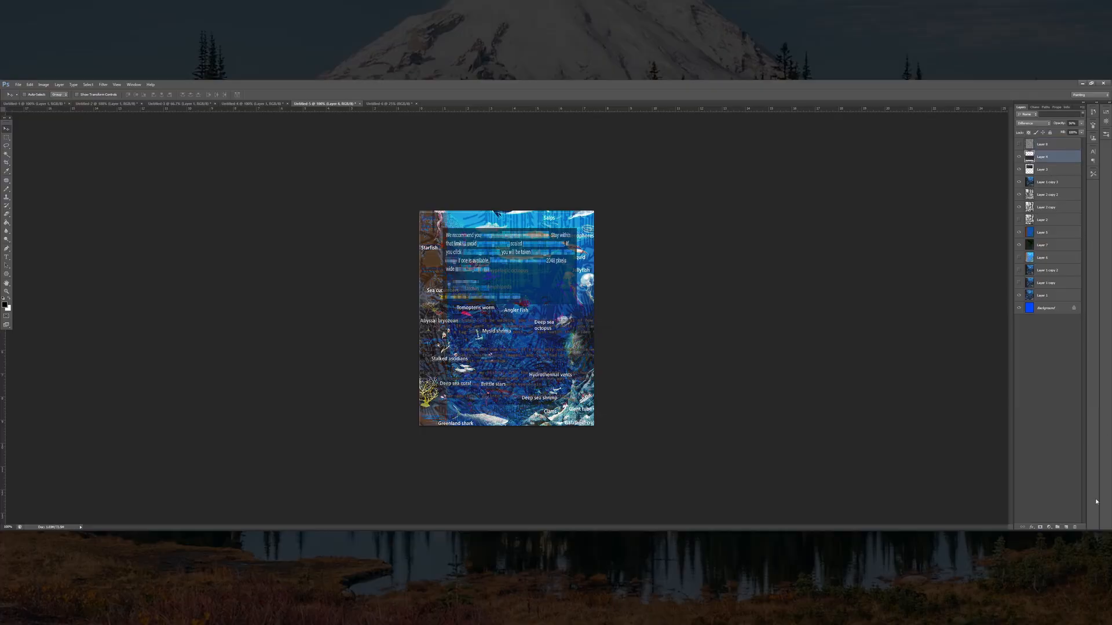
Activate the Gradient tool and open its gradient presets, keeping the black-to-transparent gradient
left_click(6, 196)
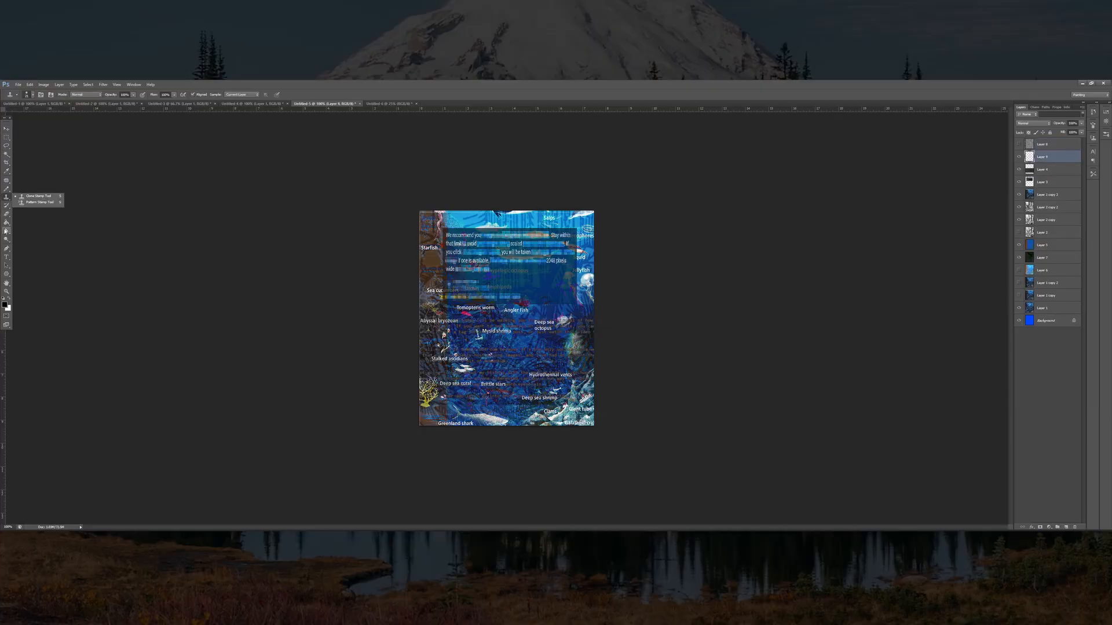
left_click(7, 222)
left_click(34, 221)
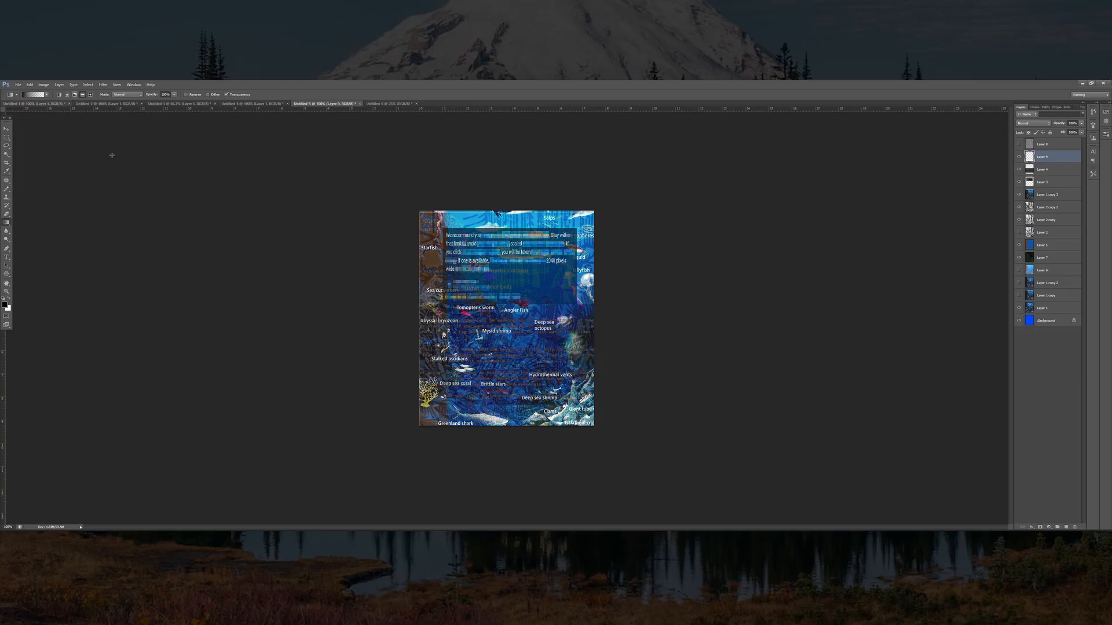
left_click(45, 95)
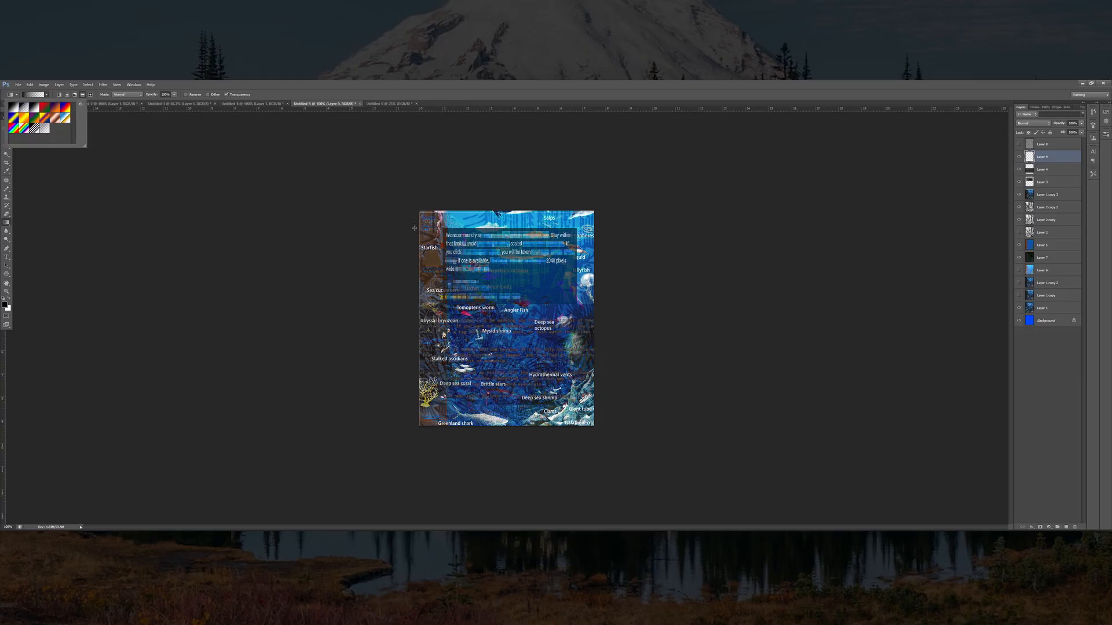
left_click(46, 96)
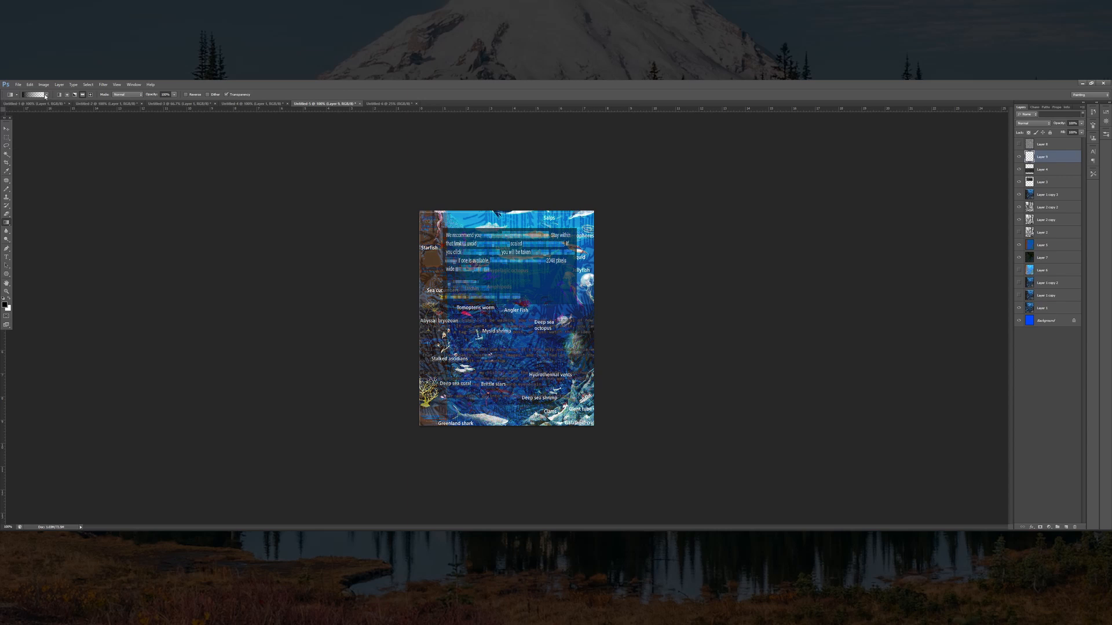
left_click(46, 96)
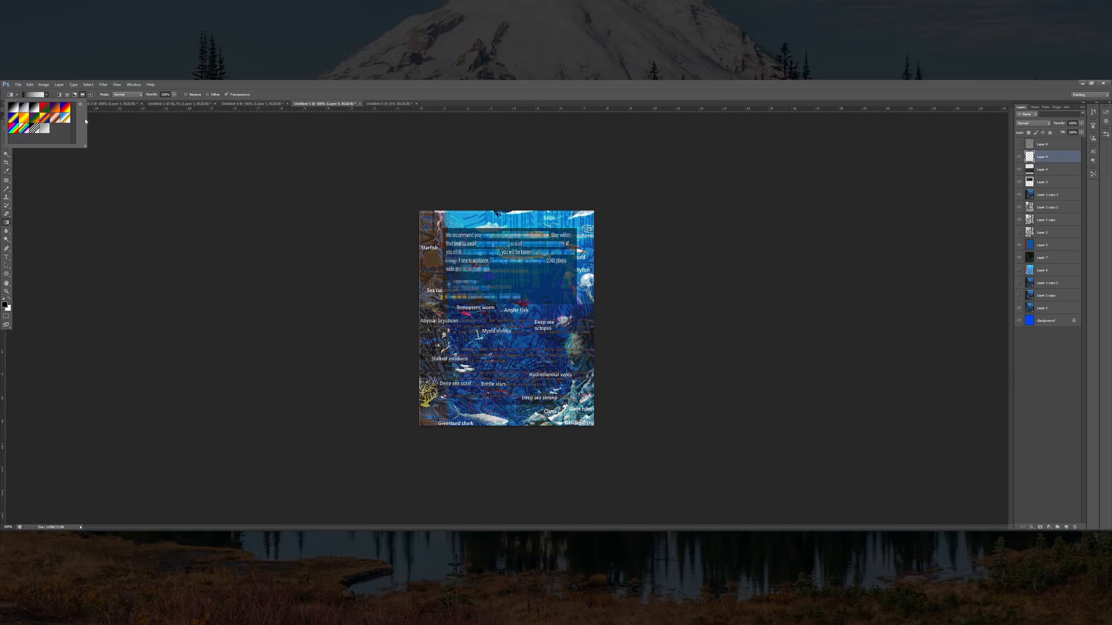
left_click_drag(504, 216, 506, 328)
key("ctrl+z")
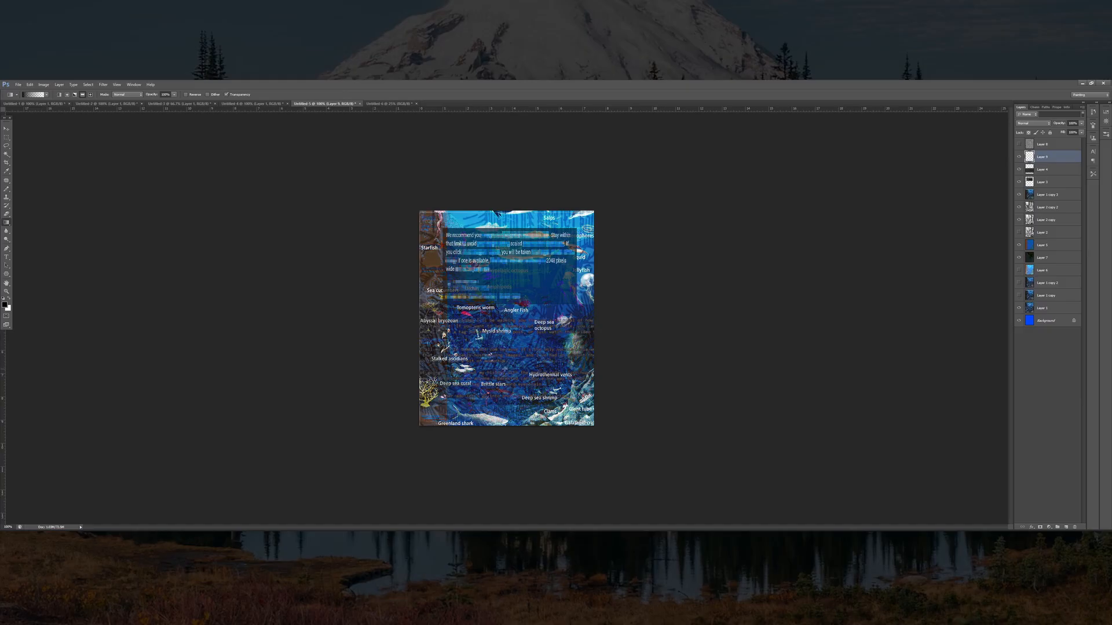
left_click_drag(505, 369, 504, 267)
key("ctrl+z")
Draw a linear black-to-transparent gradient upward on the new layer, darkening the lower part of the collage
left_click(59, 94)
left_click_drag(513, 379, 518, 251)
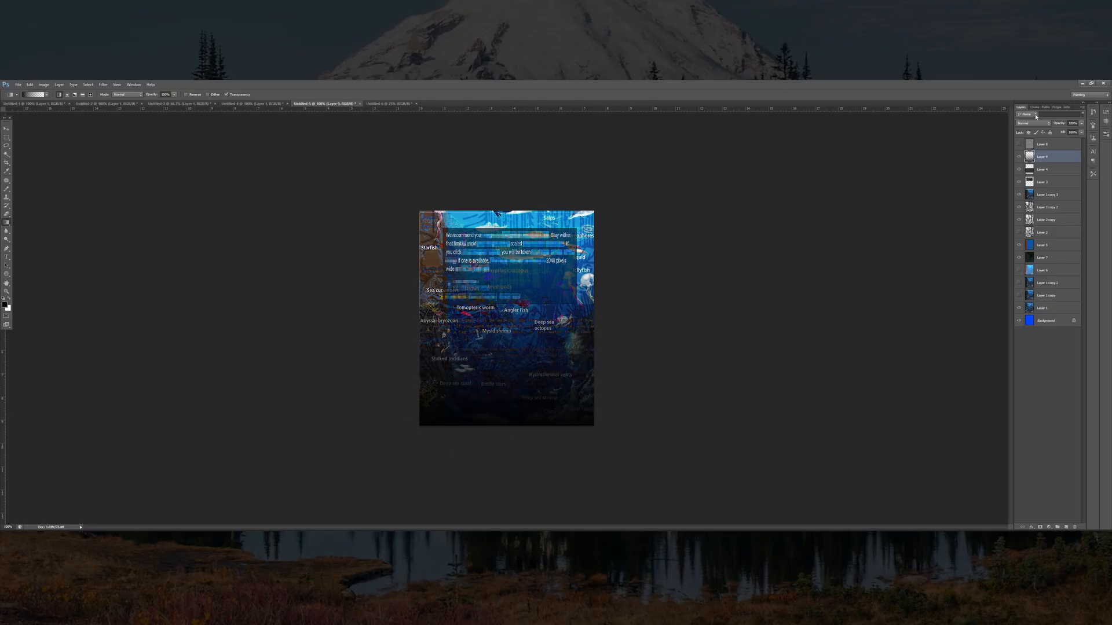
Show the noise layer and clip it to the gradient layer with a clipping mask
left_click(1019, 144)
left_click(1059, 148)
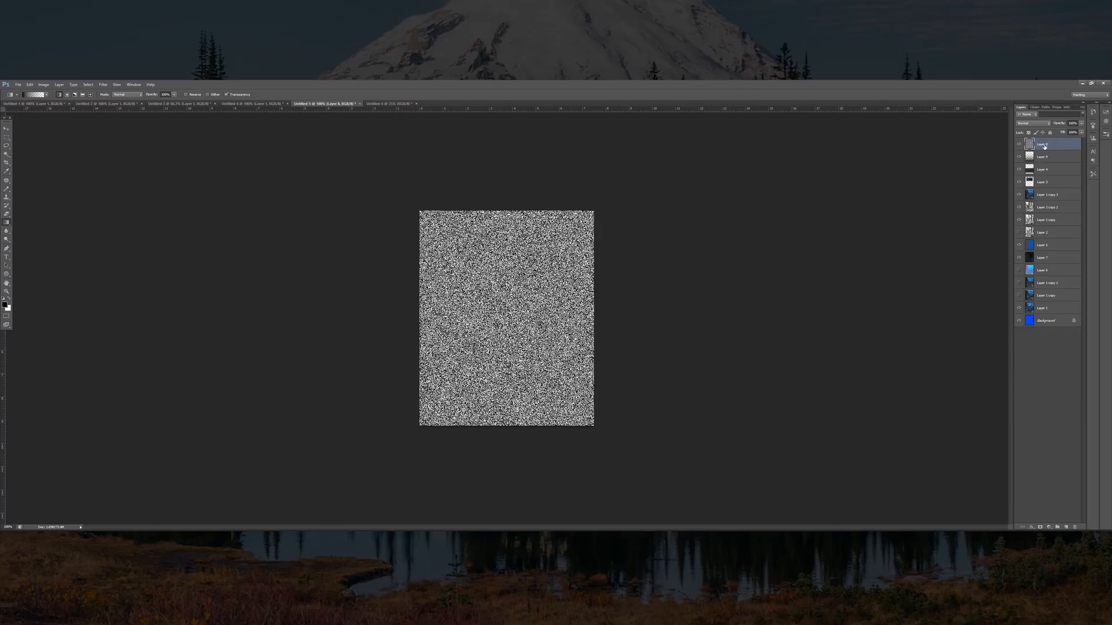
right_click(1047, 146)
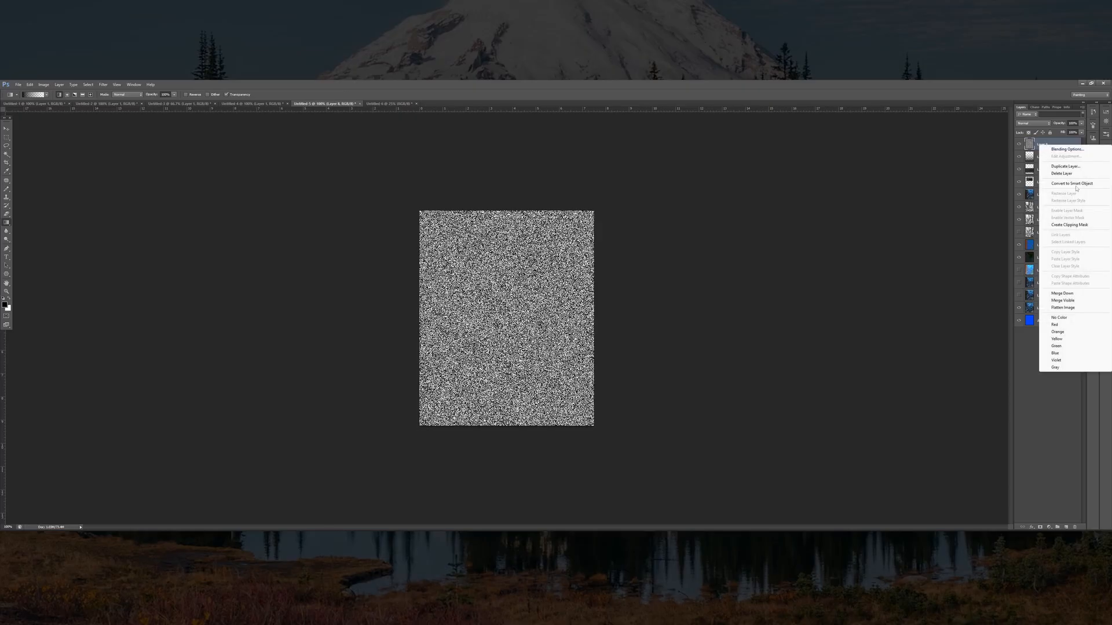
left_click(1067, 226)
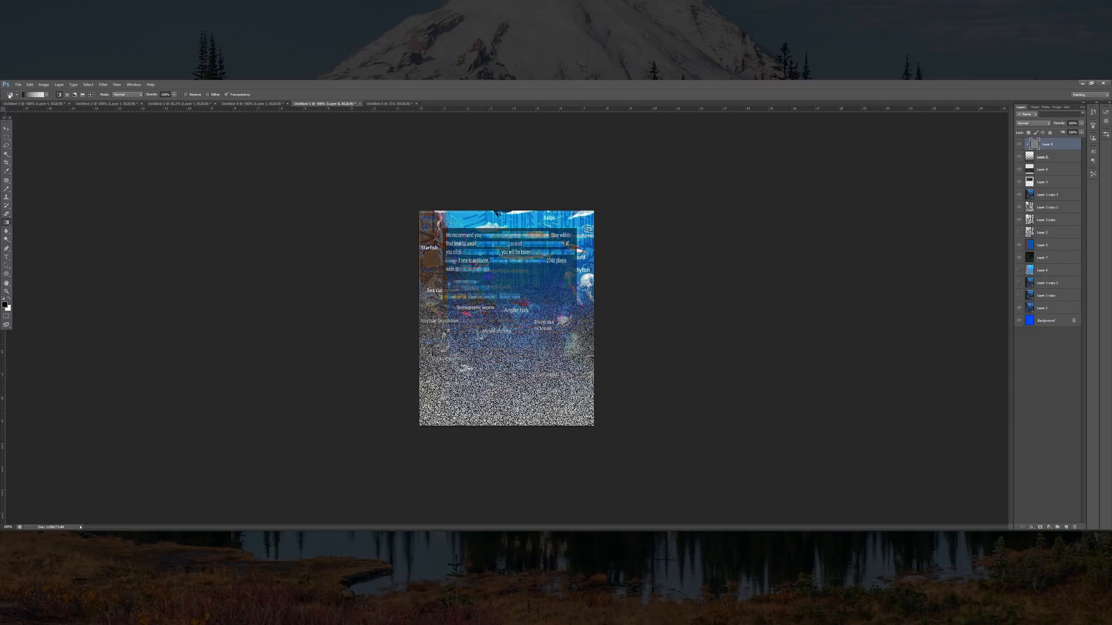
Toggle the gradient layer off and on to compare, and shift the clipped noise layer with the Move tool
left_click(6, 128)
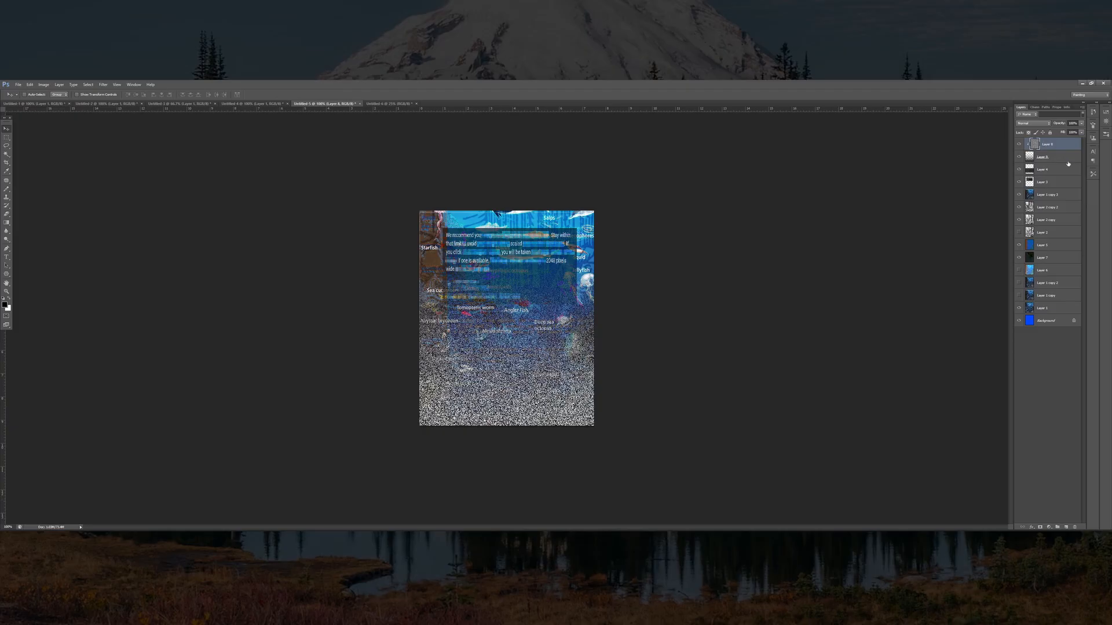
left_click(1068, 162)
left_click(1019, 157)
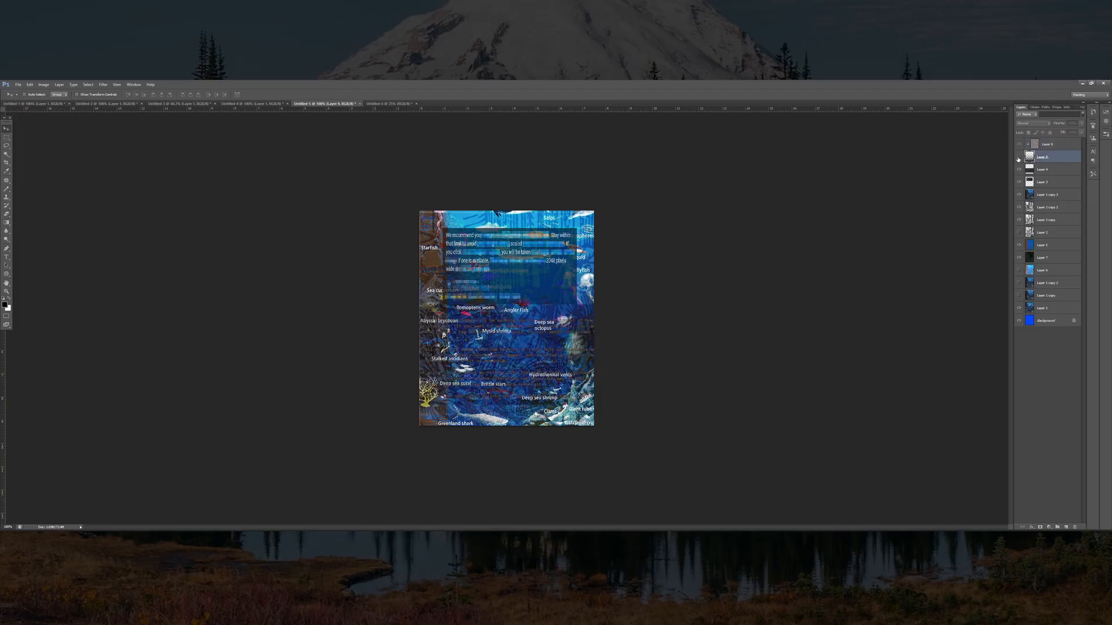
left_click(1019, 157)
left_click(1071, 144)
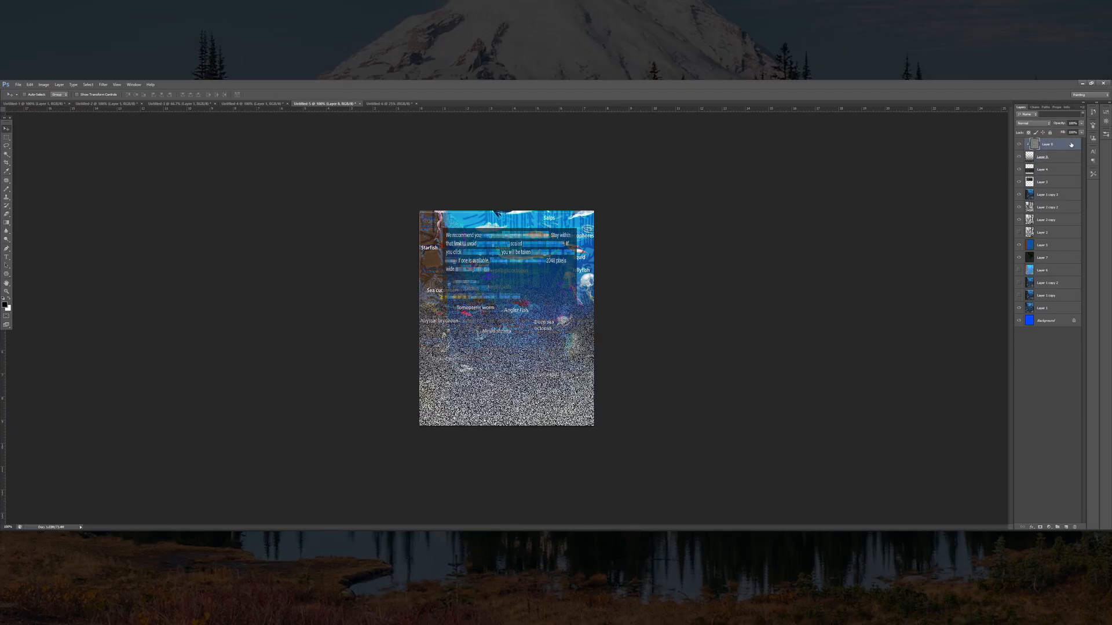
left_click_drag(380, 315, 532, 400)
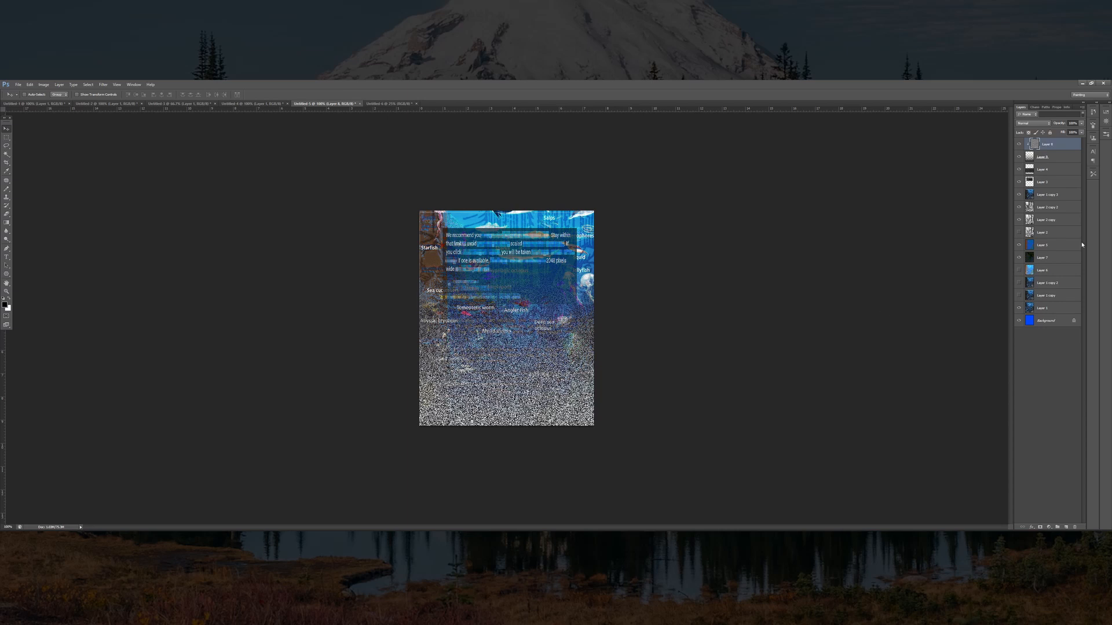
Select the gradient layer and move it down so the noise fade covers less of the collage
key("alt+bracketleft")
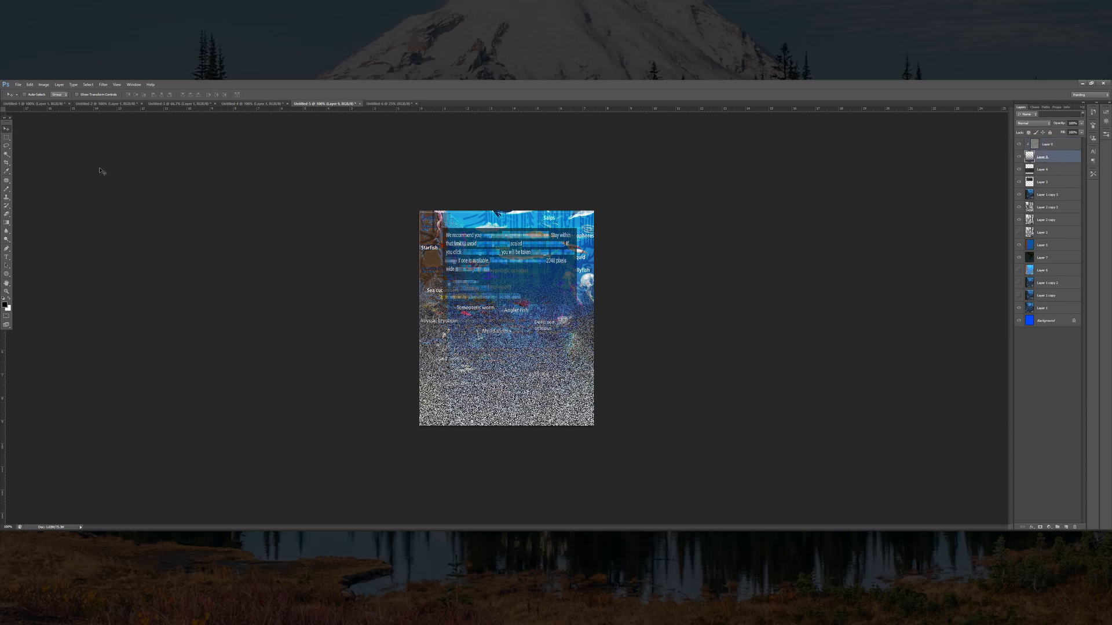
left_click_drag(559, 355, 542, 410)
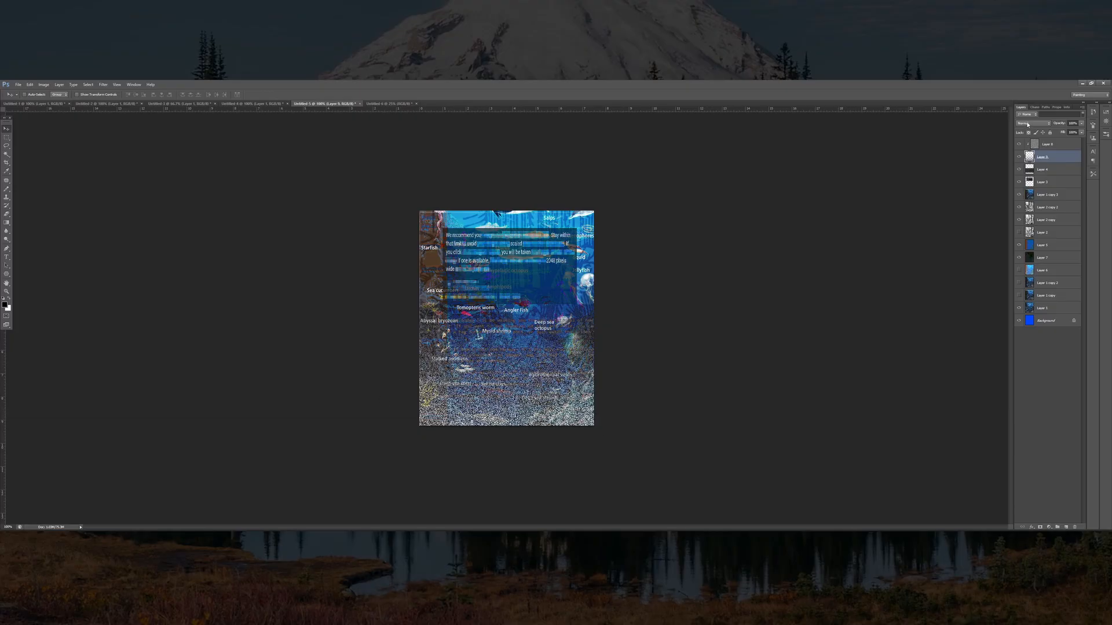
Set the gradient layer's blend mode to Hard Light, after trying Soft Light, and lower its opacity to roughly half
left_click(1027, 124)
left_click(1025, 215)
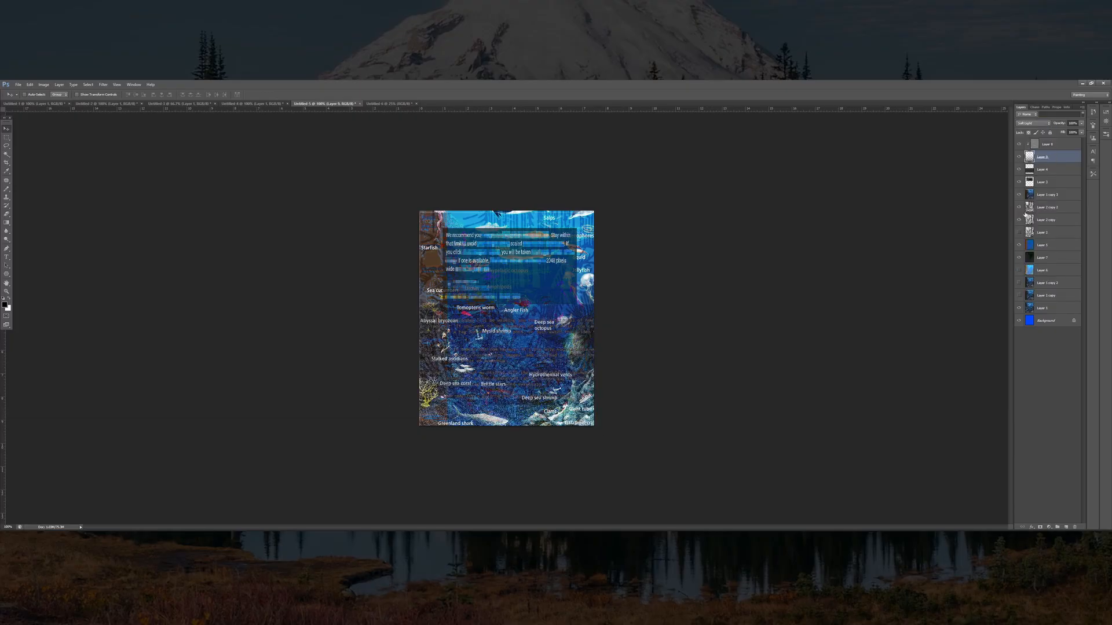
left_click(1028, 124)
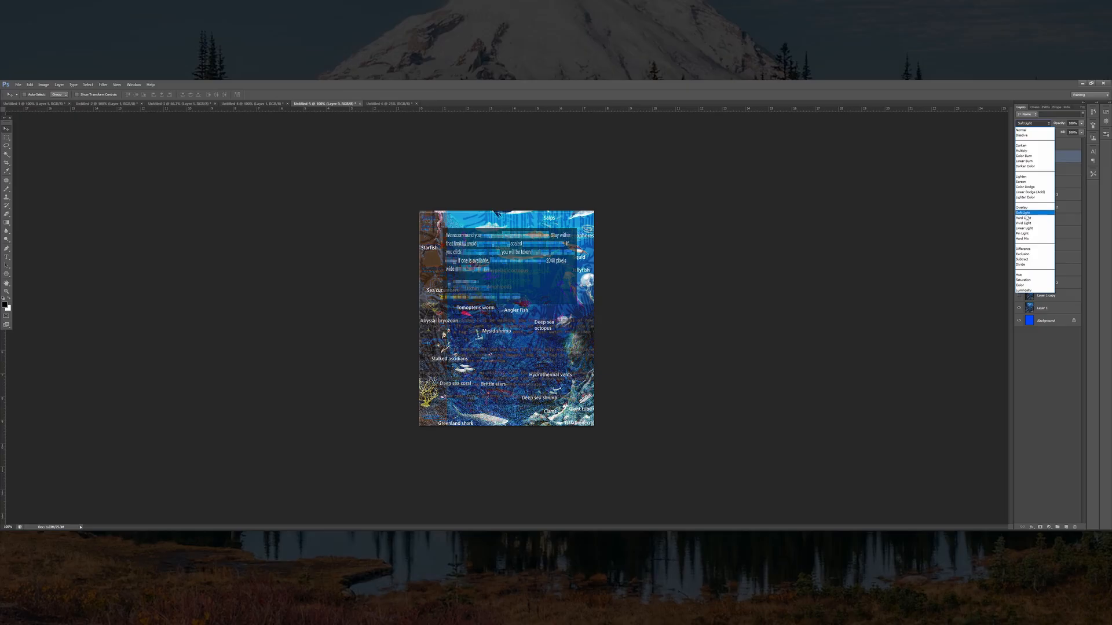
left_click(1033, 208)
left_click(1081, 124)
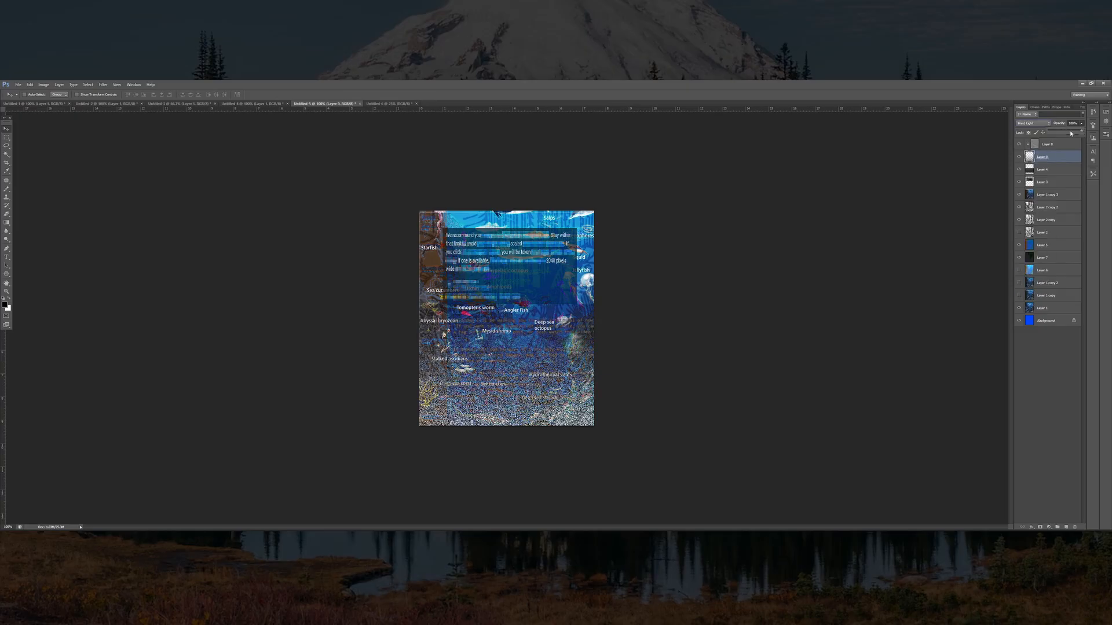
left_click_drag(1081, 132, 1066, 134)
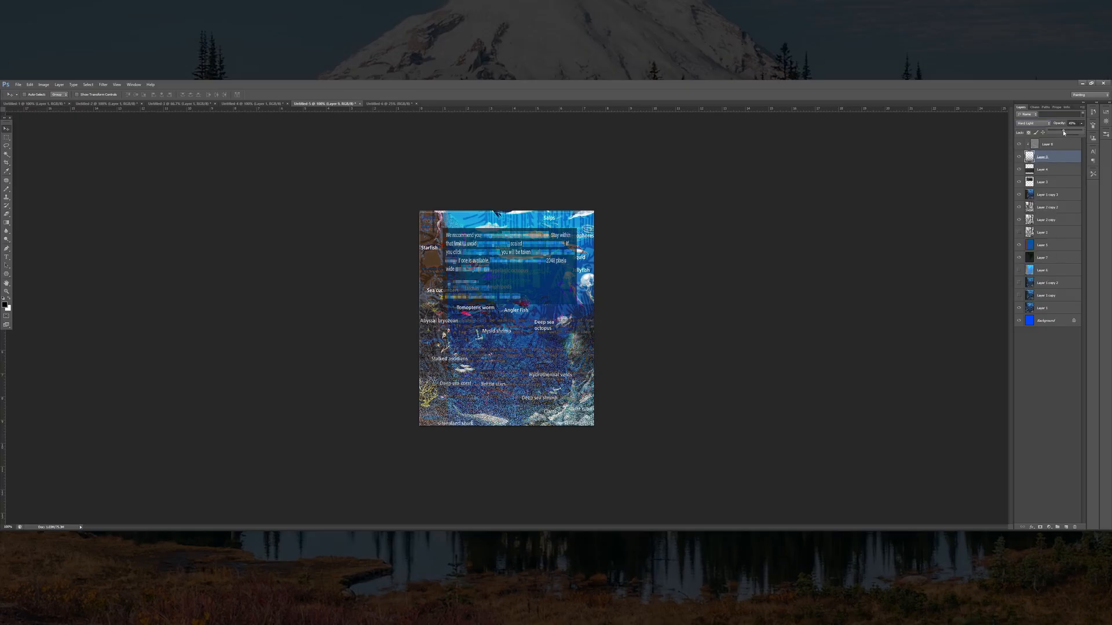
left_click_drag(1063, 132, 1065, 131)
Try shifting the clipped noise layer sideways across the collage
left_click(1071, 148)
left_click_drag(416, 311, 296, 306)
key("ctrl+z")
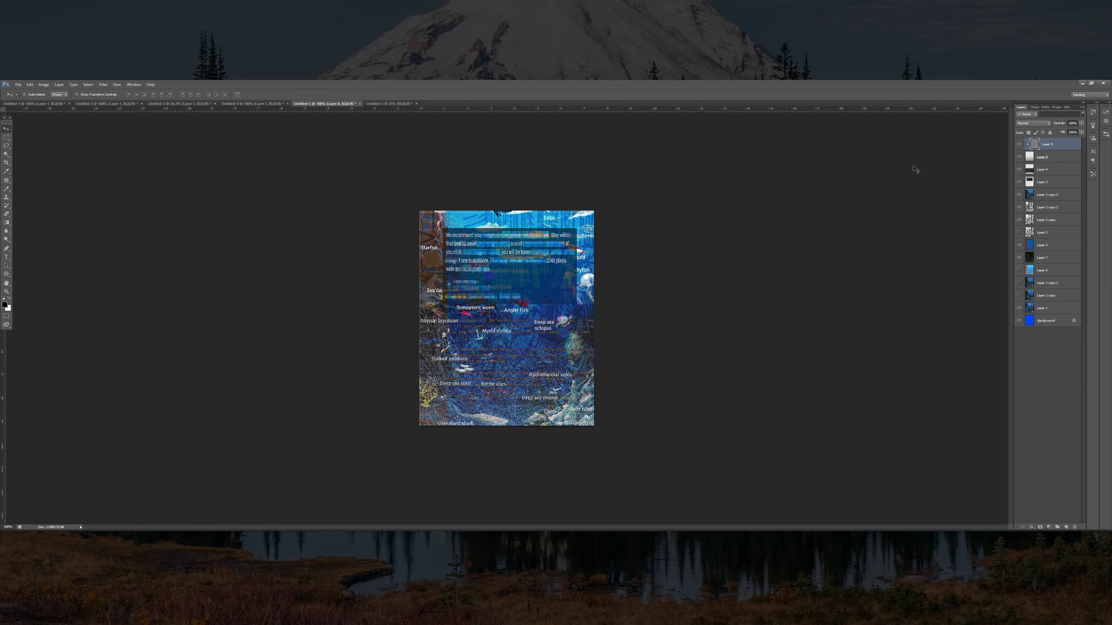
Switch to the Gradient tool on the gradient layer and choose the linear style
left_click(1051, 157)
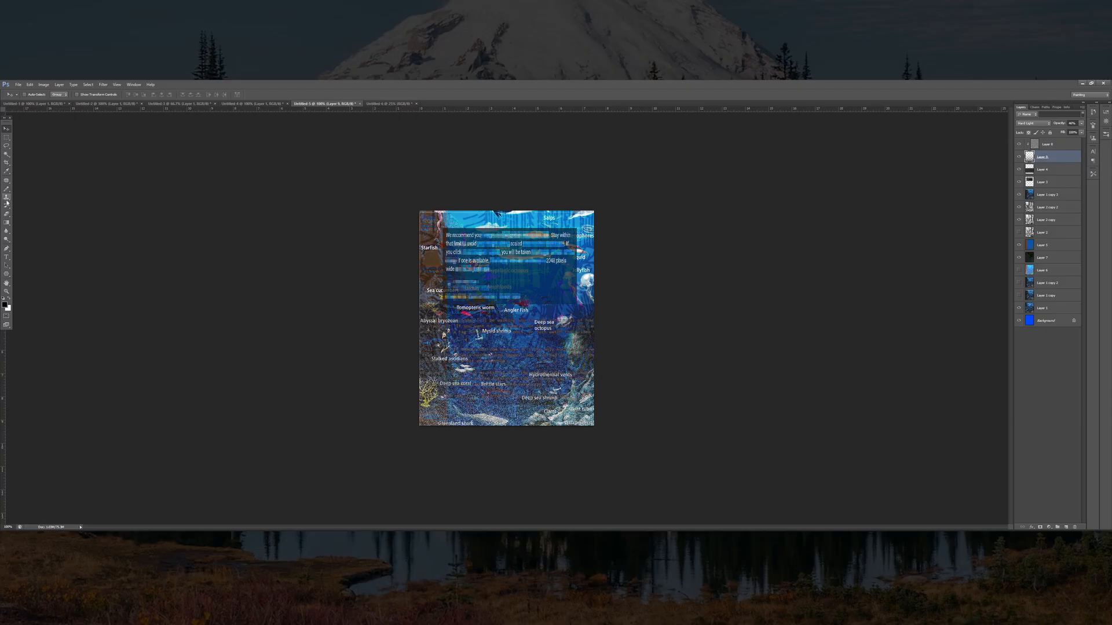
left_click(10, 223)
left_click(67, 95)
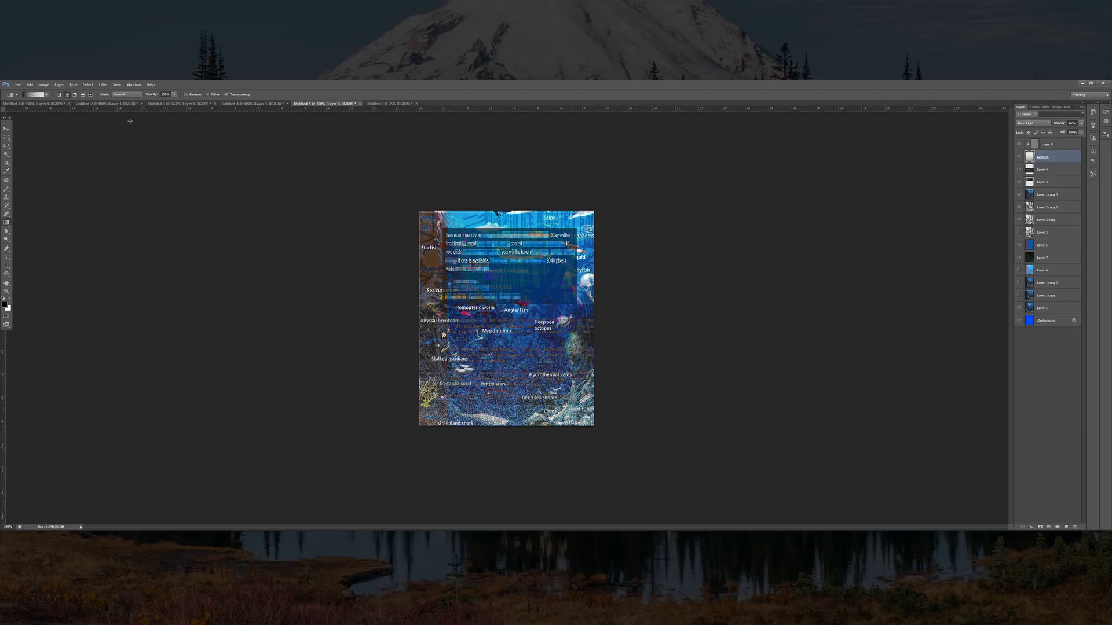
left_click_drag(515, 309, 565, 341)
left_click(59, 94)
Try linear gradients running inward from the collage's top edge and diagonally from its upper-left corner
left_click_drag(518, 208, 520, 307)
key("ctrl+z")
left_click_drag(506, 207, 511, 240)
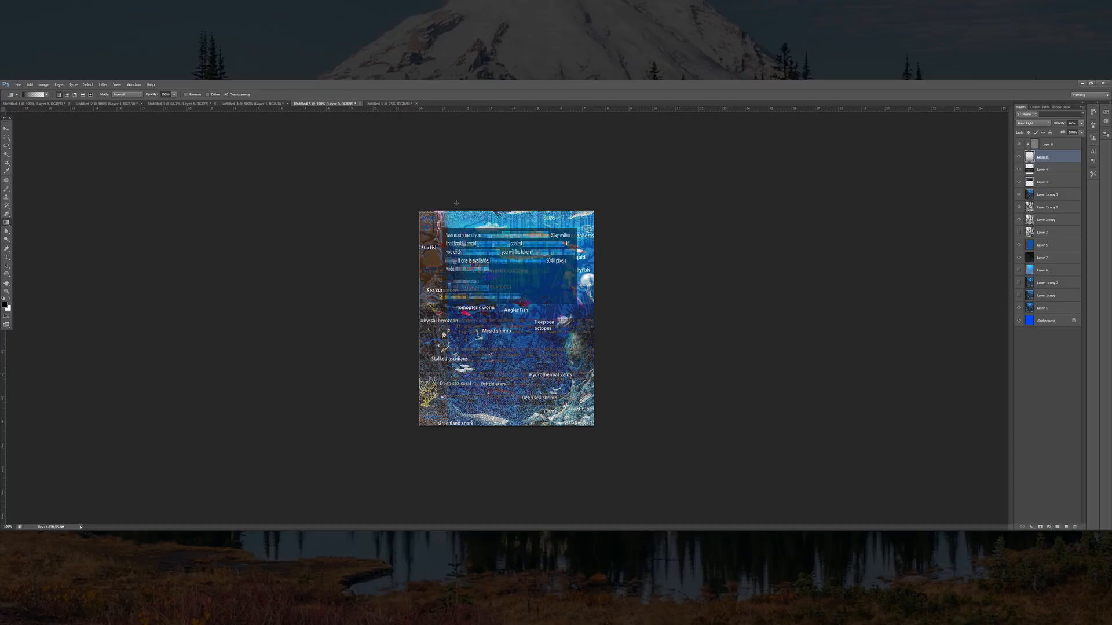
key("ctrl+z")
left_click_drag(397, 209, 489, 303)
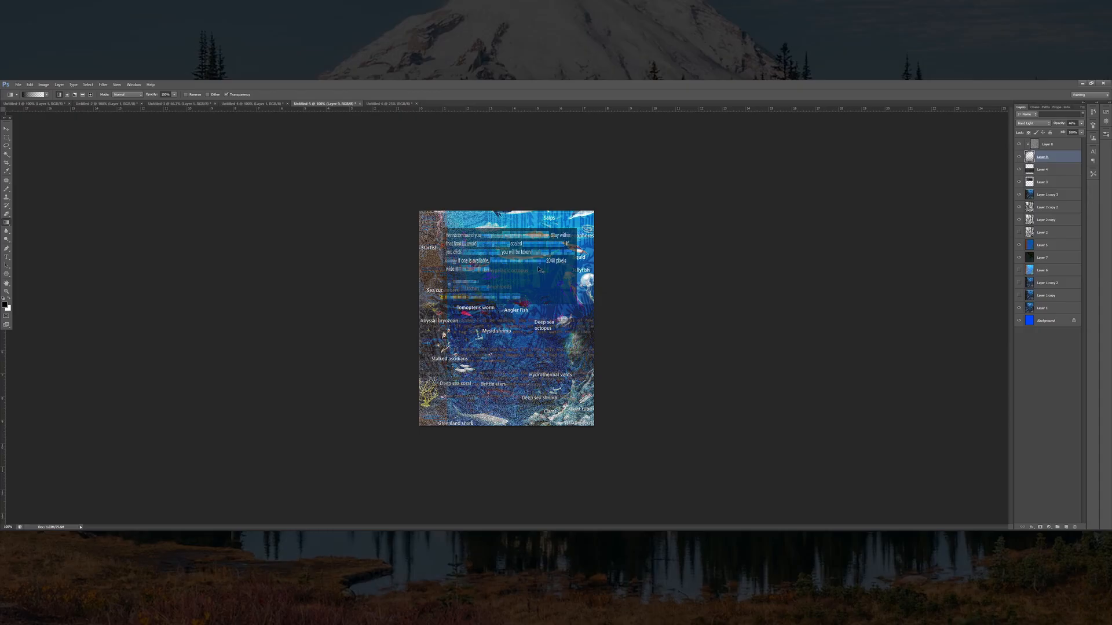
key("ctrl+z")
Draw short linear gradients inward from the collage's upper-left edge and upper-right corner to reveal noise there
left_click_drag(386, 228, 453, 246)
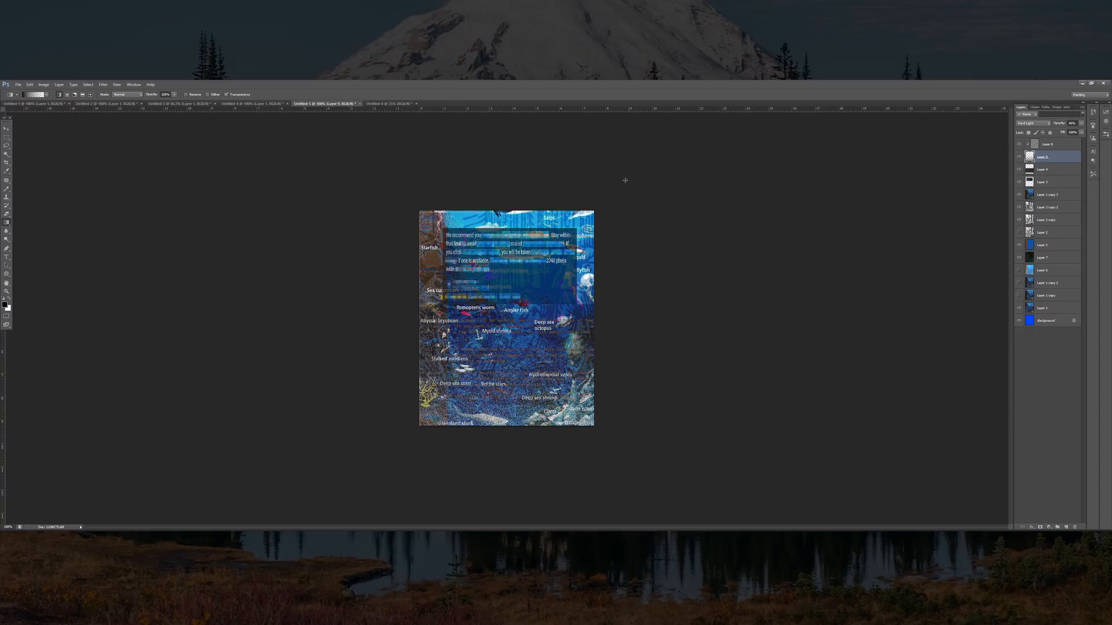
left_click_drag(625, 180, 594, 215)
key("m")
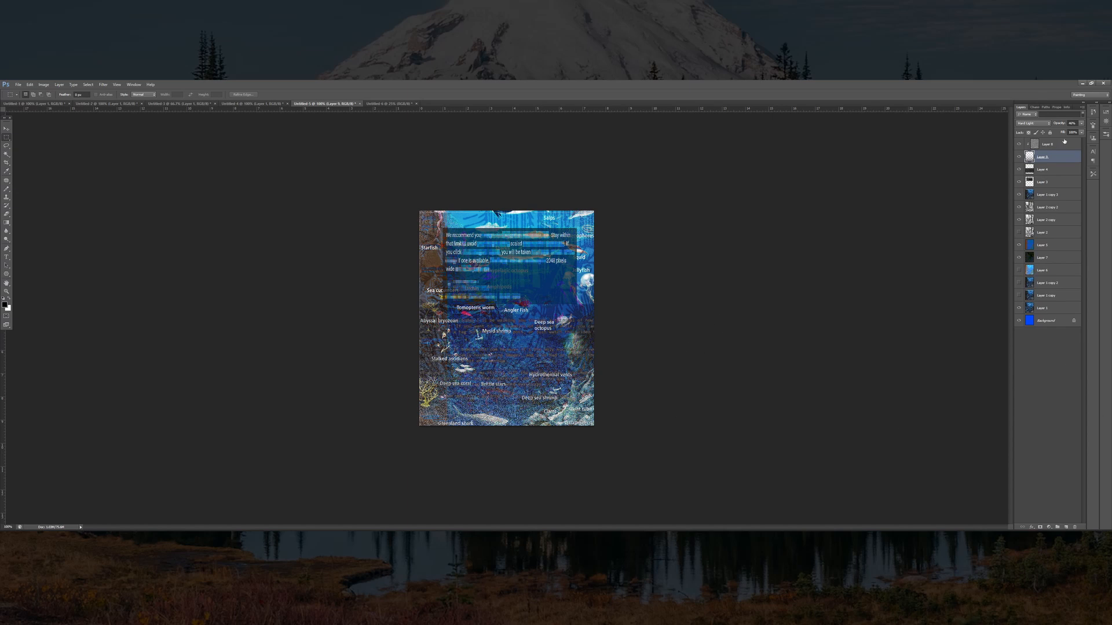
Add a new layer above the noise layer and fill it with black using the Paint Bucket
left_click(1067, 527)
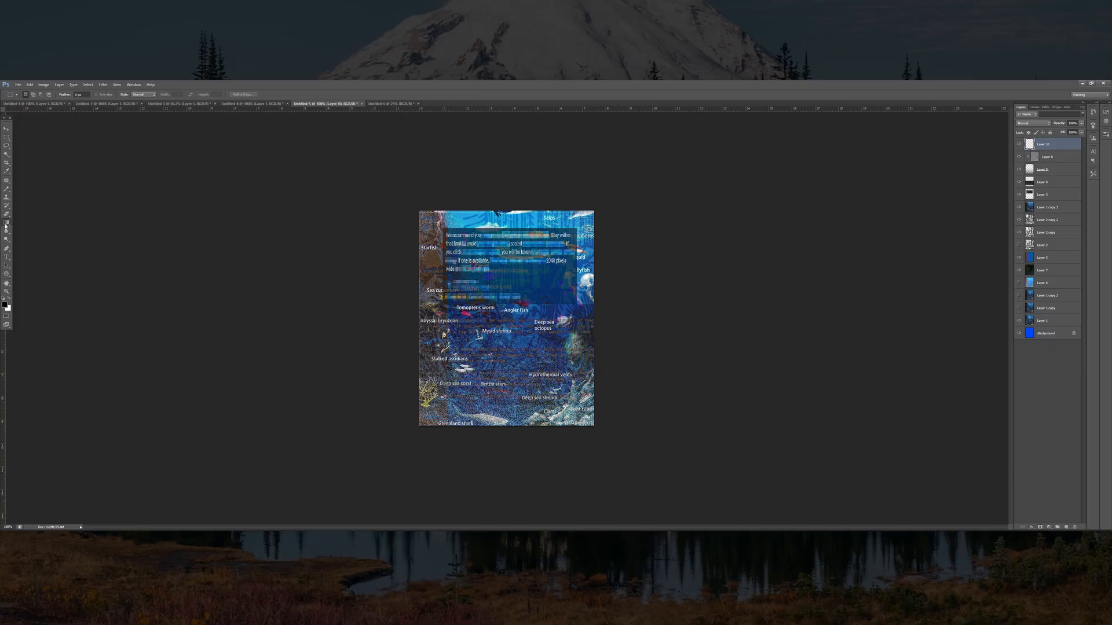
left_click_drag(6, 223, 23, 232)
left_click(23, 230)
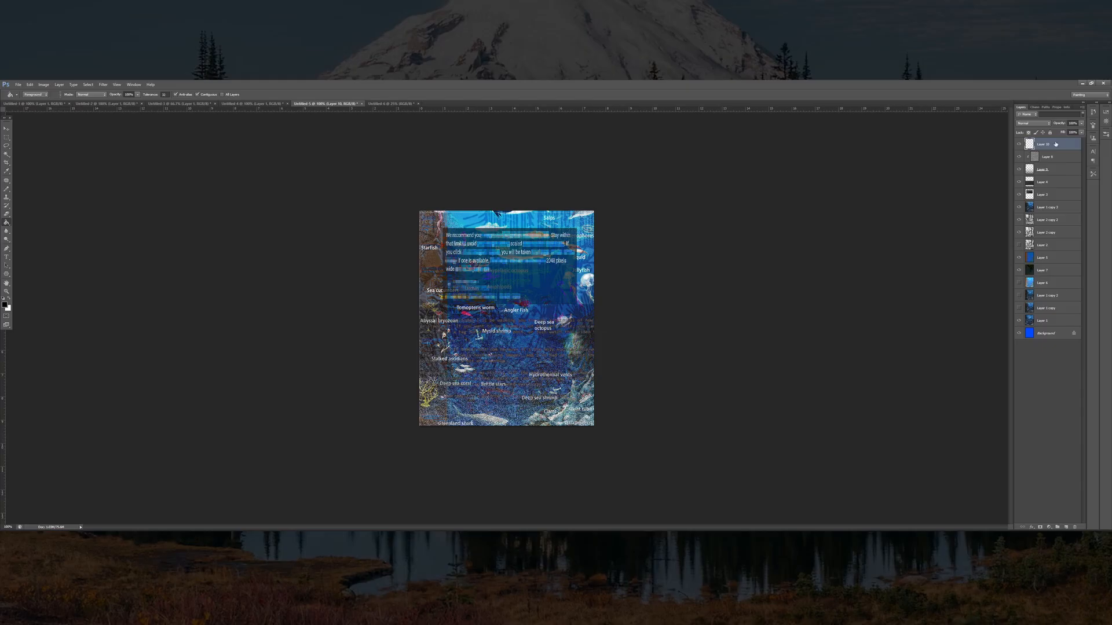
left_click(508, 301)
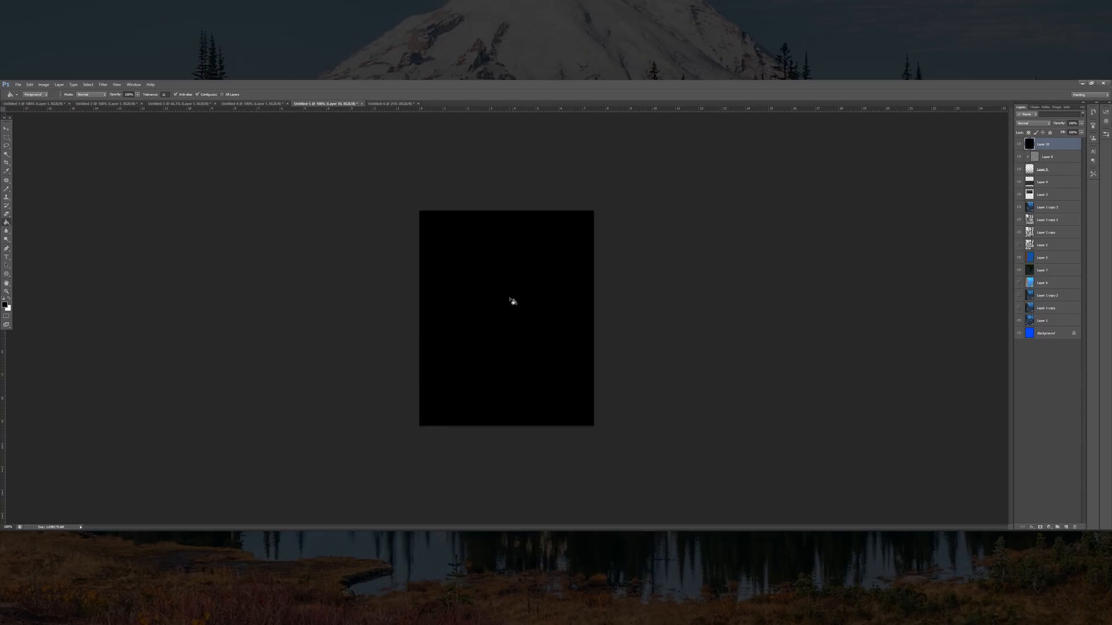
Make the black layer mostly transparent and mark a spot in the upper middle with a white Pencil of size 3
left_click(1081, 125)
left_click_drag(1080, 132, 1056, 132)
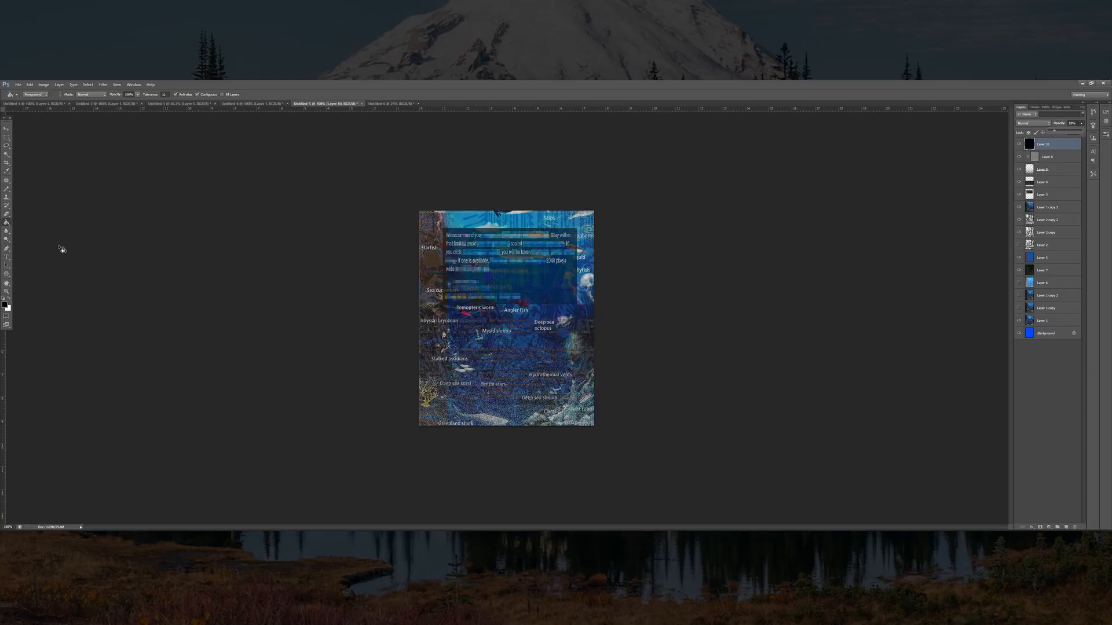
left_click(7, 189)
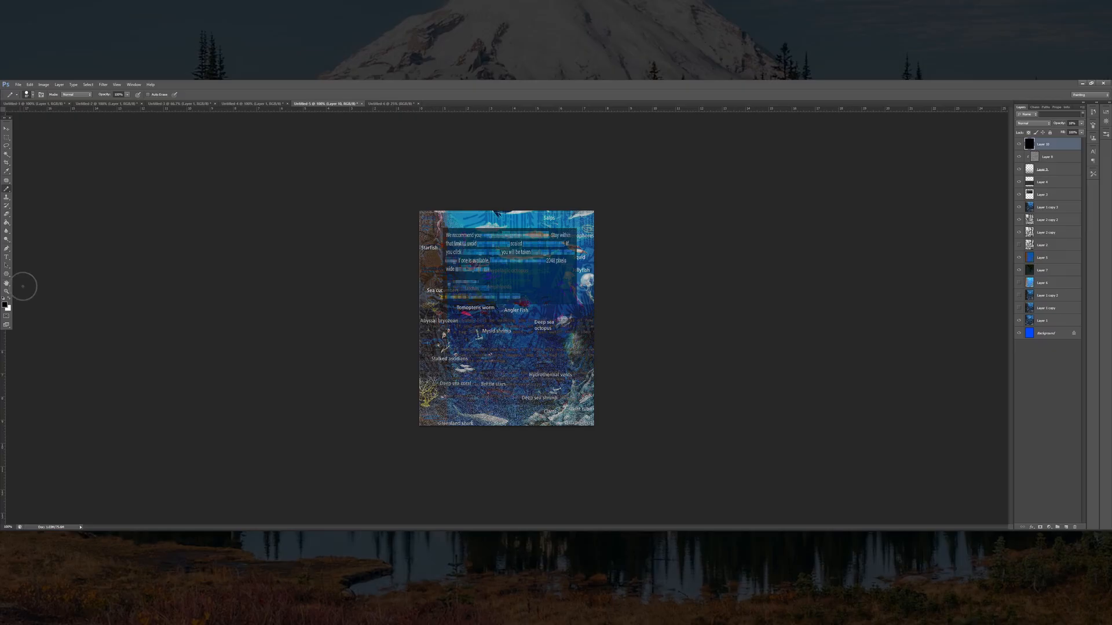
left_click(9, 298)
left_click(33, 95)
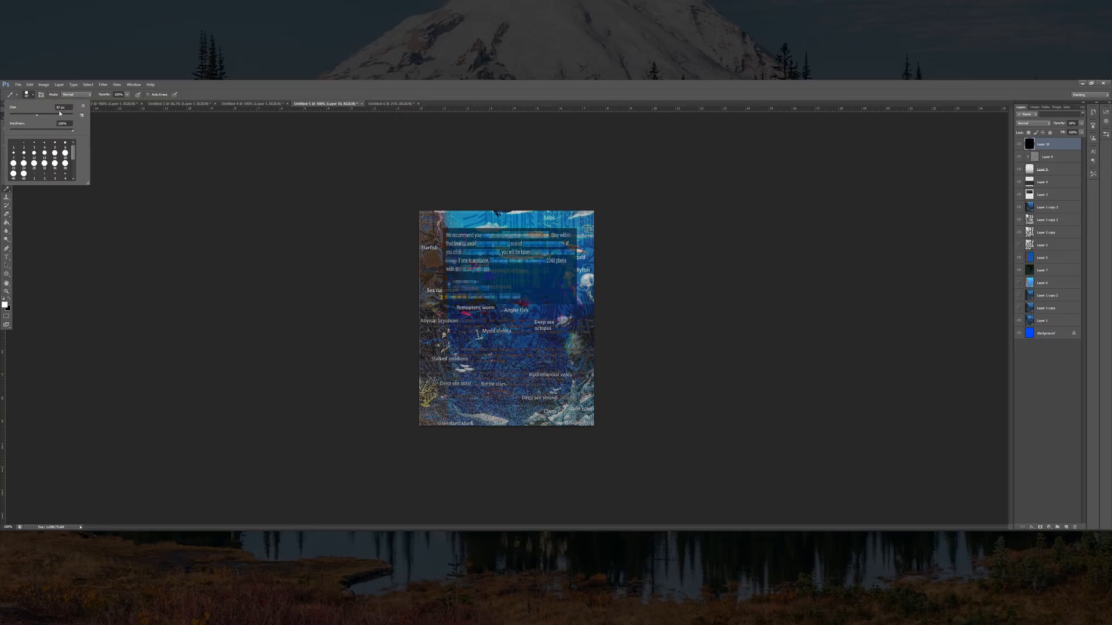
left_click_drag(62, 107, 21, 118)
type("3")
key("Return")
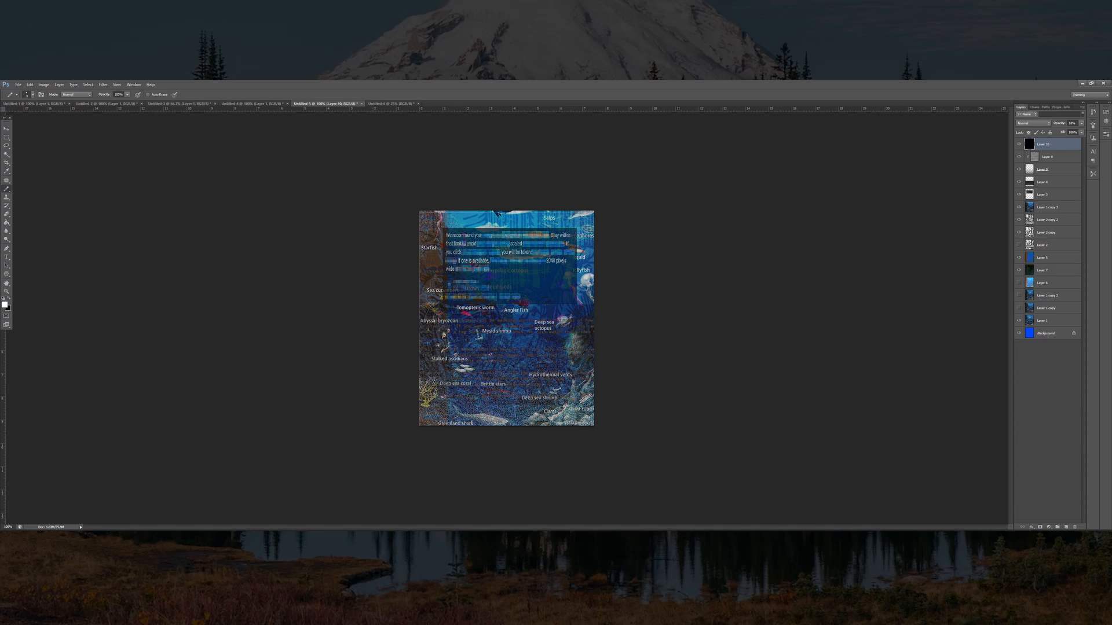
Restore the black layer's opacity to 100%
left_click(1025, 124)
left_click(1026, 123)
left_click(1081, 123)
left_click_drag(1074, 132, 1083, 153)
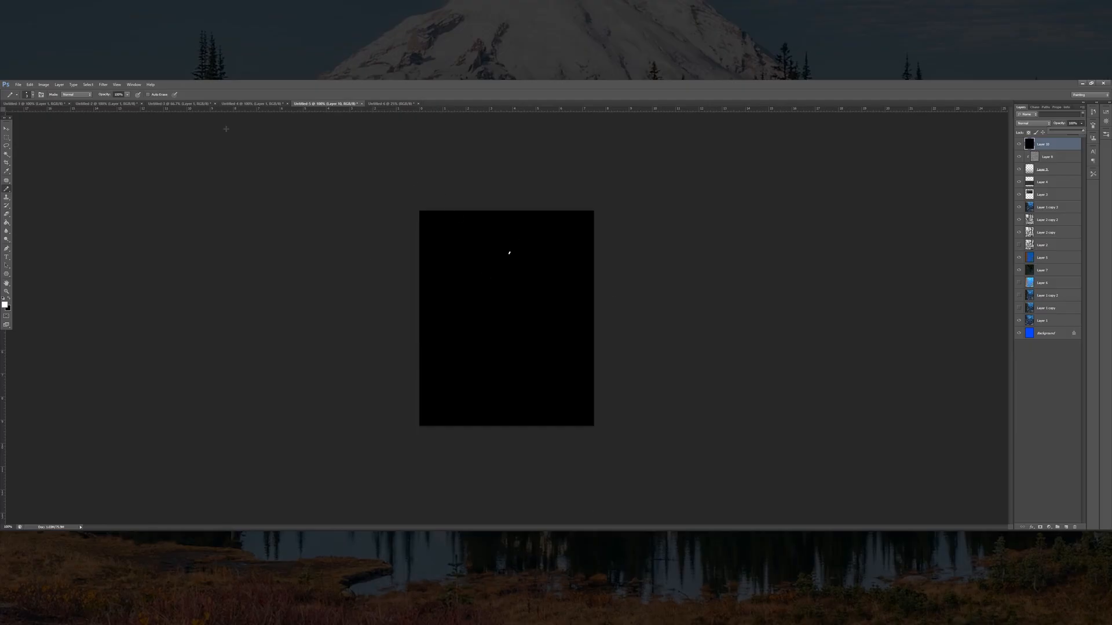
Start the Lens Flare filter on the black layer and place the flare centre in the upper middle
left_click(7, 138)
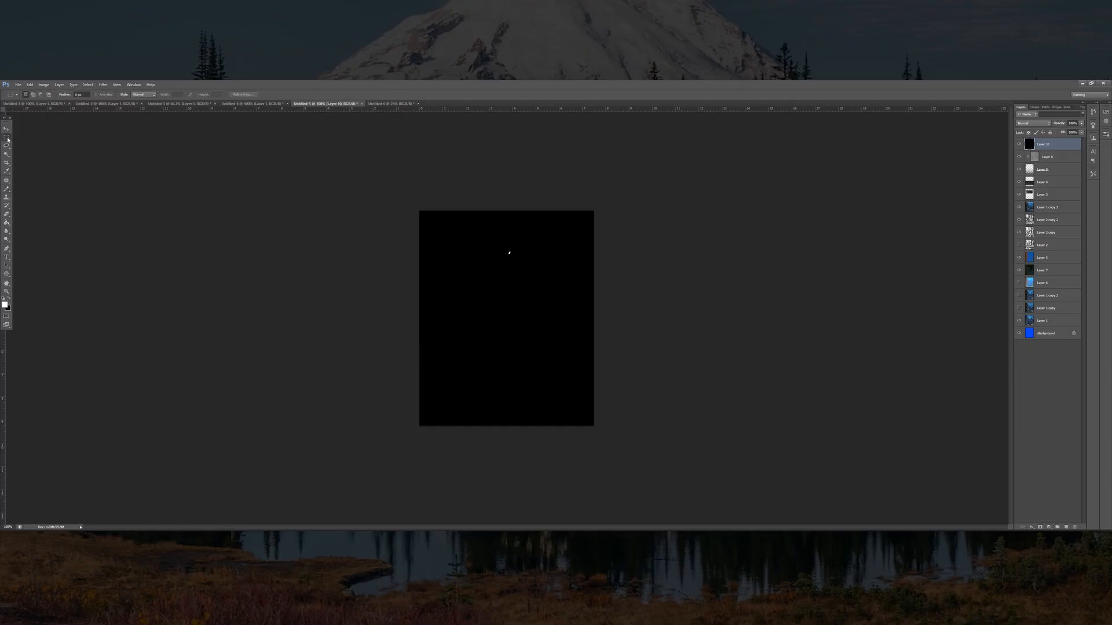
left_click(103, 84)
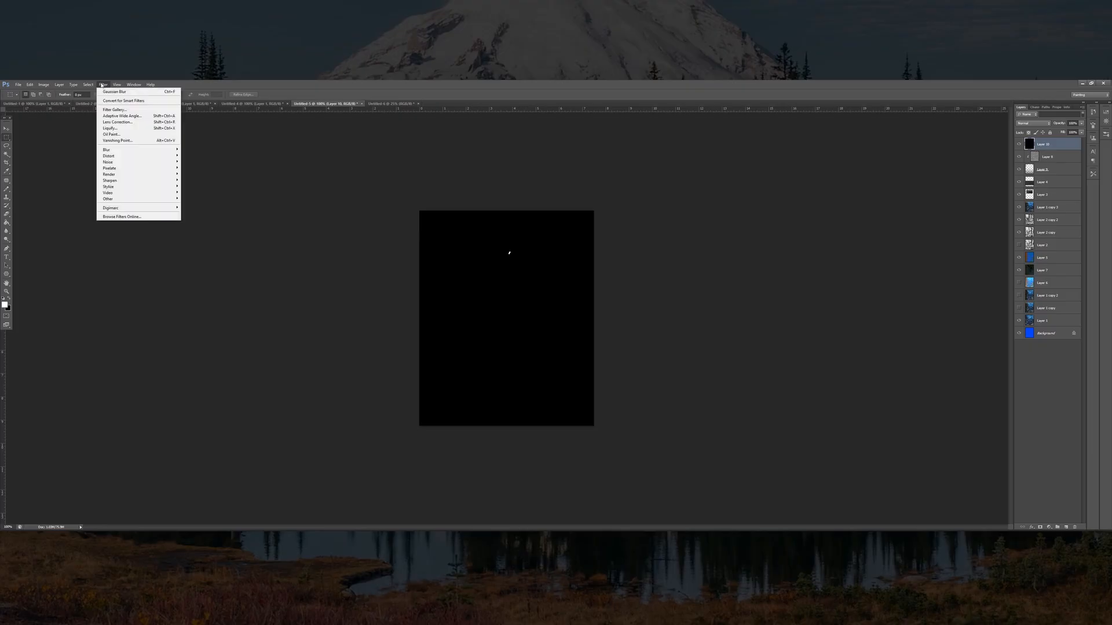
mouse_move(145, 174)
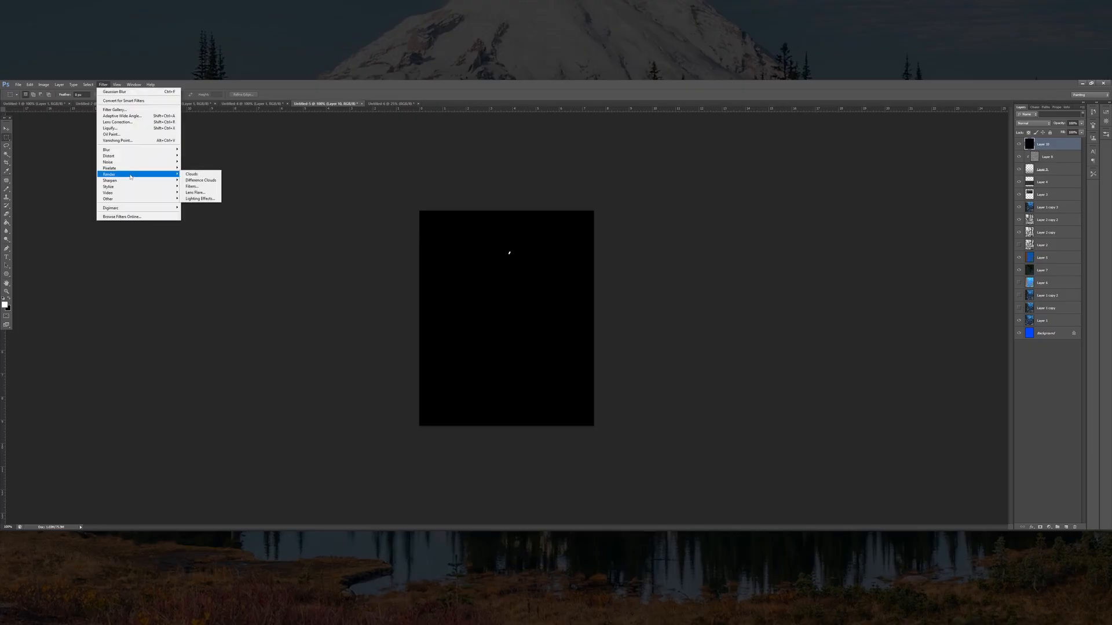
left_click(196, 193)
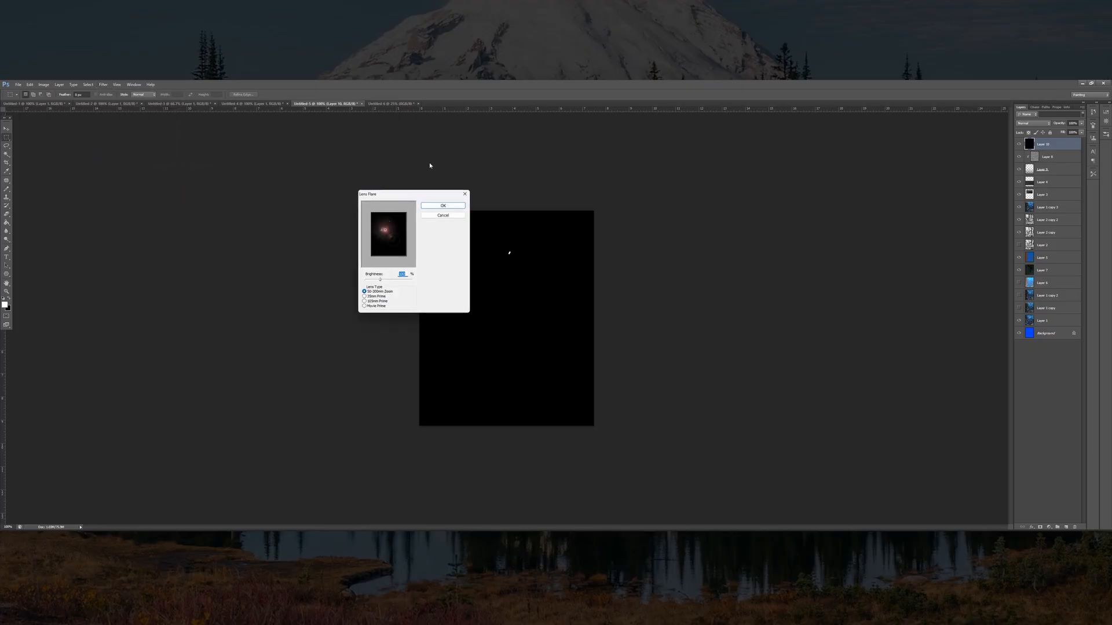
left_click(384, 238)
mouse_move(384, 238)
left_mouse_down()
mouse_move(401, 254)
mouse_move(375, 217)
mouse_move(373, 254)
mouse_move(389, 249)
mouse_move(386, 216)
mouse_move(373, 253)
mouse_move(386, 219)
mouse_move(376, 250)
mouse_move(397, 235)
mouse_move(389, 225)
left_mouse_up()
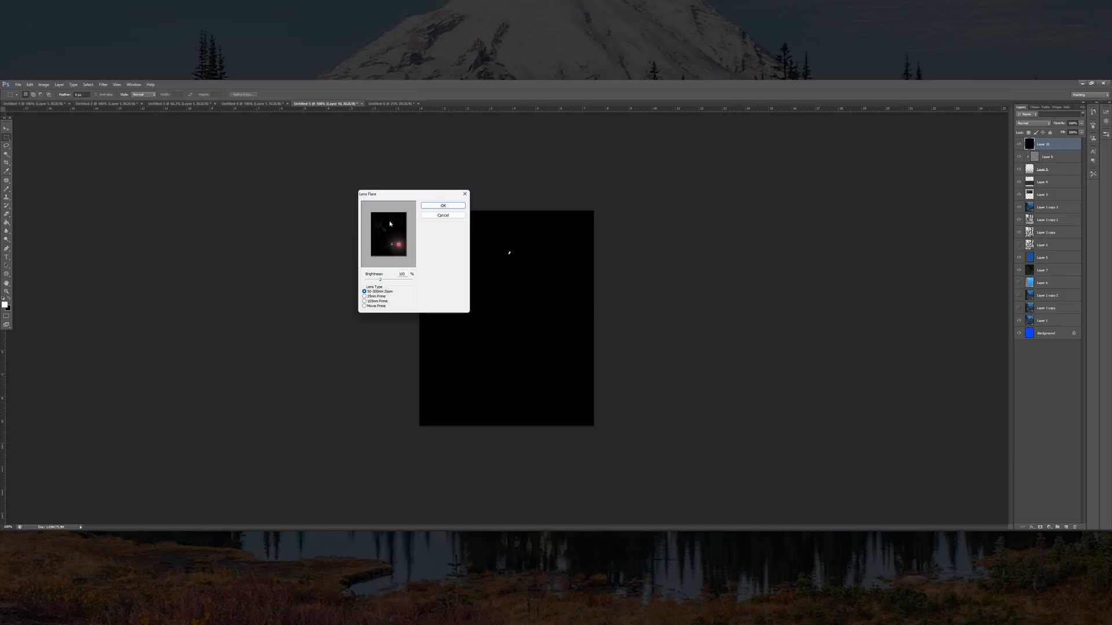
left_click(390, 223)
Compare the 35mm Prime, 105mm Prime, Movie Prime and 50-300mm Zoom lens types in the flare preview
left_click(366, 296)
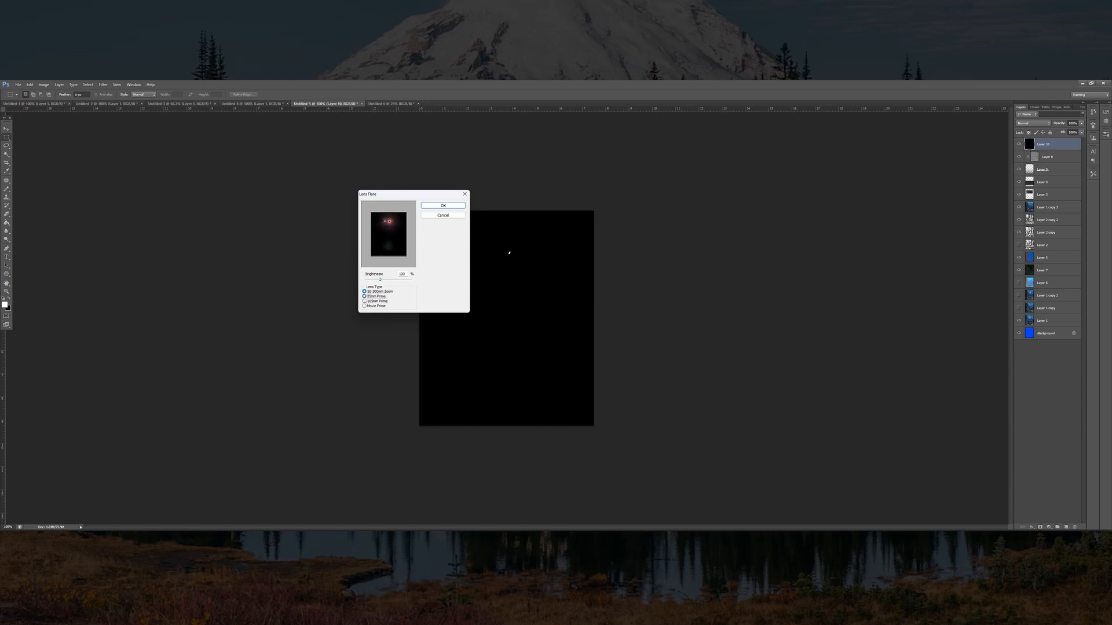
left_click(366, 301)
left_click(366, 306)
left_click(365, 291)
left_click(364, 296)
left_click(365, 302)
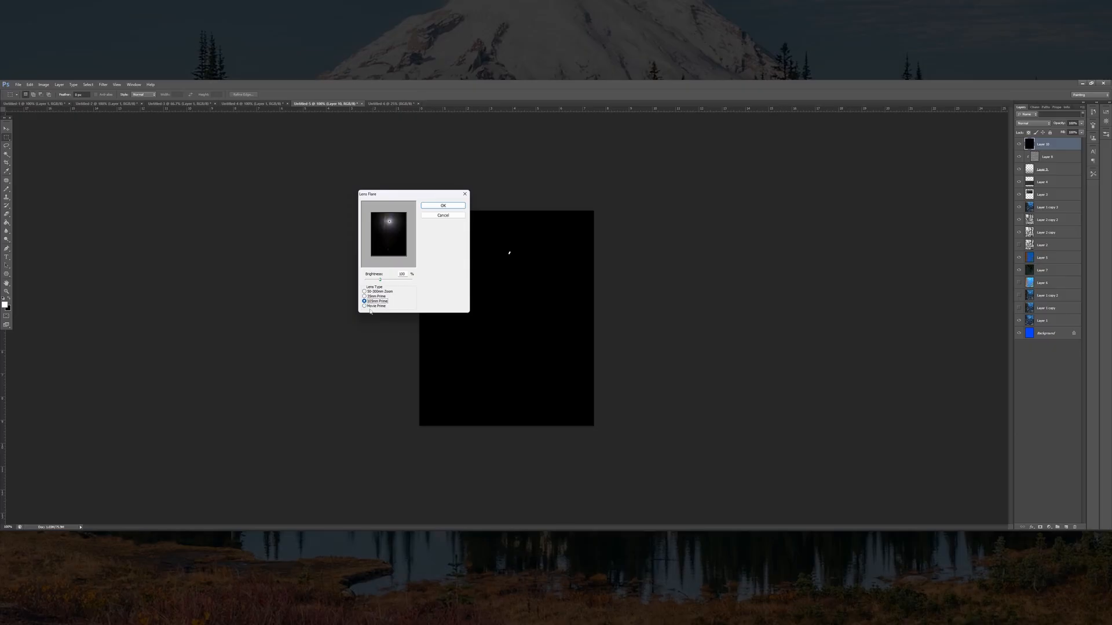
left_click(365, 306)
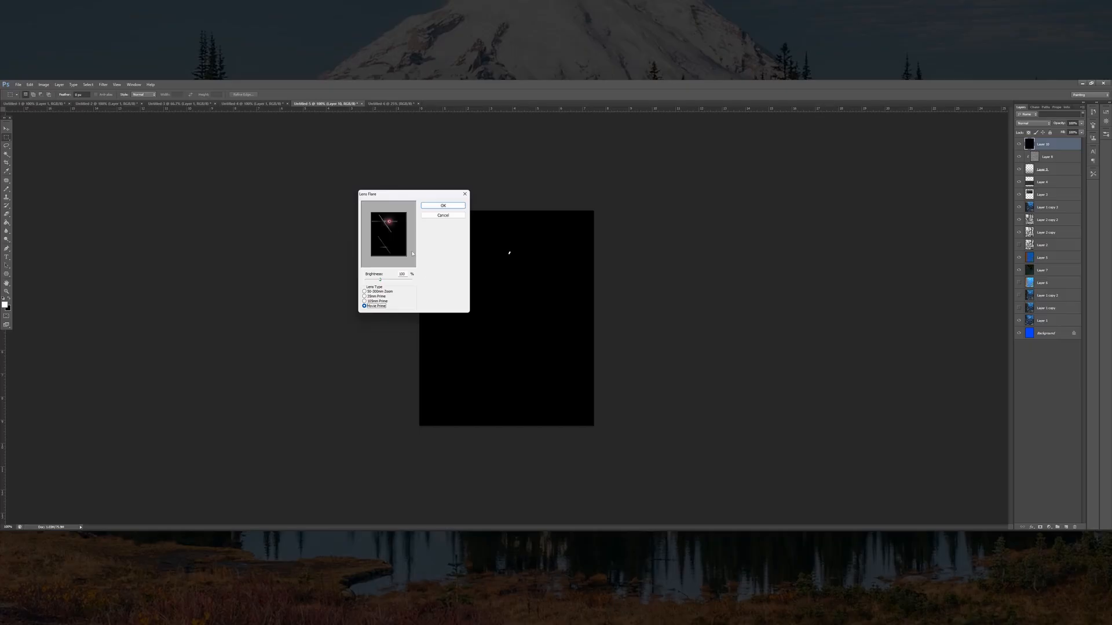
Choose the 50-300mm Zoom lens type, raise the flare's brightness and apply the Lens Flare
left_click(365, 291)
left_click_drag(386, 283, 391, 281)
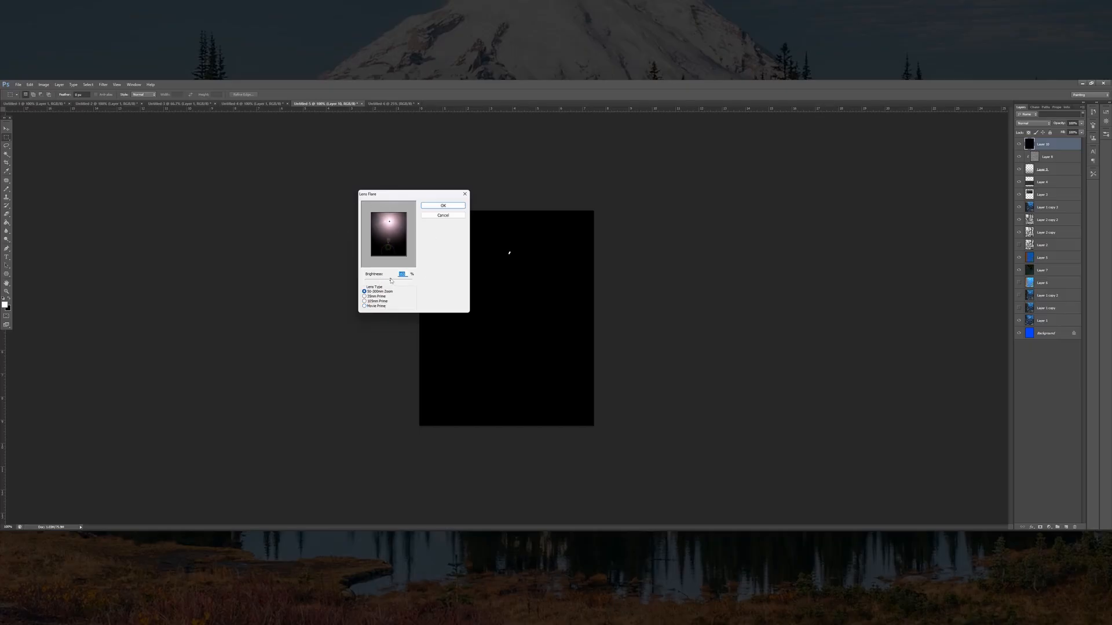
left_click(443, 206)
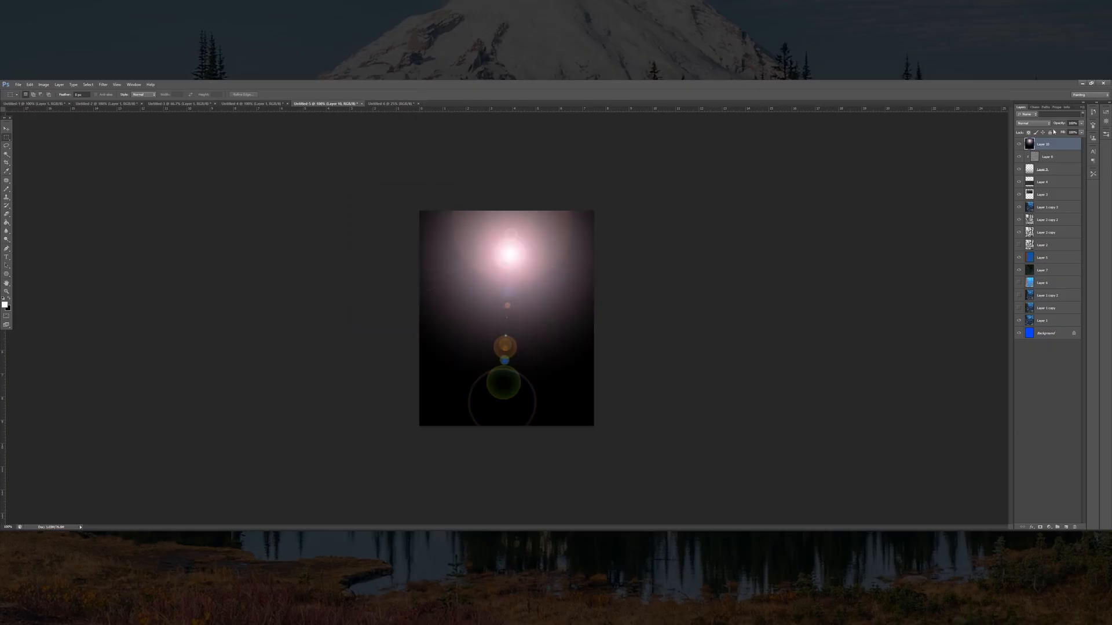
Set the lens flare layer's blend mode to Soft Light and toggle its visibility to compare the collage
left_click(1033, 123)
left_click(1037, 214)
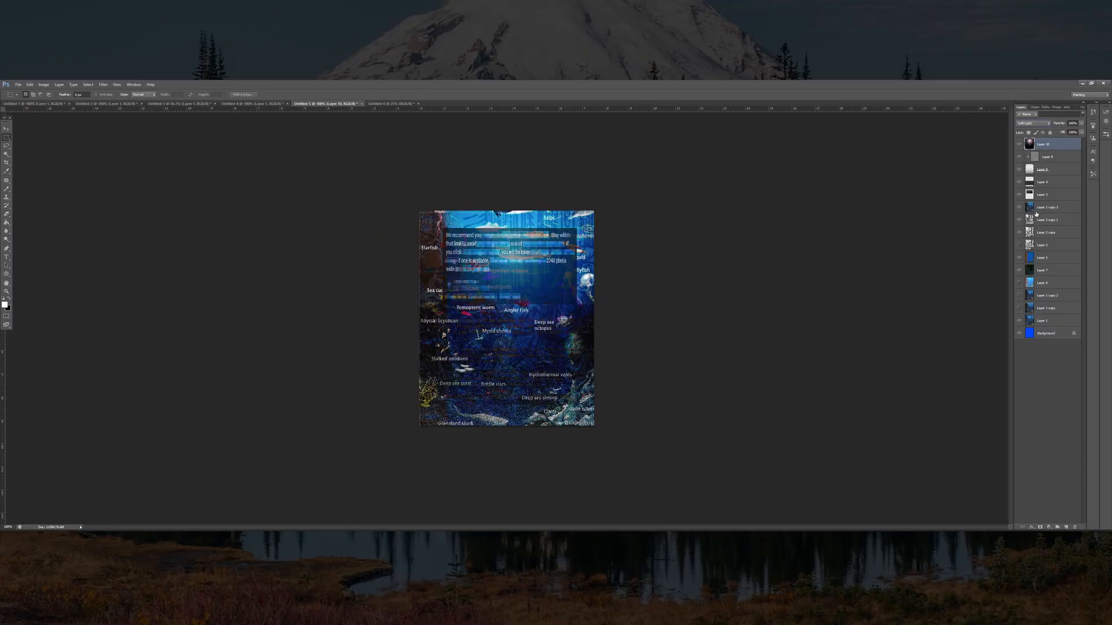
left_click(1019, 145)
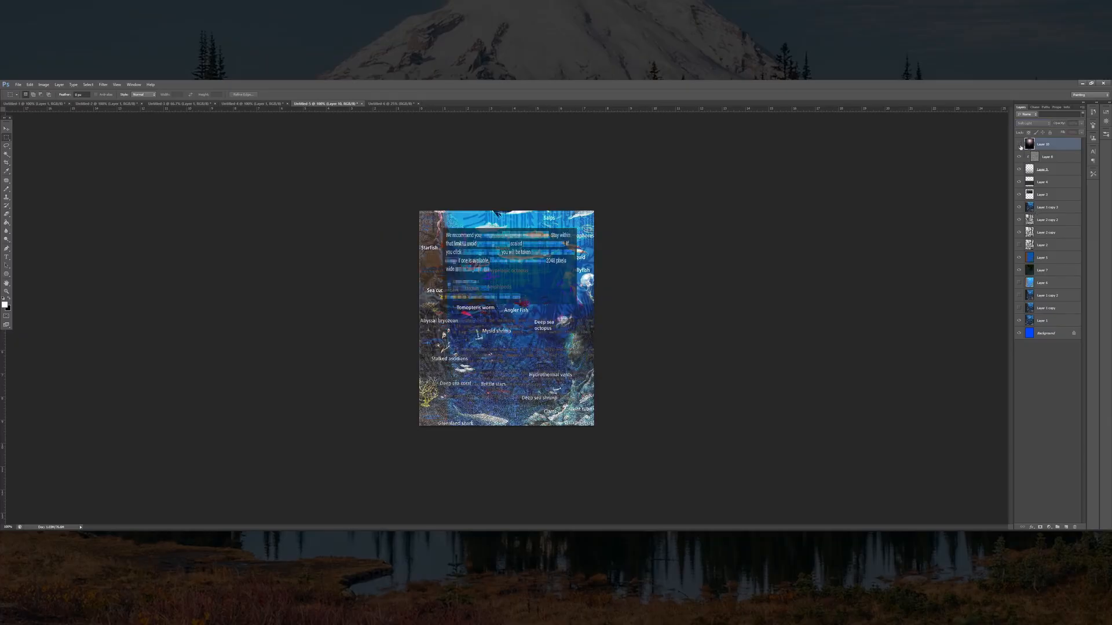
left_click(1020, 145)
left_click(1020, 144)
left_click(1020, 145)
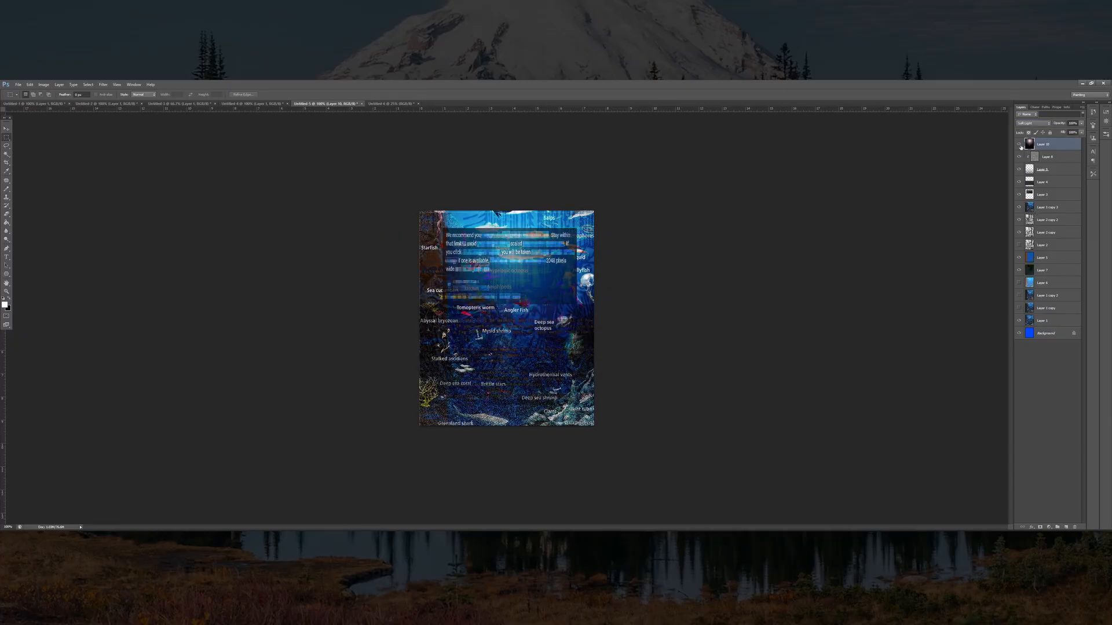
left_click(1019, 145)
left_click(1019, 145)
left_click(1019, 145)
left_click(1019, 145)
Lower the lens flare layer's opacity to roughly 60%, toggling its visibility to compare the effect
left_click(1077, 132)
left_click_drag(1074, 131, 1074, 132)
left_click(1019, 145)
left_click(1019, 145)
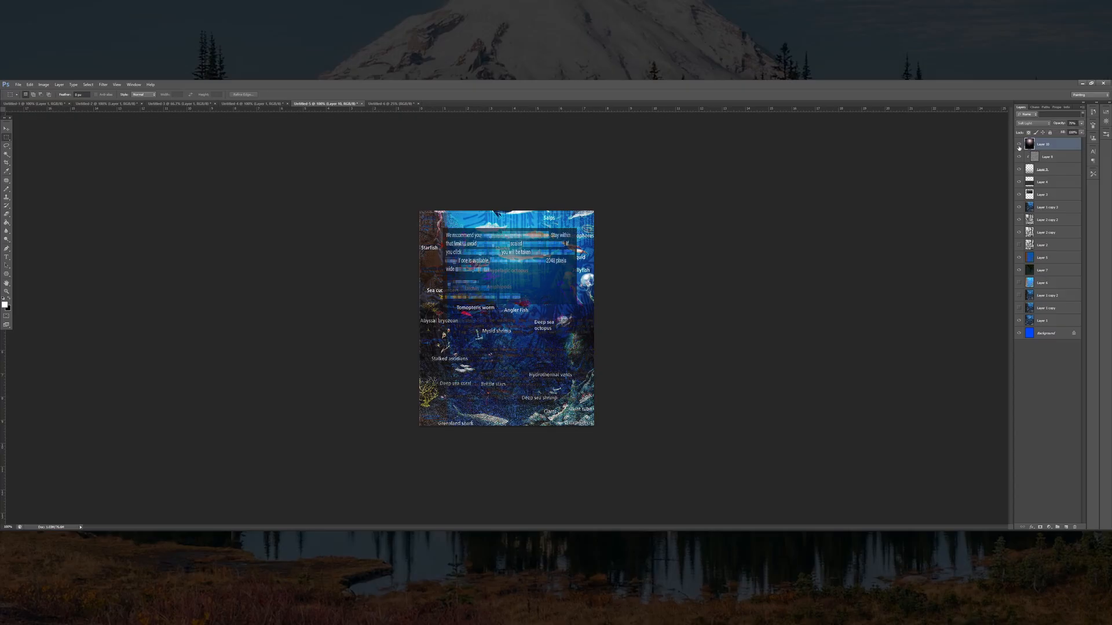
left_click(1081, 123)
left_click_drag(1074, 131, 1069, 131)
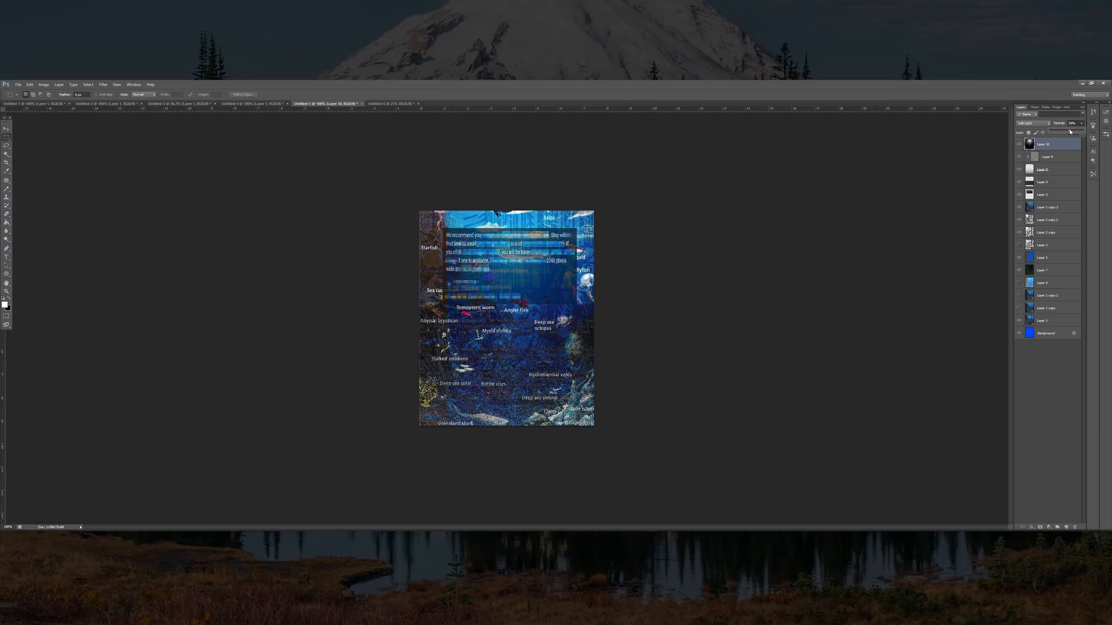
left_click(1018, 145)
left_click(1019, 145)
left_click(116, 84)
mouse_move(134, 85)
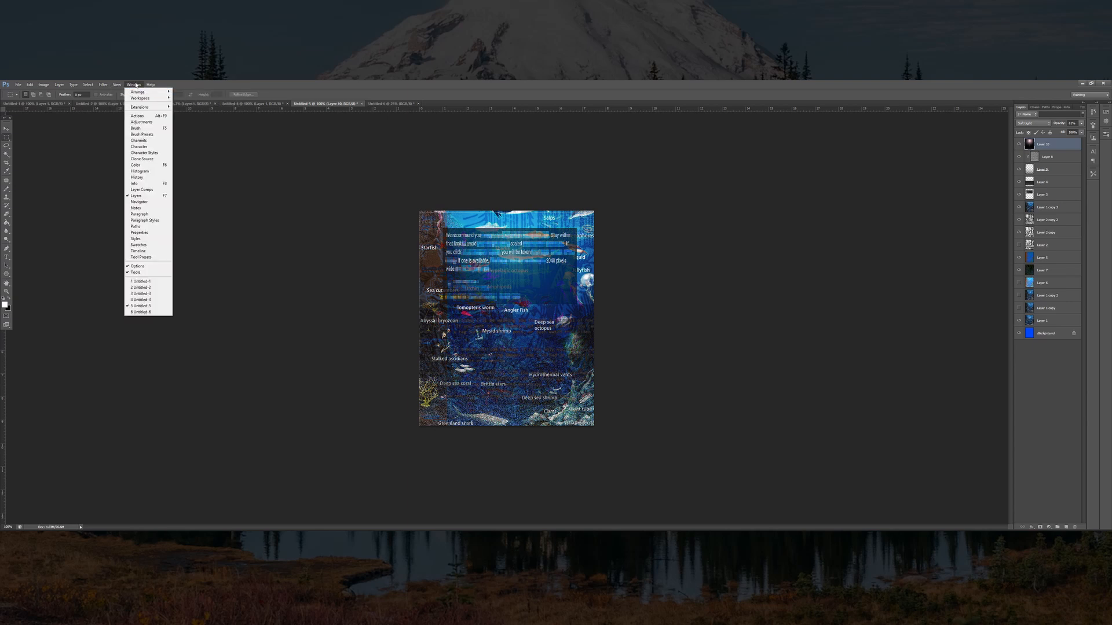
Display the animation timeline for the collage document
left_click(148, 254)
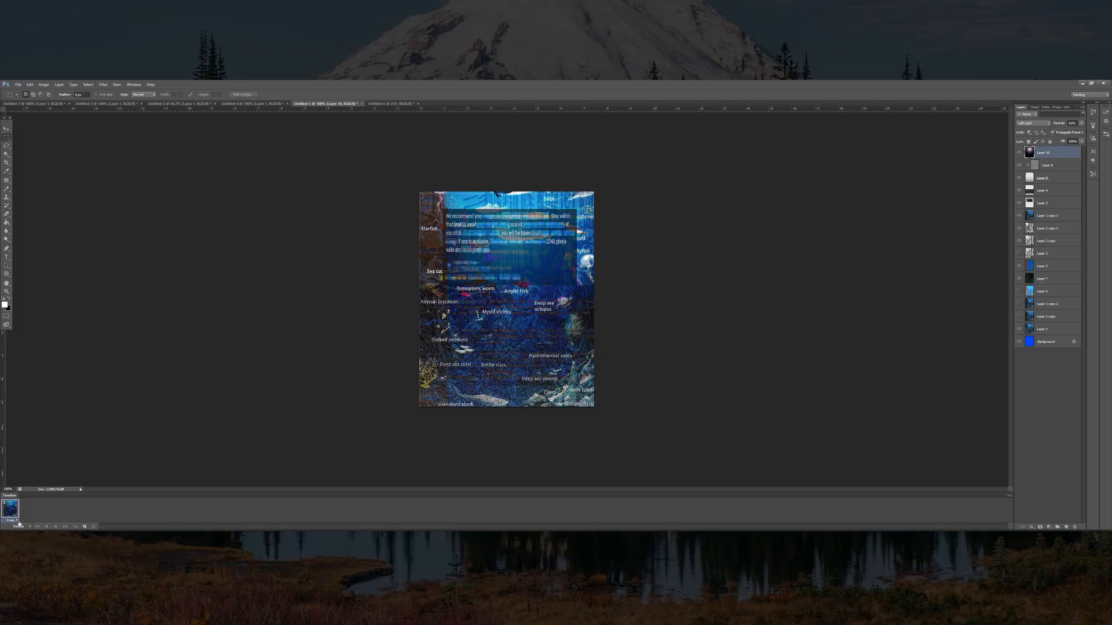
left_click(85, 527)
left_click(85, 527)
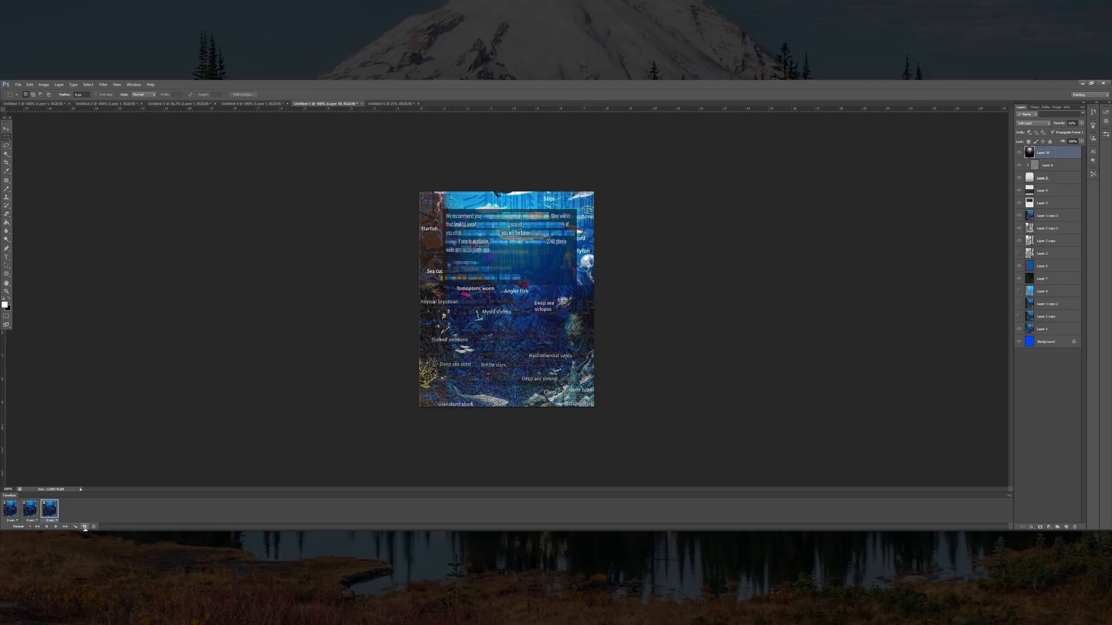
left_click(84, 527)
left_click(85, 527)
left_click(85, 527)
left_click(84, 527)
left_click(85, 527)
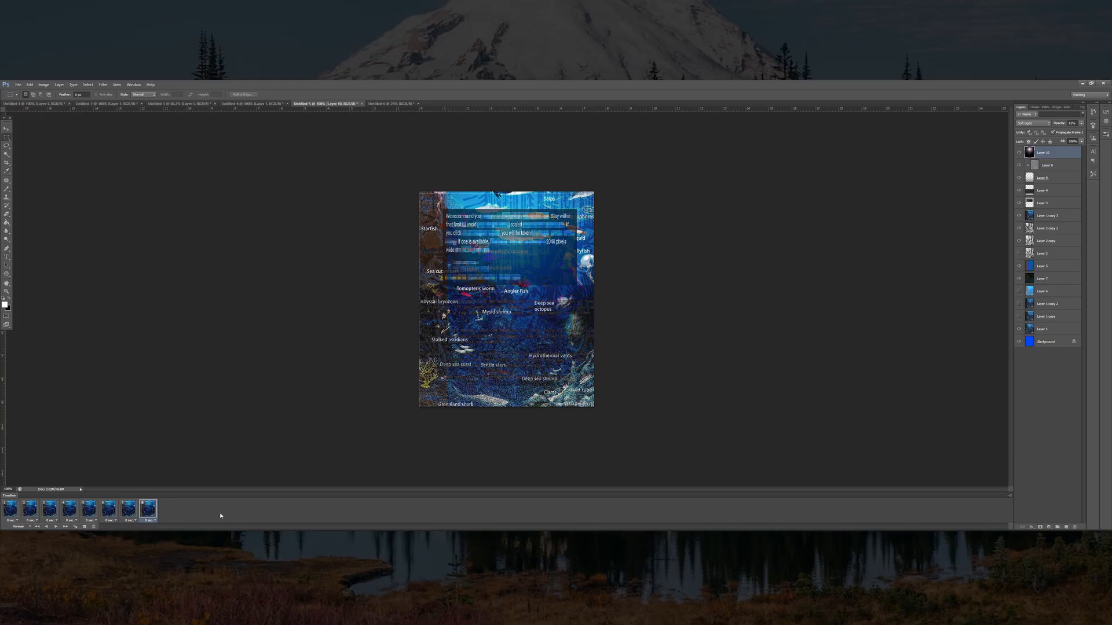
left_click(94, 527)
left_click(93, 527)
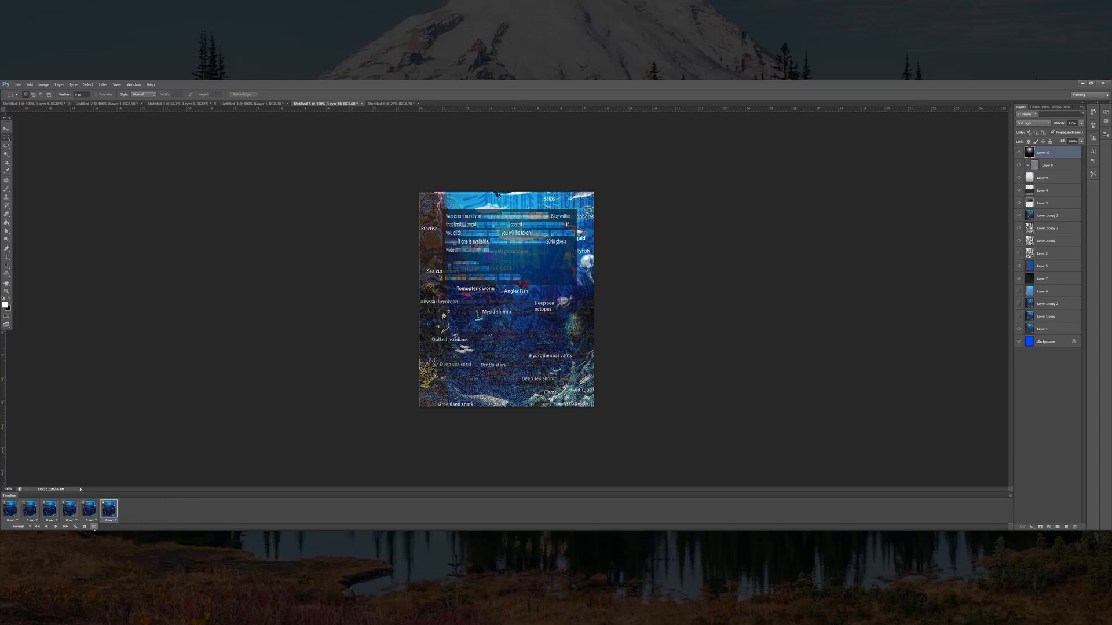
left_click(93, 527)
left_click(93, 527)
left_click(94, 527)
left_click(94, 527)
left_click(94, 527)
Set a custom delay on the single animation frame
left_click(11, 520)
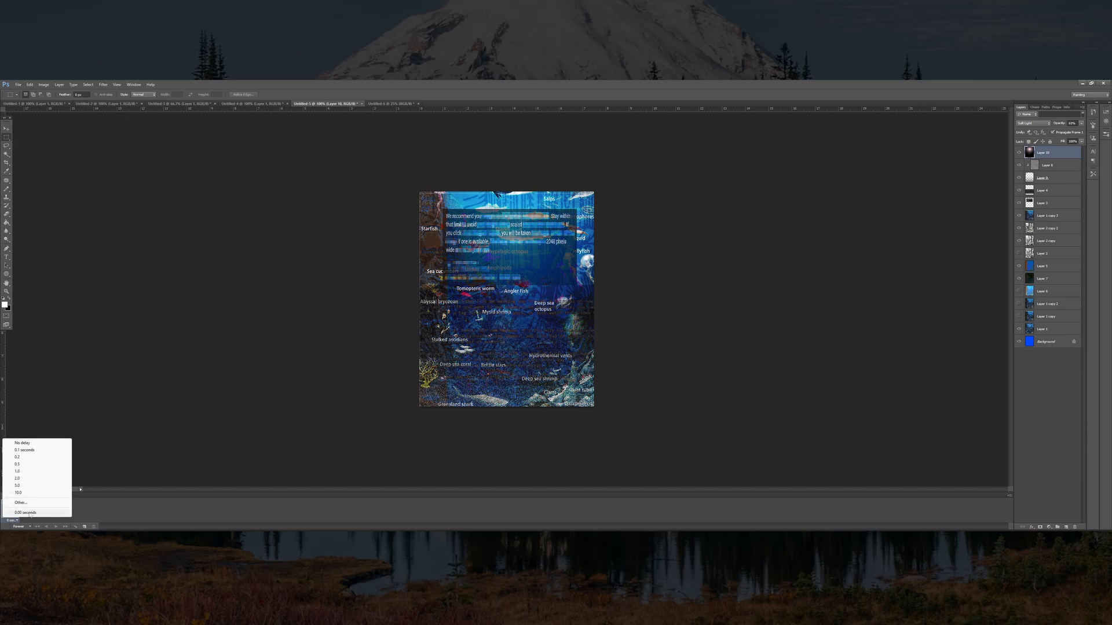
left_click(40, 502)
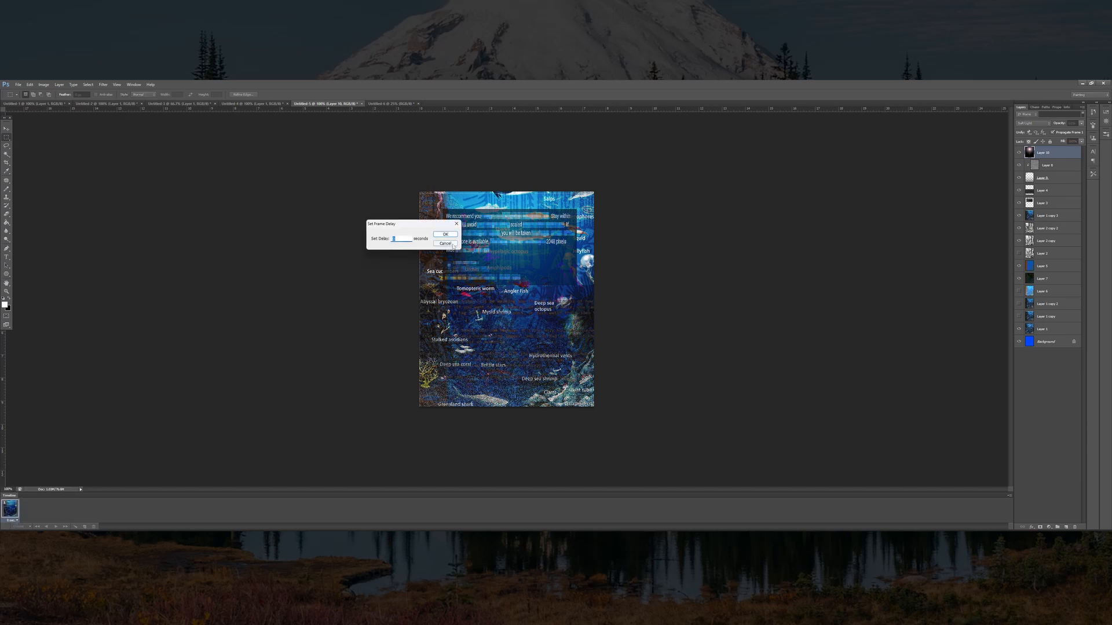
key("Return")
left_click(11, 521)
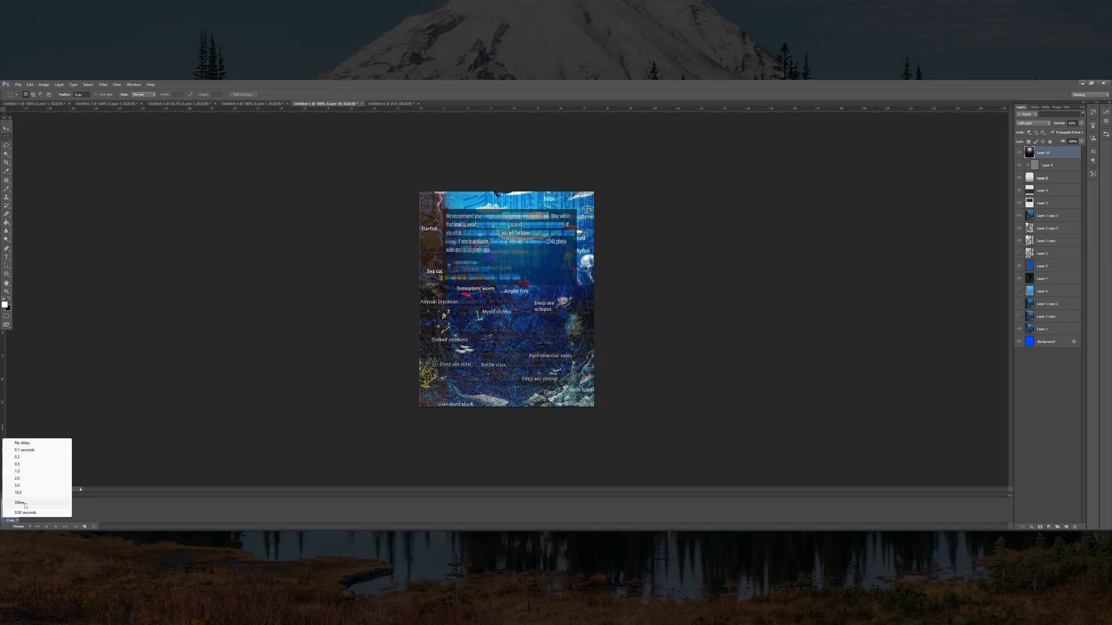
left_click(25, 504)
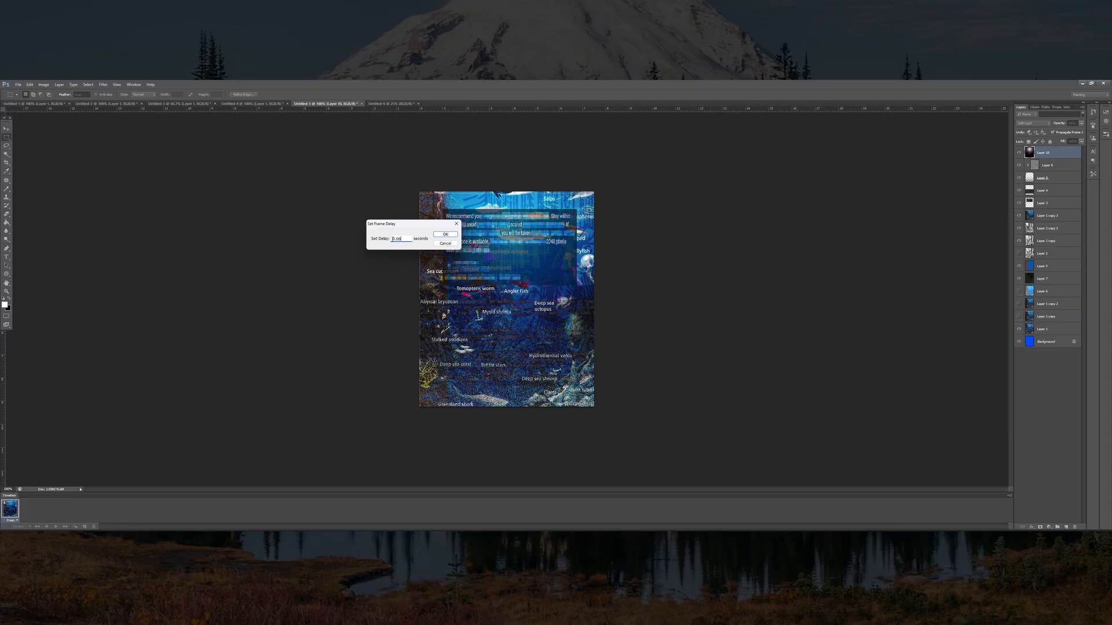
left_click(446, 234)
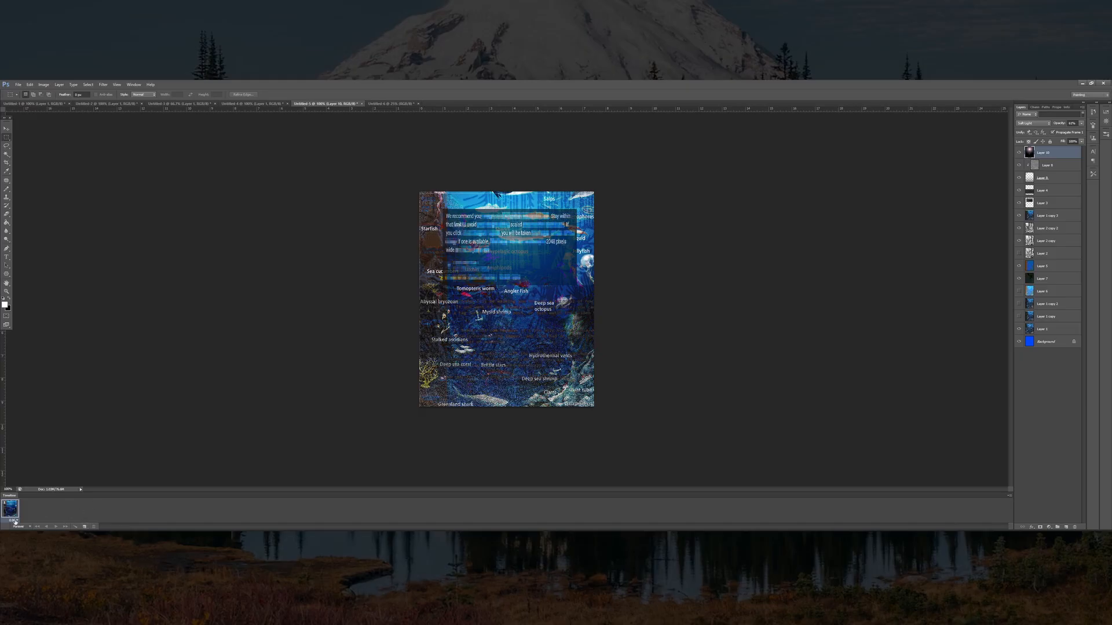
Duplicate the frame until the animation has eight frames
left_click(84, 527)
left_click(84, 526)
left_click(84, 527)
left_click(85, 527)
left_click(85, 527)
left_click(84, 527)
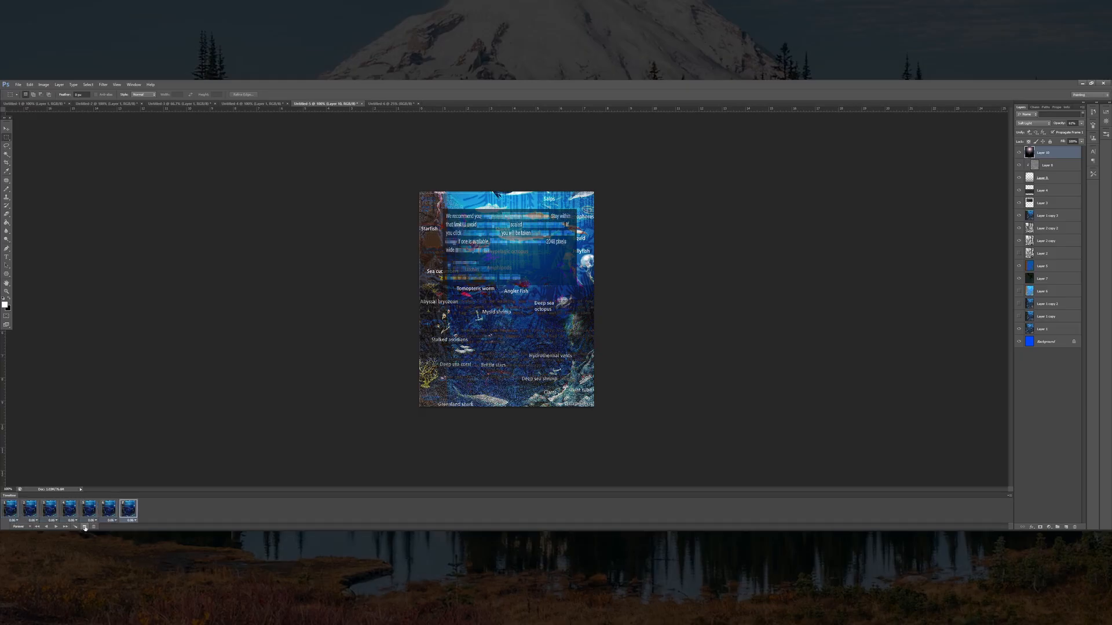
left_click(85, 527)
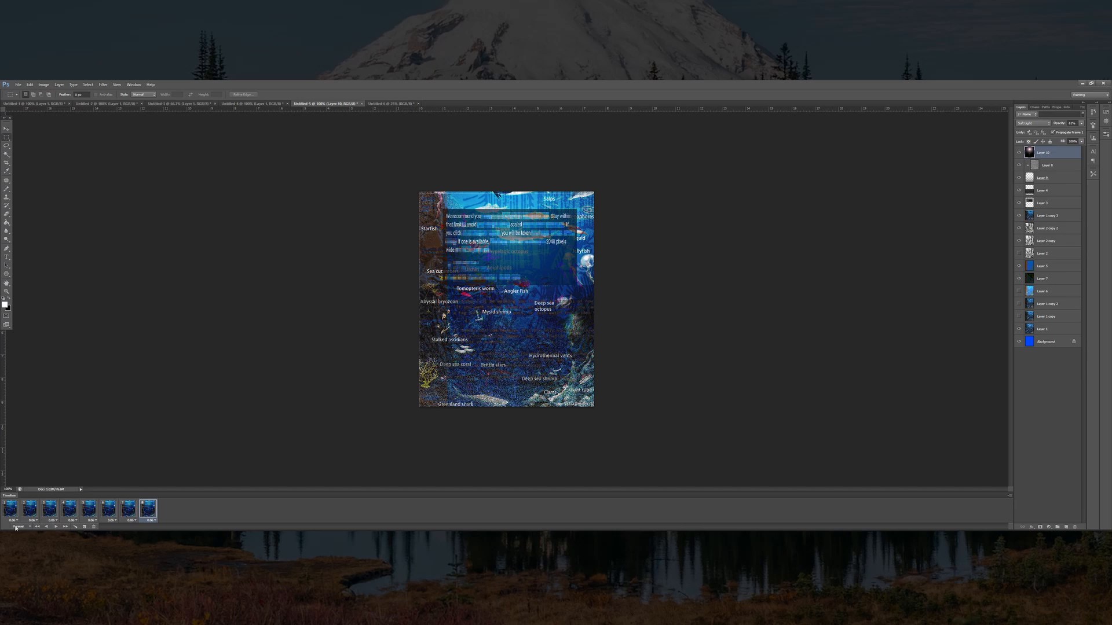
Play and stop the eight-frame animation several times to preview its playback
left_click(46, 527)
left_click(55, 527)
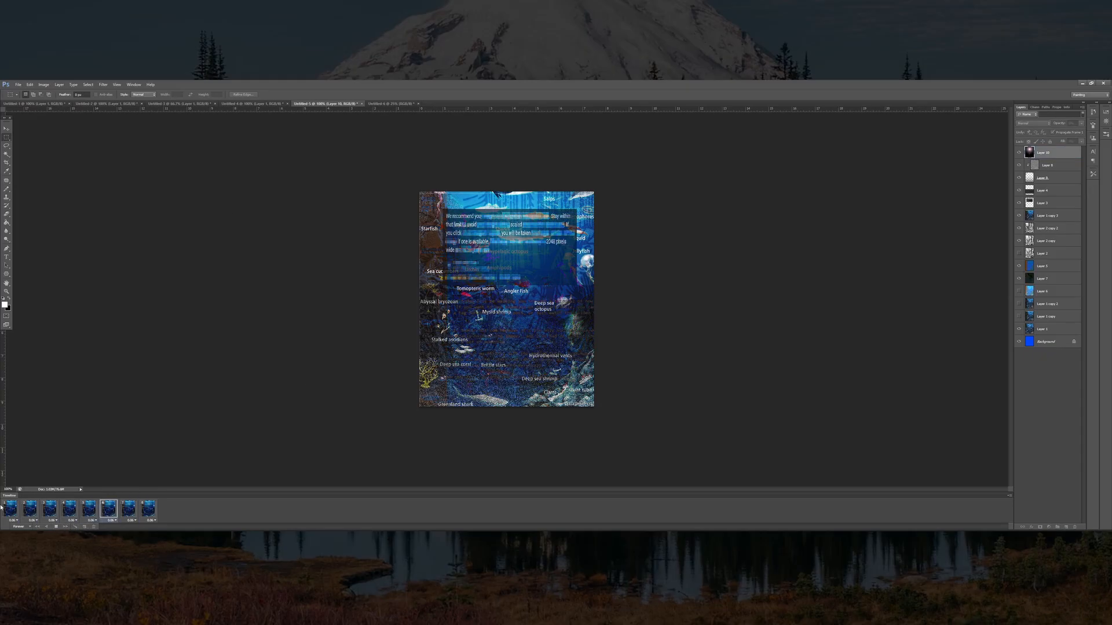
left_click(56, 527)
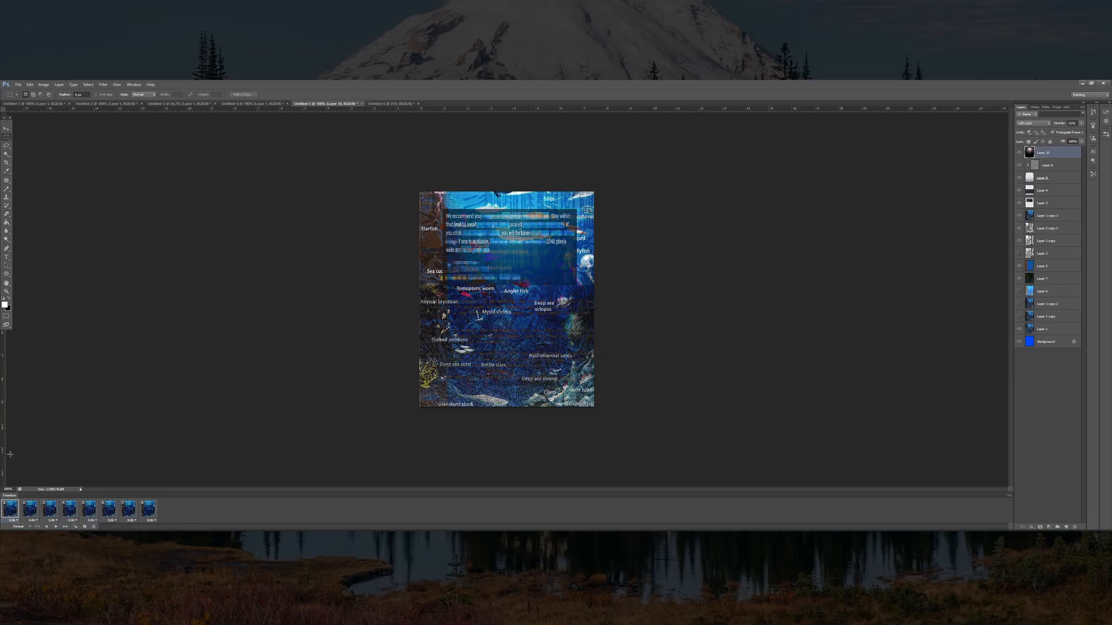
left_click(57, 528)
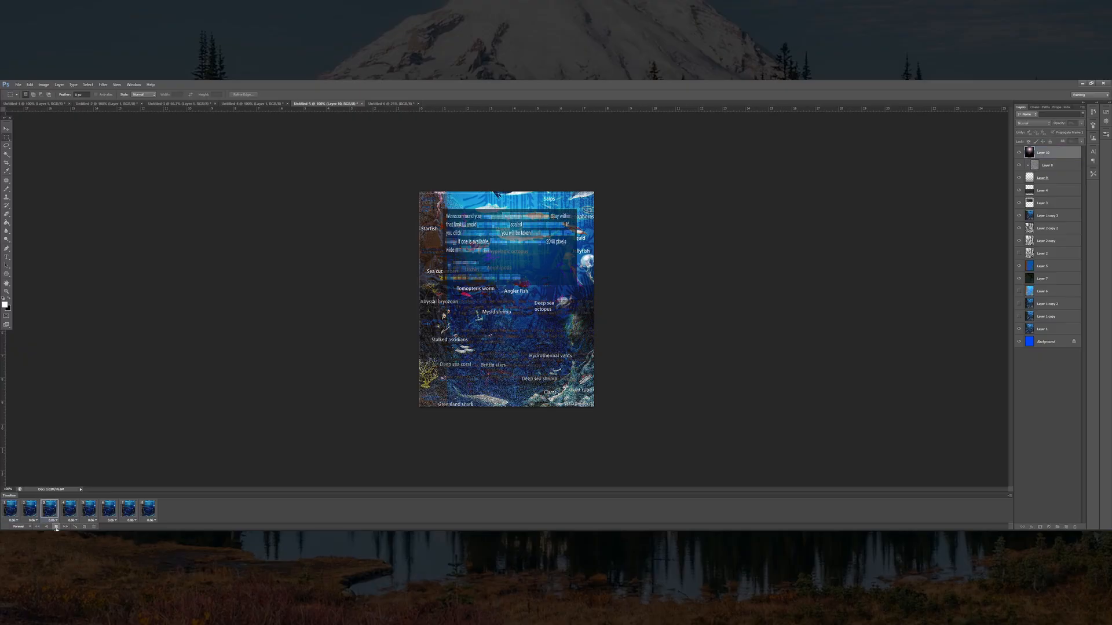
left_click(56, 527)
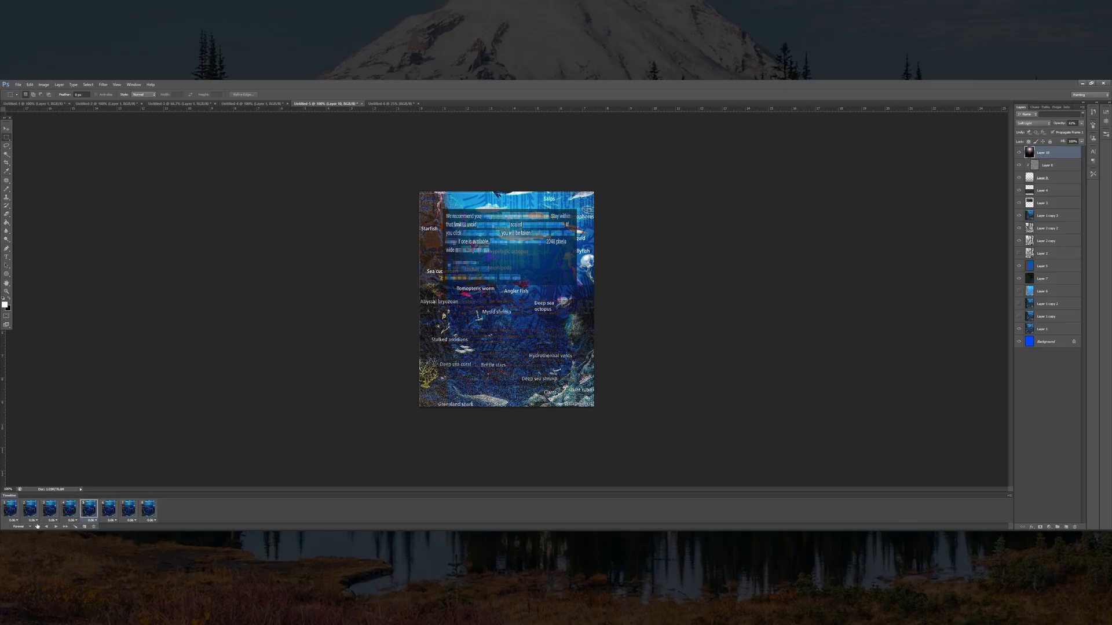
left_click(56, 527)
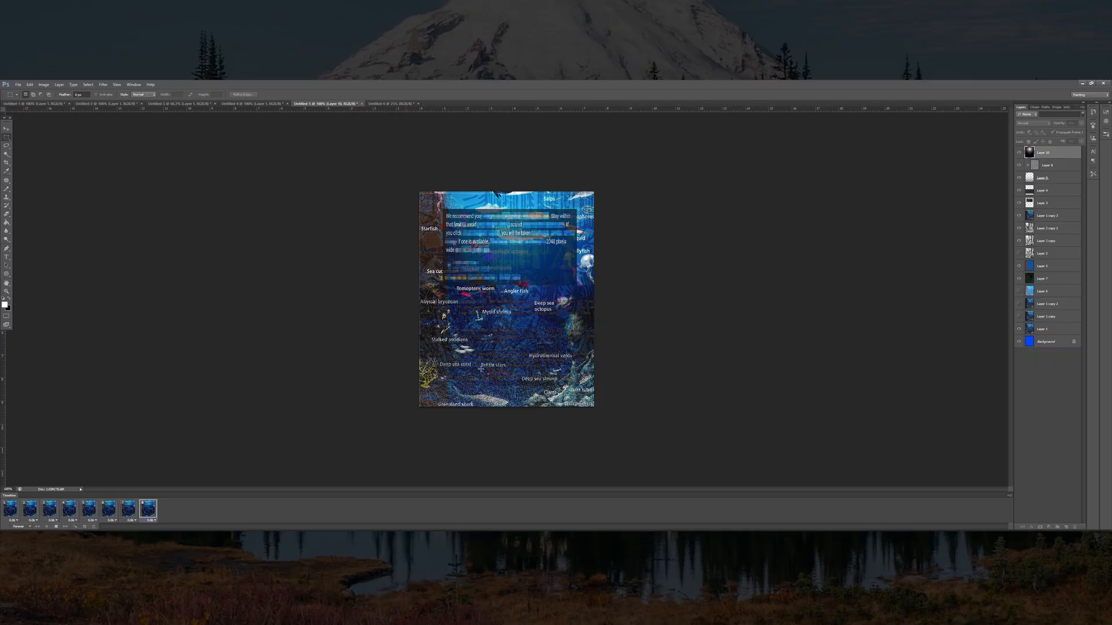
left_click(55, 527)
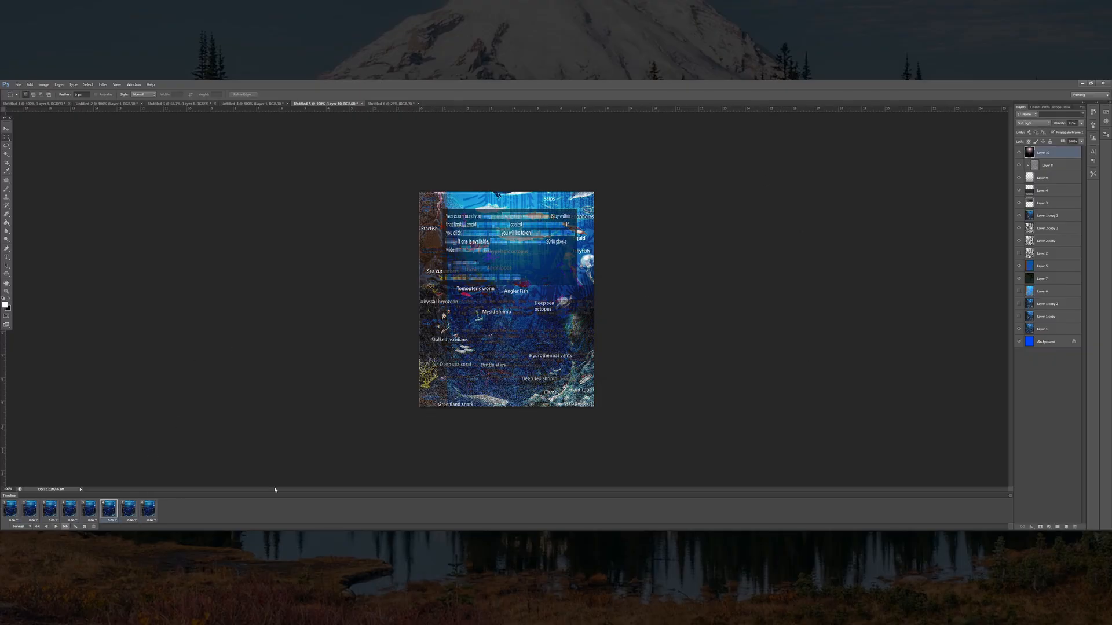
left_click(56, 527)
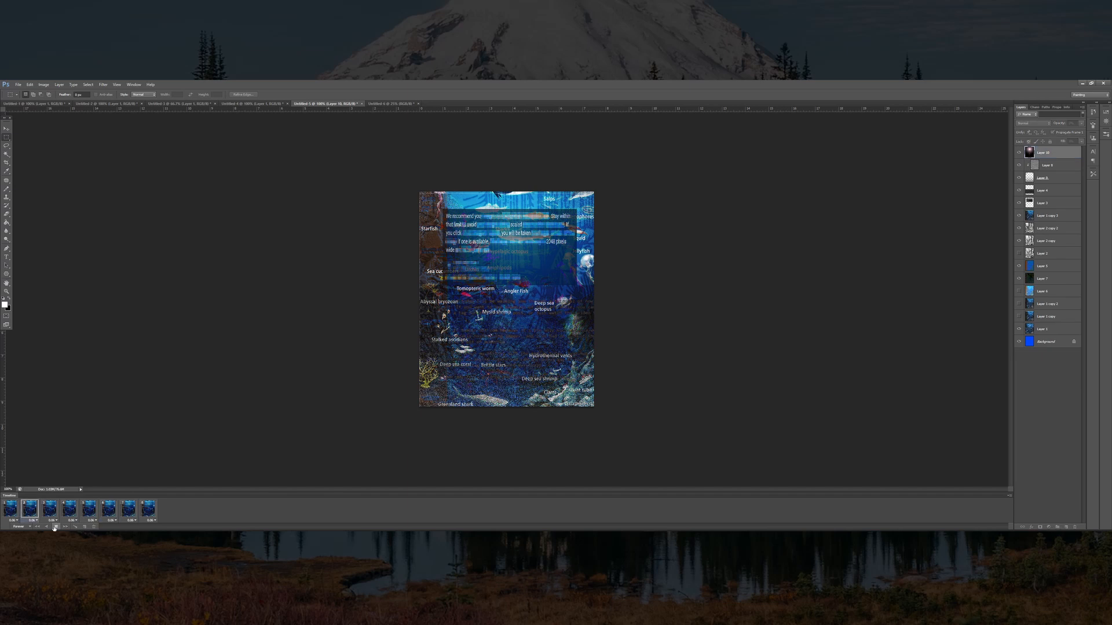
left_click(55, 527)
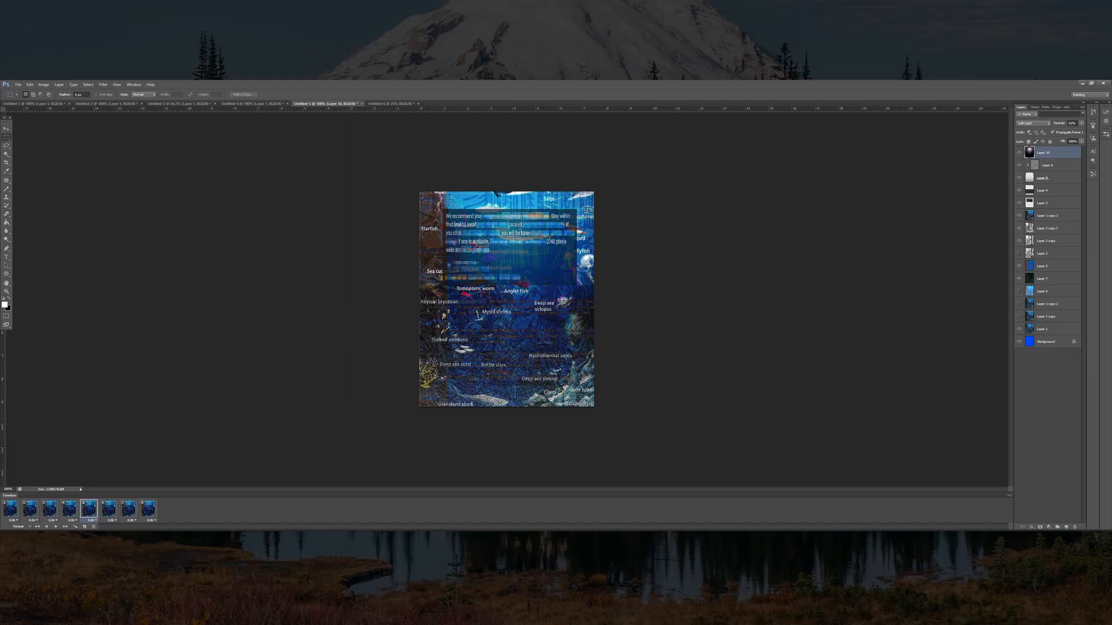
Step through the first four animation frames and return to the second one
left_click(10, 509)
left_click(32, 510)
left_click(52, 513)
left_click(77, 515)
left_click(29, 512)
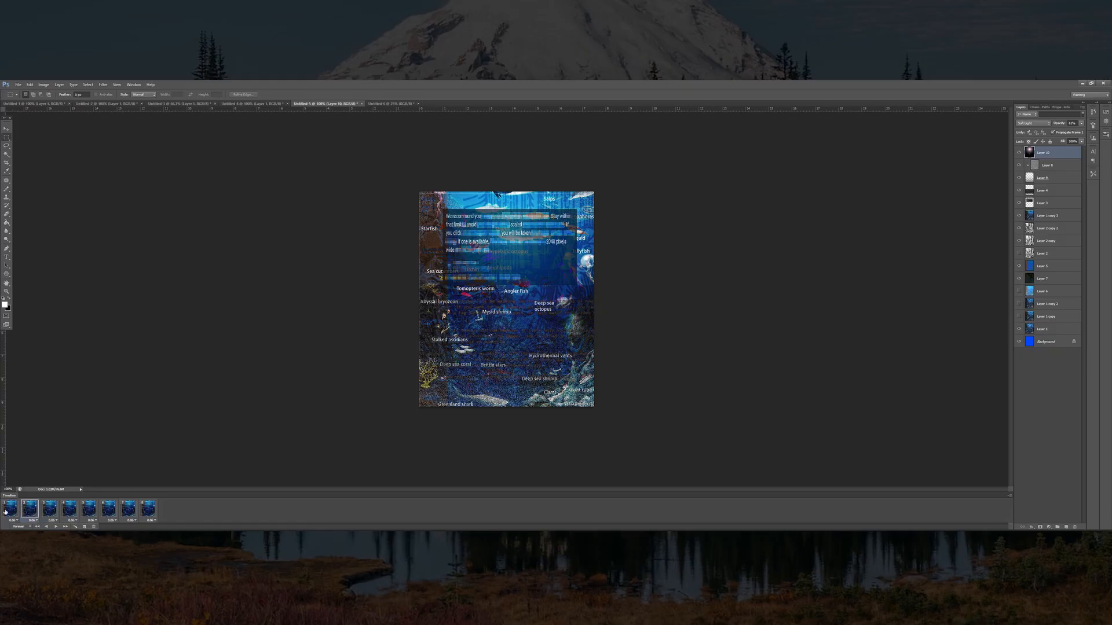
Move the clipped noise layer to the left on the second frame with the Move tool
left_click(7, 128)
left_click(10, 508)
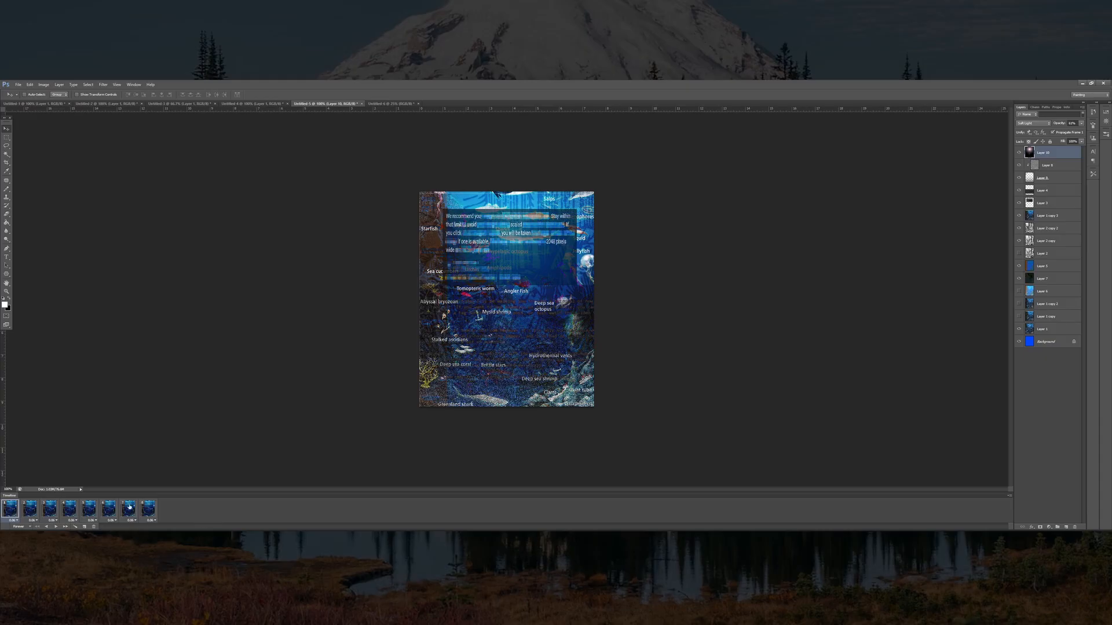
left_click(33, 510)
left_click(1047, 165)
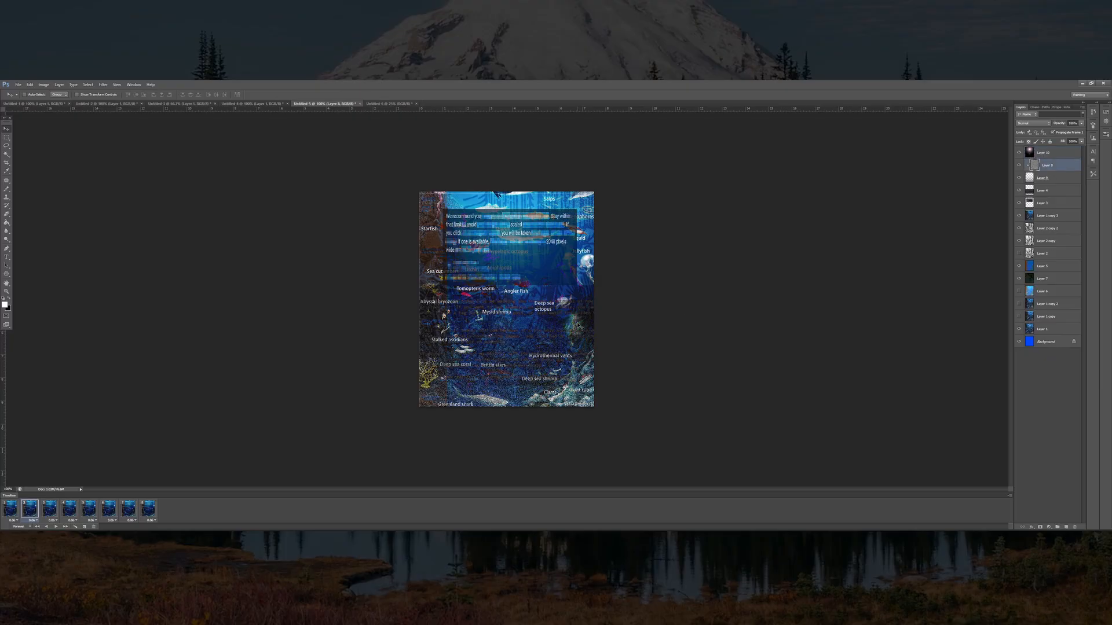
left_click_drag(579, 324, 496, 323)
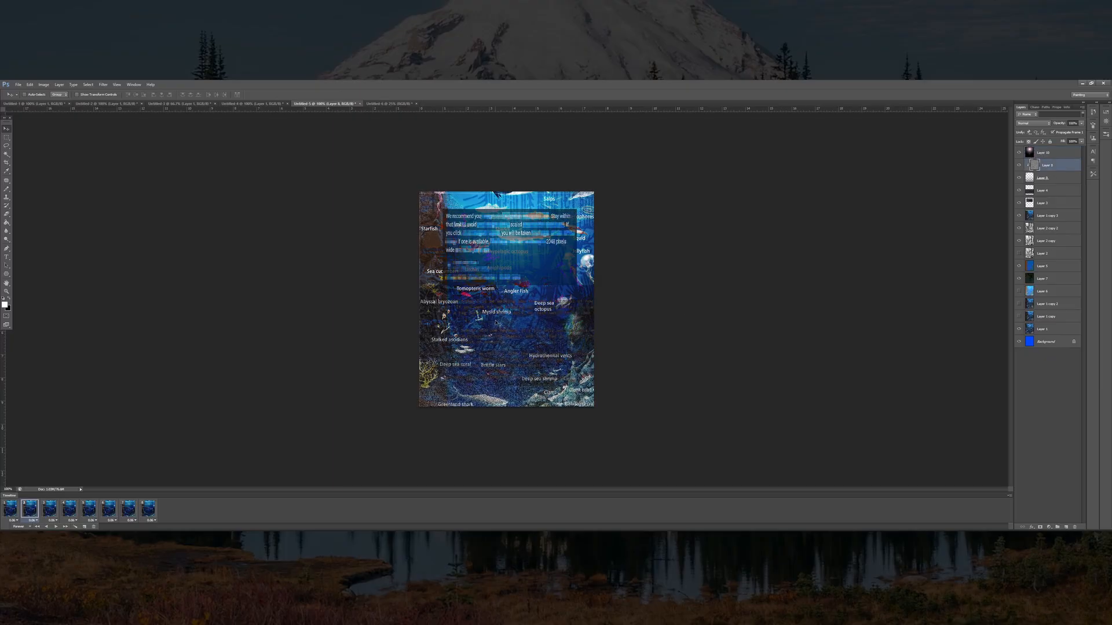
Compare the first two frames, then shift the noise layer downward on frame three and down-left on frame four
left_click(13, 511)
left_click(26, 513)
left_click(51, 513)
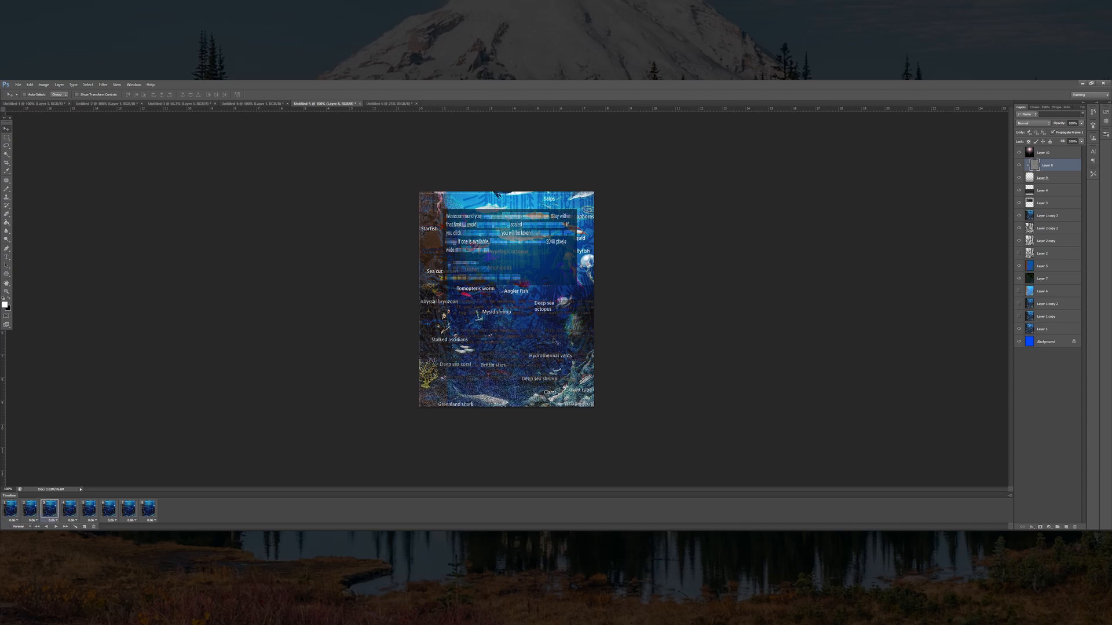
left_click_drag(502, 286, 510, 338)
left_click(77, 511)
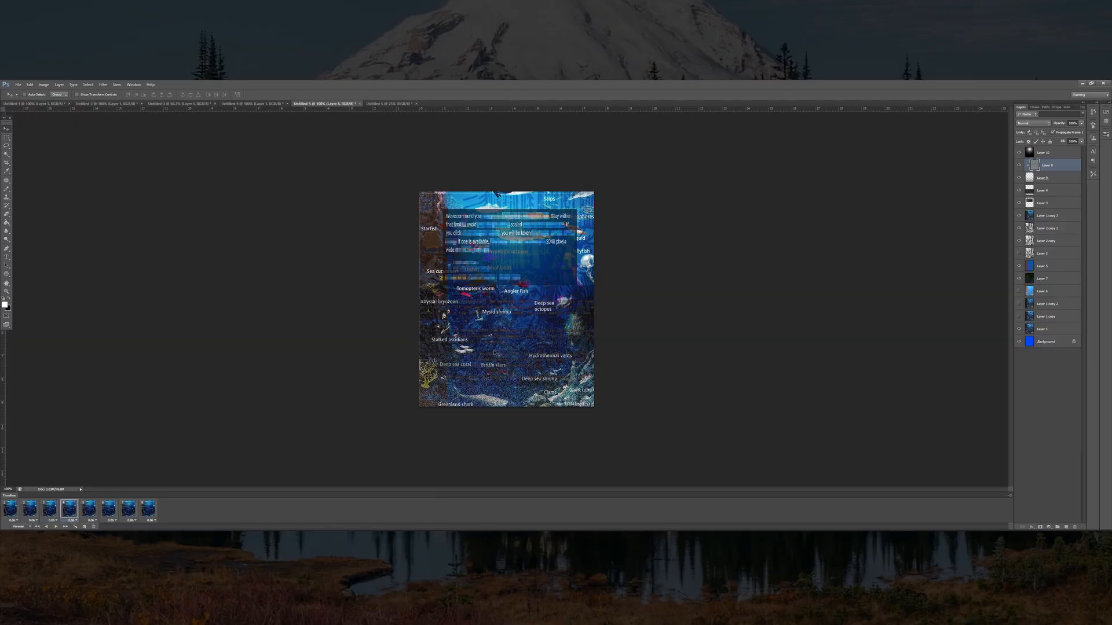
left_click_drag(432, 277, 356, 331)
Shift the noise layer downward on frame five and up to the right on frame six
left_click(89, 510)
left_click_drag(554, 327, 559, 420)
left_click(108, 511)
left_click_drag(509, 383, 550, 303)
Shift the noise layer down to the right on frames seven and eight
left_click(128, 510)
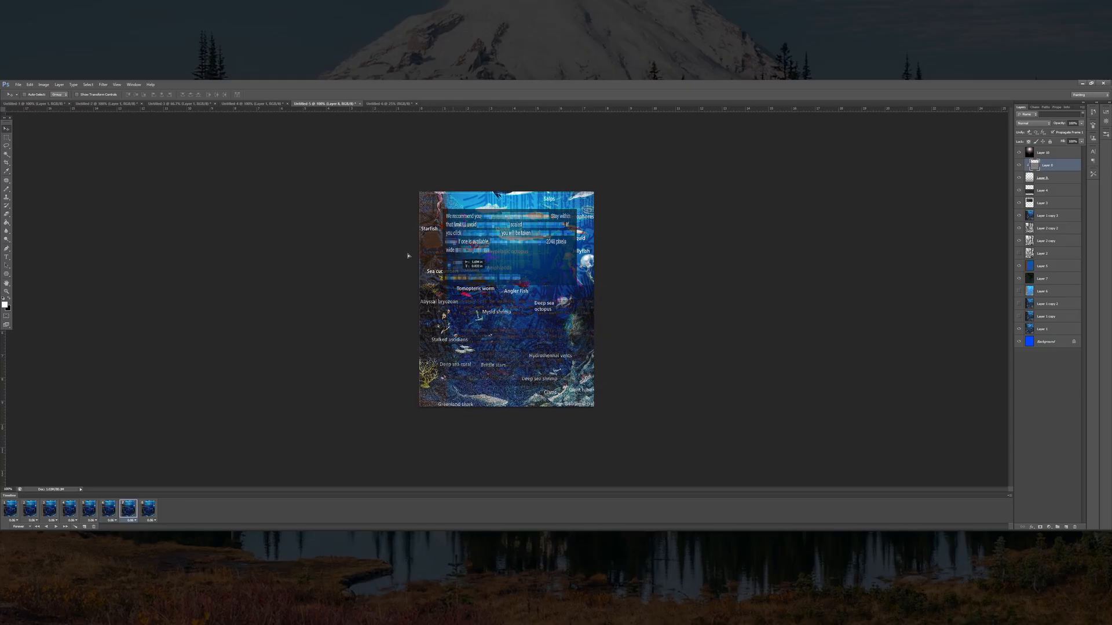
left_click_drag(441, 309, 516, 348)
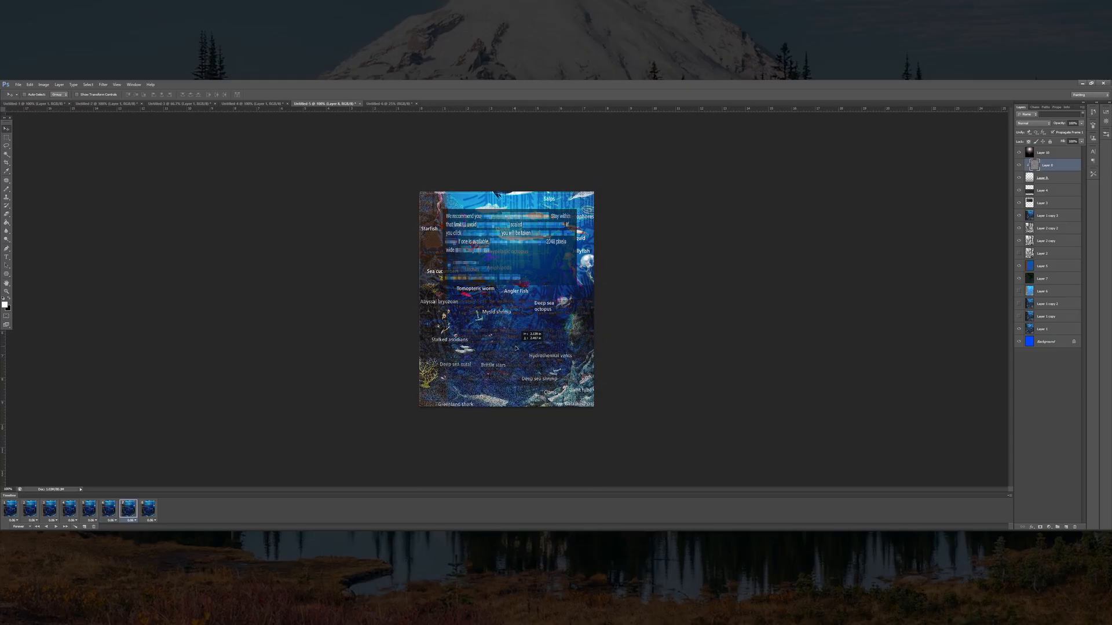
left_click(149, 509)
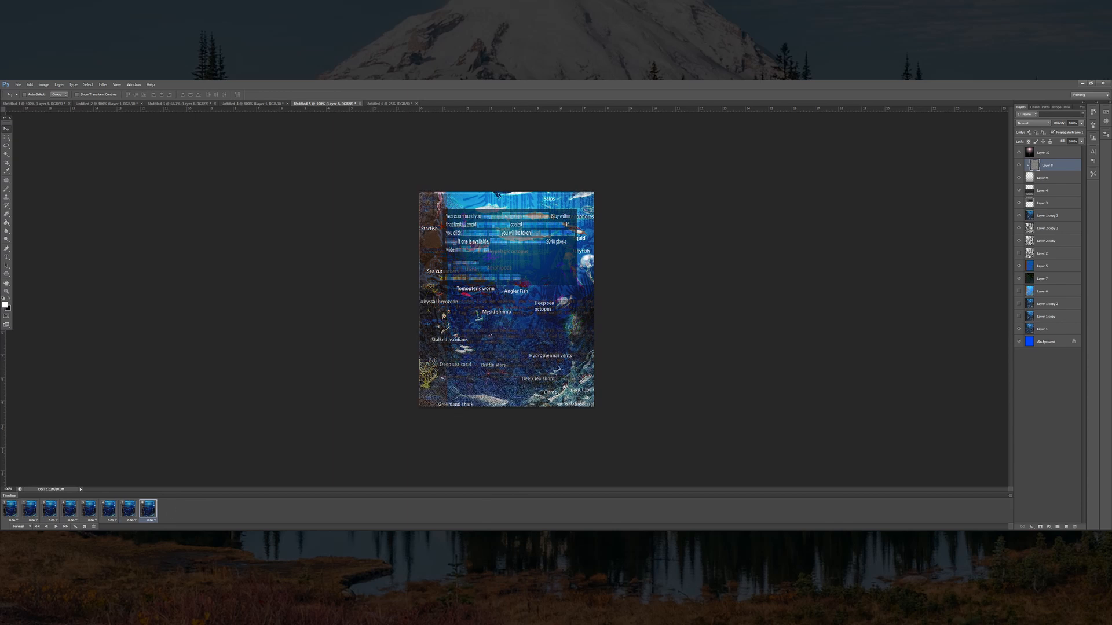
left_click_drag(407, 334, 558, 422)
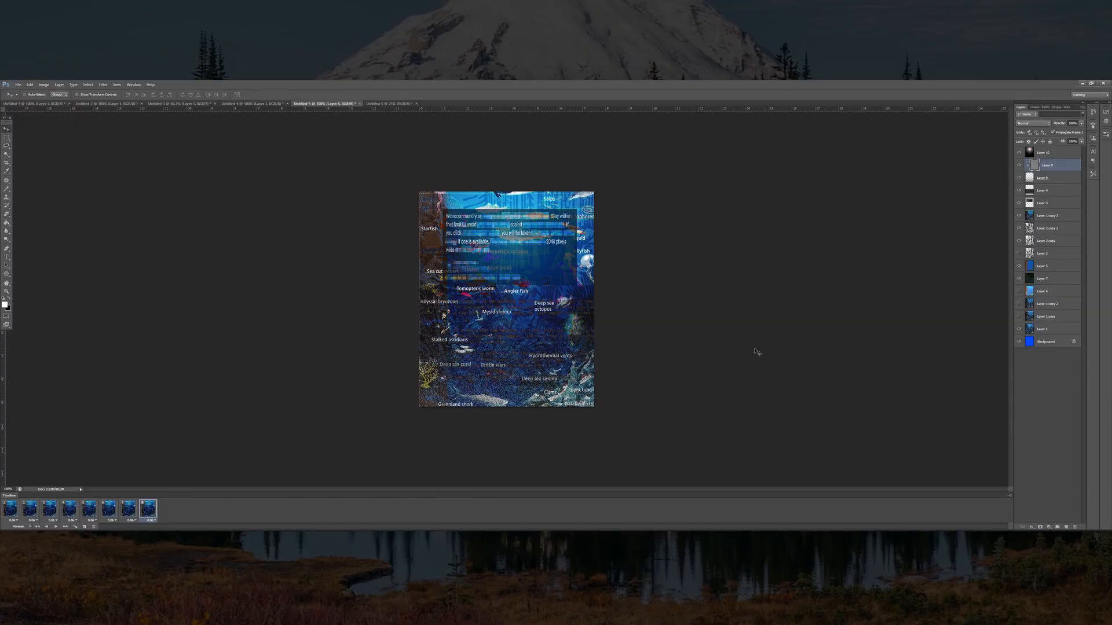
Switch to the black-and-white noise document and inspect its texture at 100% zoom
left_click(402, 104)
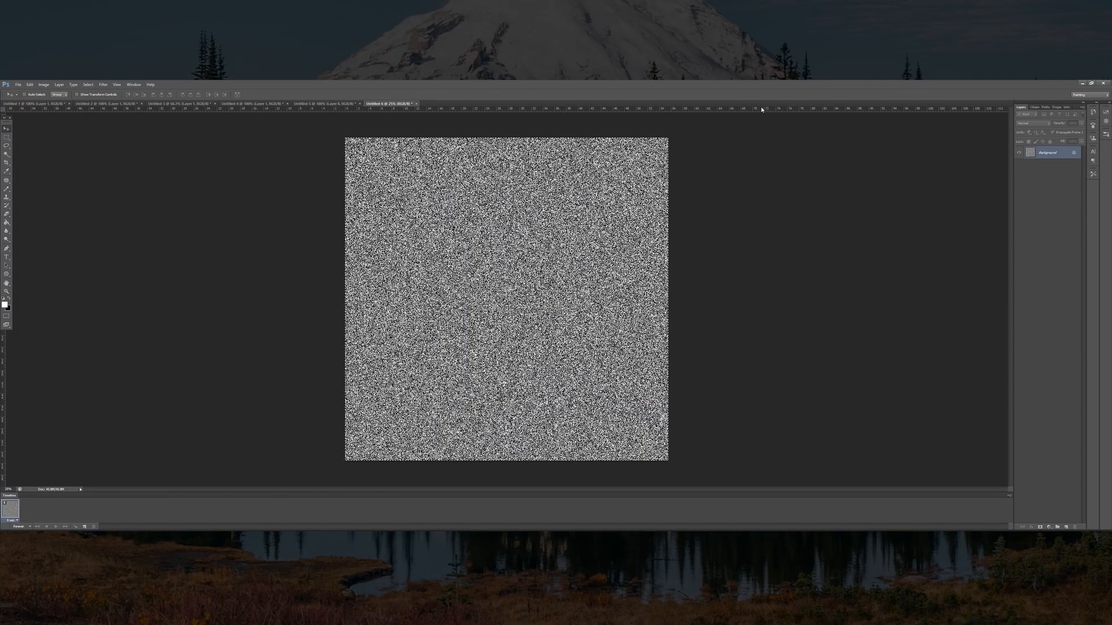
left_click(10, 490)
type("100")
key("Return")
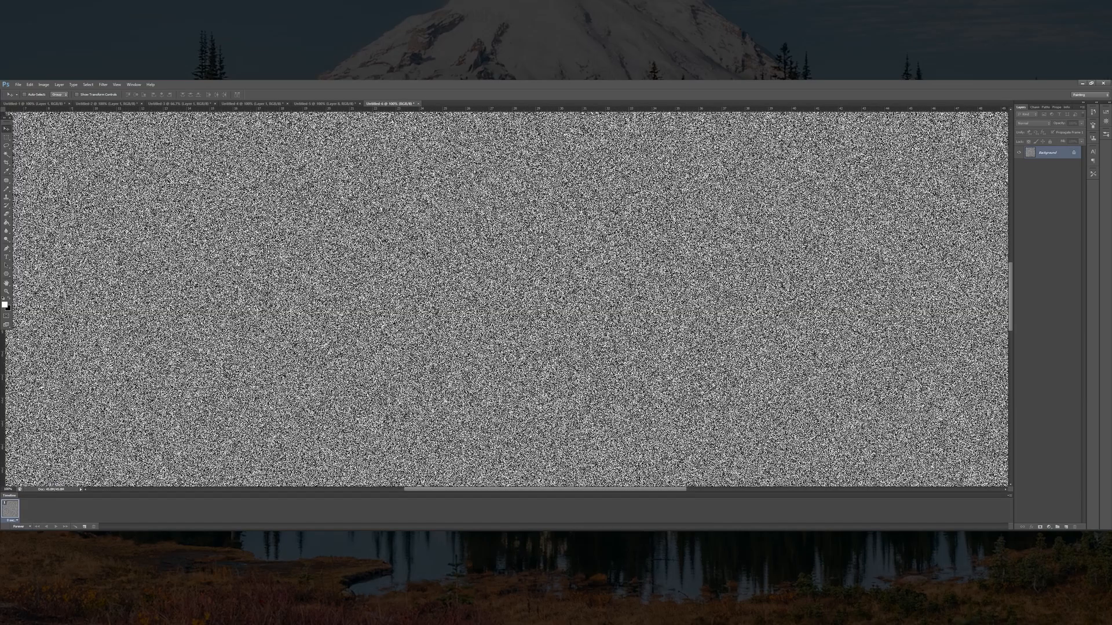
scroll(507, 300, "up", 1)
scroll(507, 300, "down", 3)
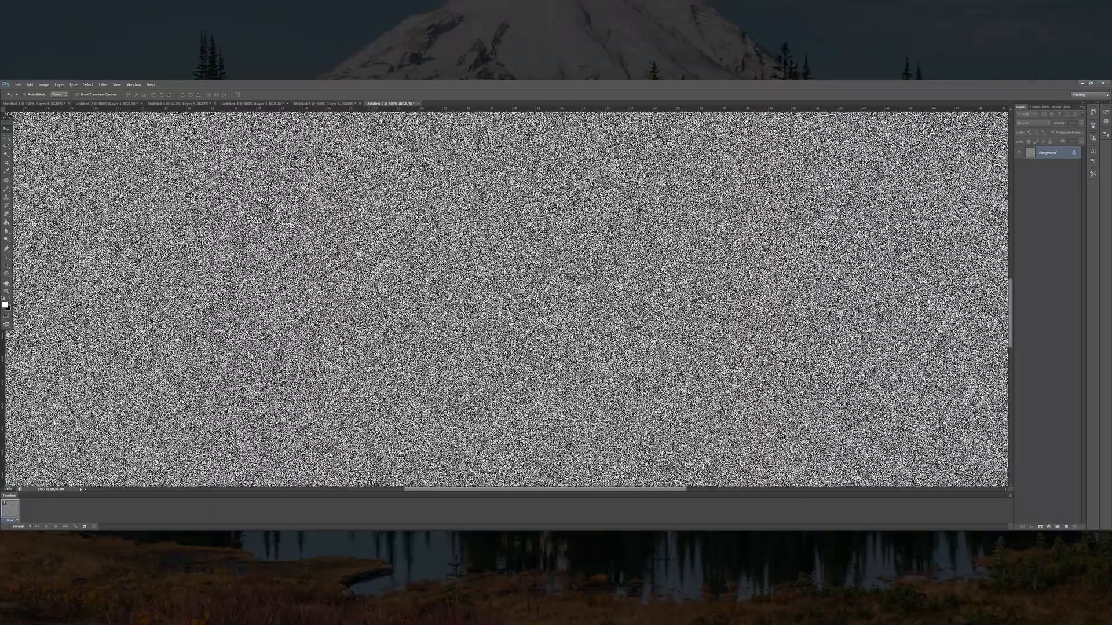
Return to the collage document and play the frame animation to check the moving noise
left_click(321, 105)
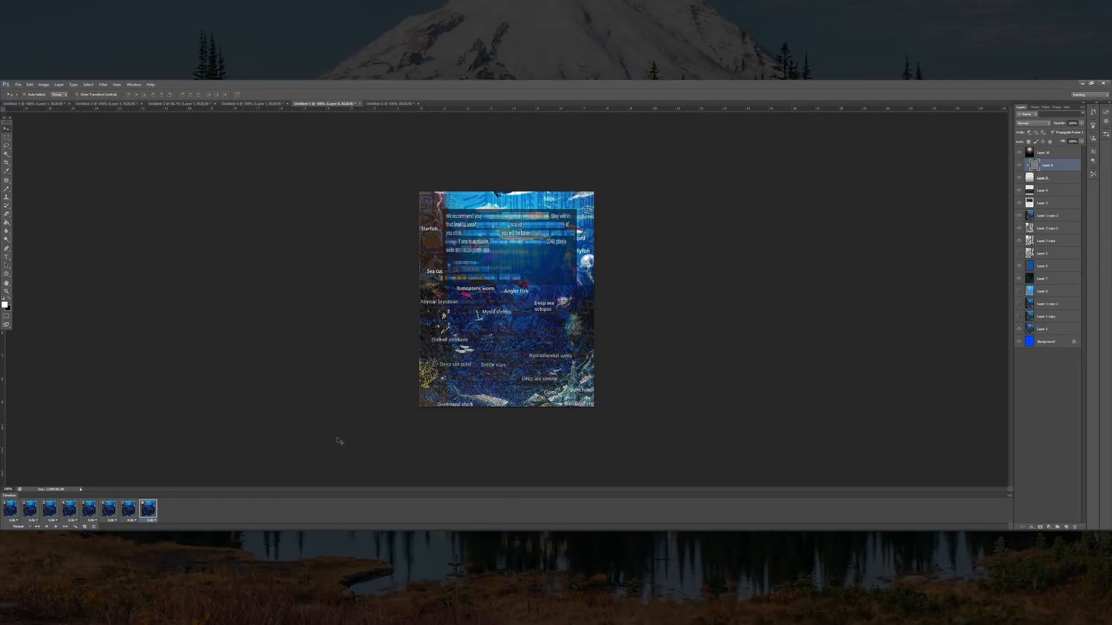
left_click(56, 526)
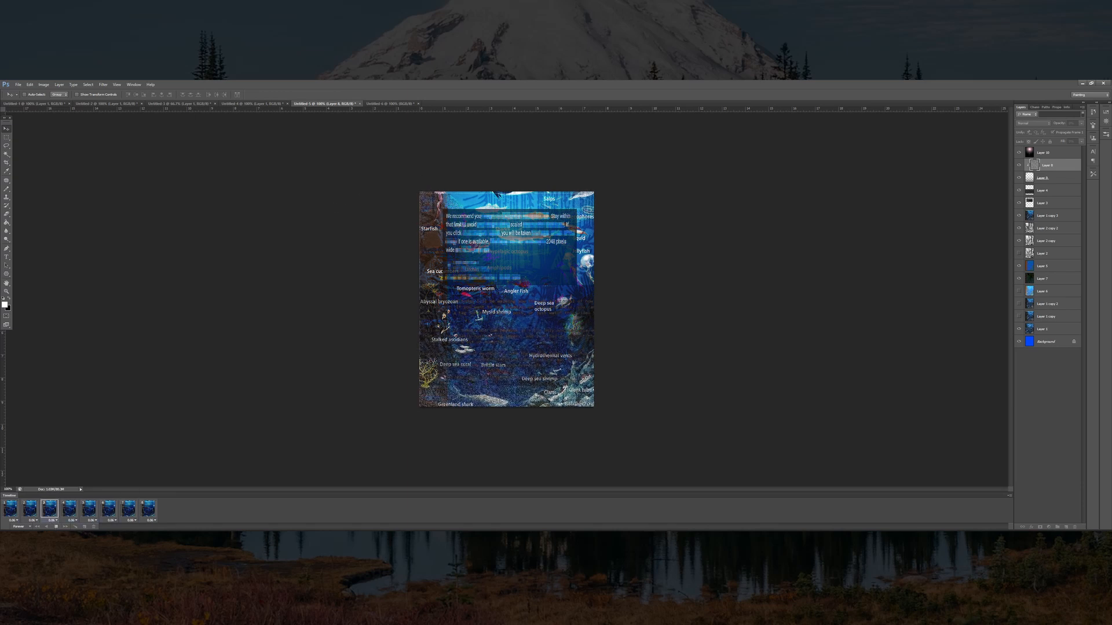
left_click(55, 527)
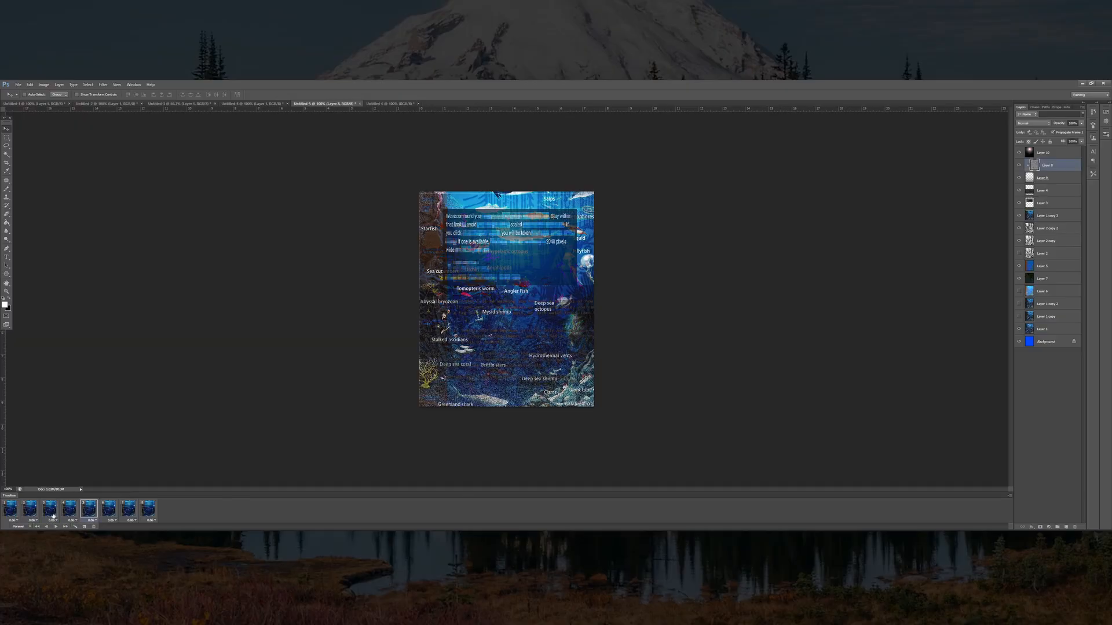
Nudge the Luminosity-blended layer slightly to a different position on frames two, three and four
left_click(30, 509)
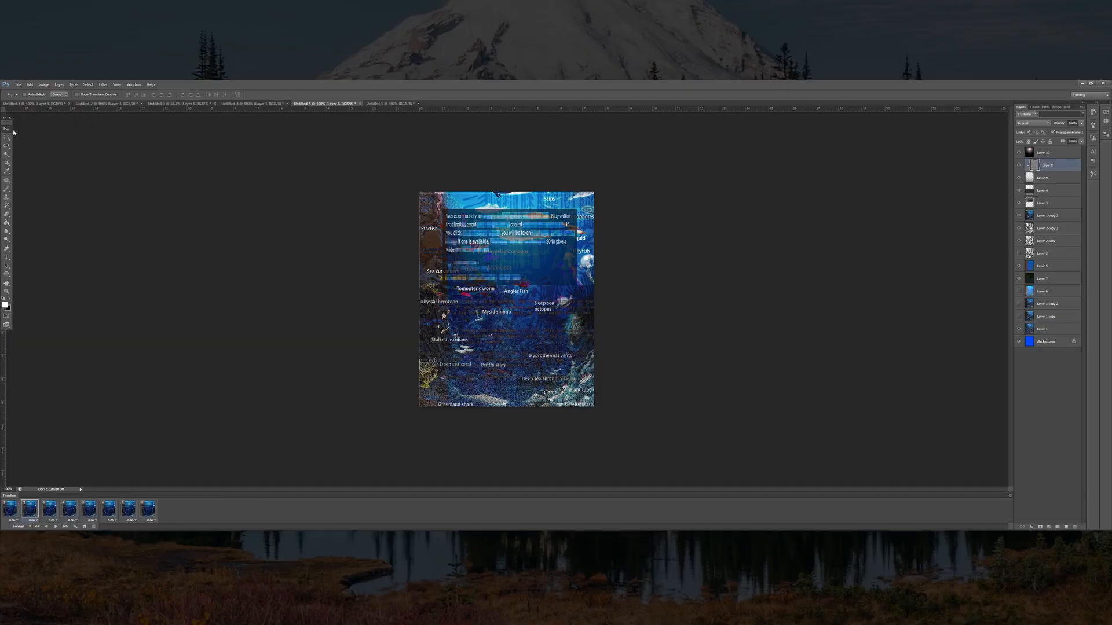
left_click(1054, 190)
left_click(1061, 179)
left_click(1067, 201)
left_click(1075, 190)
left_click(1064, 205)
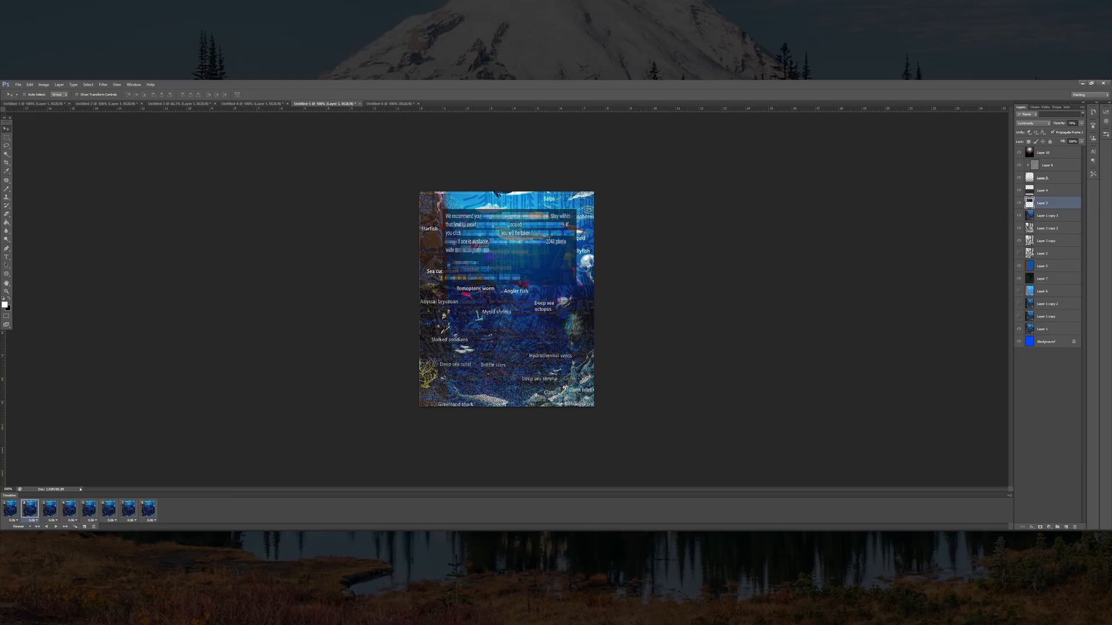
left_click(51, 510)
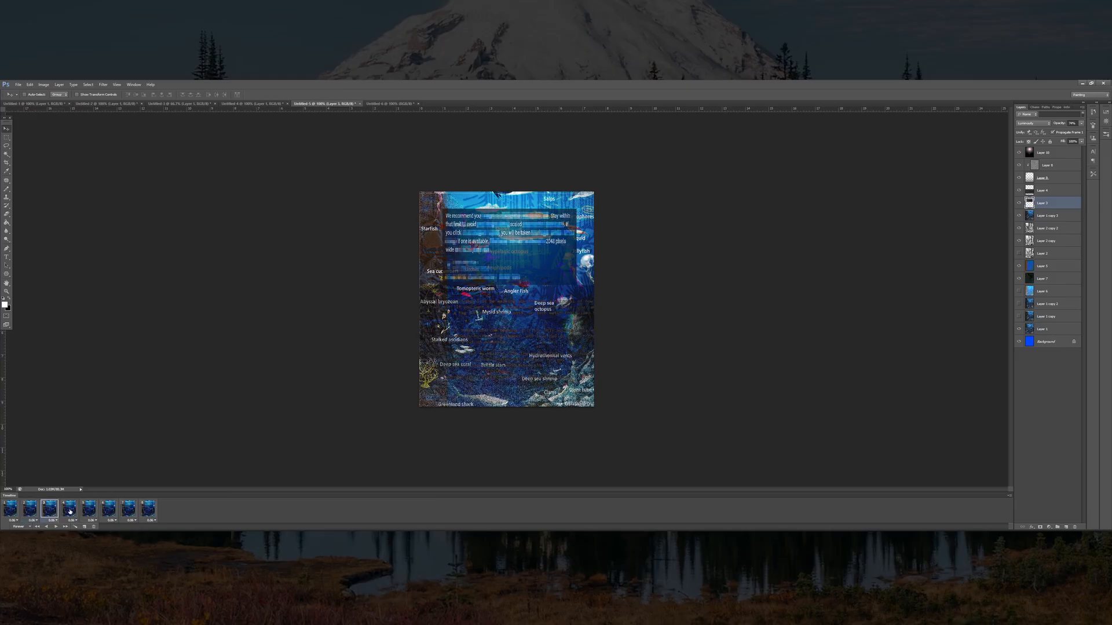
left_click(70, 511)
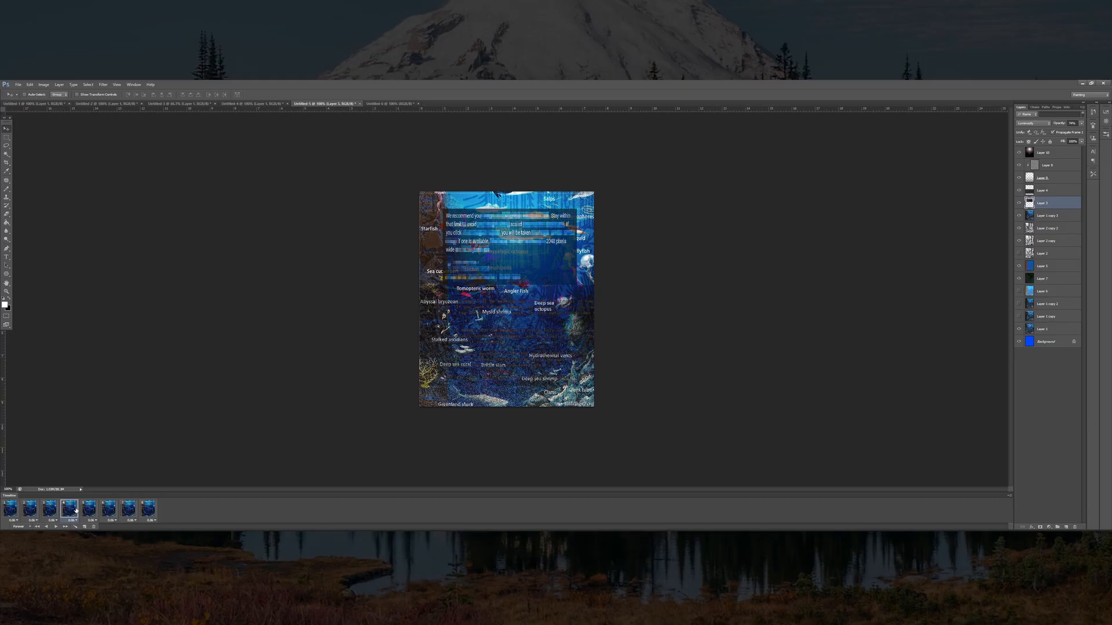
Nudge the Luminosity-blended layer slightly on frames five through eight and play the animation
left_click(90, 511)
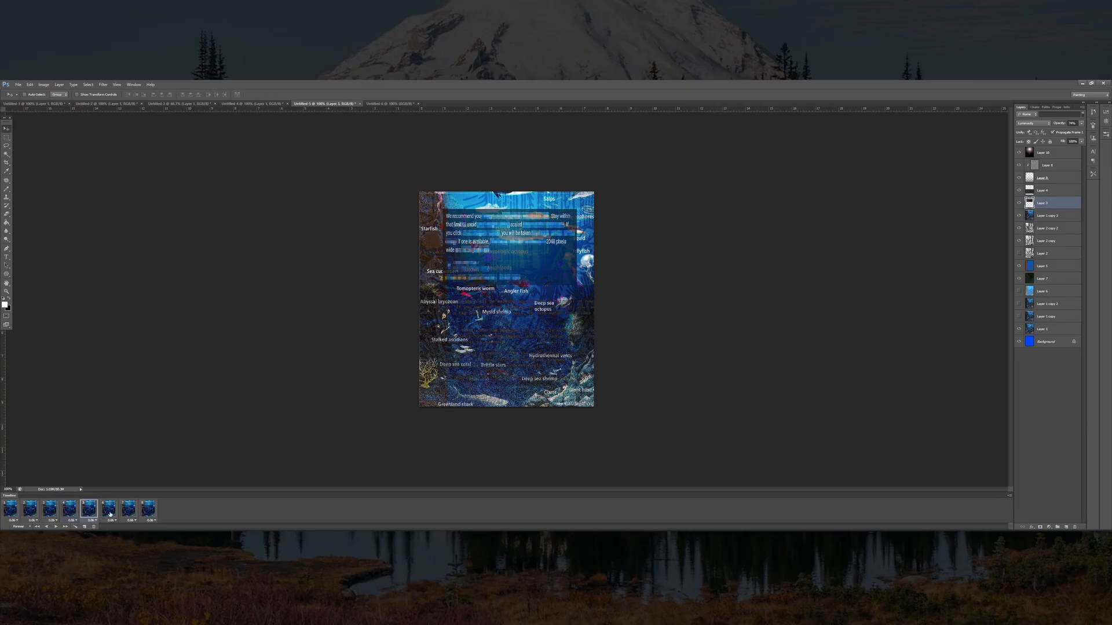
left_click(110, 513)
left_click(126, 513)
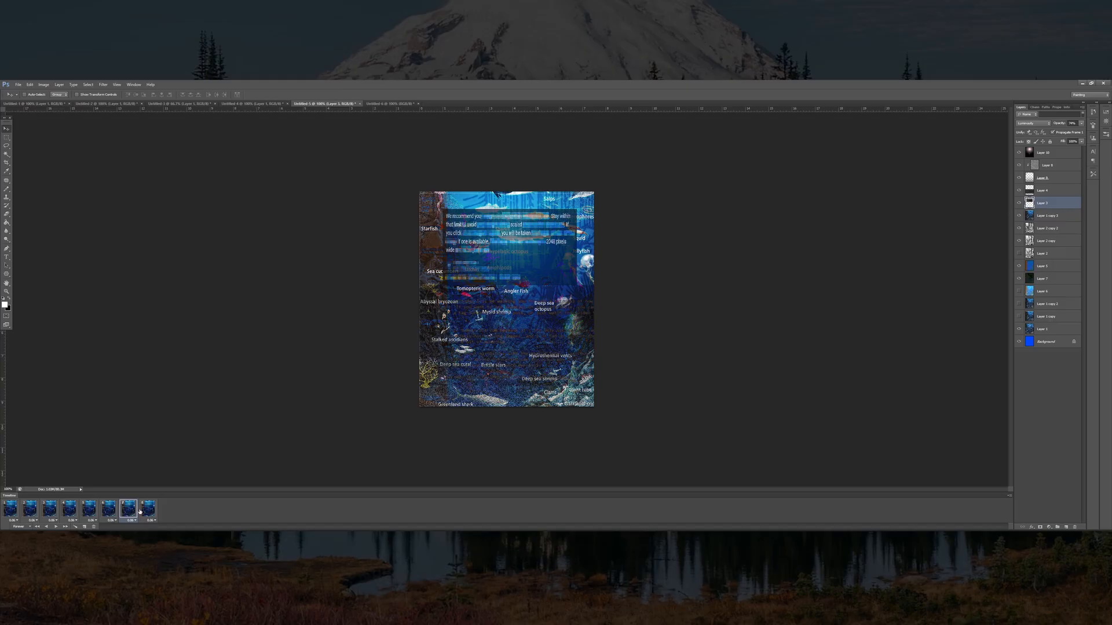
left_click(148, 512)
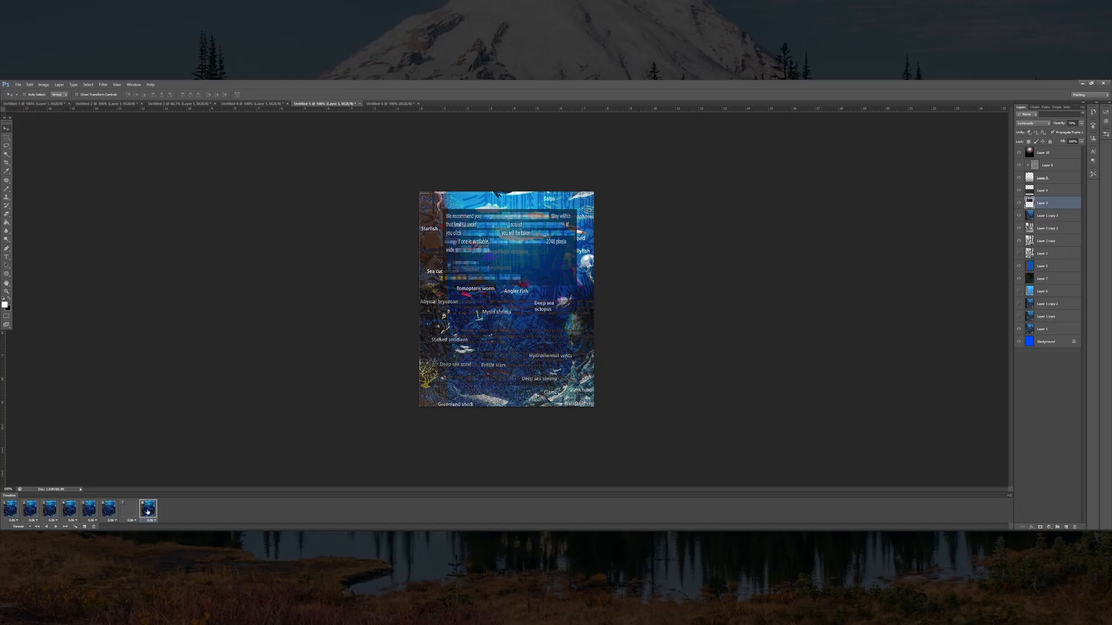
left_click(55, 527)
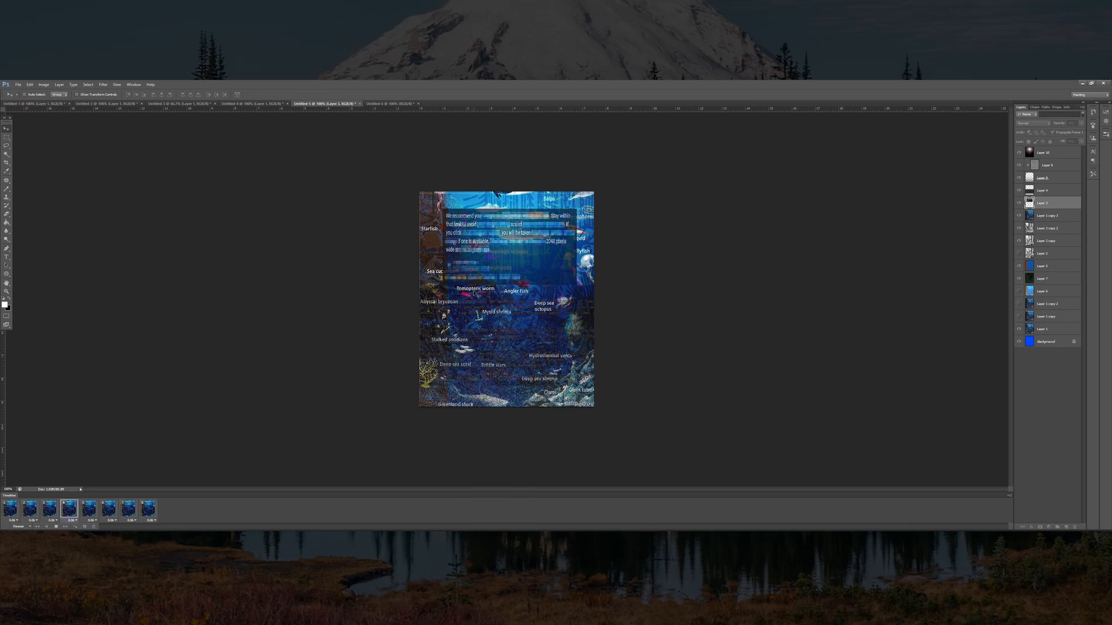
Shift the Luminosity-blended layer a little further across the frames from two to eight and replay the animation
left_click(25, 512)
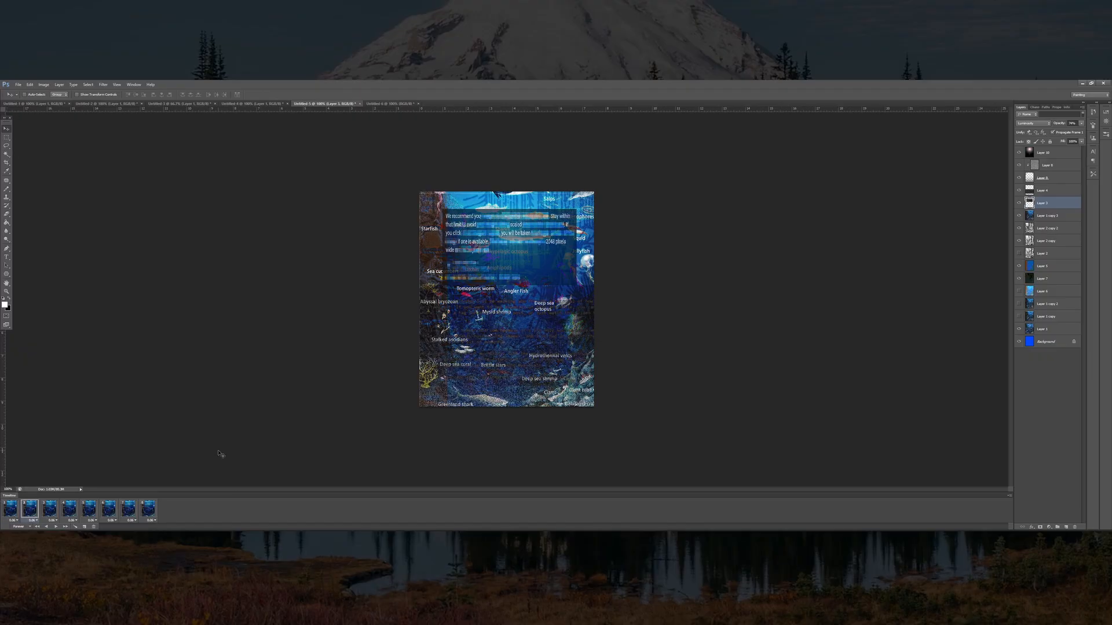
left_click(57, 509)
left_click(69, 509)
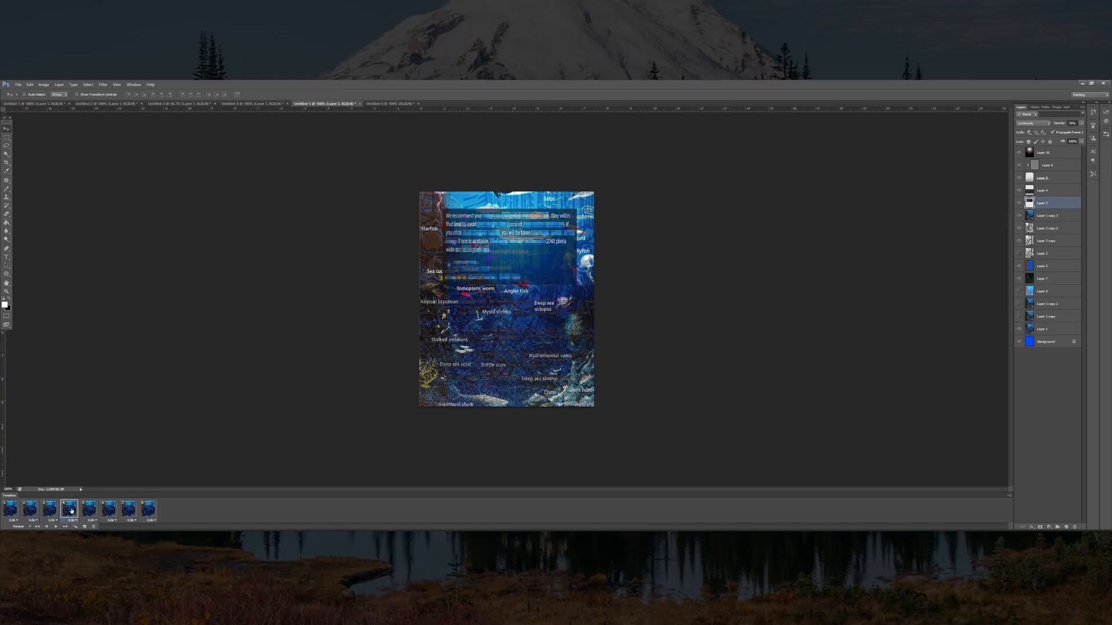
left_click(108, 509)
left_click(128, 510)
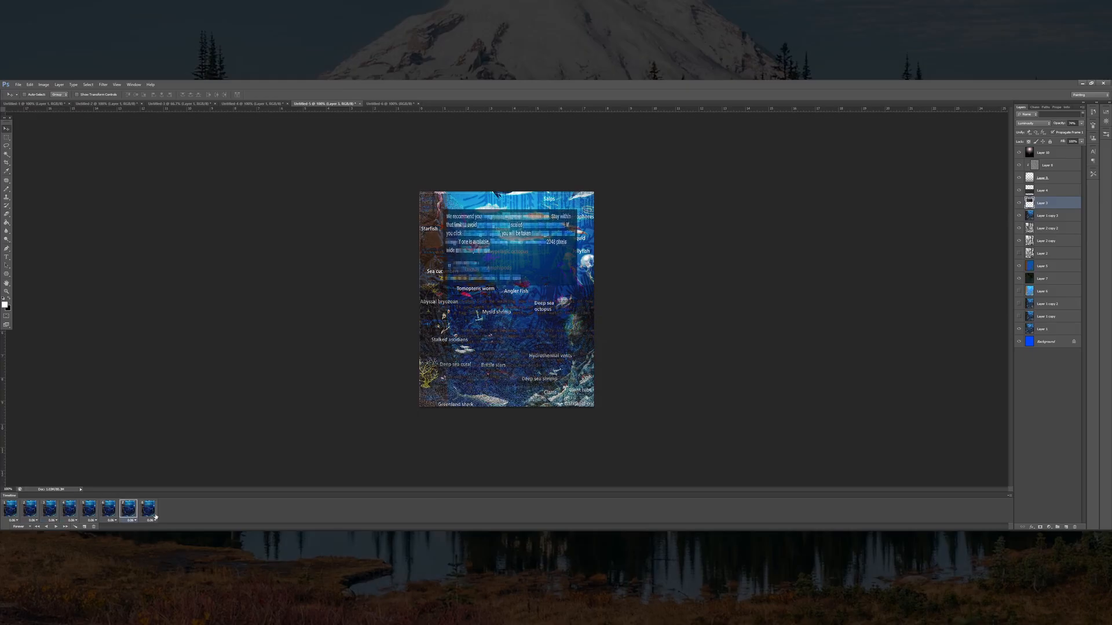
left_click(150, 511)
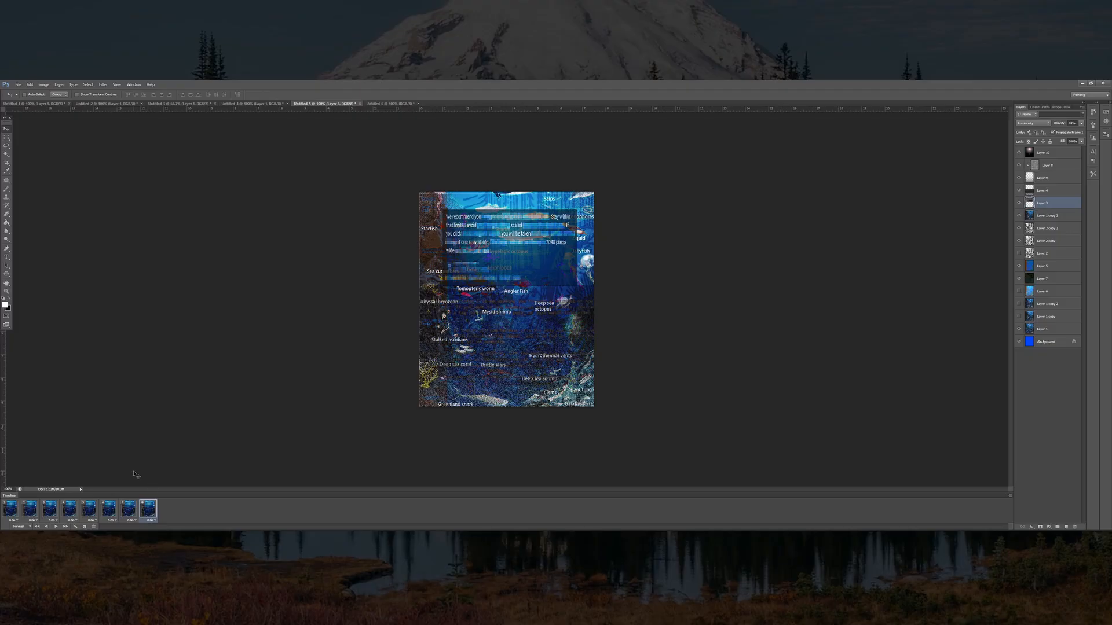
left_click(56, 527)
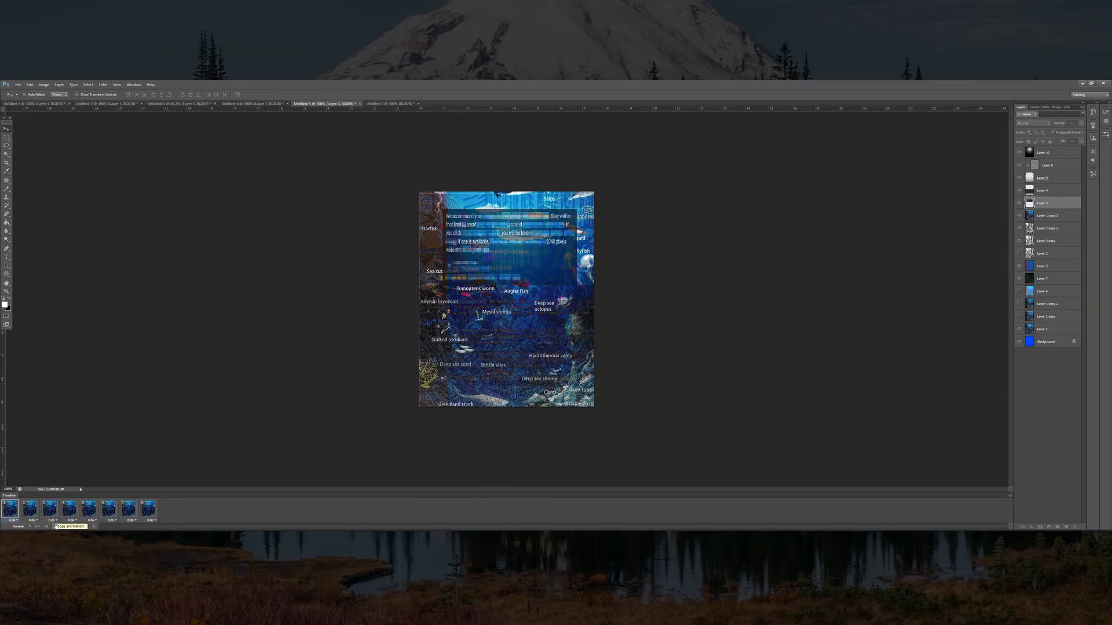
left_click(56, 527)
Nudge the lowest underwater image layer, directly above the background, slightly on frame two
left_click(30, 511)
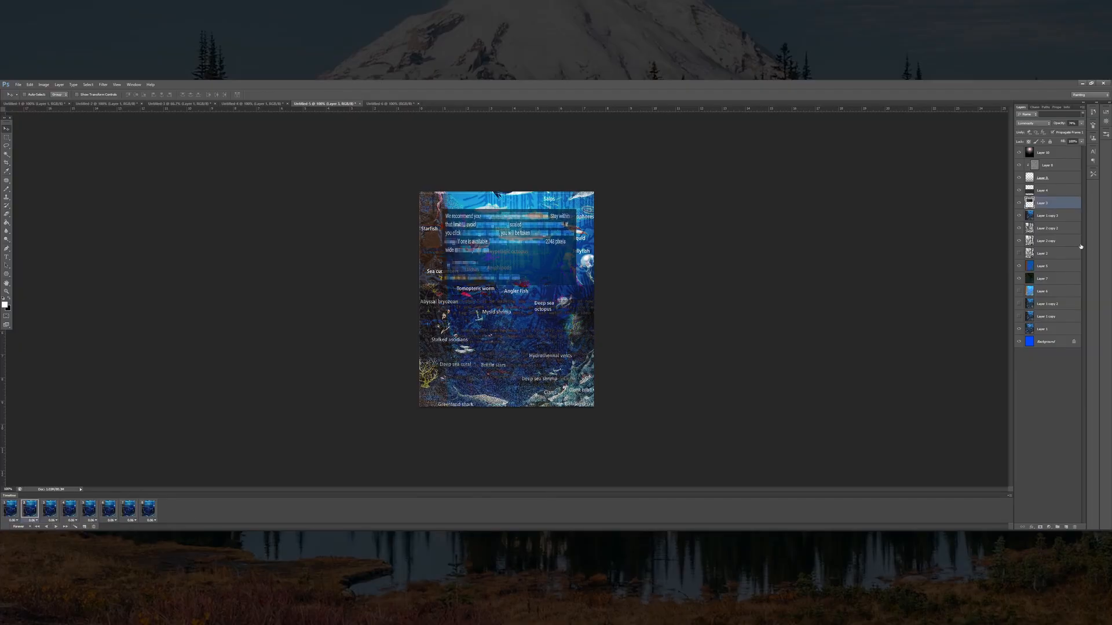
left_click(1058, 193)
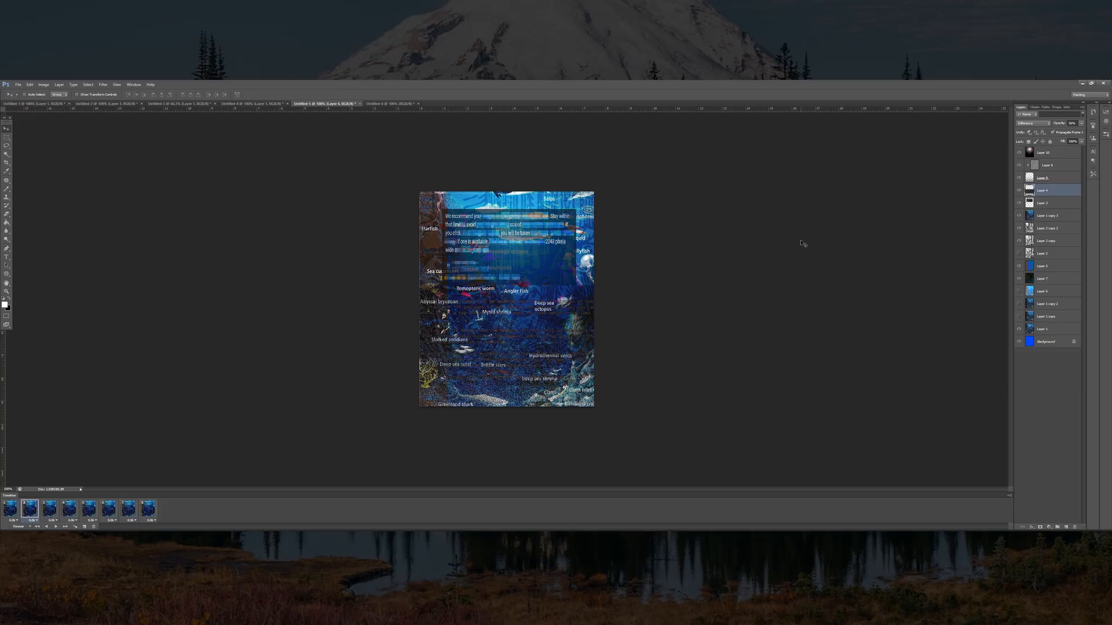
left_click(1067, 267)
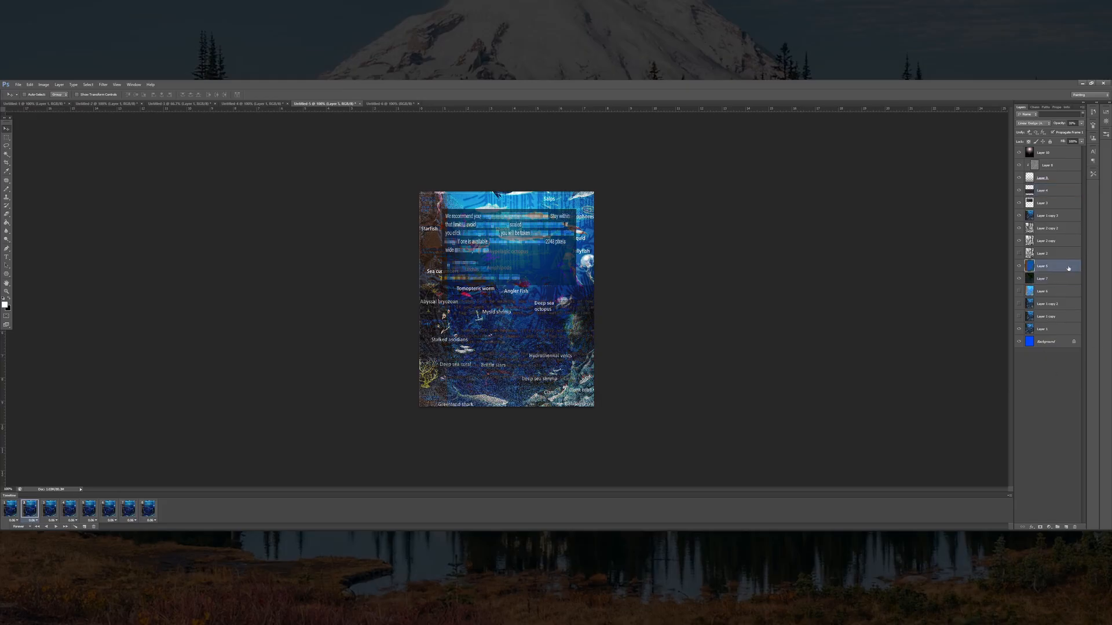
left_click(1048, 215)
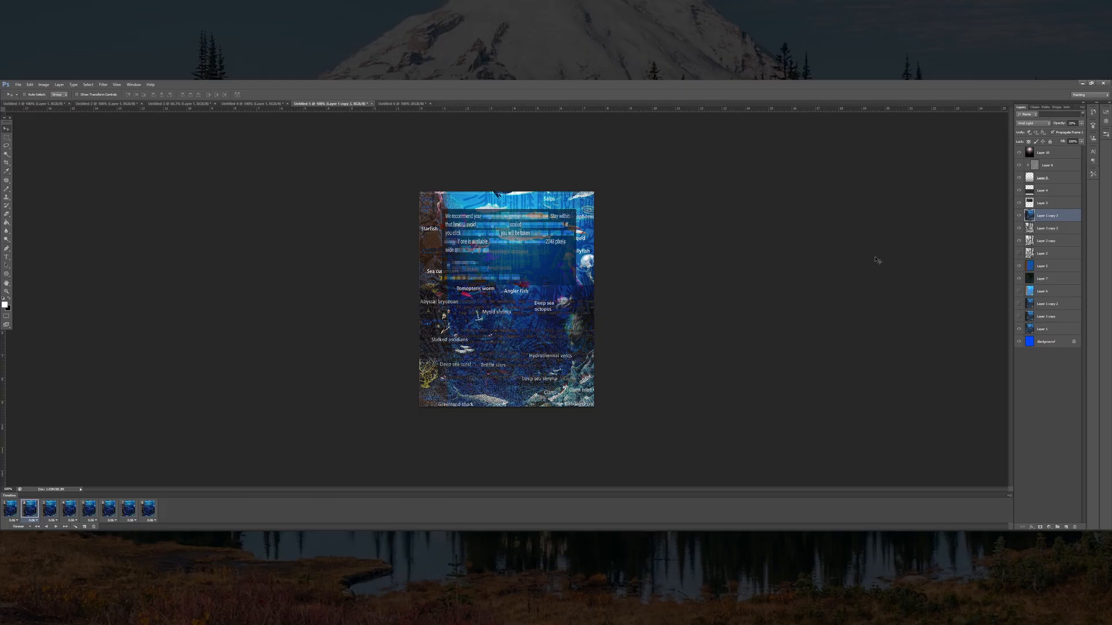
left_click(1055, 283)
left_click(1053, 267)
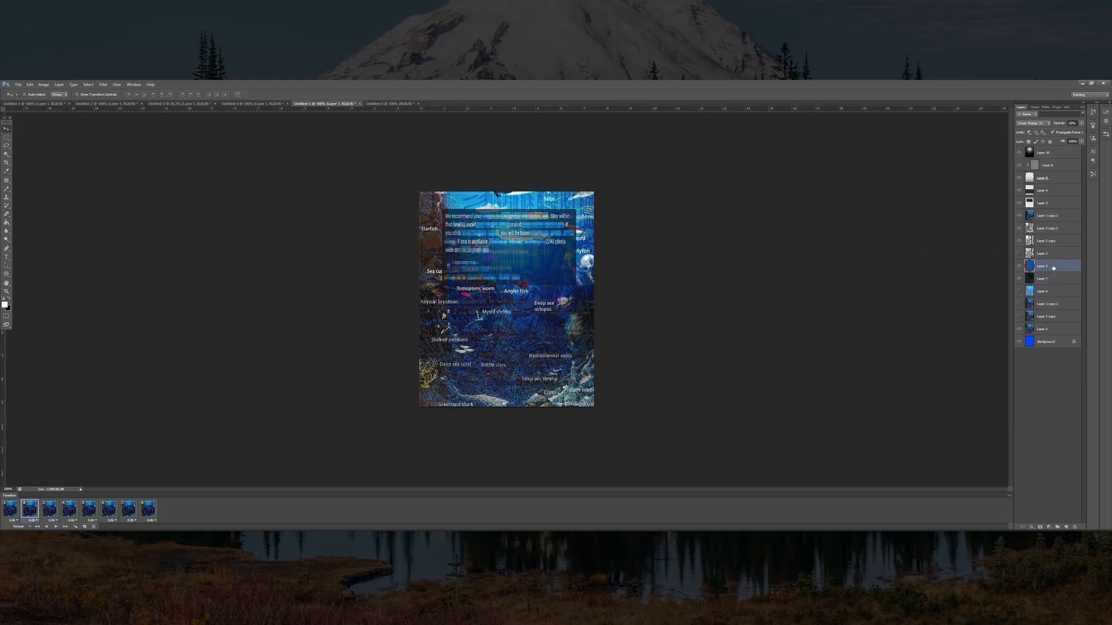
left_click(1050, 280)
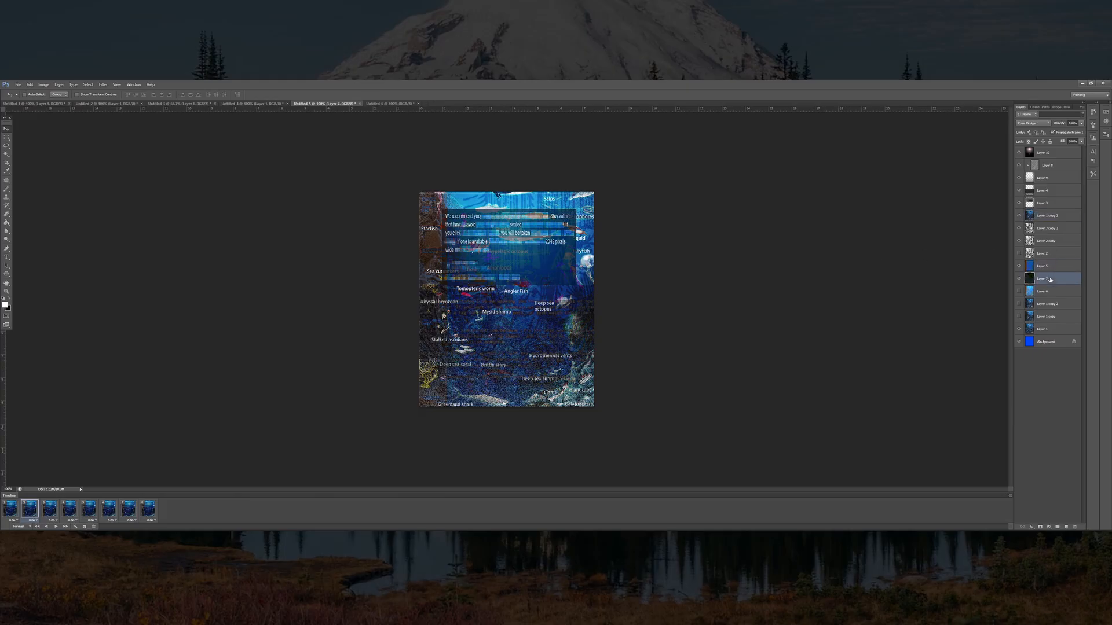
left_click(1049, 331)
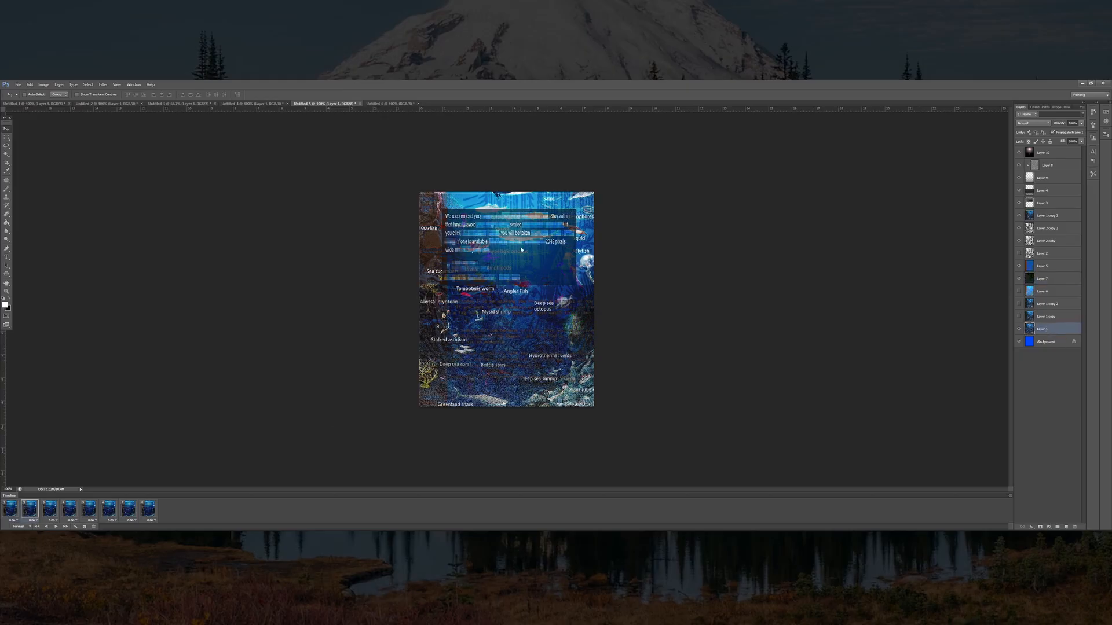
Nudge the lowest underwater image layer slightly on frames three, four, six, seven and eight and play the animation
left_click(50, 509)
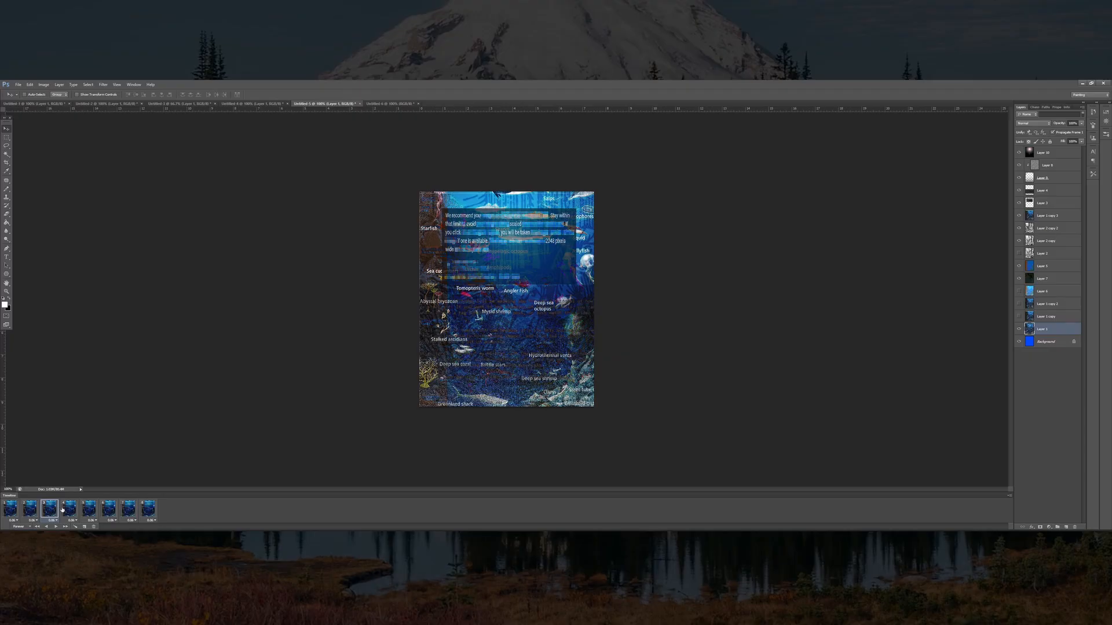
left_click(70, 510)
left_click(111, 514)
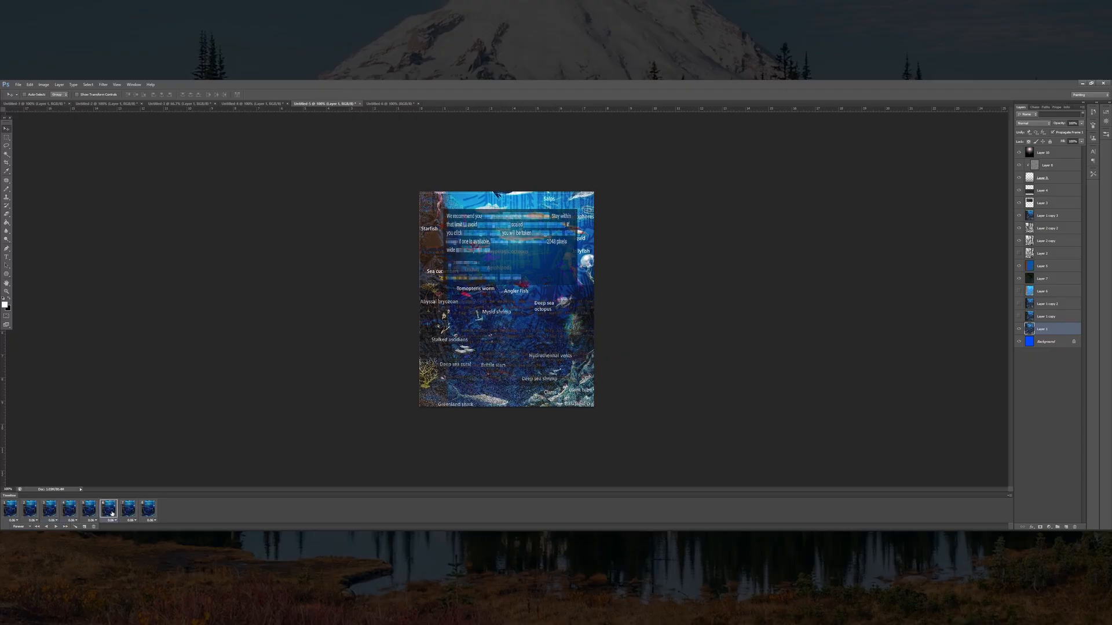
left_click(129, 513)
left_click(148, 509)
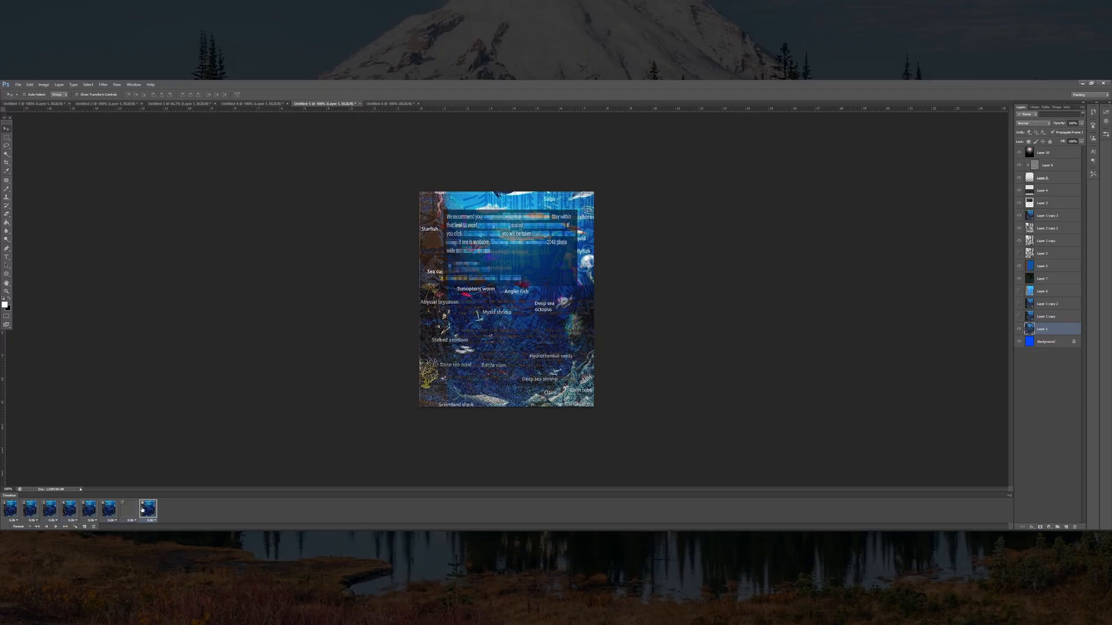
left_click(56, 526)
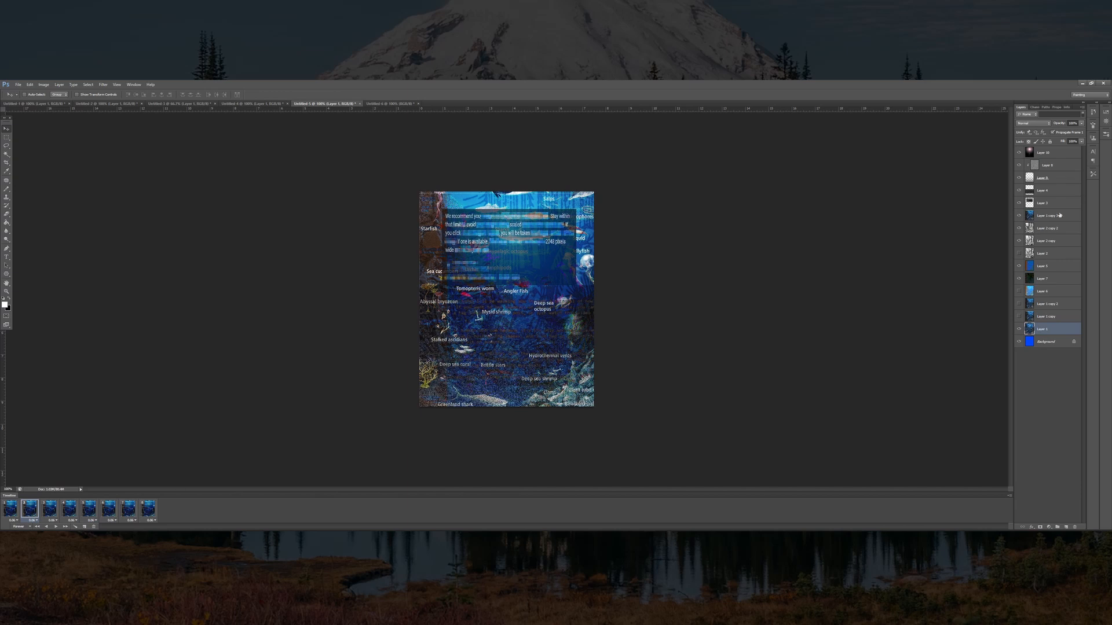
Nudge the dark Color Dodge layer slightly to a different position on each of frames one through four
left_click(1043, 293)
left_click(1051, 281)
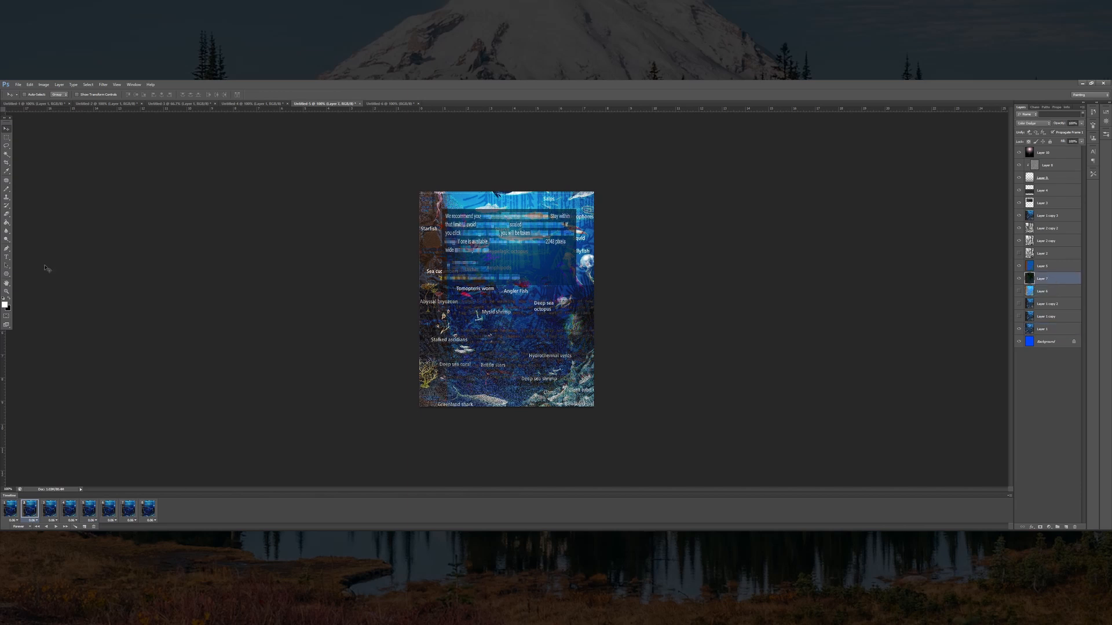
left_click(11, 513)
left_click(31, 514)
left_click(50, 513)
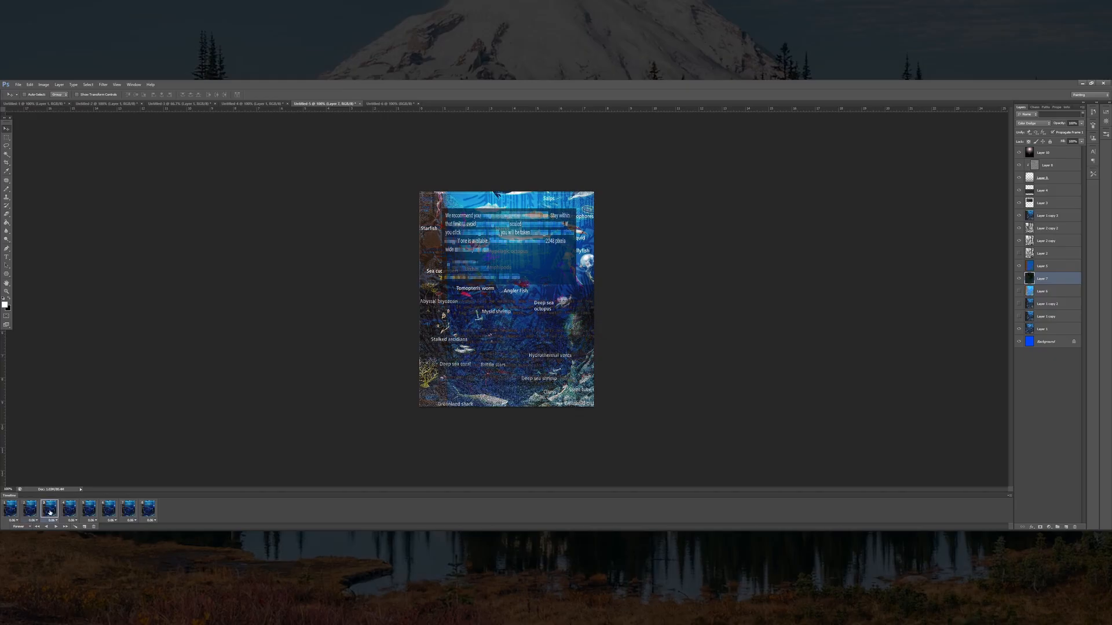
left_click(69, 512)
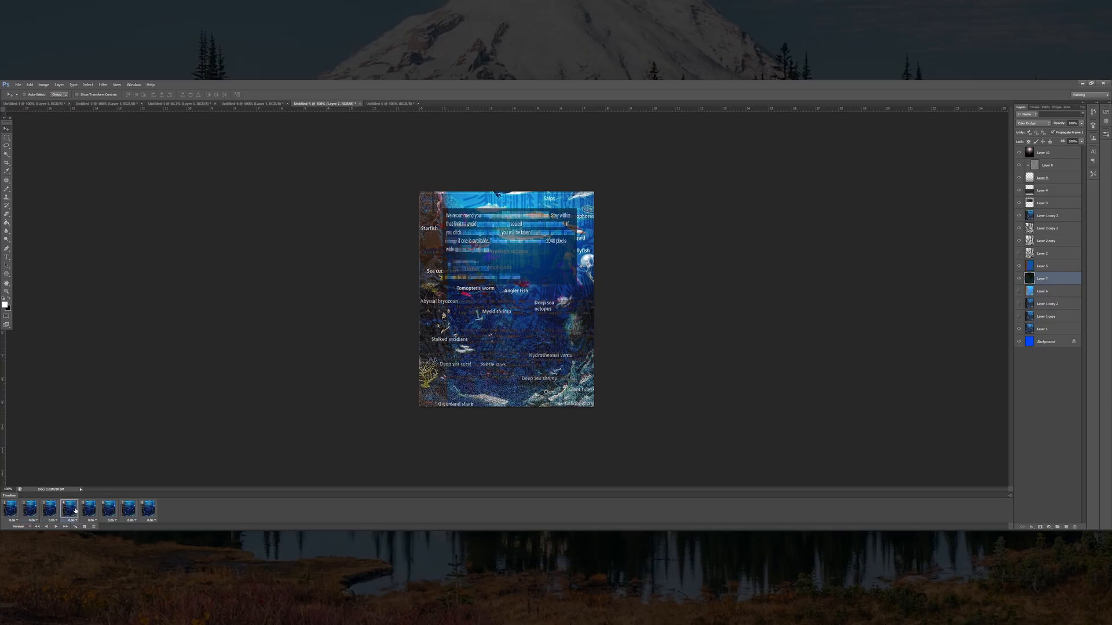
Nudge the dark Color Dodge layer slightly on frames six, seven and eight and play the animation
left_click(116, 514)
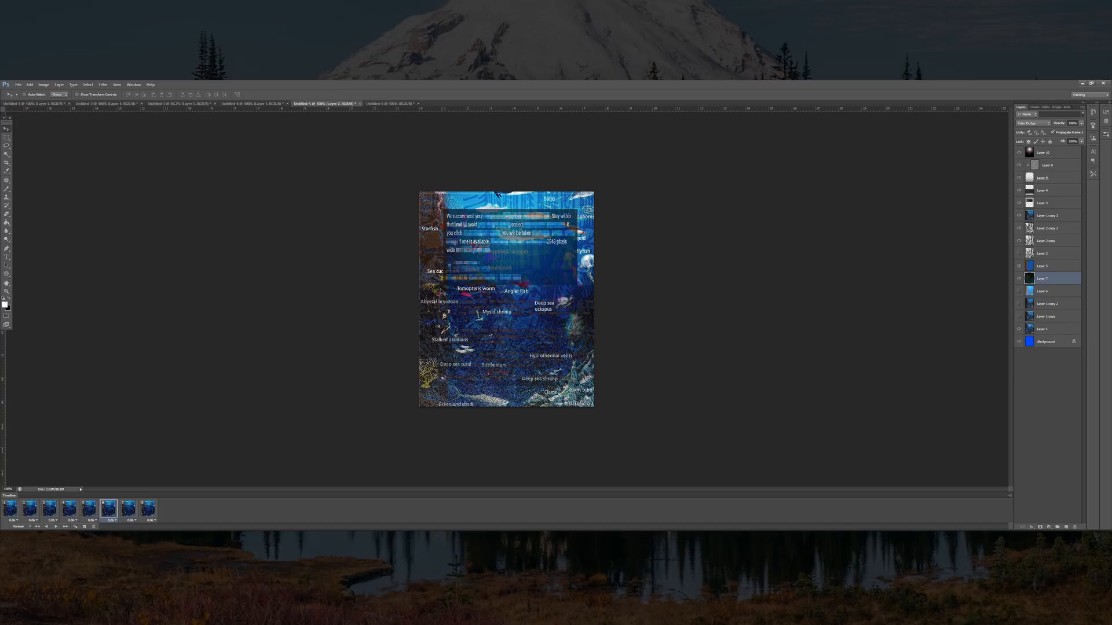
left_click(131, 511)
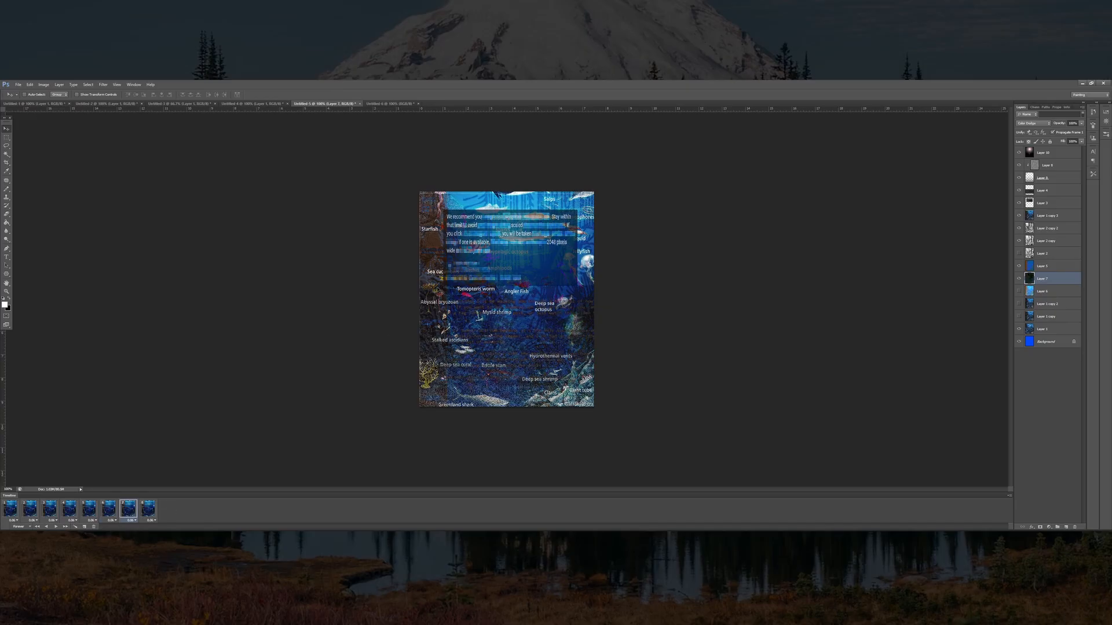
left_click(150, 512)
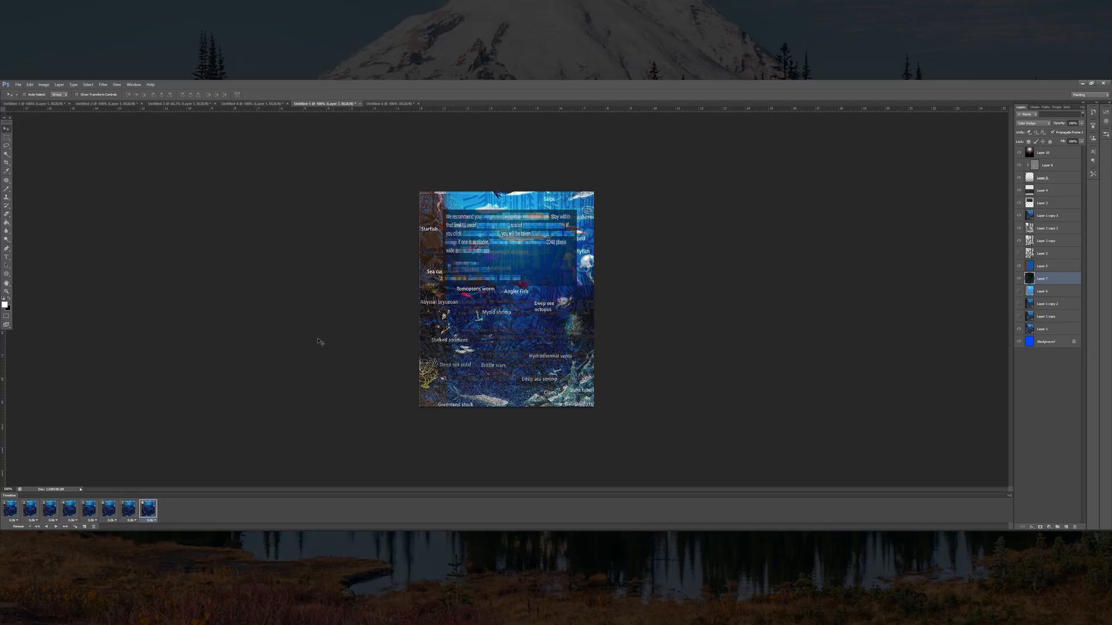
left_click(55, 526)
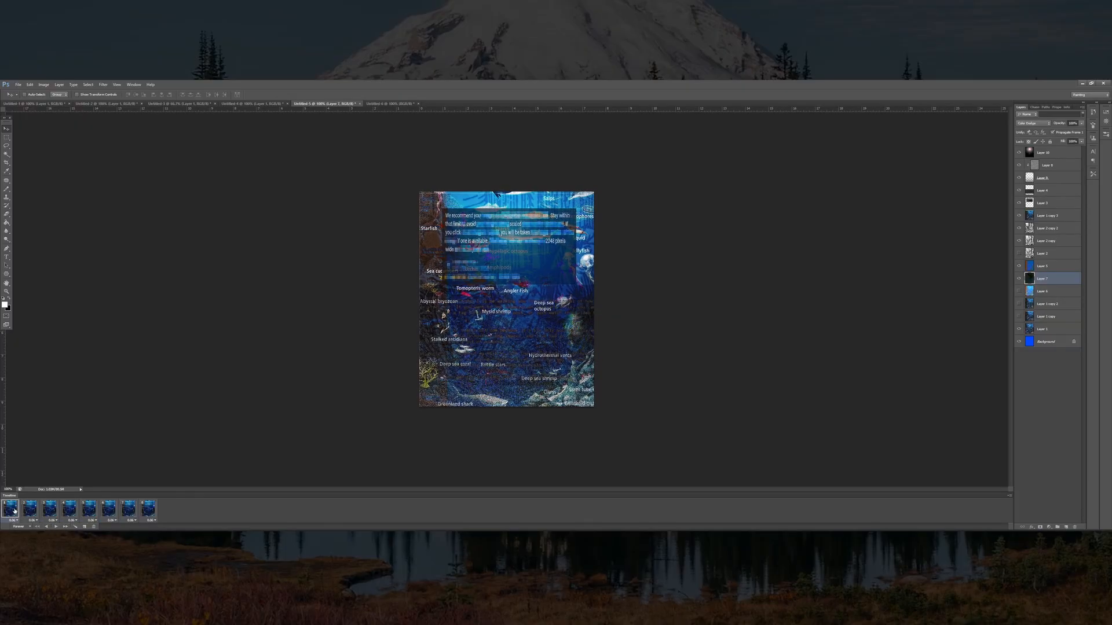
left_click(56, 526)
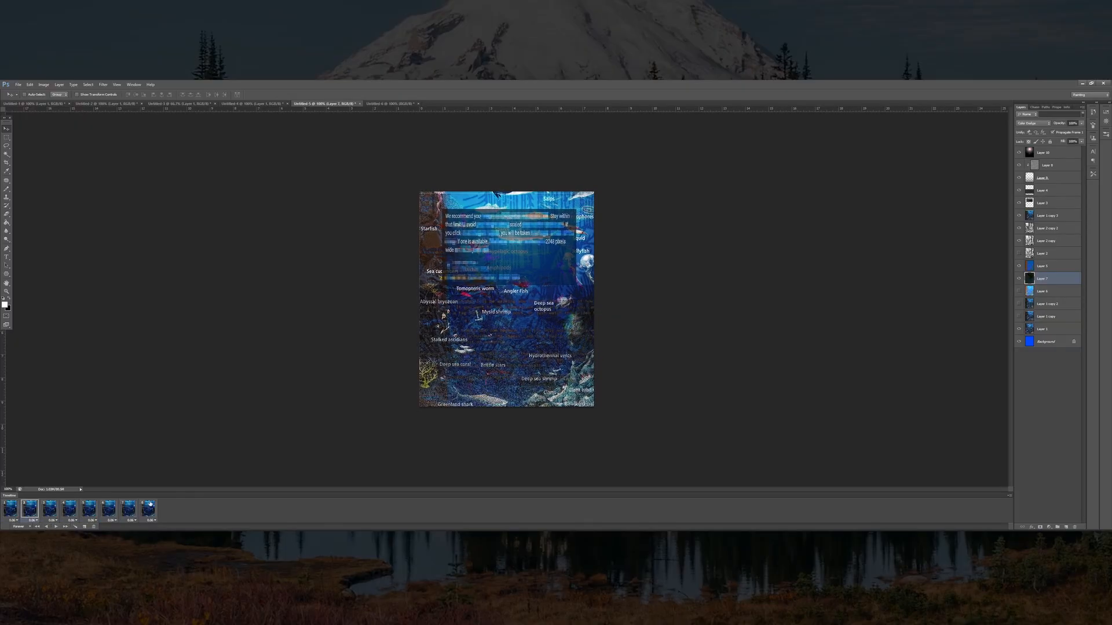
Nudge the solid blue layer above the dark Color Dodge layer slightly on frames one, two and three
left_click(1054, 268)
left_click(9, 506)
left_click(29, 509)
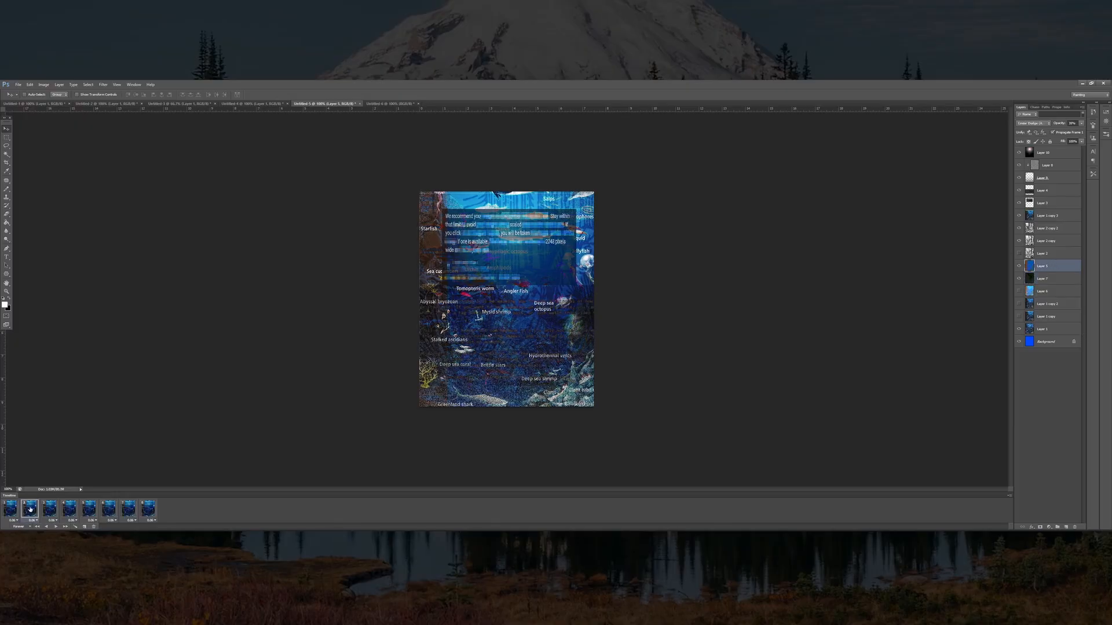
left_click(10, 513)
left_click(30, 509)
left_click(10, 512)
left_click(29, 509)
left_click(49, 507)
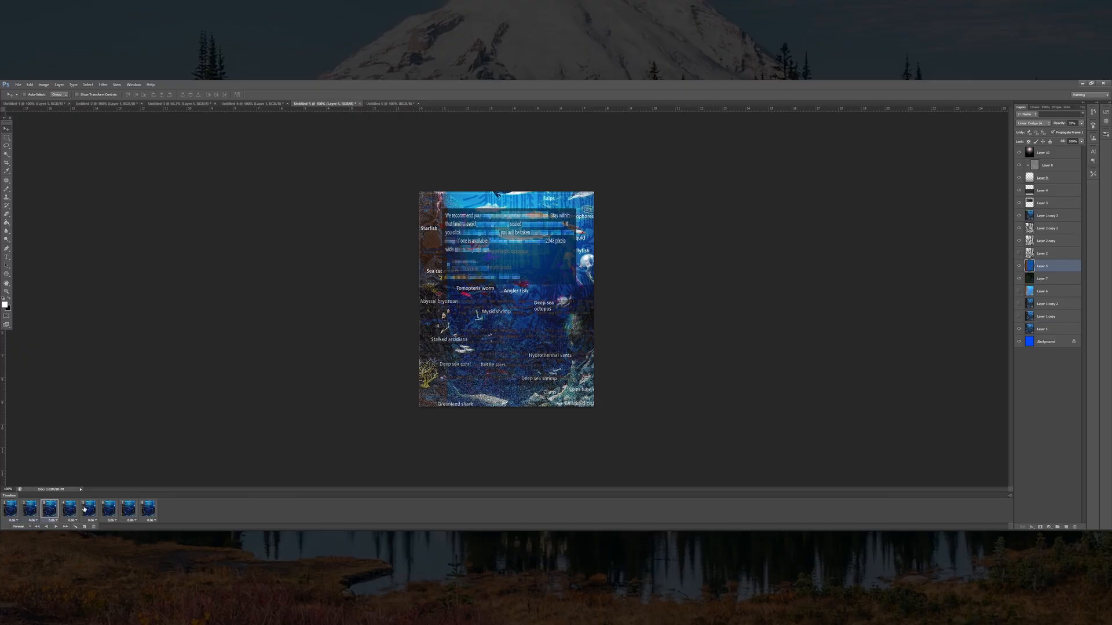
Nudge the solid blue layer slightly on frames four, six, seven and eight and play the animation
left_click(73, 508)
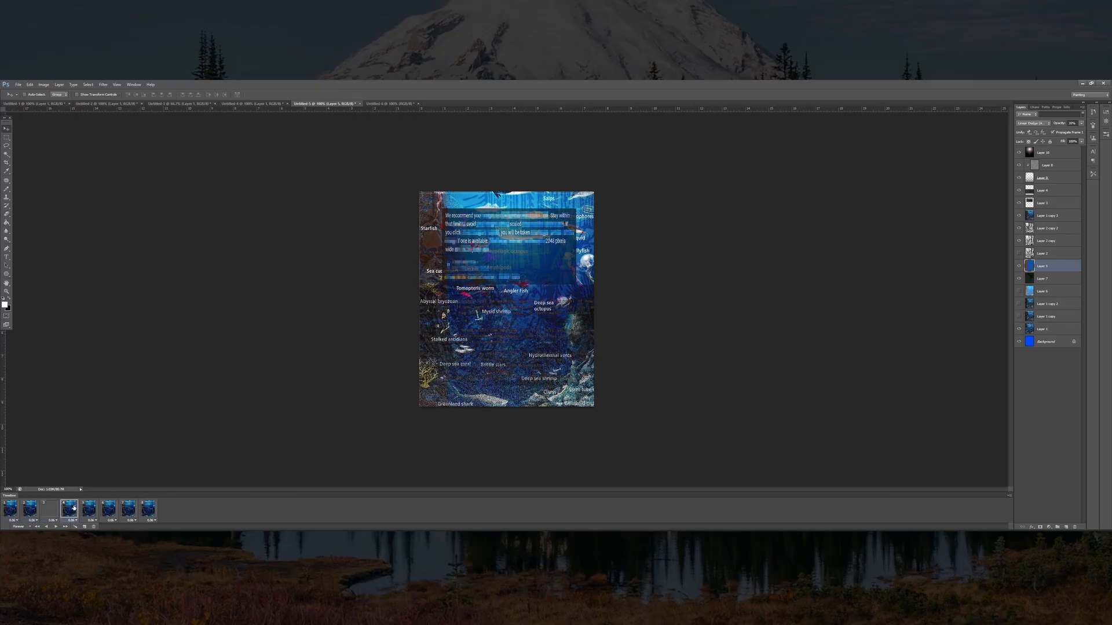
left_click(110, 511)
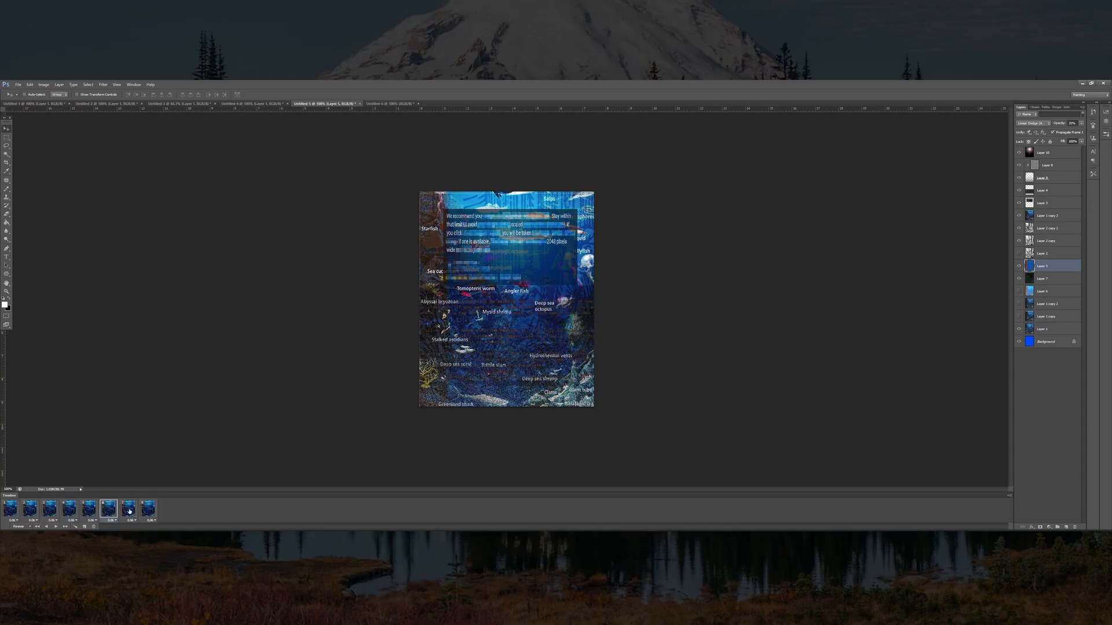
left_click(129, 510)
left_click(149, 508)
key("space")
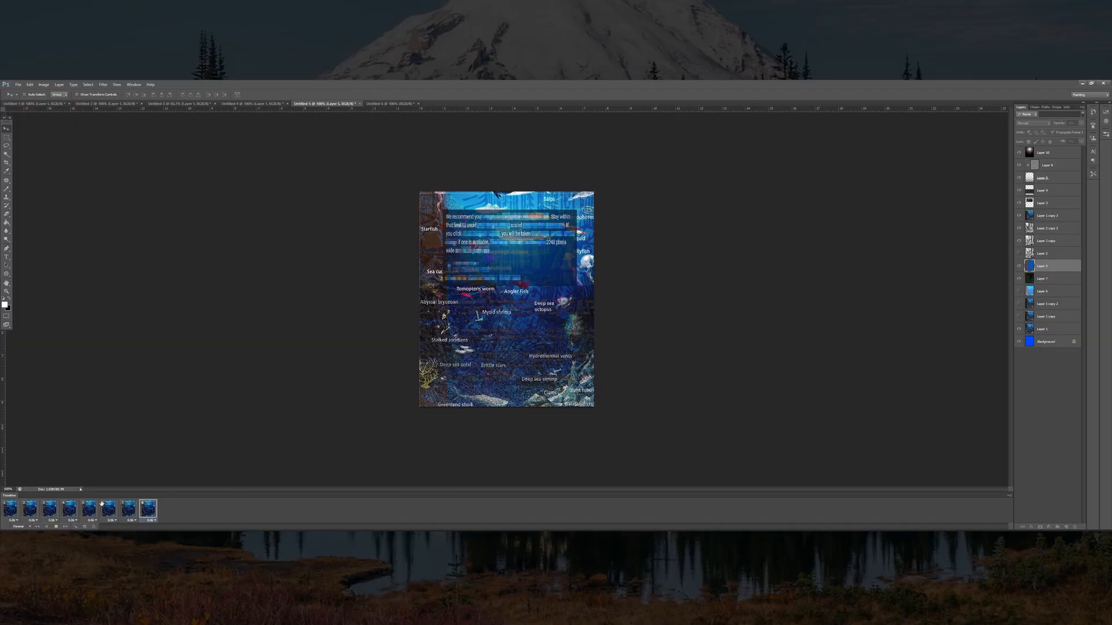
left_click(55, 527)
Nudge the middle black-and-white texture layer, set to Overlay, slightly on frames one and two
left_click(1063, 253)
left_click(1061, 242)
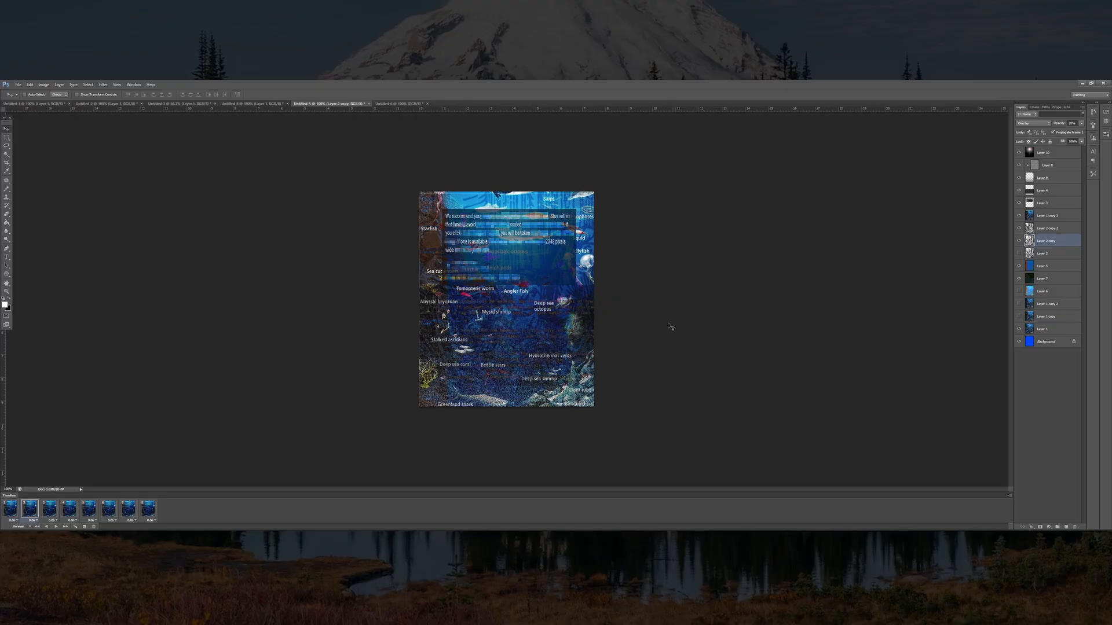
left_click(12, 511)
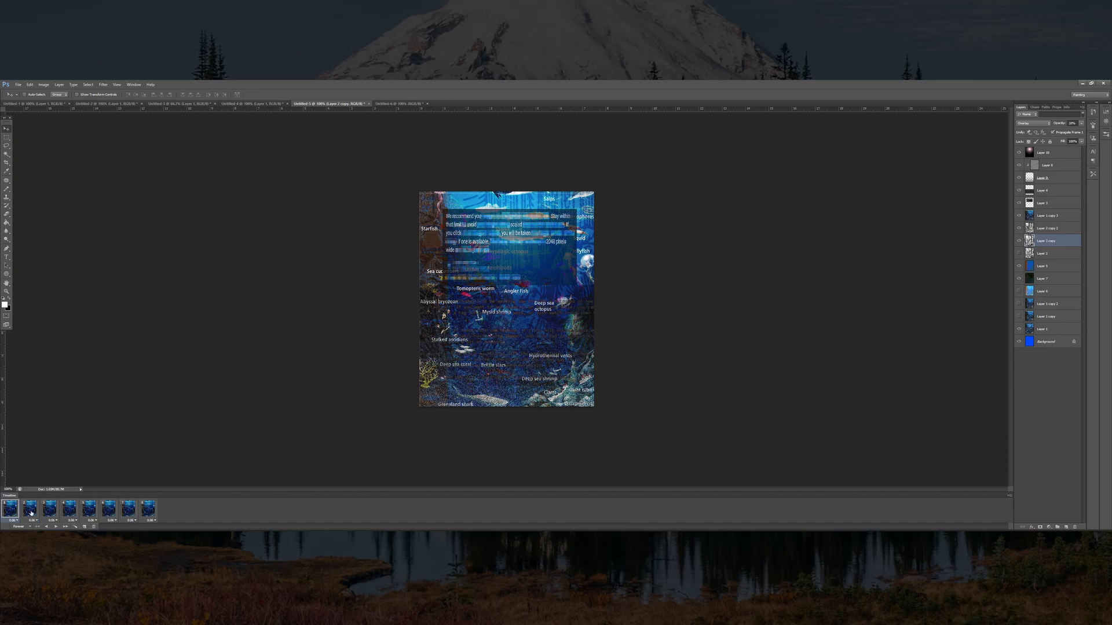
left_click(30, 510)
left_click(12, 511)
left_click(32, 509)
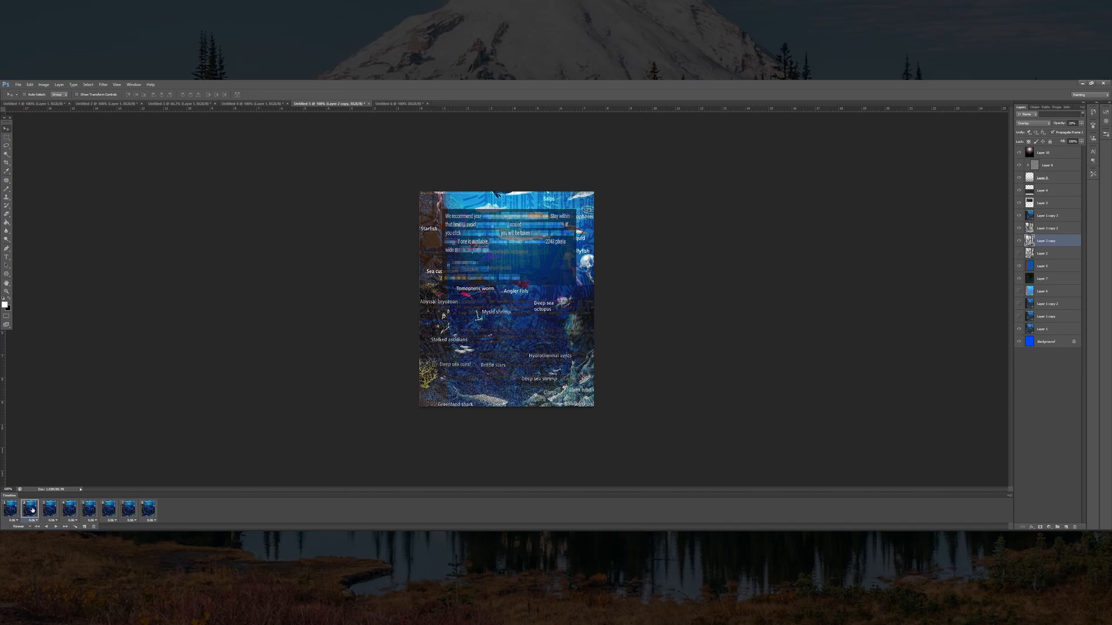
Nudge the Overlay texture layer slightly on frames three, four, six, seven and eight and play the animation
left_click(47, 511)
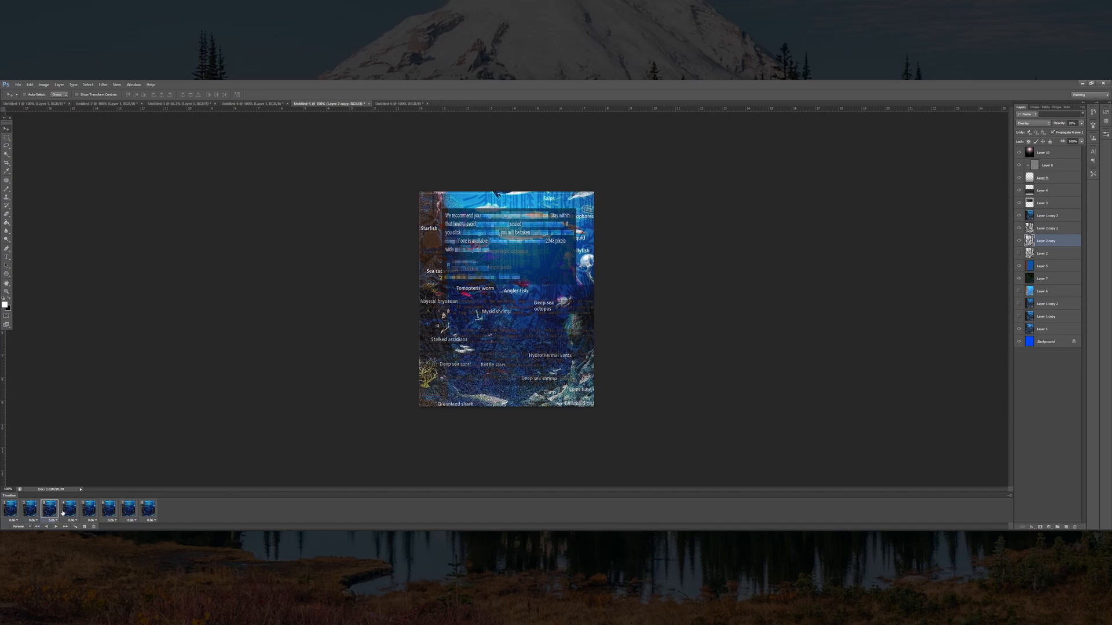
left_click(68, 513)
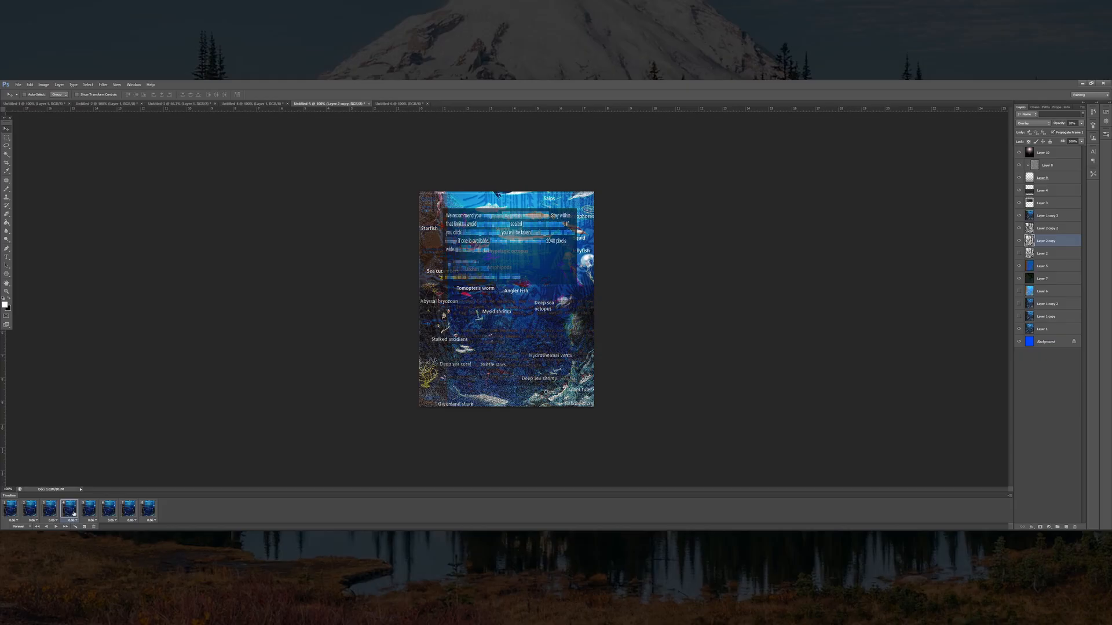
left_click(110, 510)
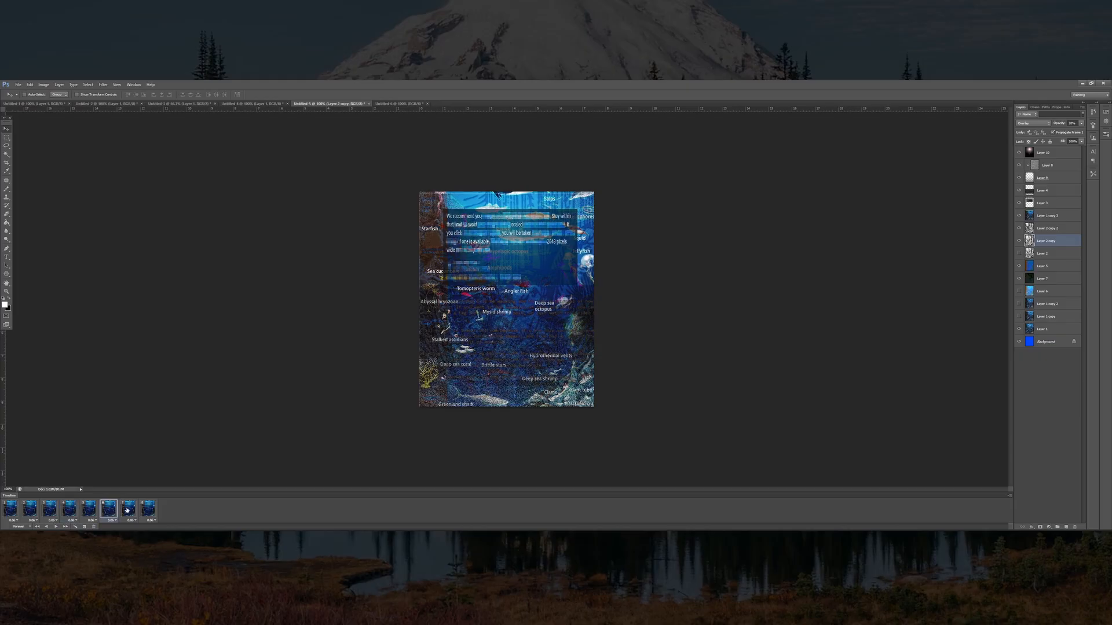
left_click(127, 510)
left_click(148, 511)
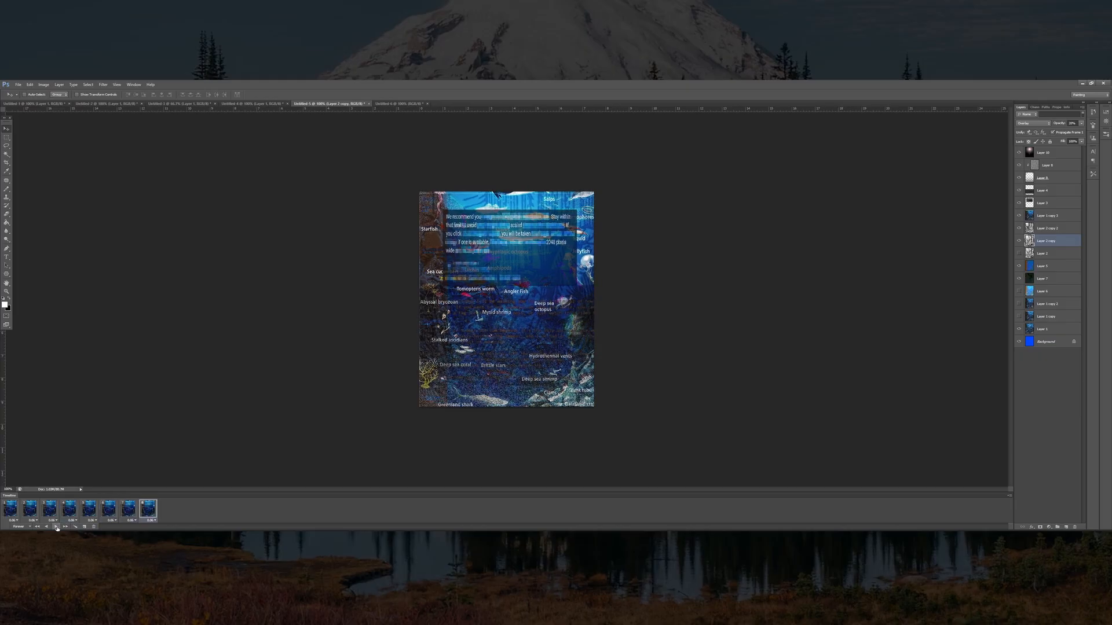
left_click(57, 527)
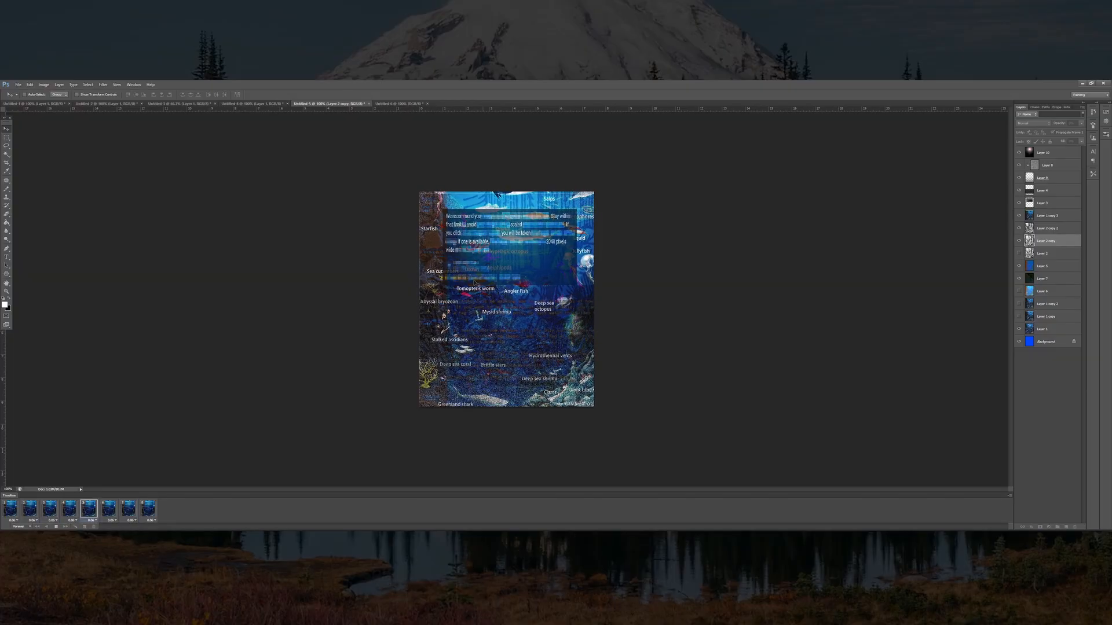
left_click(56, 526)
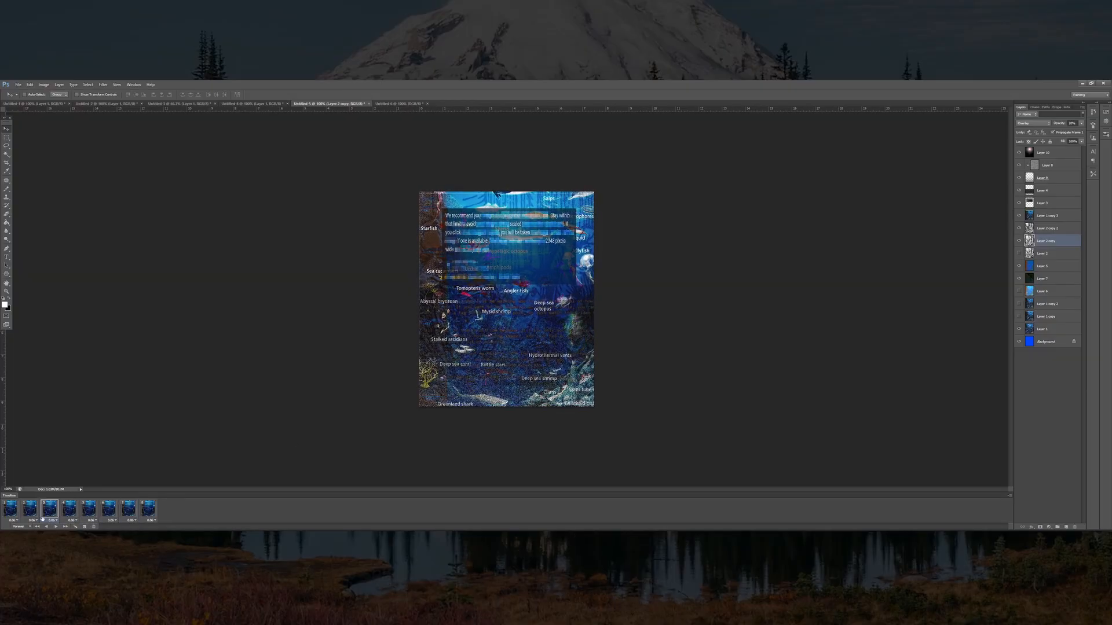
Nudge the uppermost black-and-white texture layer slightly on frames two, three, four, six, seven and eight
left_click(32, 511)
left_click(1027, 226)
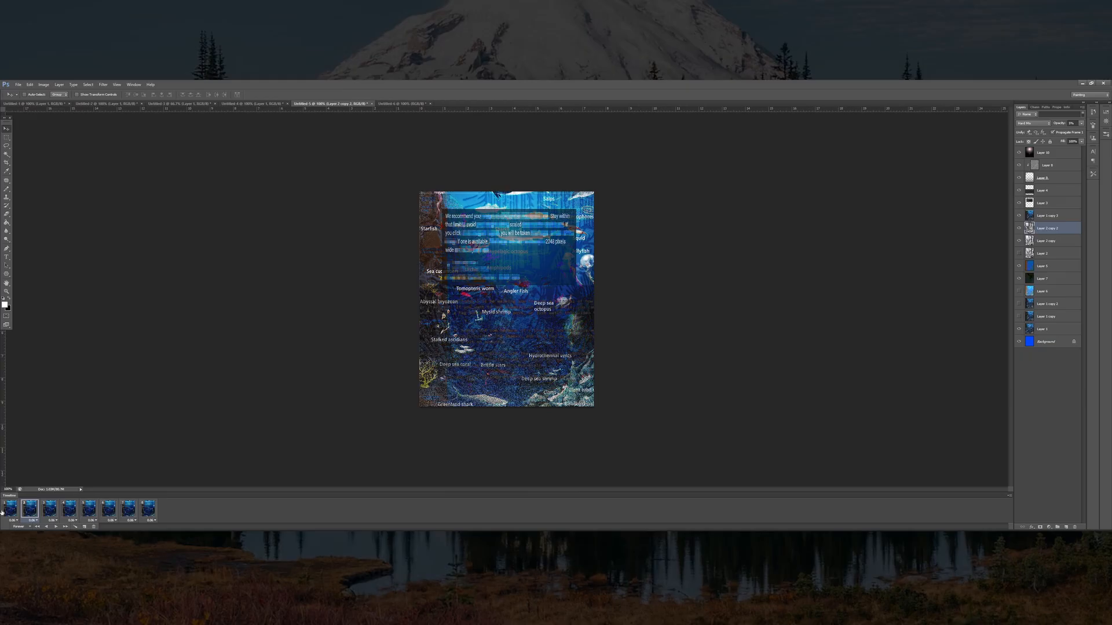
left_click(51, 509)
left_click(69, 511)
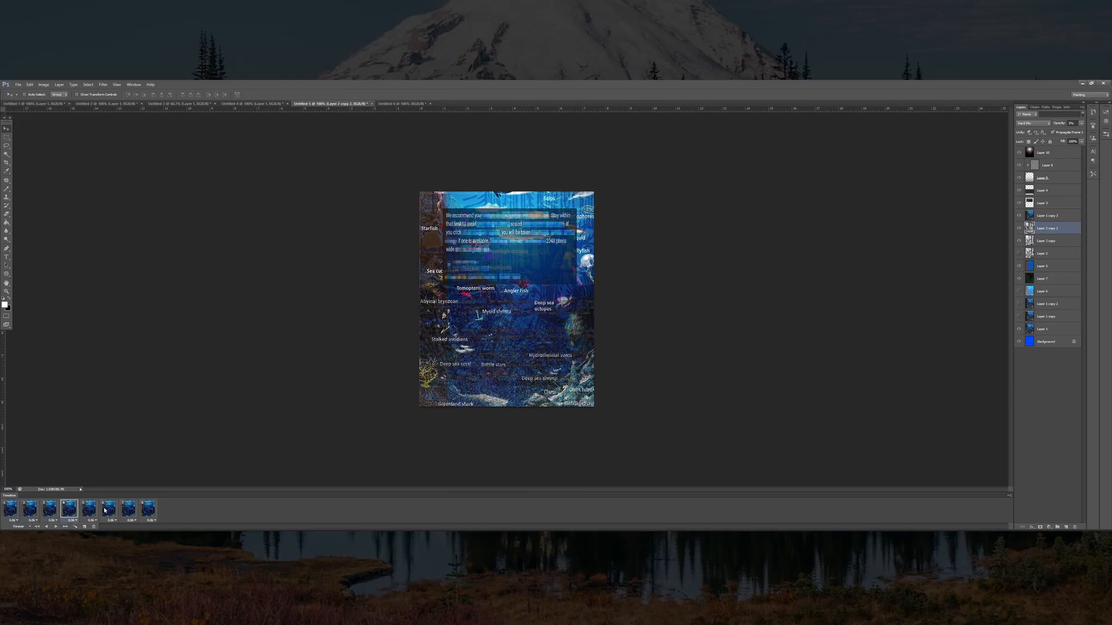
left_click(109, 510)
left_click(128, 509)
left_click(147, 511)
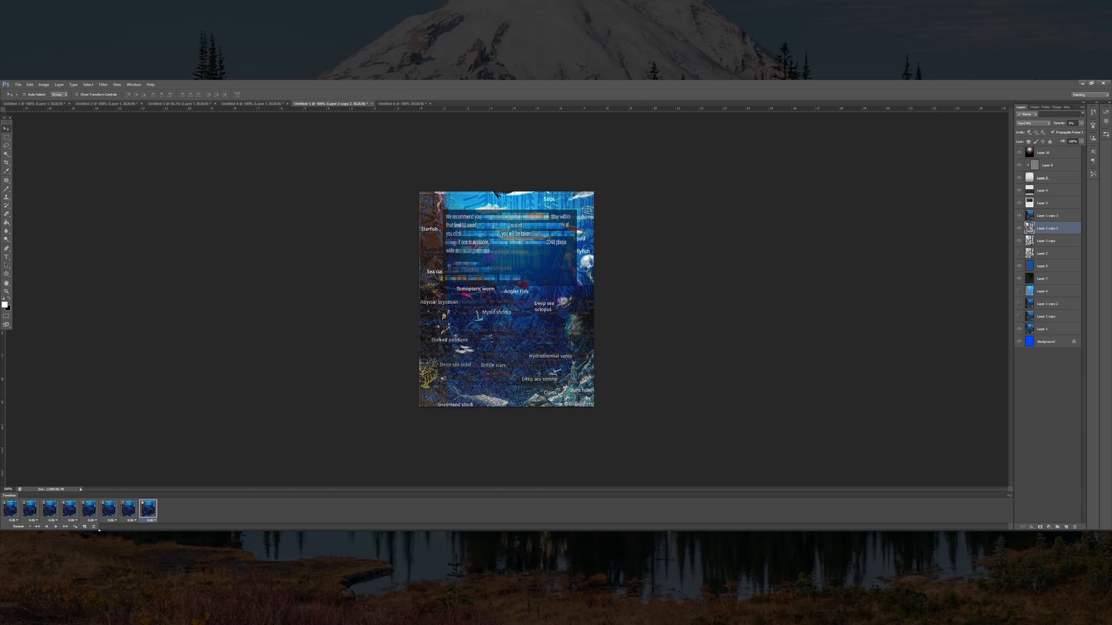
Nudge the topmost underwater image layer slightly on frames one through four and play the animation
left_click(1041, 216)
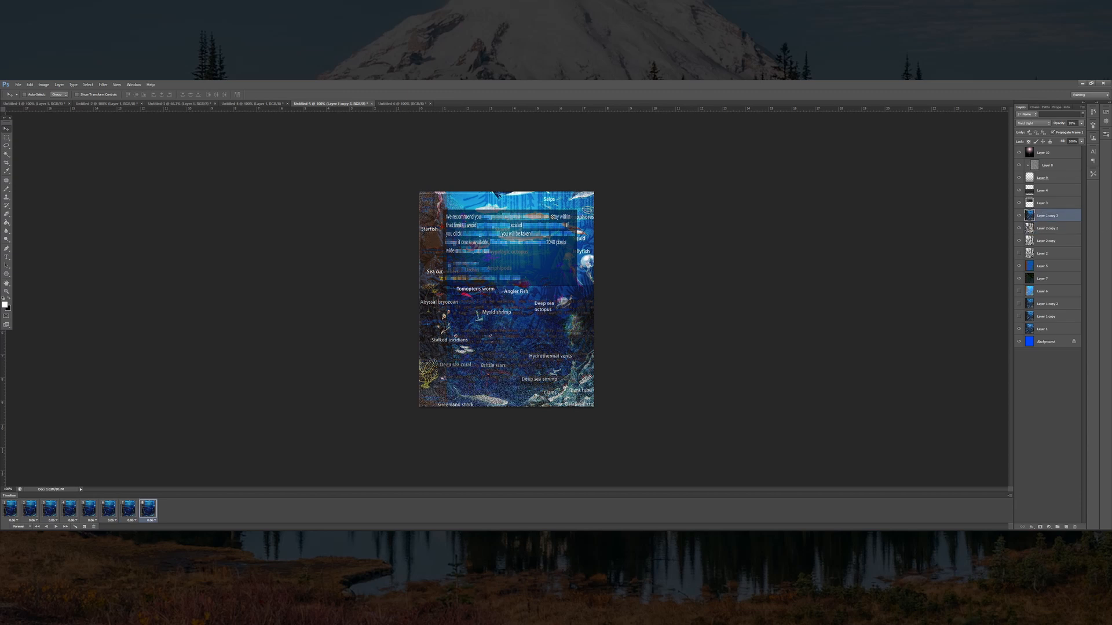
left_click(29, 509)
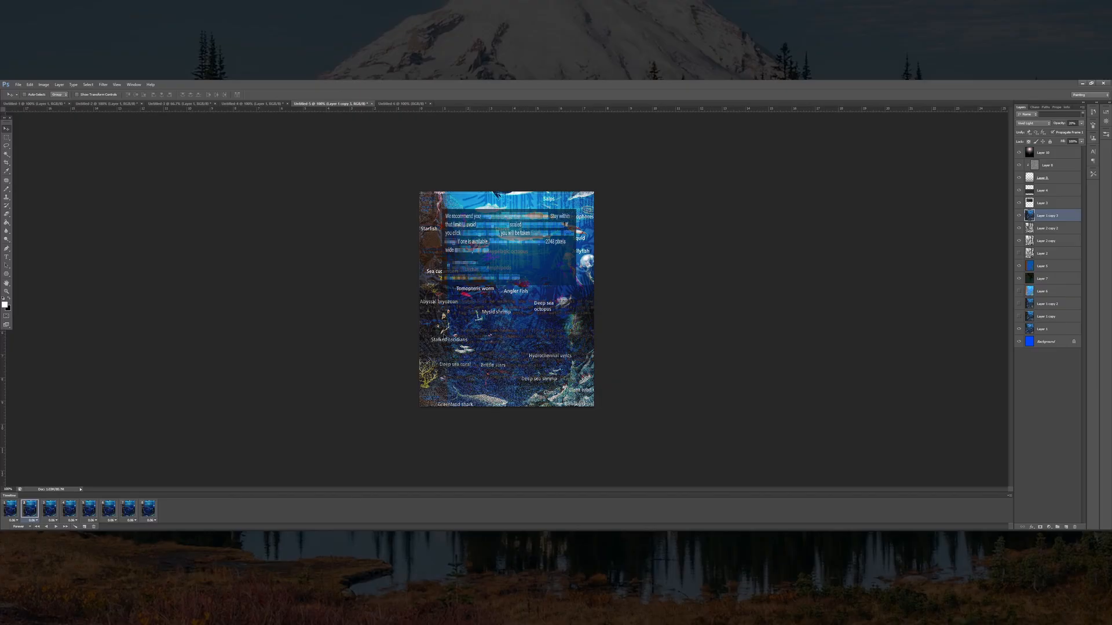
left_click(13, 511)
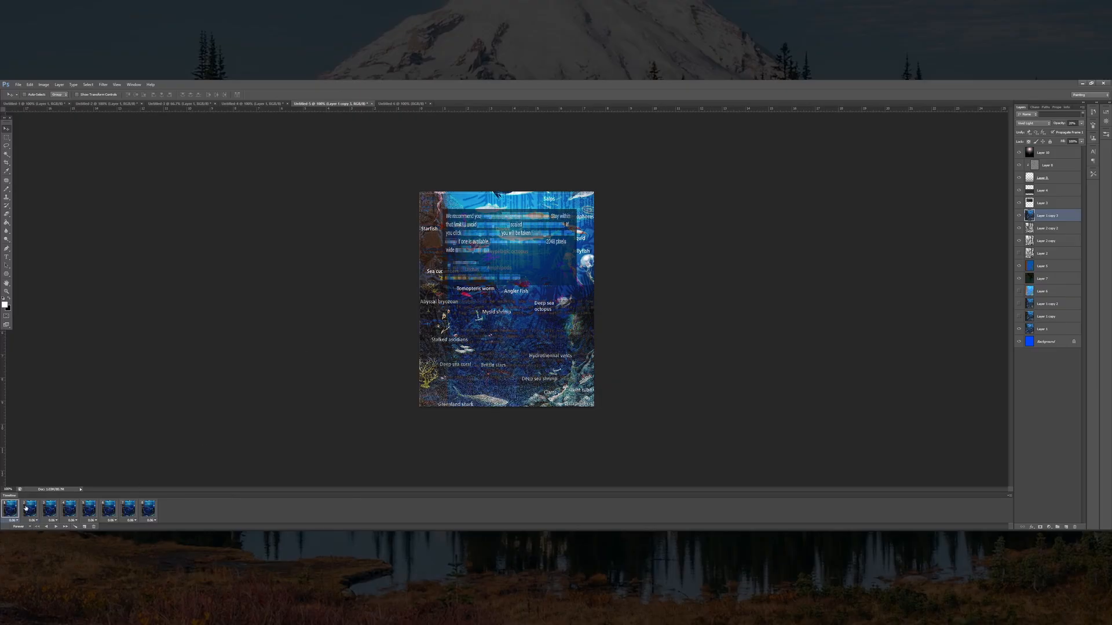
left_click(55, 513)
left_click(34, 512)
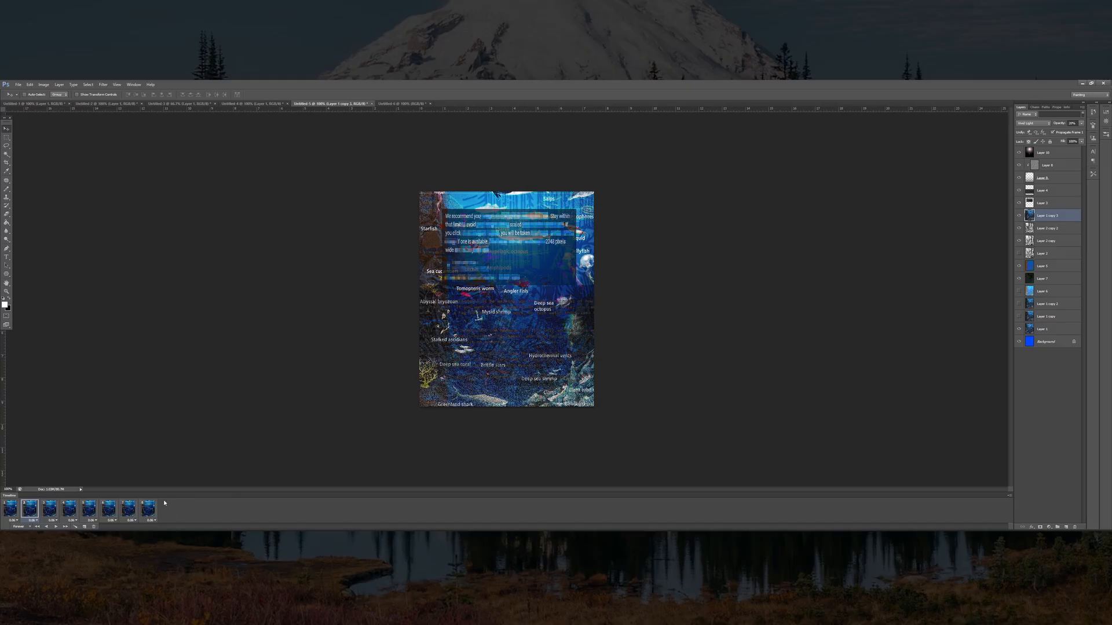
left_click(70, 510)
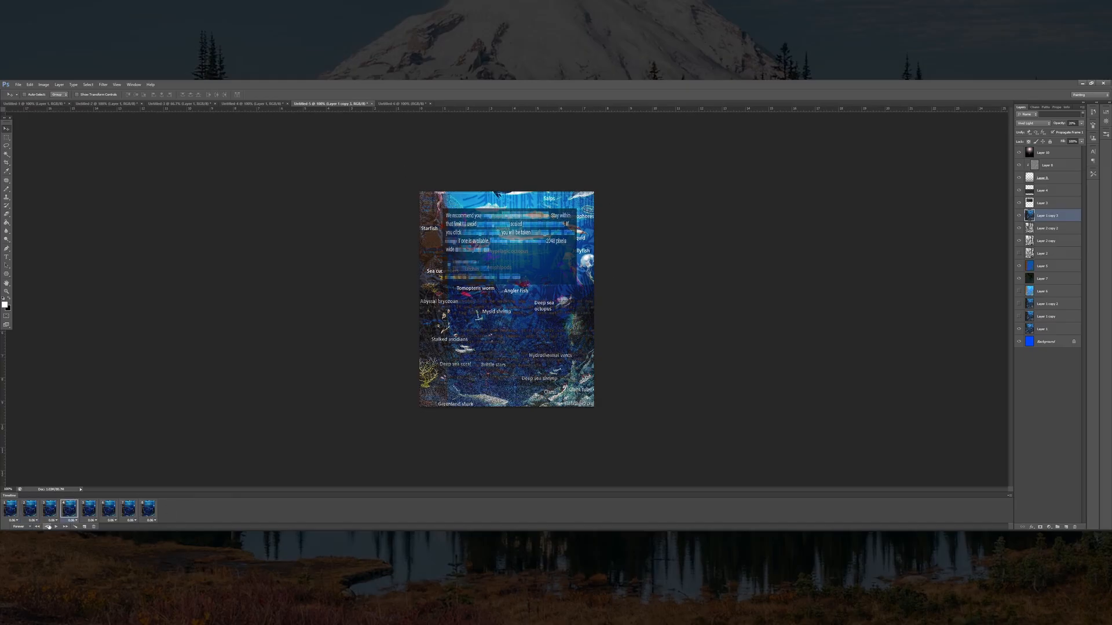
left_click(55, 527)
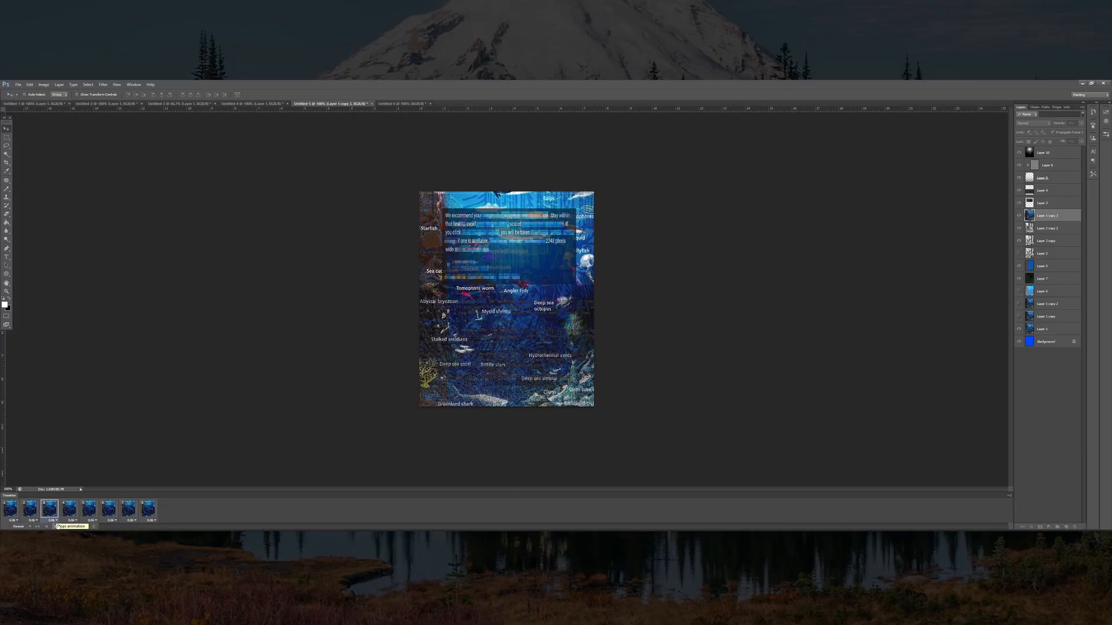
left_click(55, 527)
Nudge the Difference layer slightly on frame two and preview the animation
left_click(1059, 193)
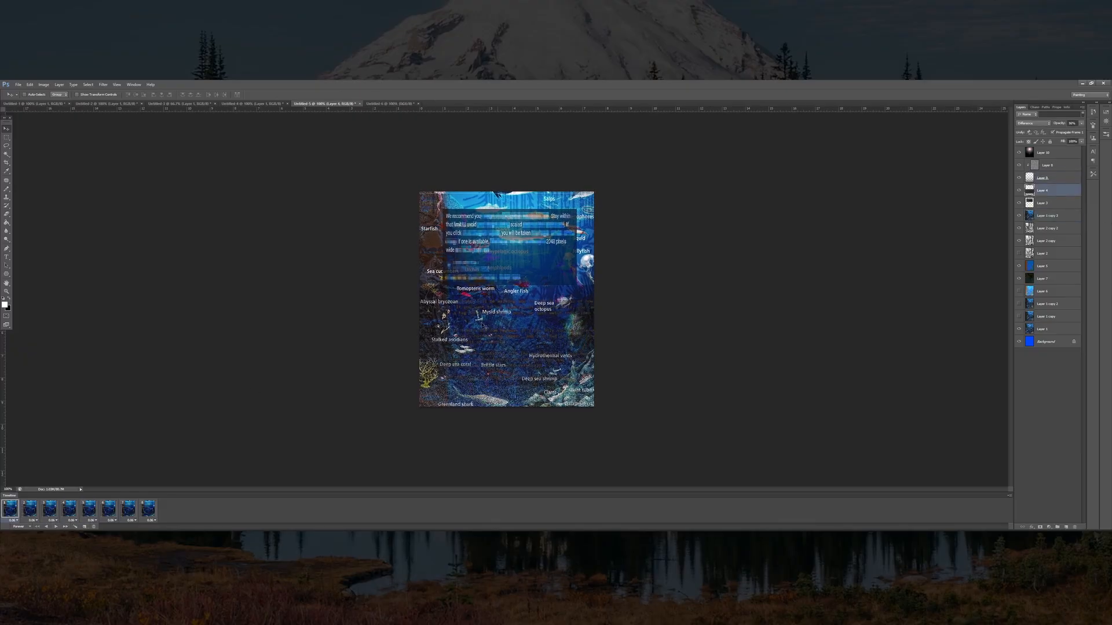
left_click(38, 514)
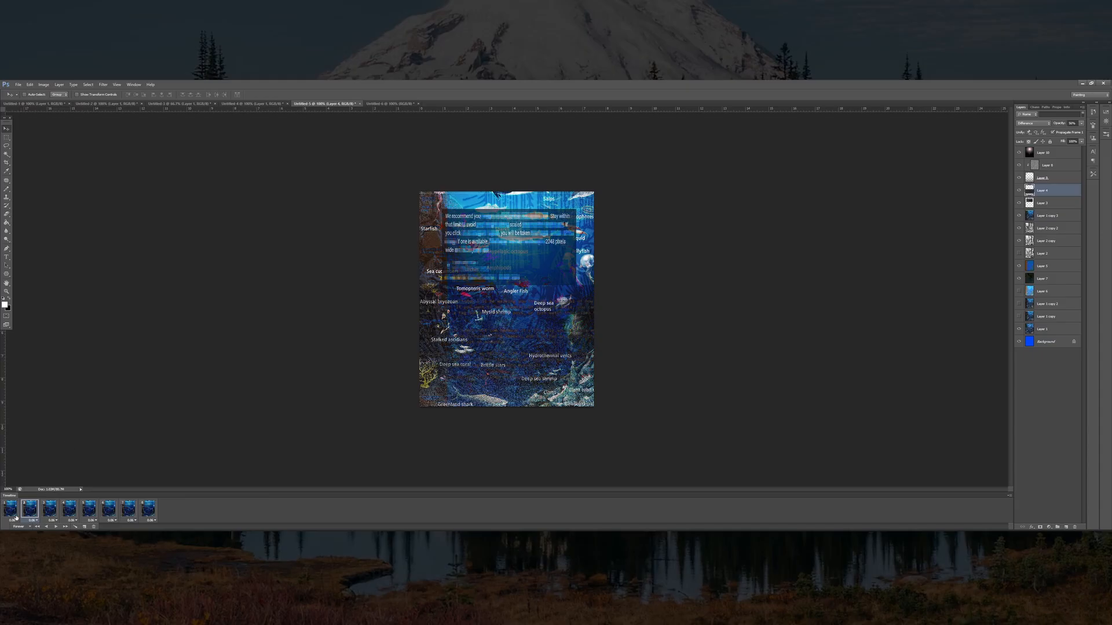
left_click(55, 527)
left_click(55, 527)
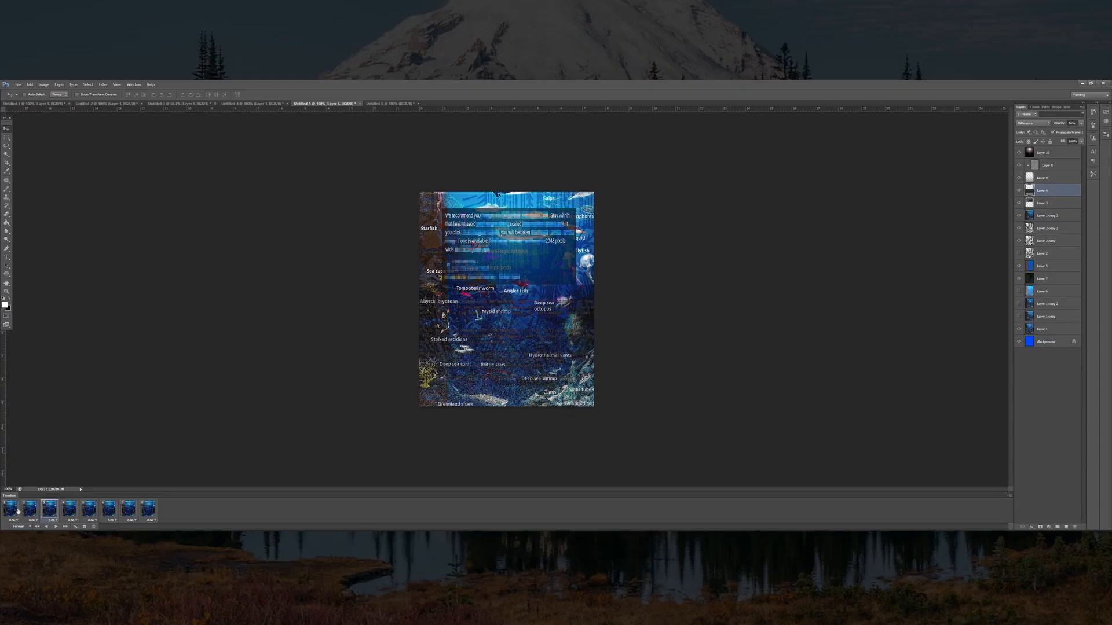
Nudge the Difference layer slightly on frames one, three, four, seven and eight and play the animation
left_click(17, 511)
left_click(50, 510)
left_click(69, 510)
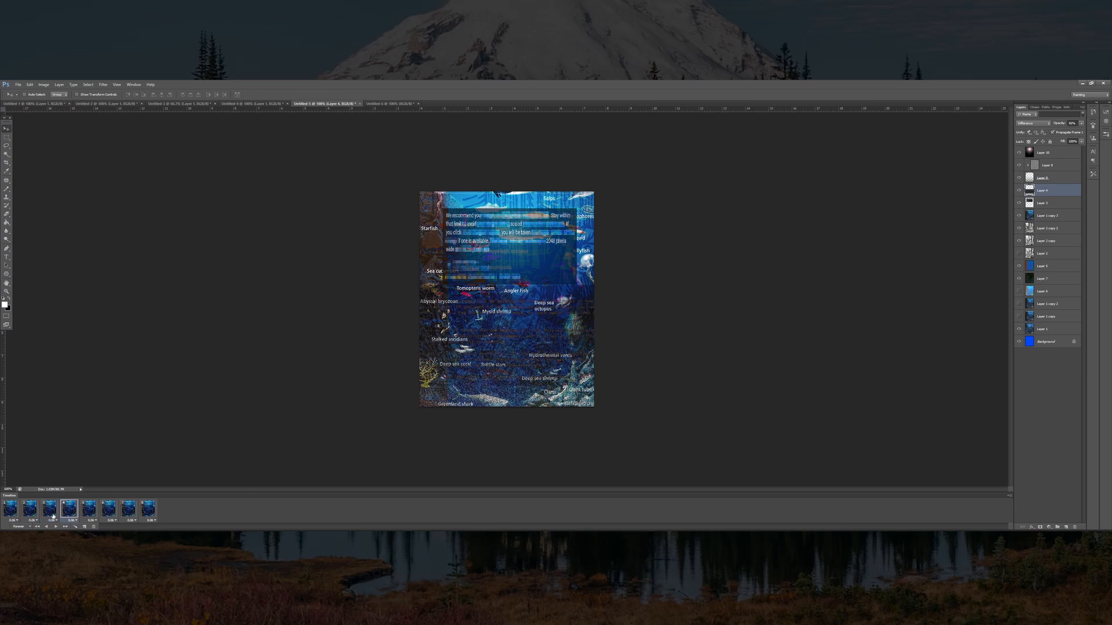
left_click(125, 508)
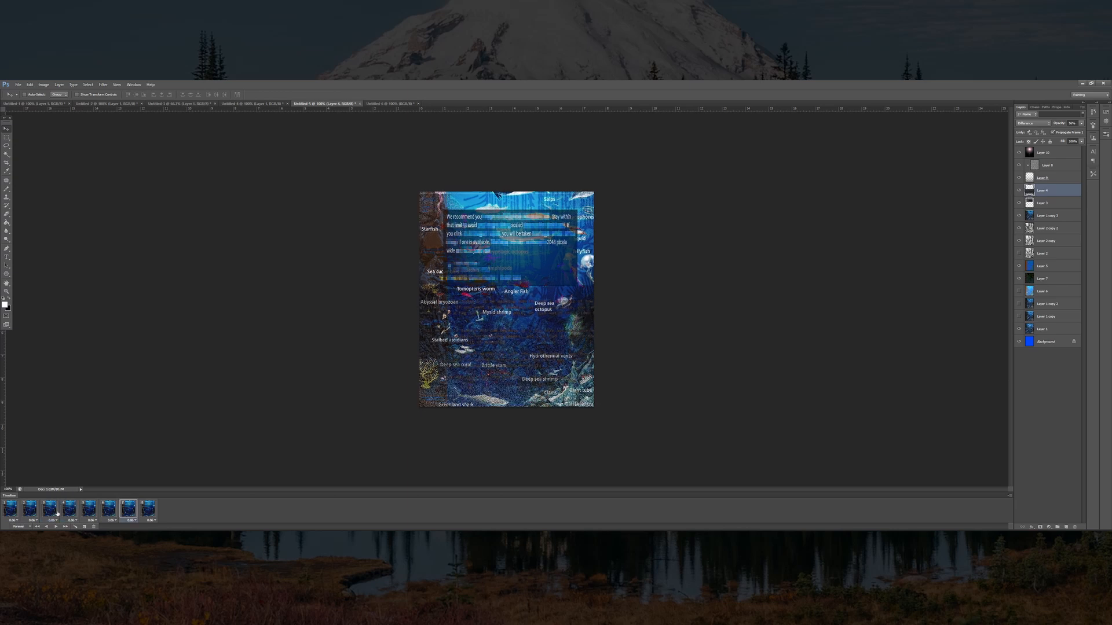
left_click(148, 509)
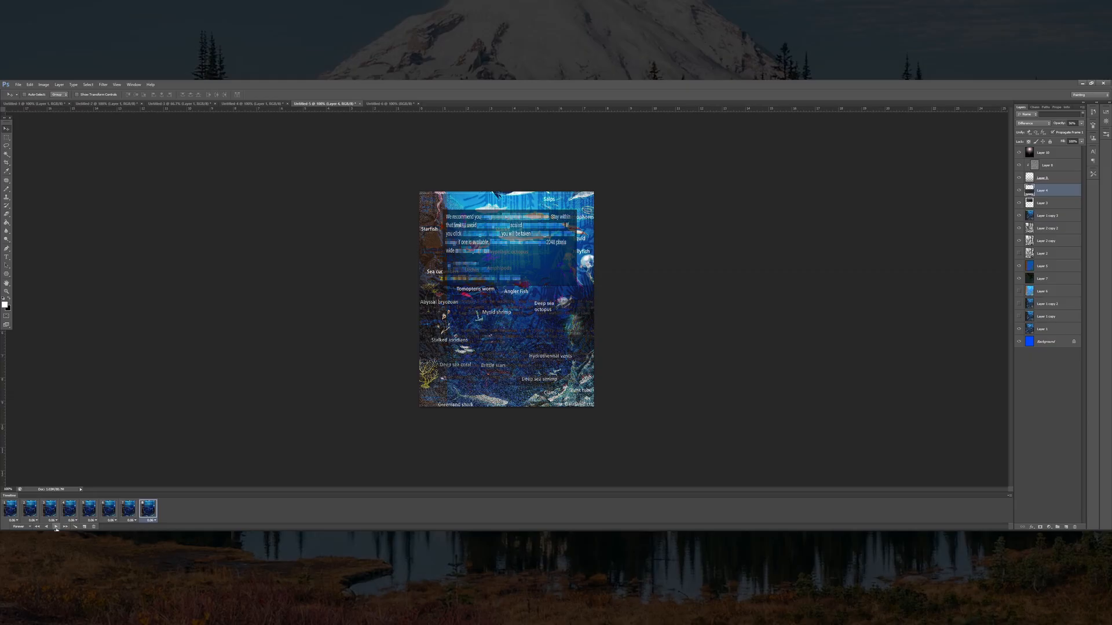
left_click(57, 527)
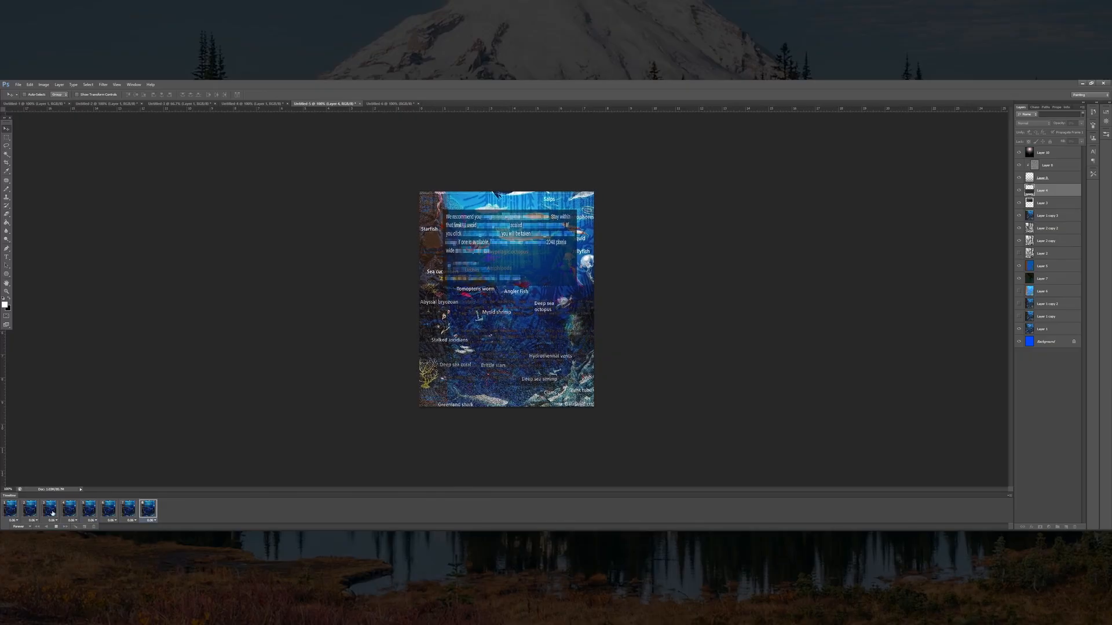
On frame one, add the black text "TODAY I WAS SAD" on a new layer above the Difference layer, within the dark text box
left_click(9, 508)
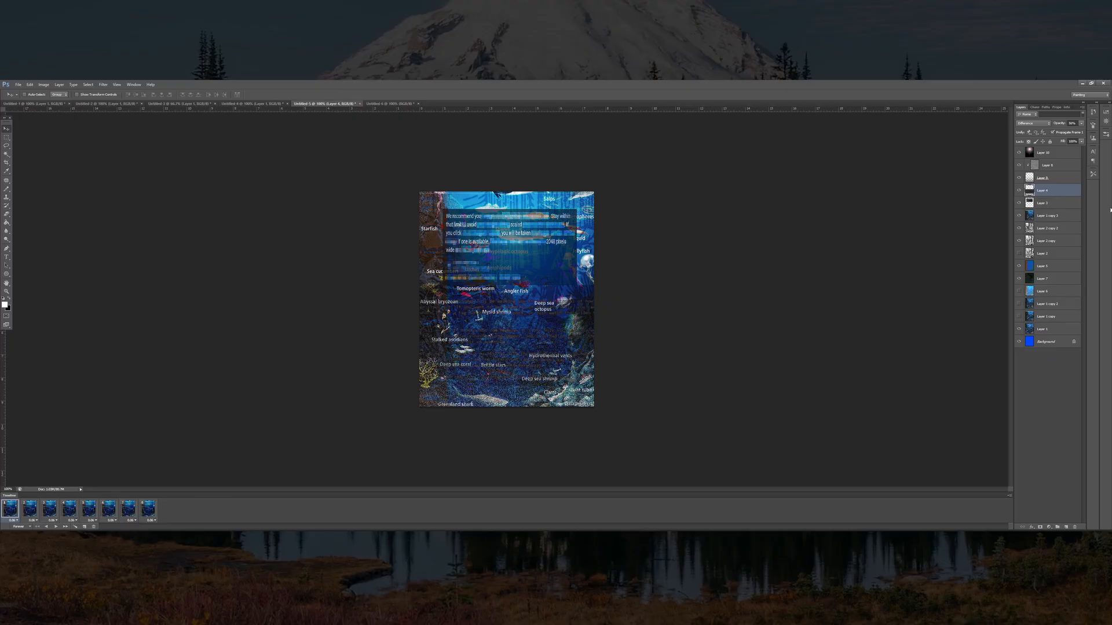
left_click(1066, 527)
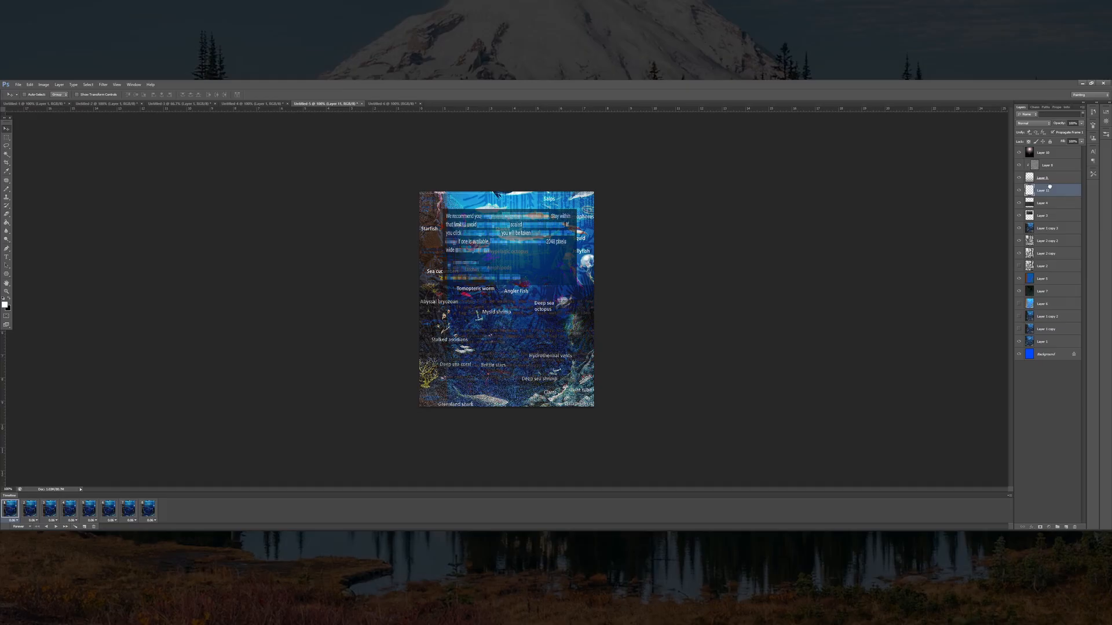
key("t")
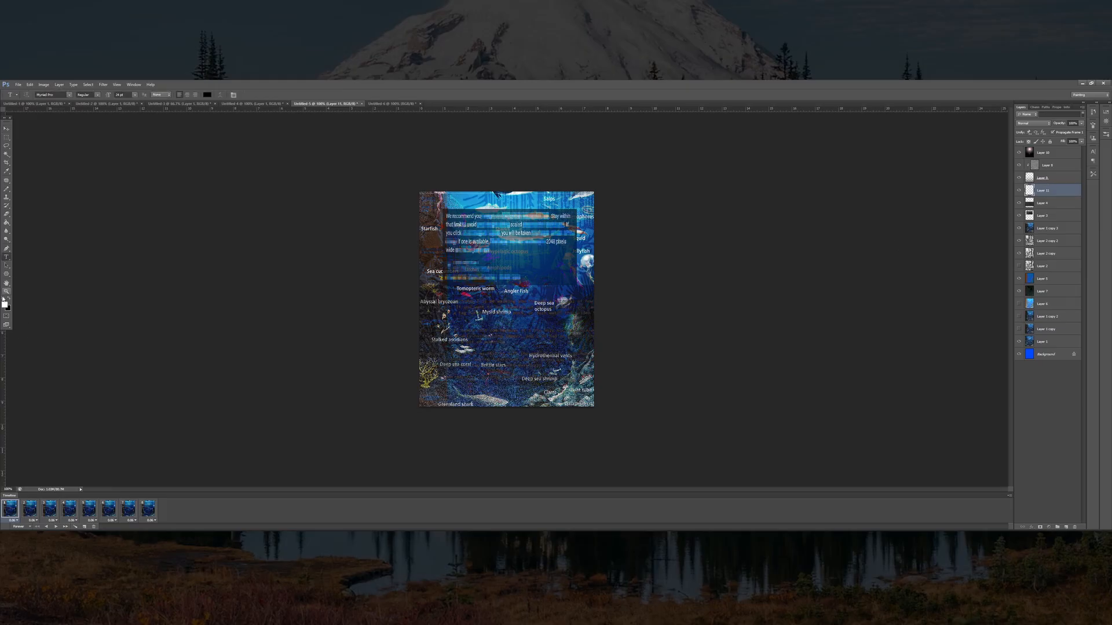
key("d")
left_click(491, 255)
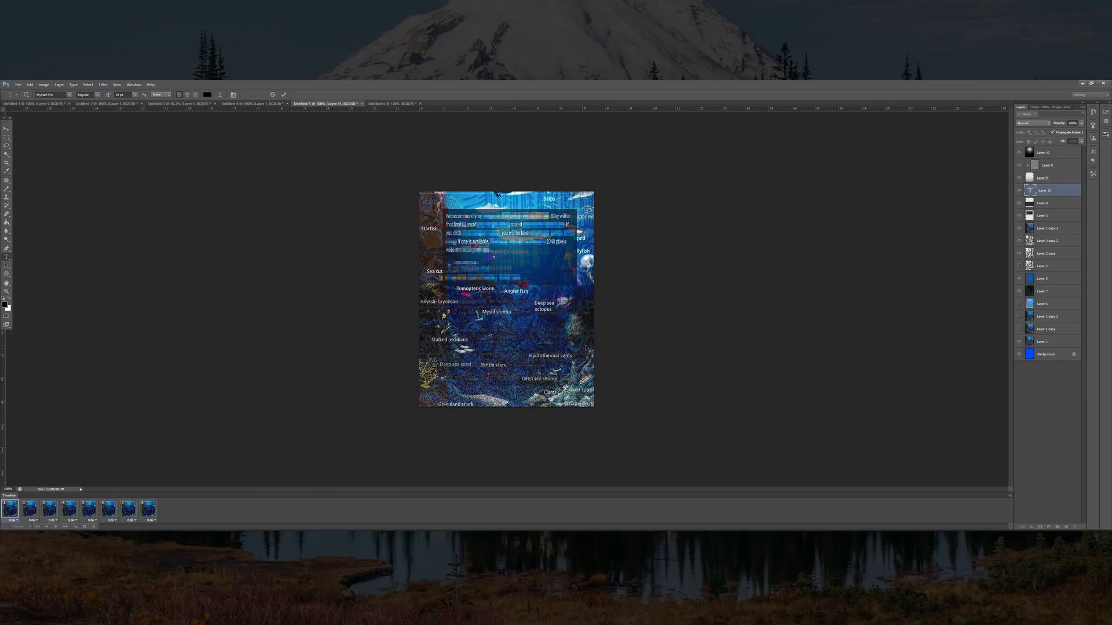
type("TODAY!")
type(" WAS SAD")
left_click(7, 128)
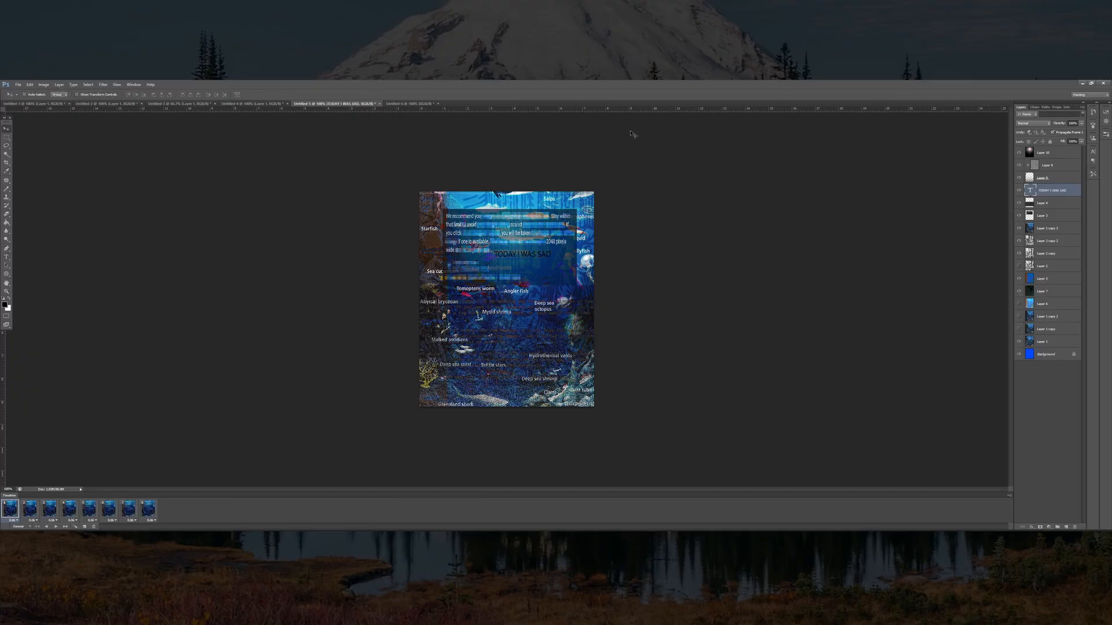
Rasterize the "TODAY I WAS SAD" text layer
left_click(103, 85)
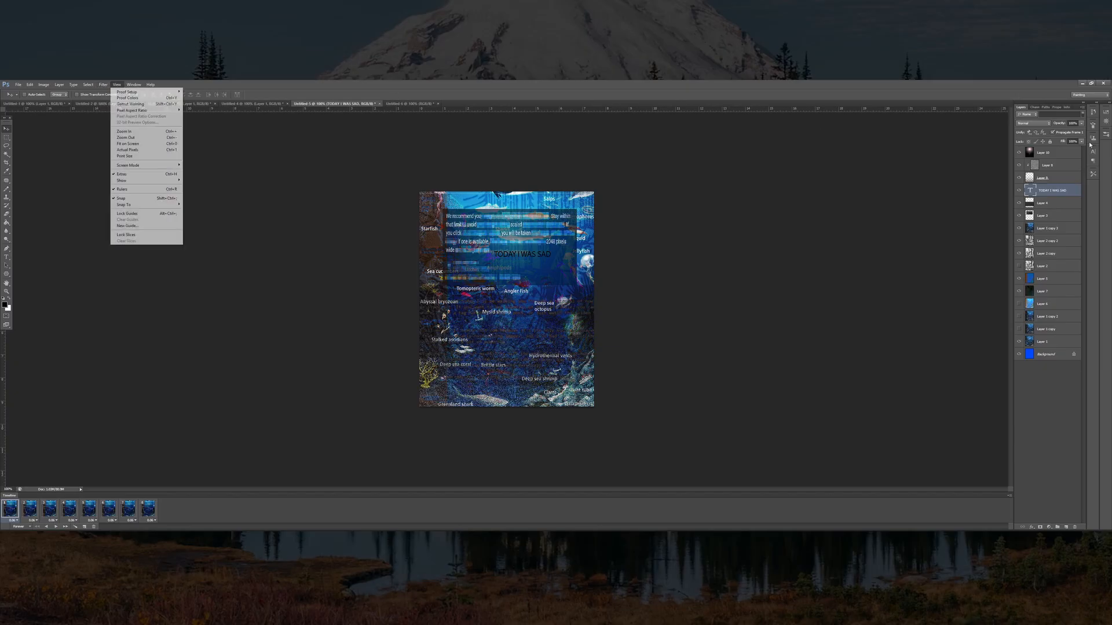
right_click(1067, 193)
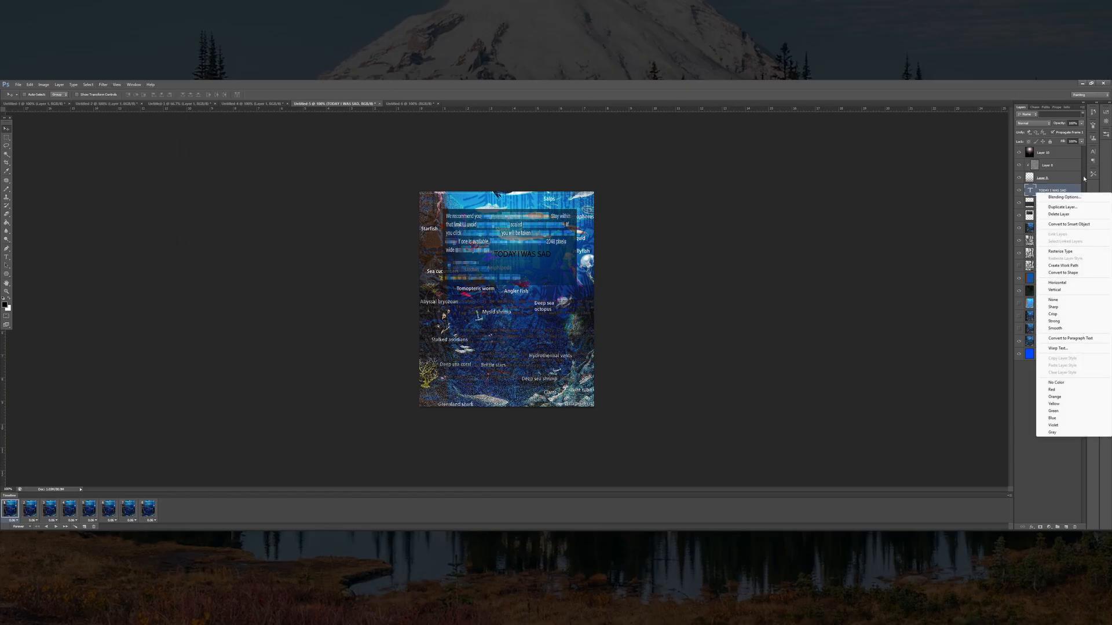
left_click(1066, 252)
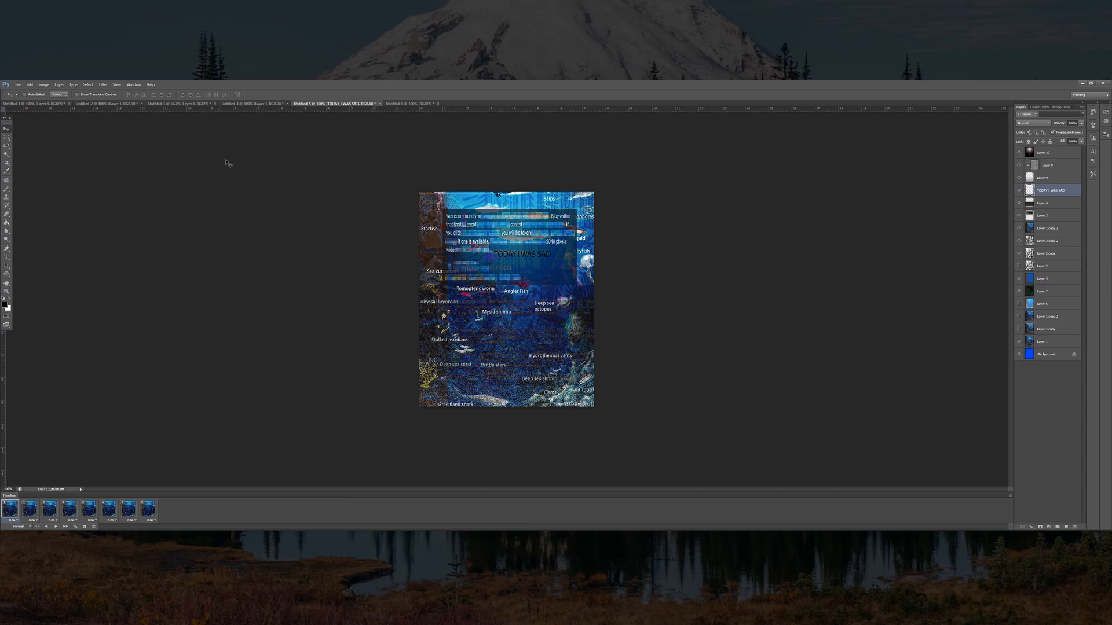
Enclose the rasterized "TODAY I WAS SAD" text in a rectangular selection, apply the Mosaic filter to it, and deselect
left_click(7, 137)
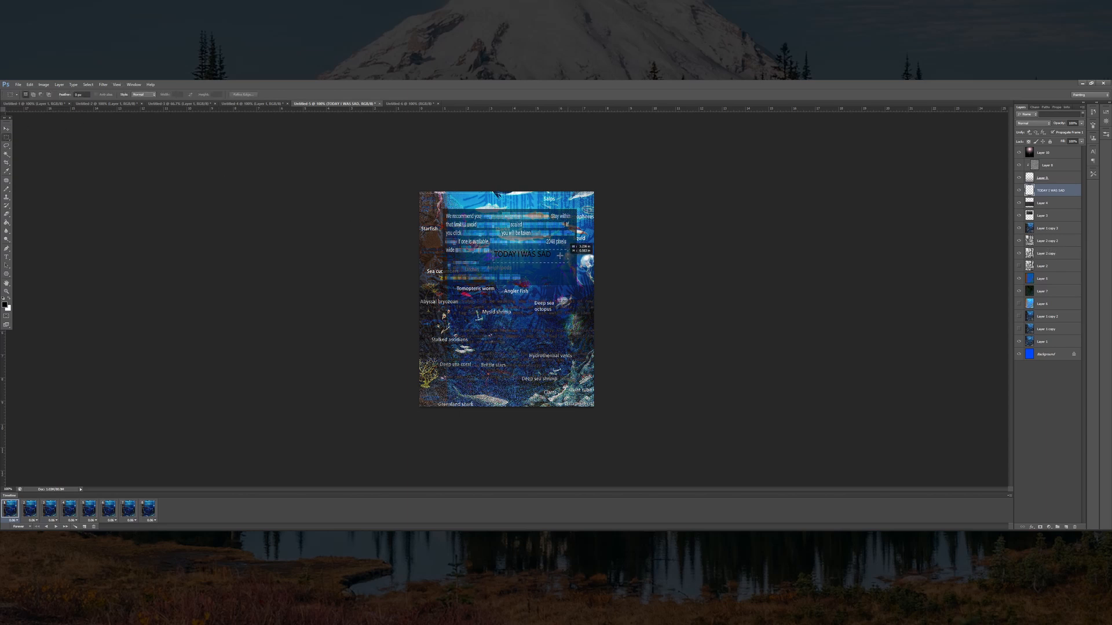
left_click_drag(492, 249, 554, 260)
left_click(104, 85)
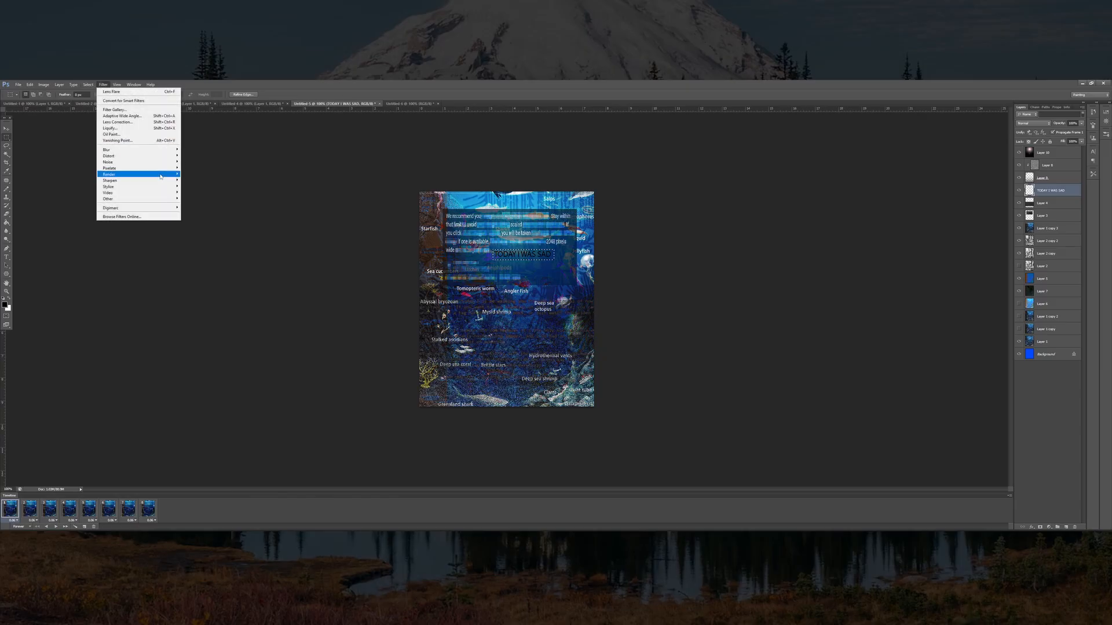
mouse_move(160, 168)
left_click(215, 199)
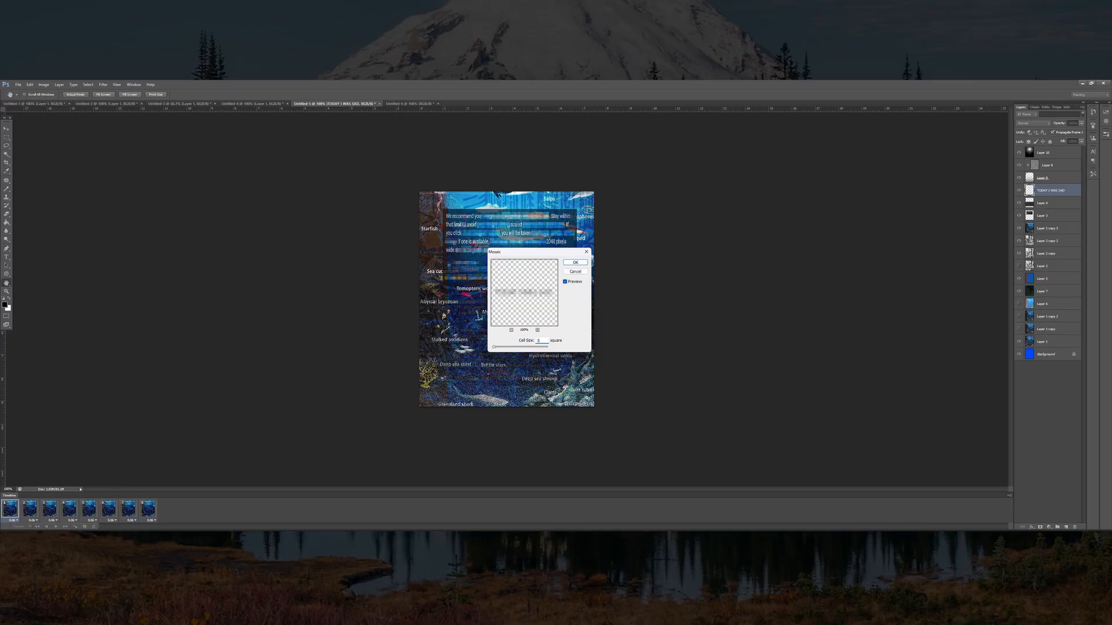
left_click(575, 262)
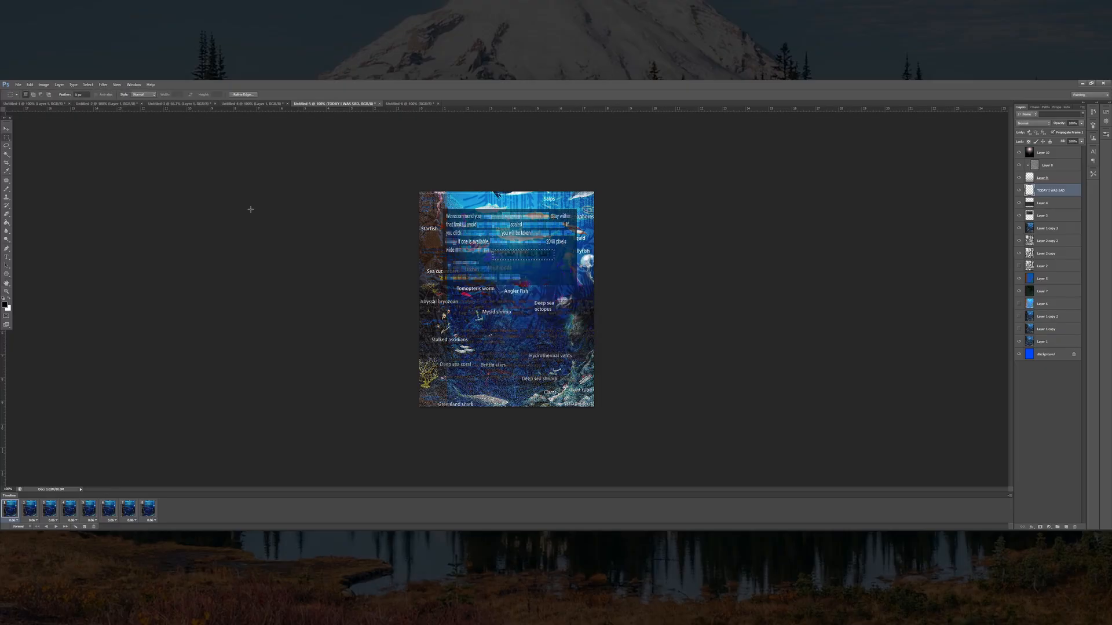
key("ctrl+d")
left_click(7, 128)
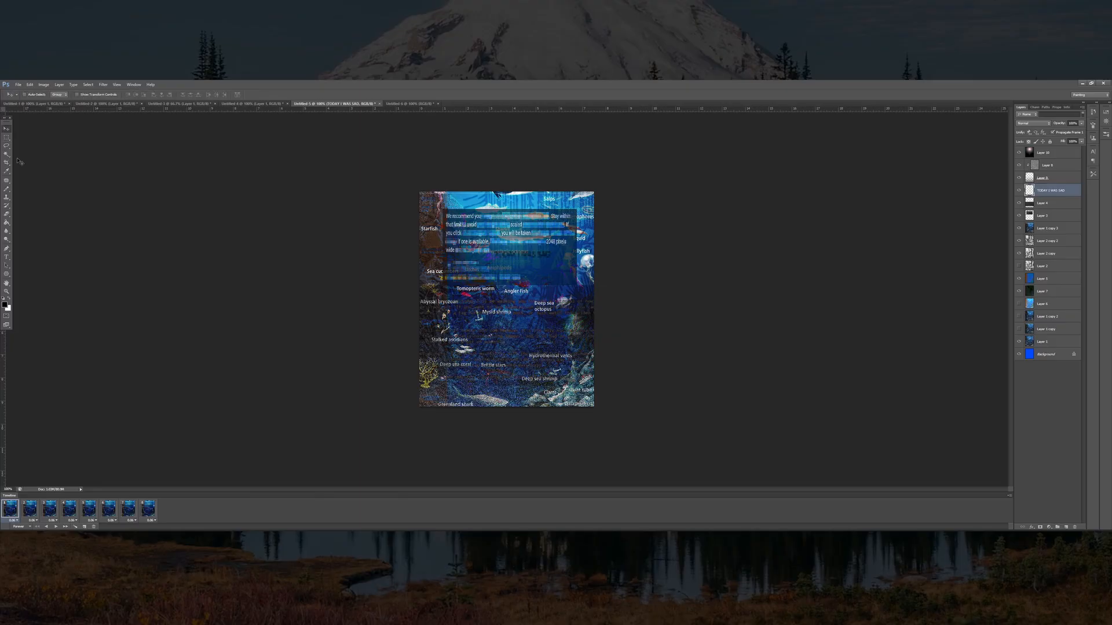
Step through the timeline frames and play the animation to check how the pixelated text looks
left_click(31, 509)
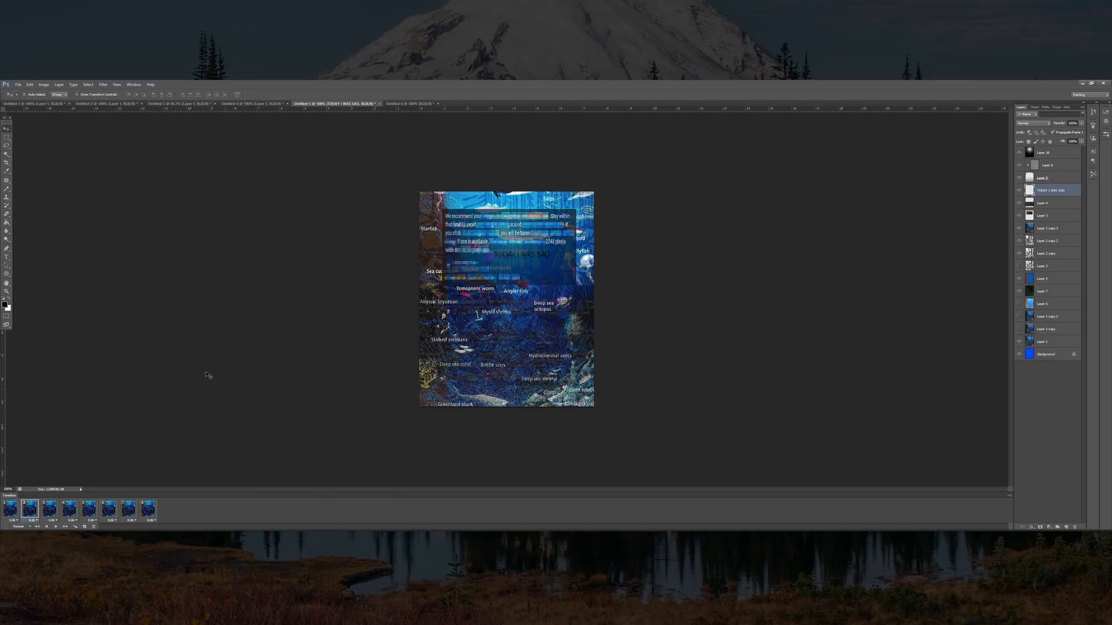
left_click(57, 509)
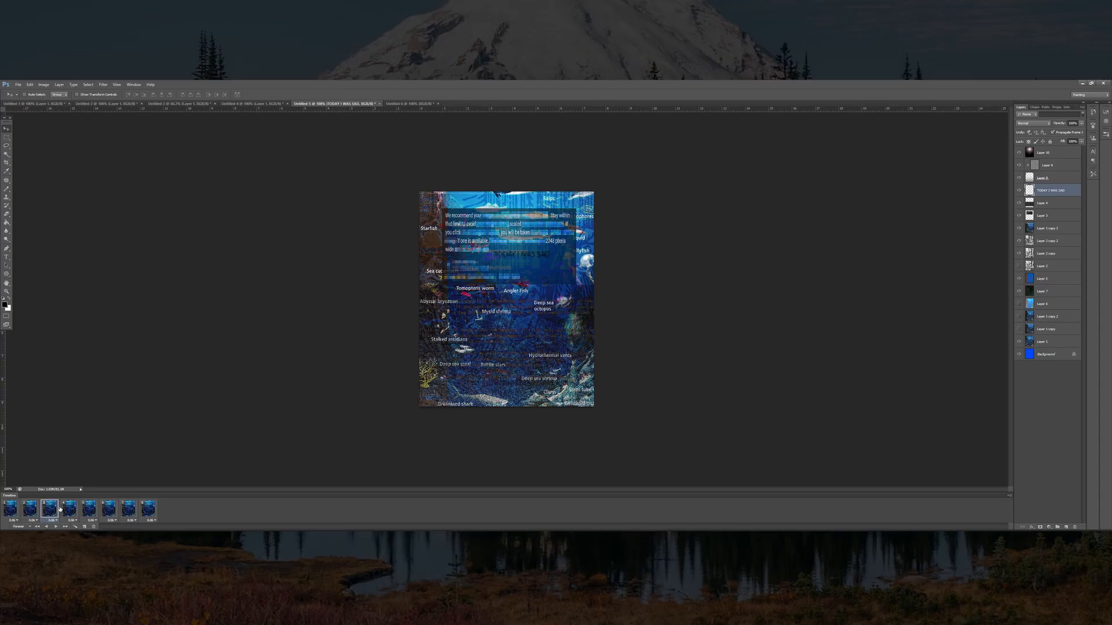
left_click(70, 511)
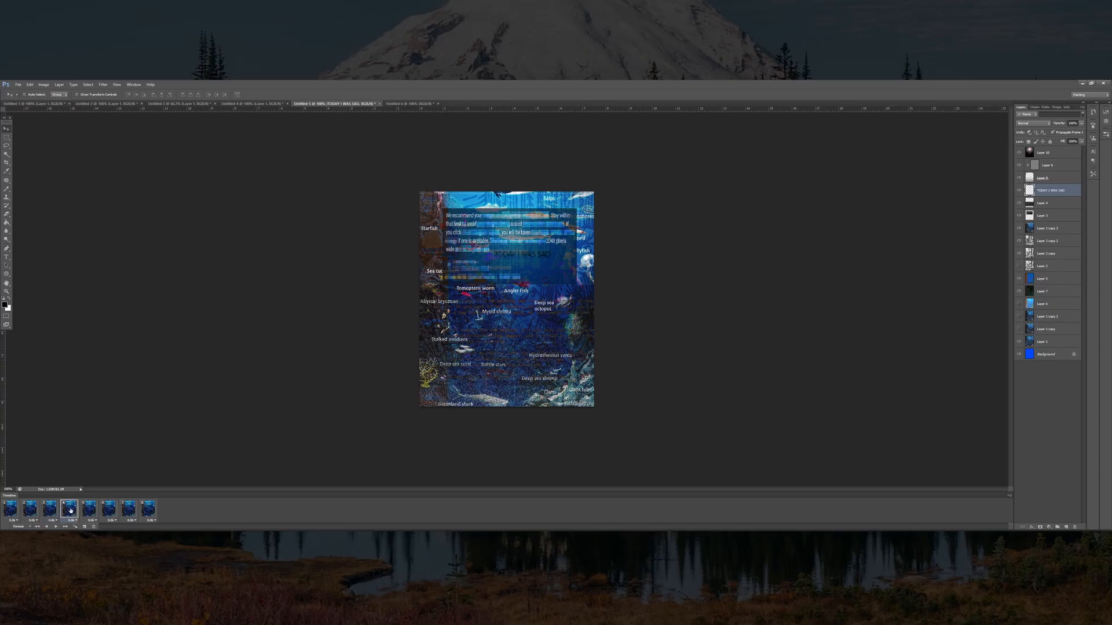
left_click(103, 509)
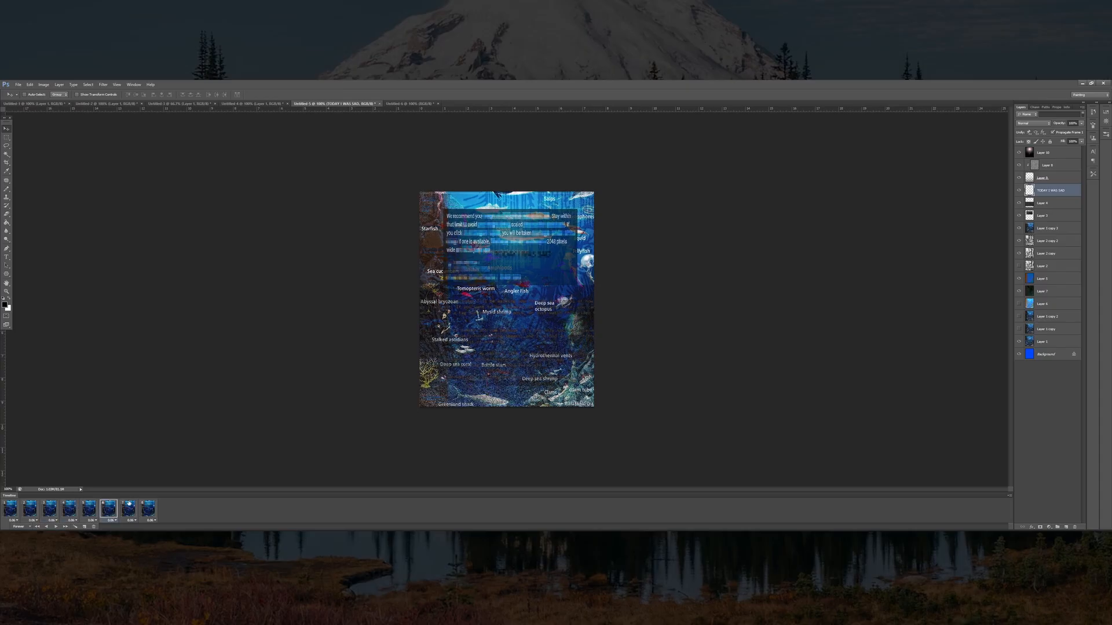
left_click(129, 508)
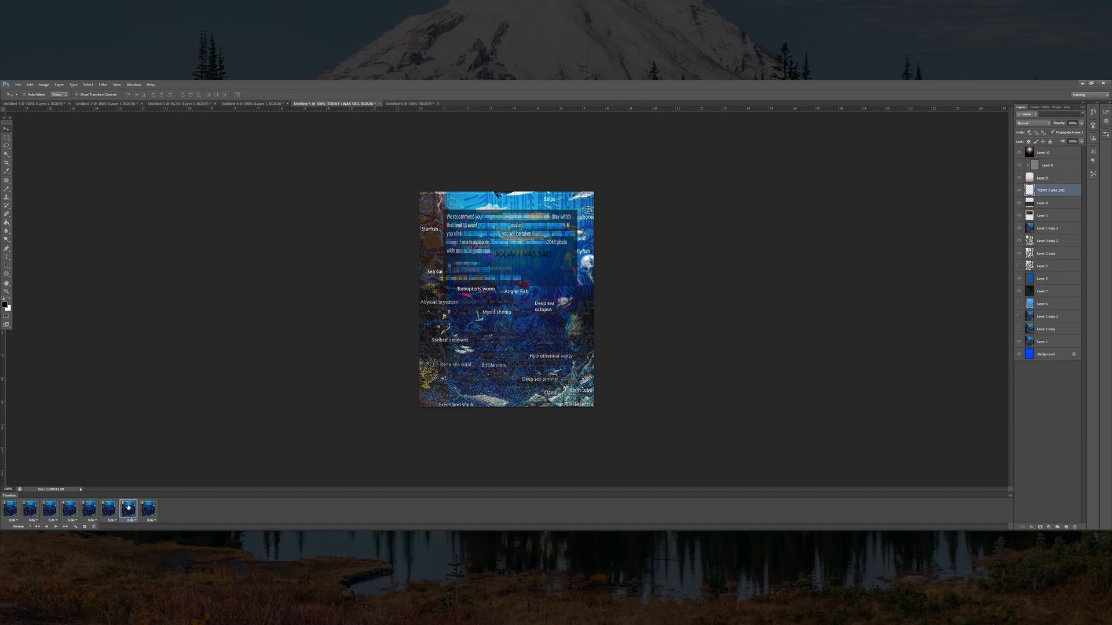
left_click(151, 510)
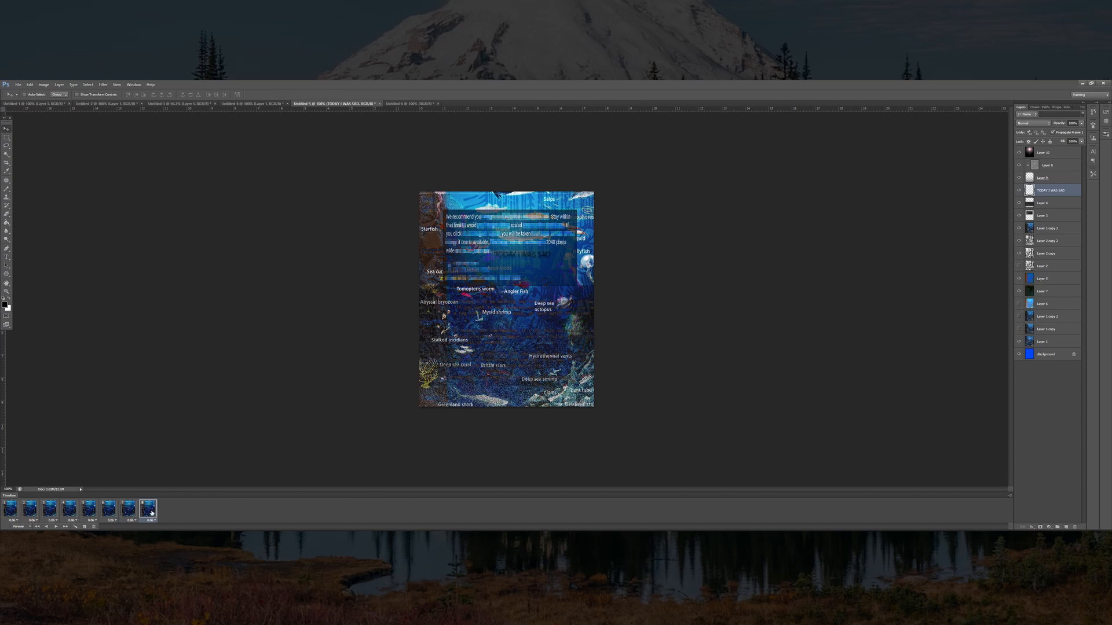
left_click(56, 527)
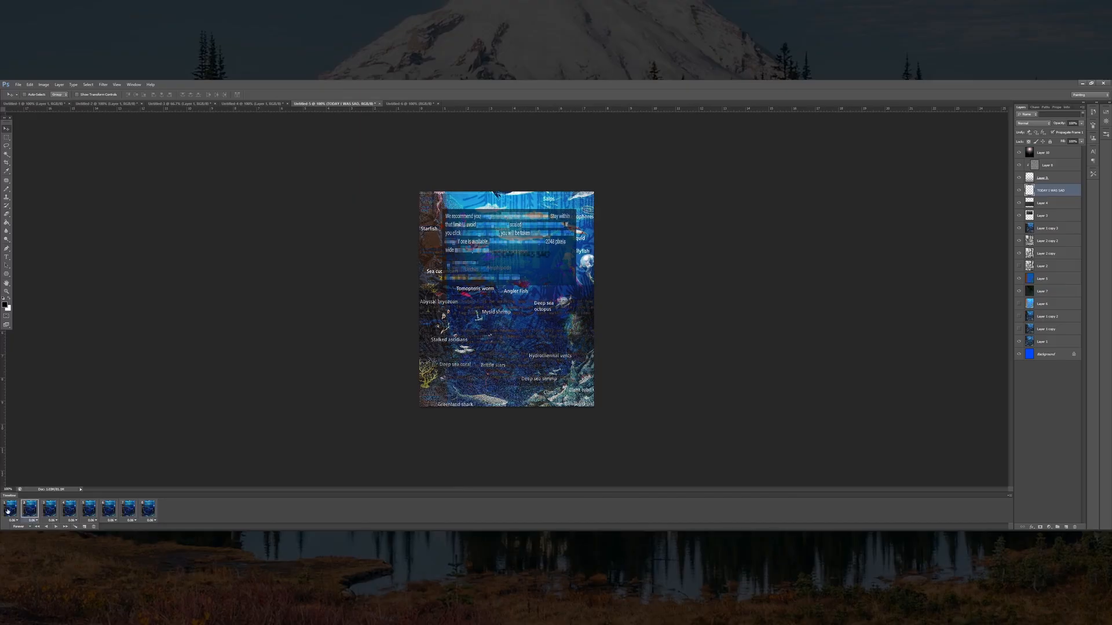
Delete the "TODAY I WAS SAD" layer and play the animation without it
right_click(1063, 194)
left_click(1089, 220)
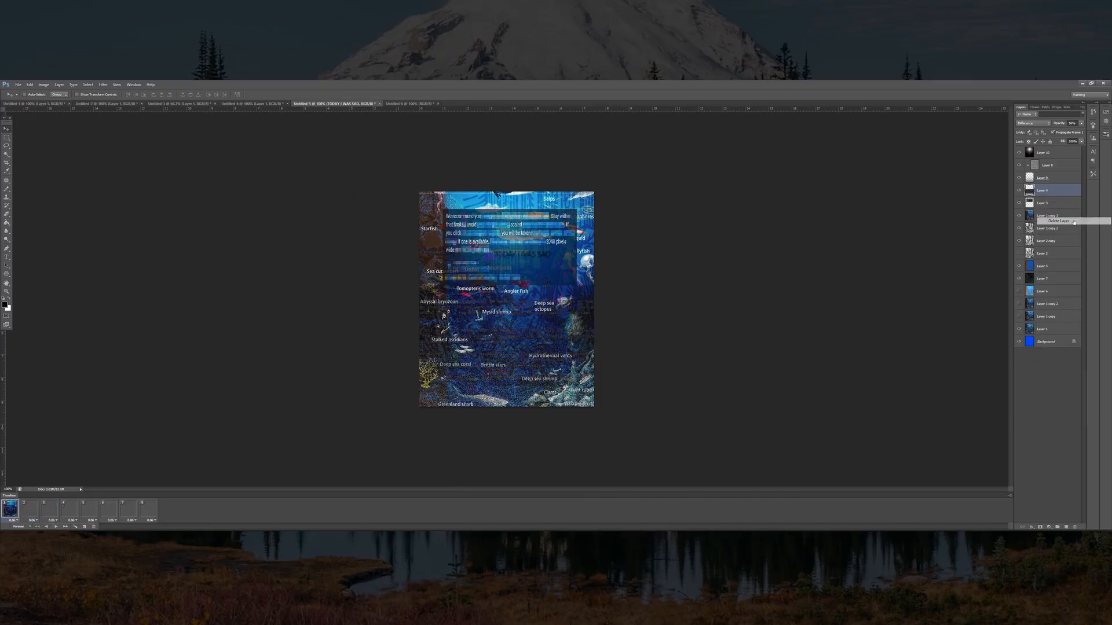
left_click(56, 527)
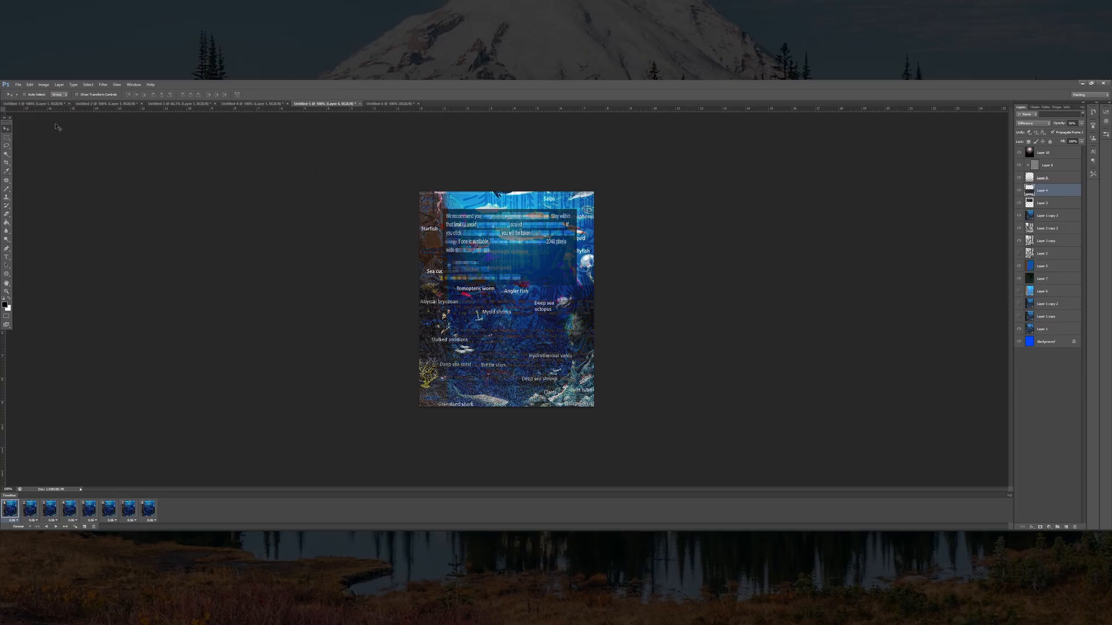
Save the document as a Photoshop file named "tutorial" in the Creature folder, with layers and Maximize Compatibility enabled
left_click(19, 85)
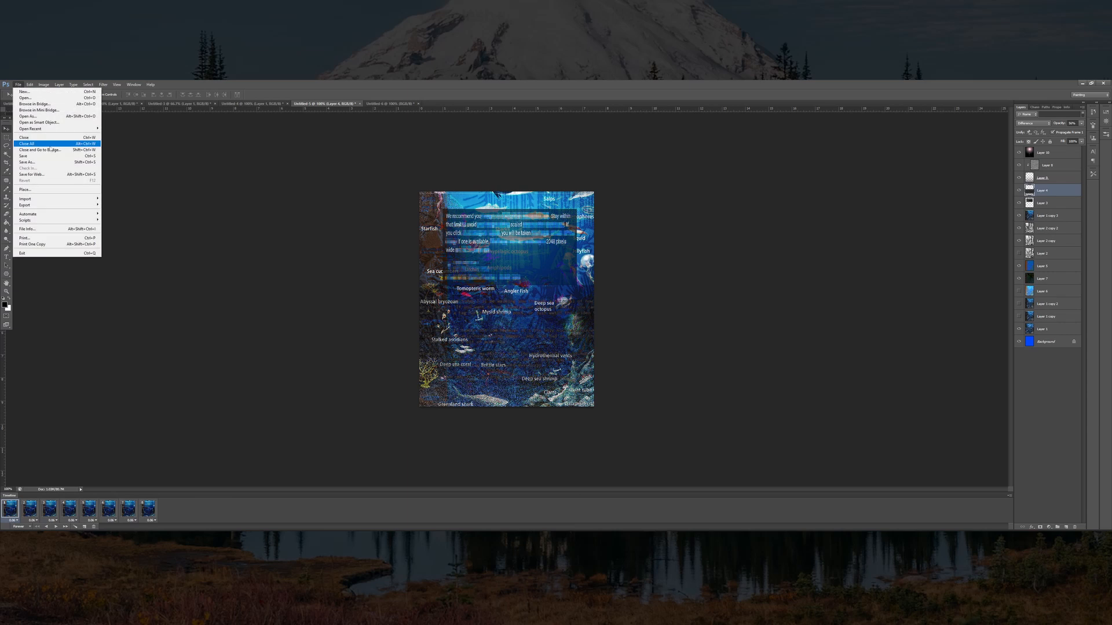
left_click(46, 163)
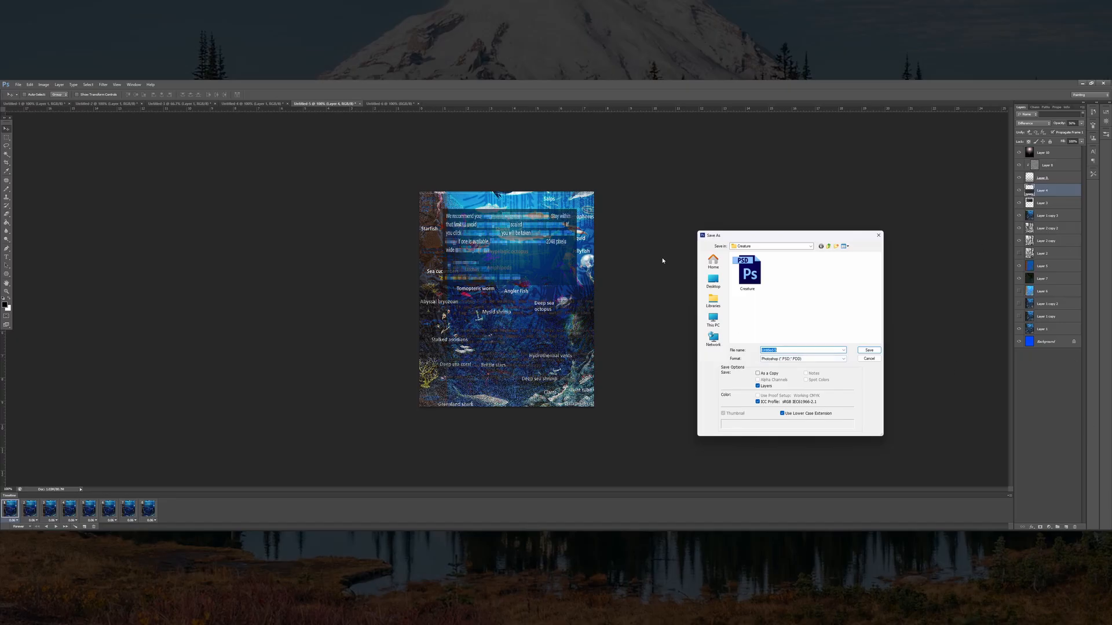
type("tutorial")
left_click(867, 350)
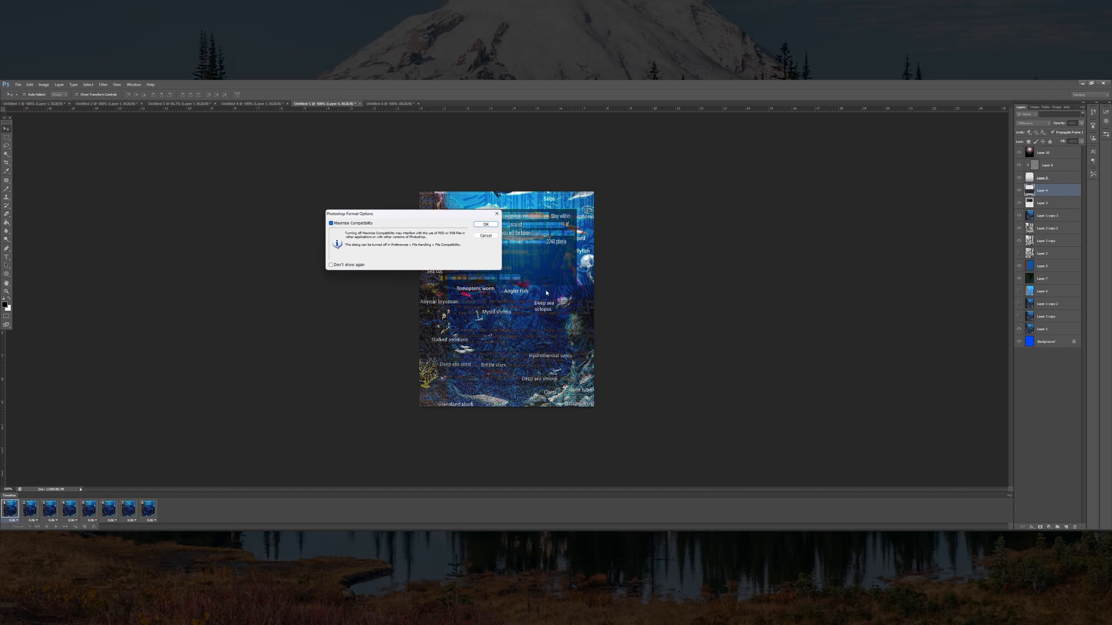
left_click(487, 225)
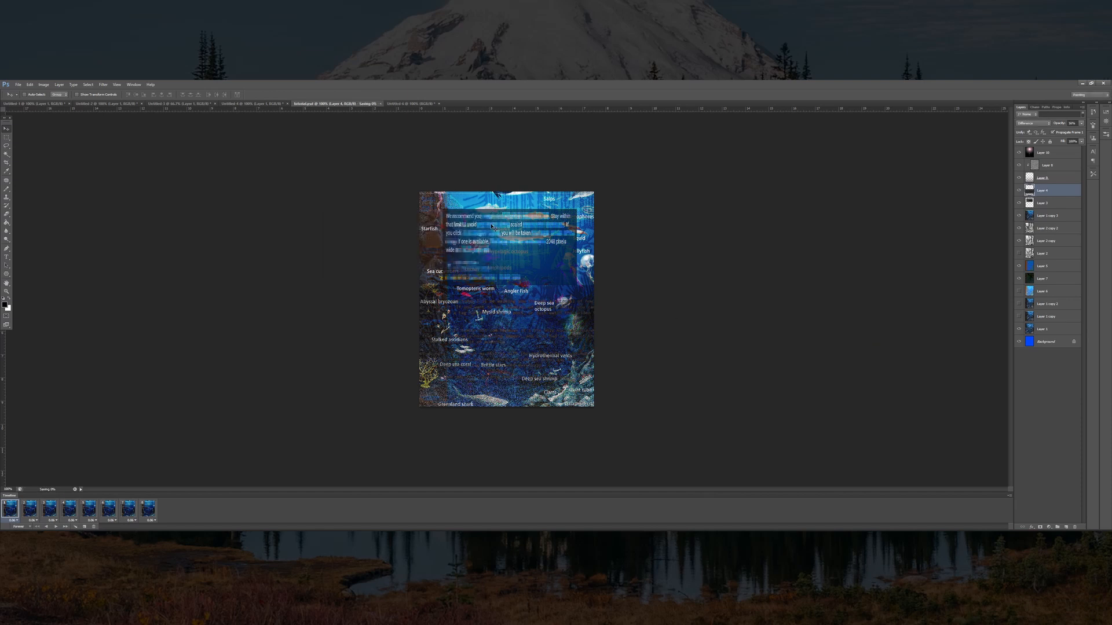
Open Save for Web for the GIF export, enlarge its preview, and play the looping animation there
left_click(18, 85)
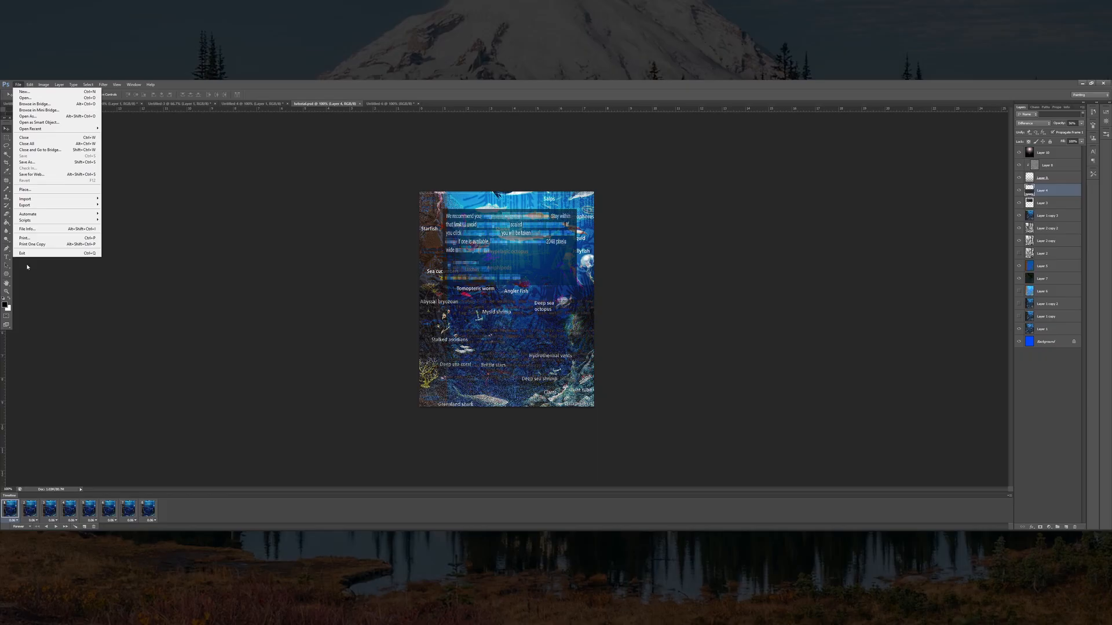
left_click(51, 177)
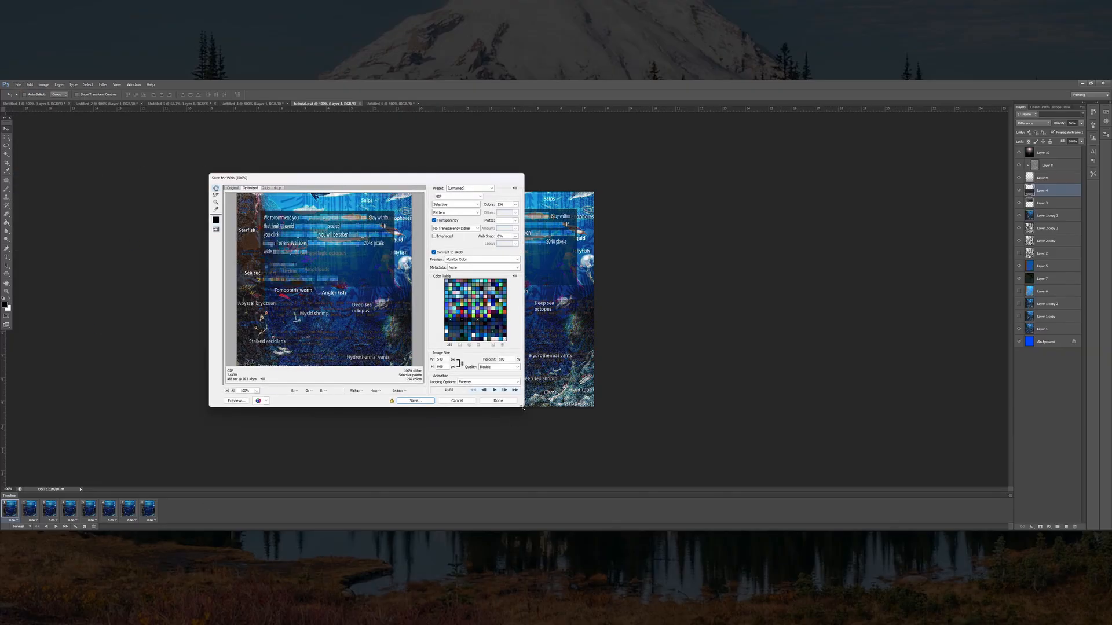
left_click_drag(523, 407, 586, 465)
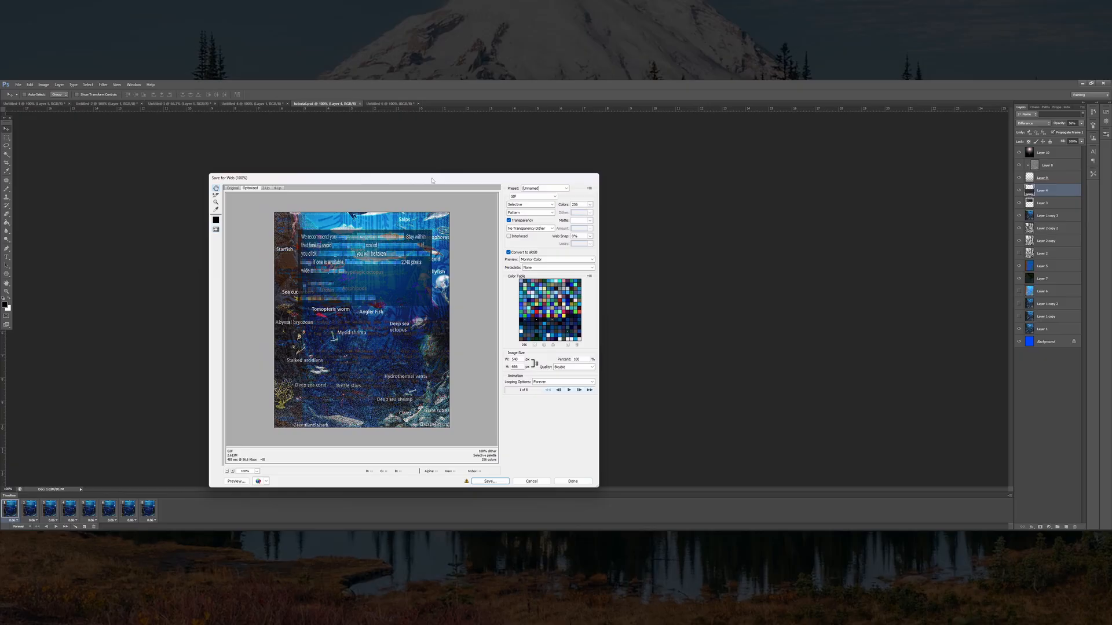
left_click_drag(433, 178, 411, 138)
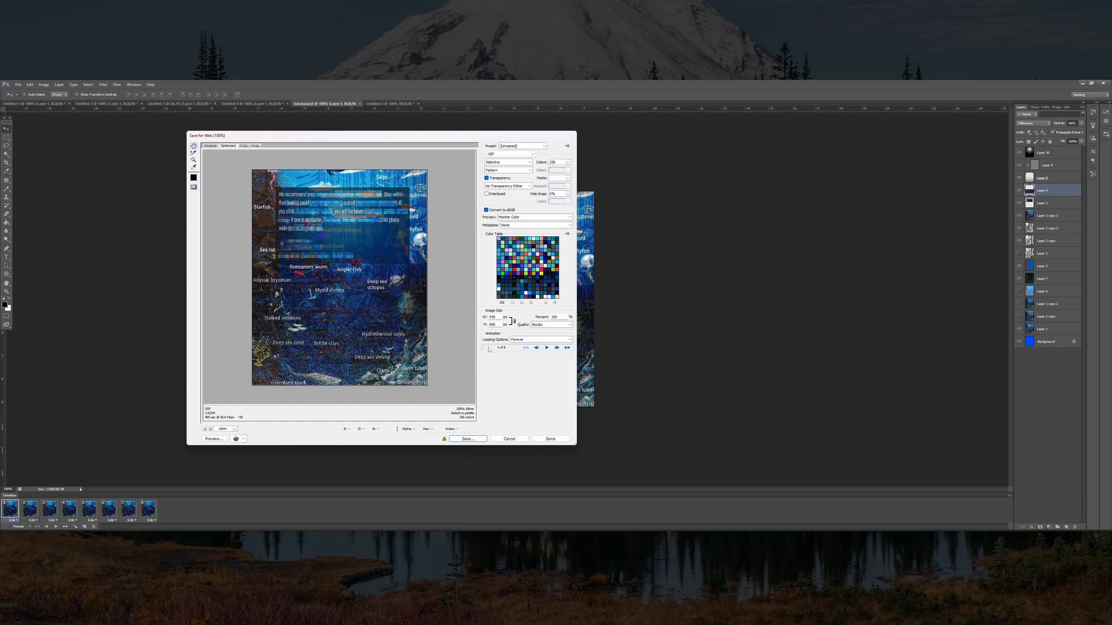
left_click(547, 347)
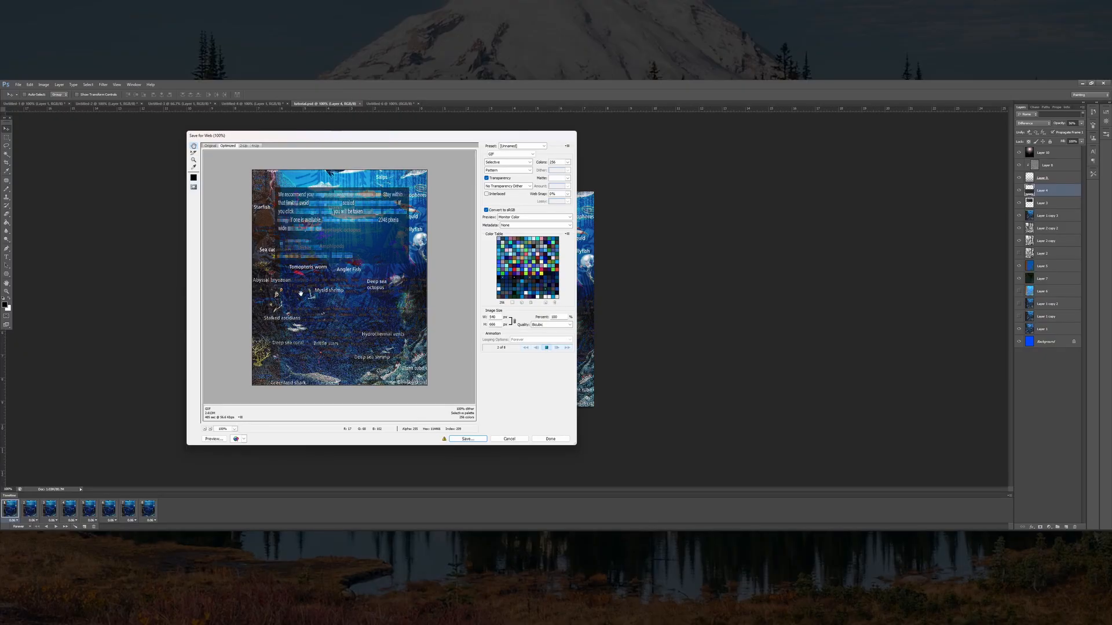
left_click(546, 348)
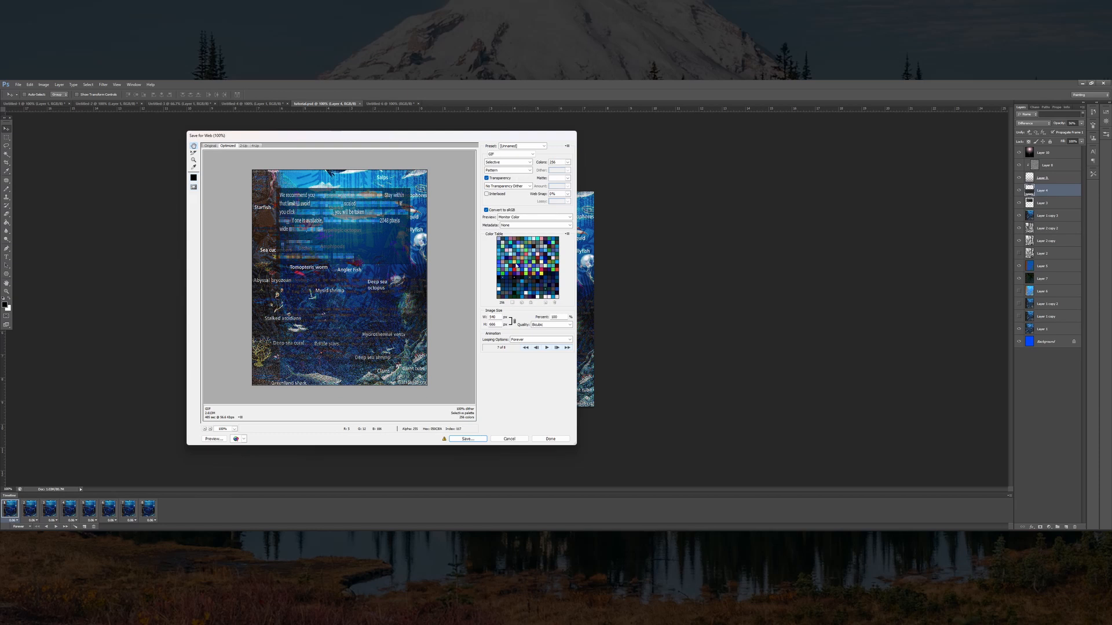
left_click_drag(428, 135, 339, 151)
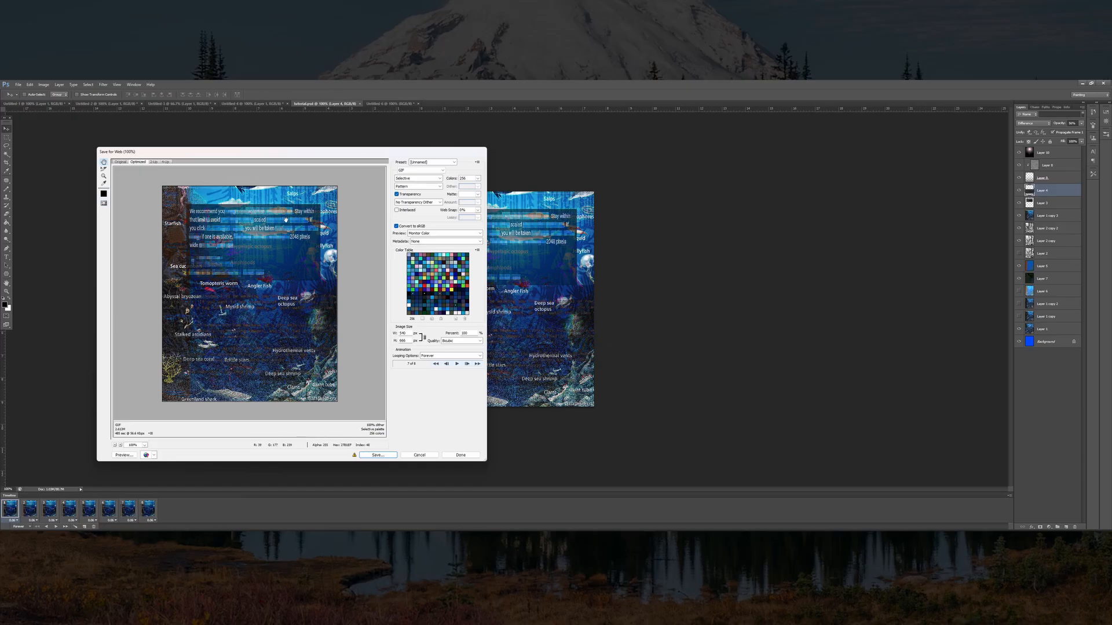
Compare the Perceptual, Adaptive and Restrictive color reduction methods for the GIF and settle on Adaptive
left_click(416, 178)
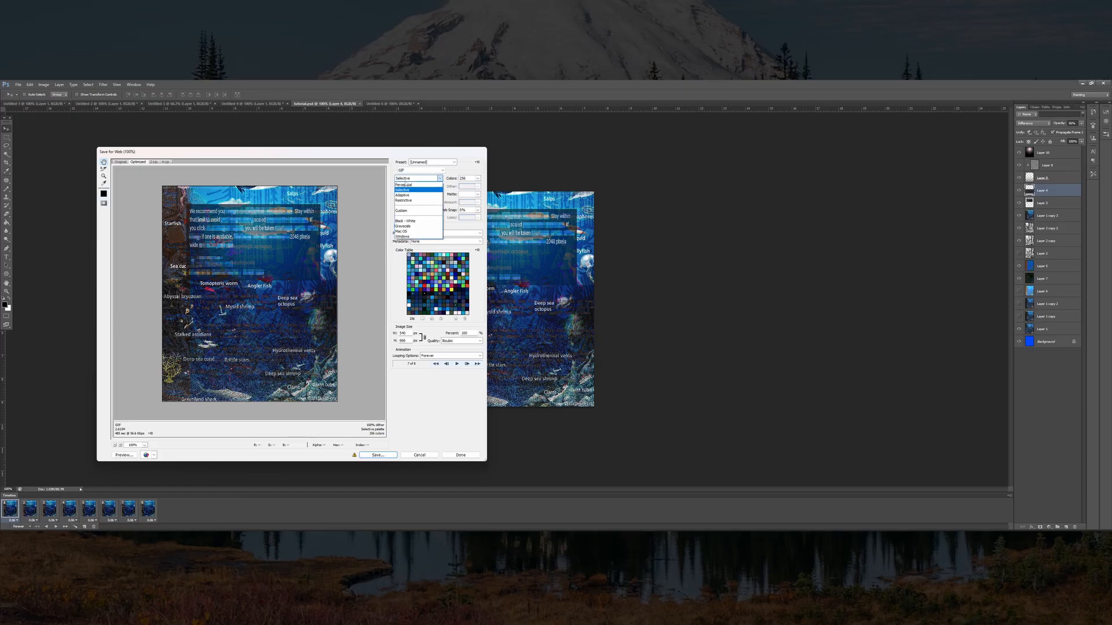
left_click(413, 184)
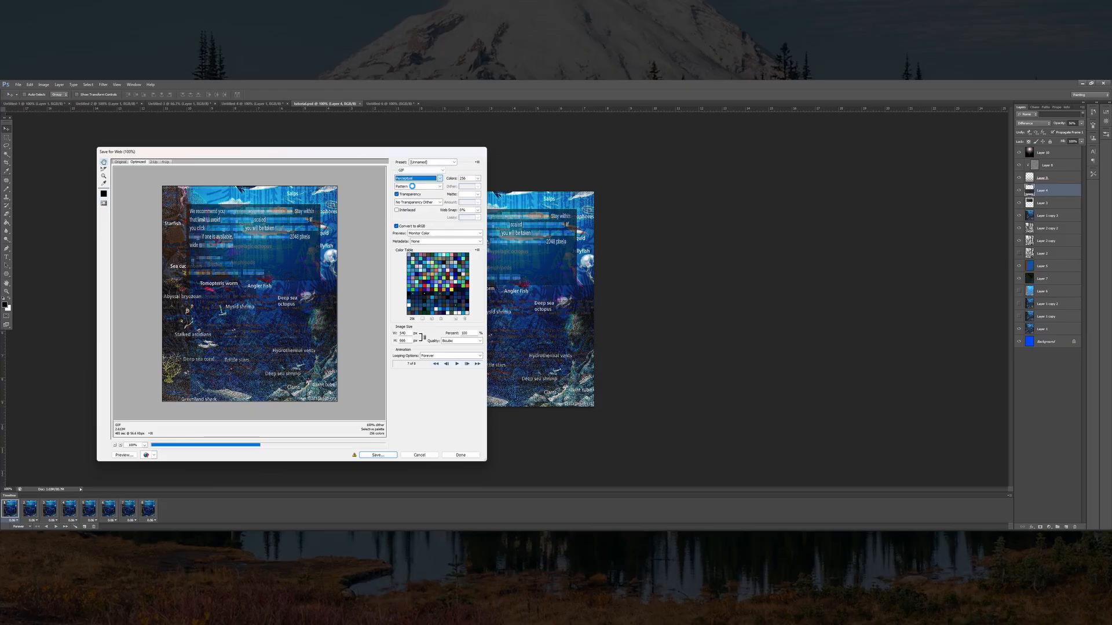
scroll(413, 180, "down", 2)
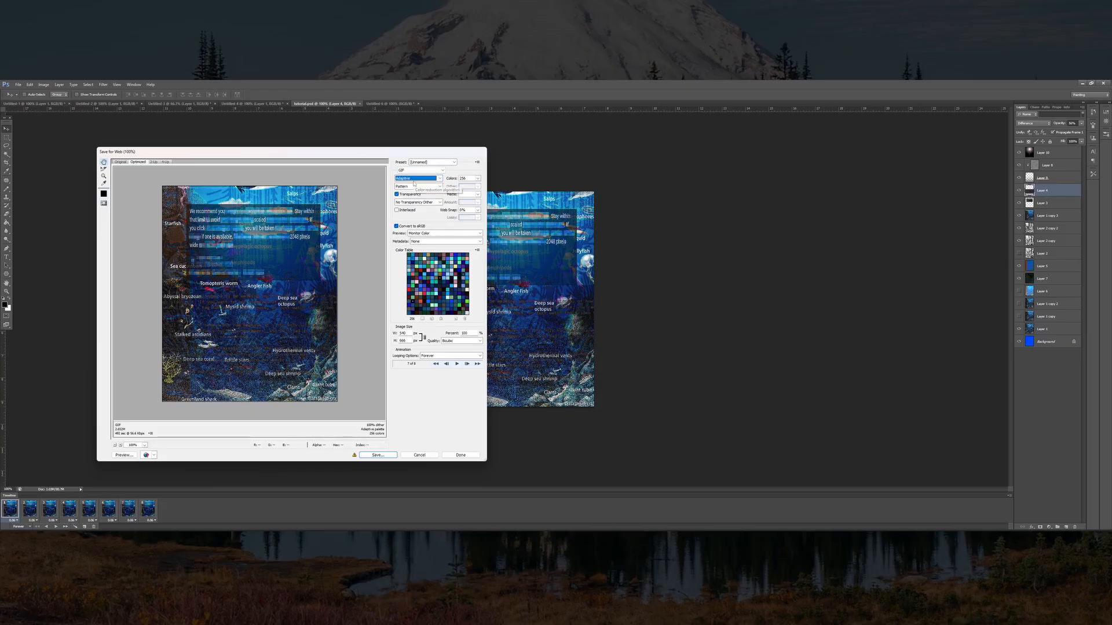
scroll(413, 180, "down", 1)
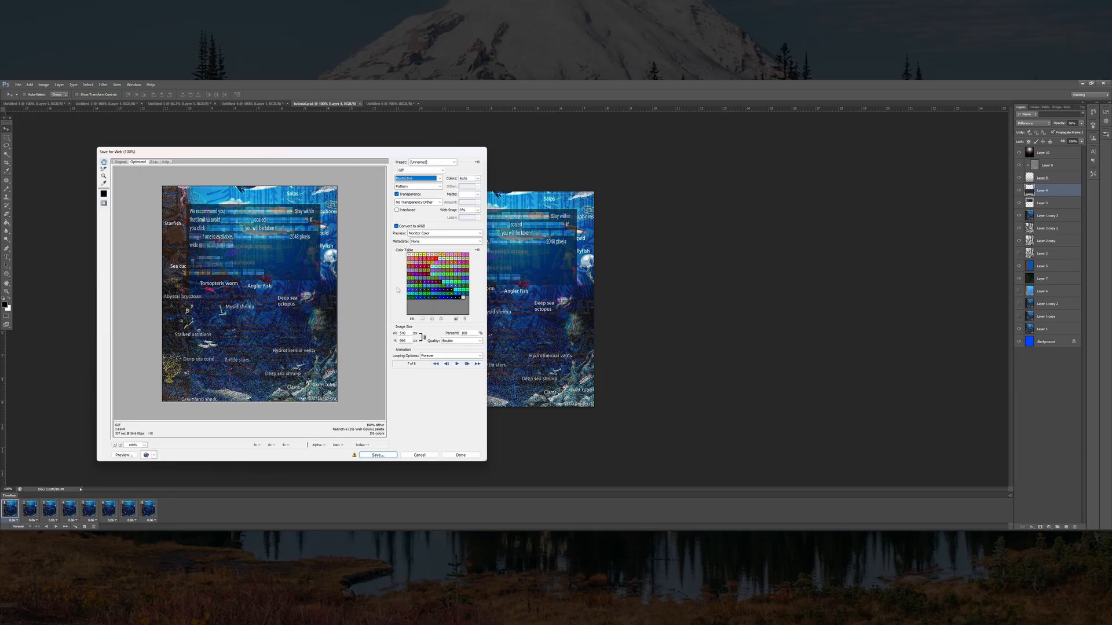
scroll(430, 183, "up", 1)
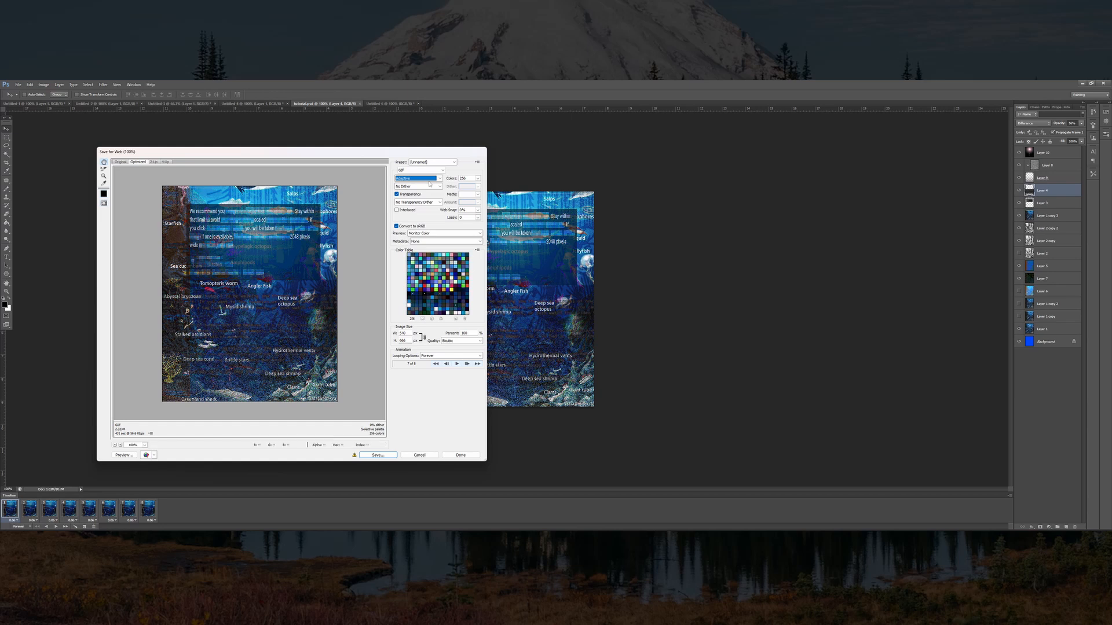
Compare the dither methods, set the GIF to No Dither, and save it as images only in the Creature folder
left_click(425, 186)
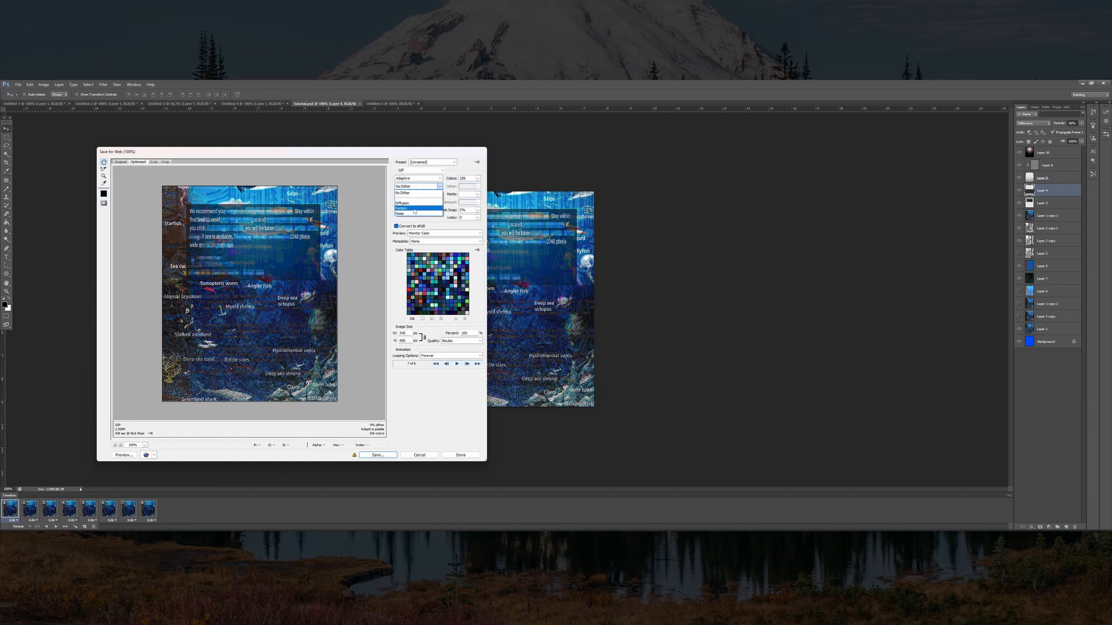
left_click(414, 209)
scroll(408, 187, "up", 1)
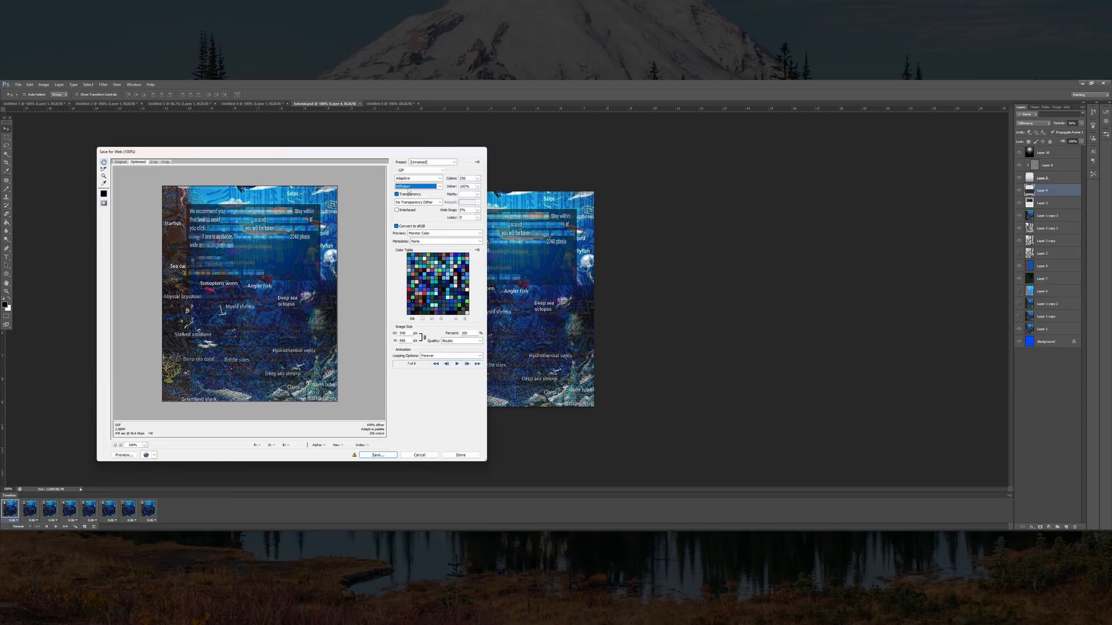
scroll(409, 188, "down", 1)
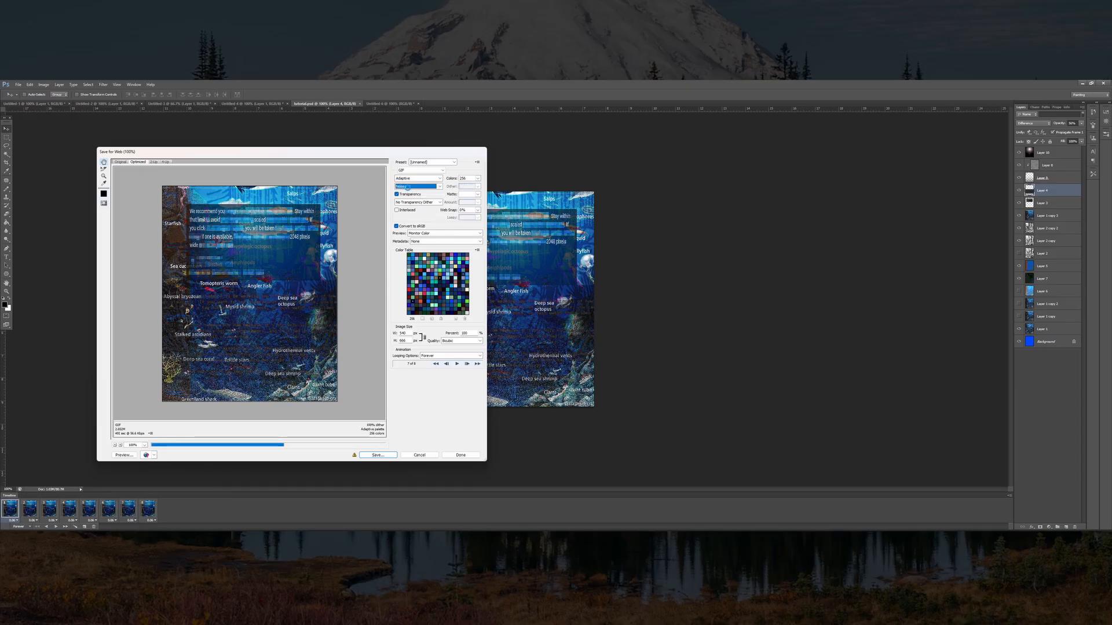
scroll(408, 188, "down", 1)
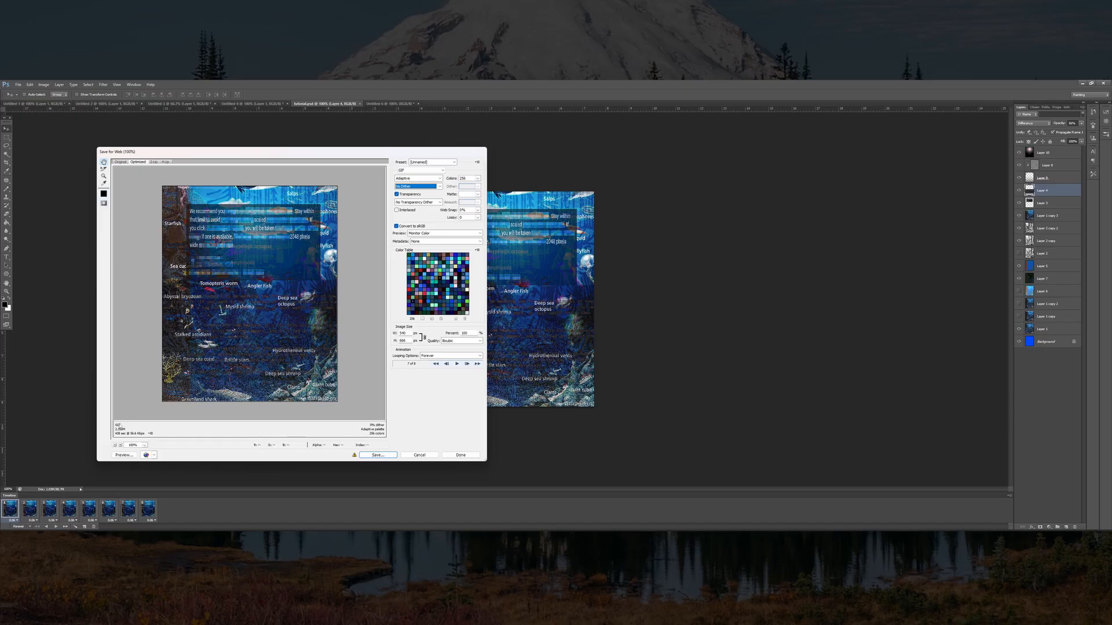
left_click(378, 455)
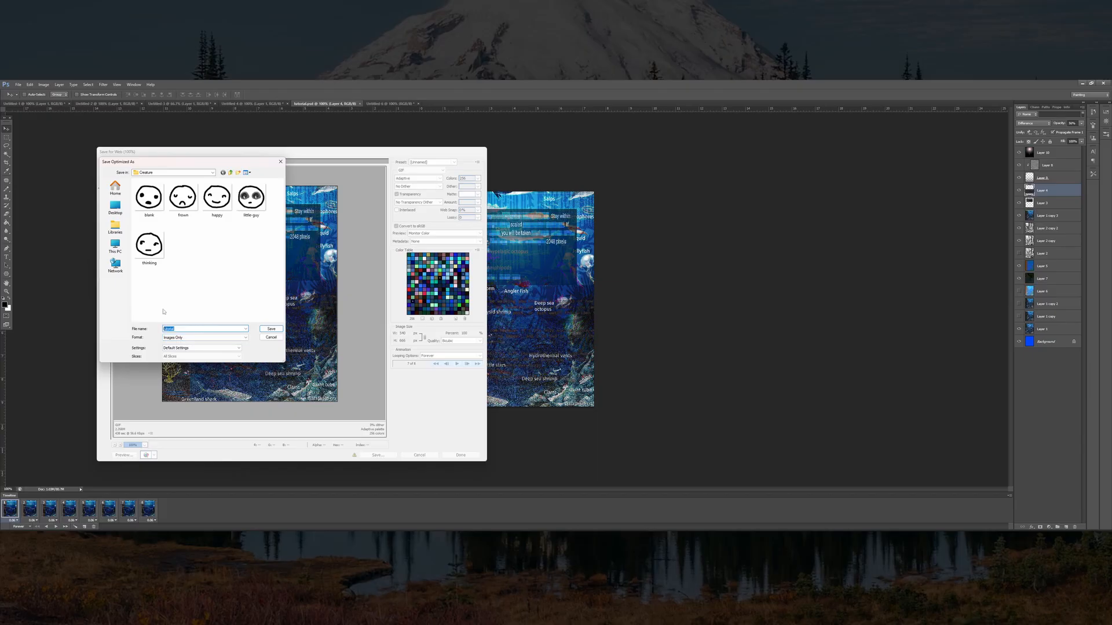
left_click(270, 329)
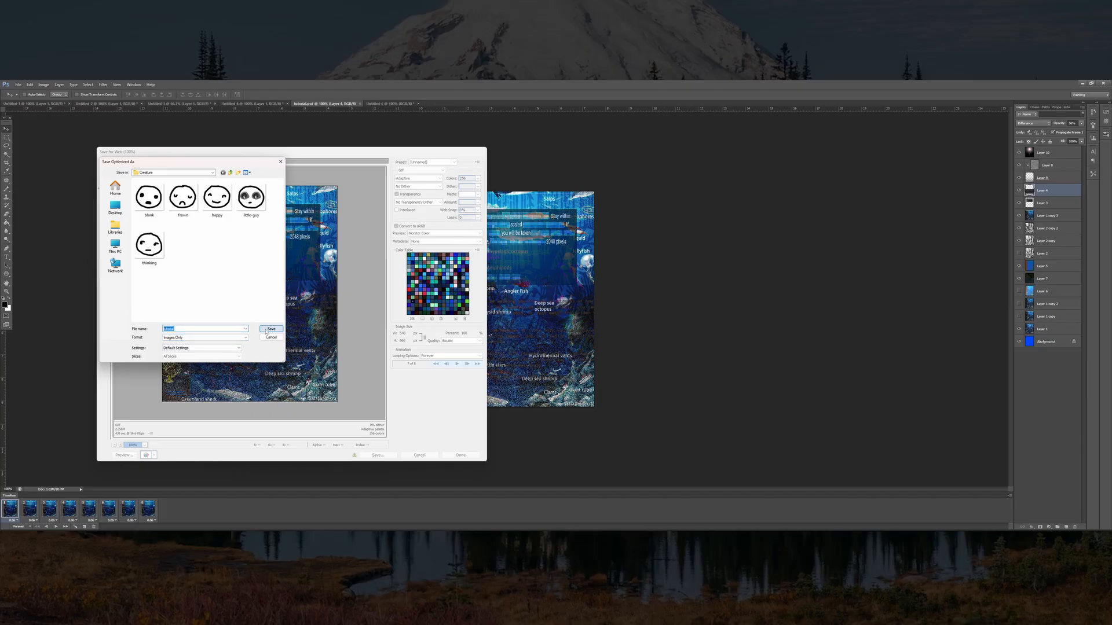